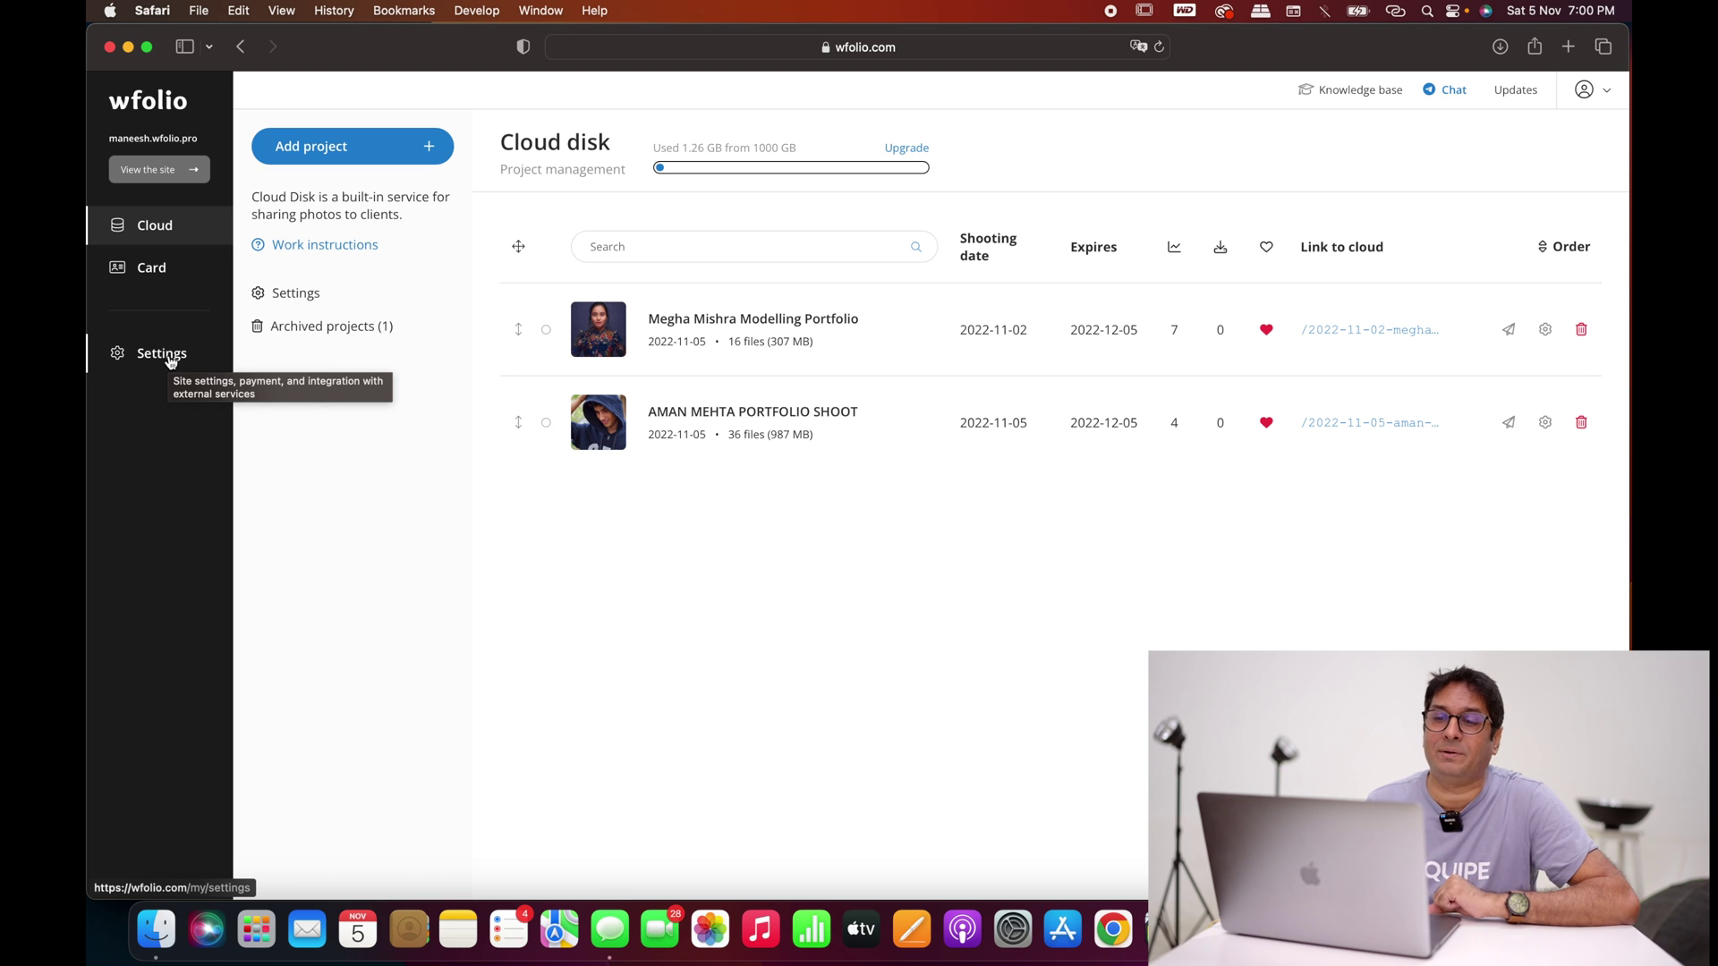
# Step: Start a new project named 'Ecomm'
pyautogui.click(379, 163)
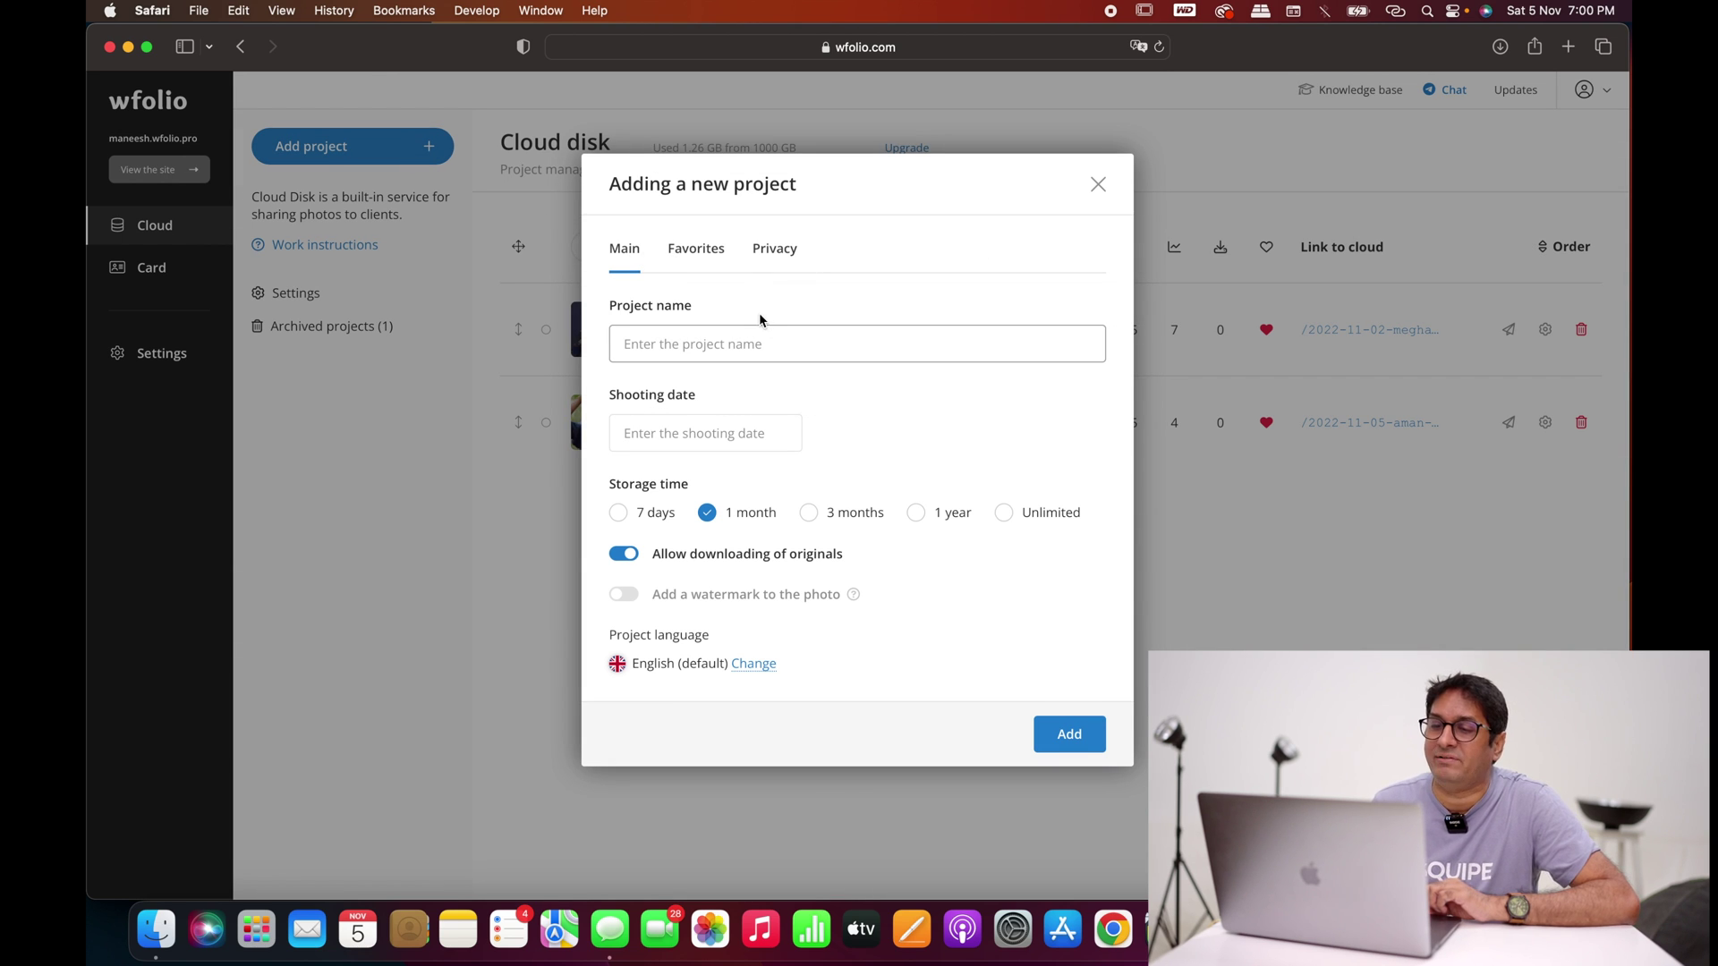
pyautogui.write('c')
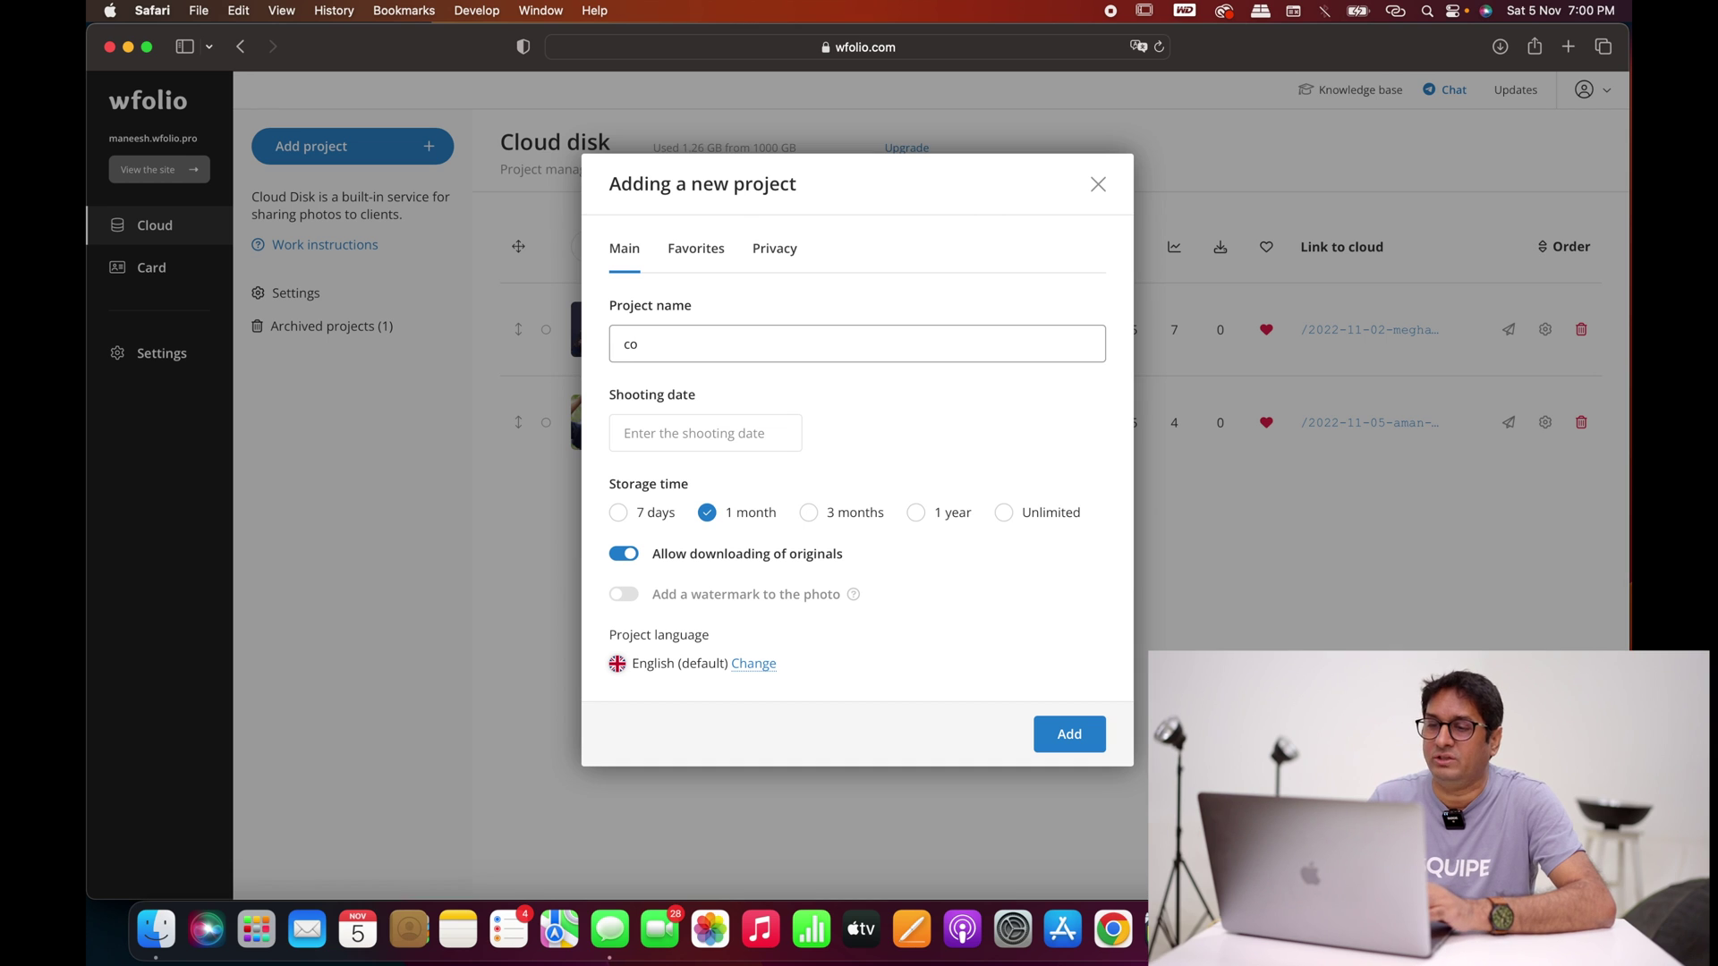
pyautogui.write('o')
pyautogui.press('BackSpace')
pyautogui.press('BackSpace')
pyautogui.write('Ecomm')
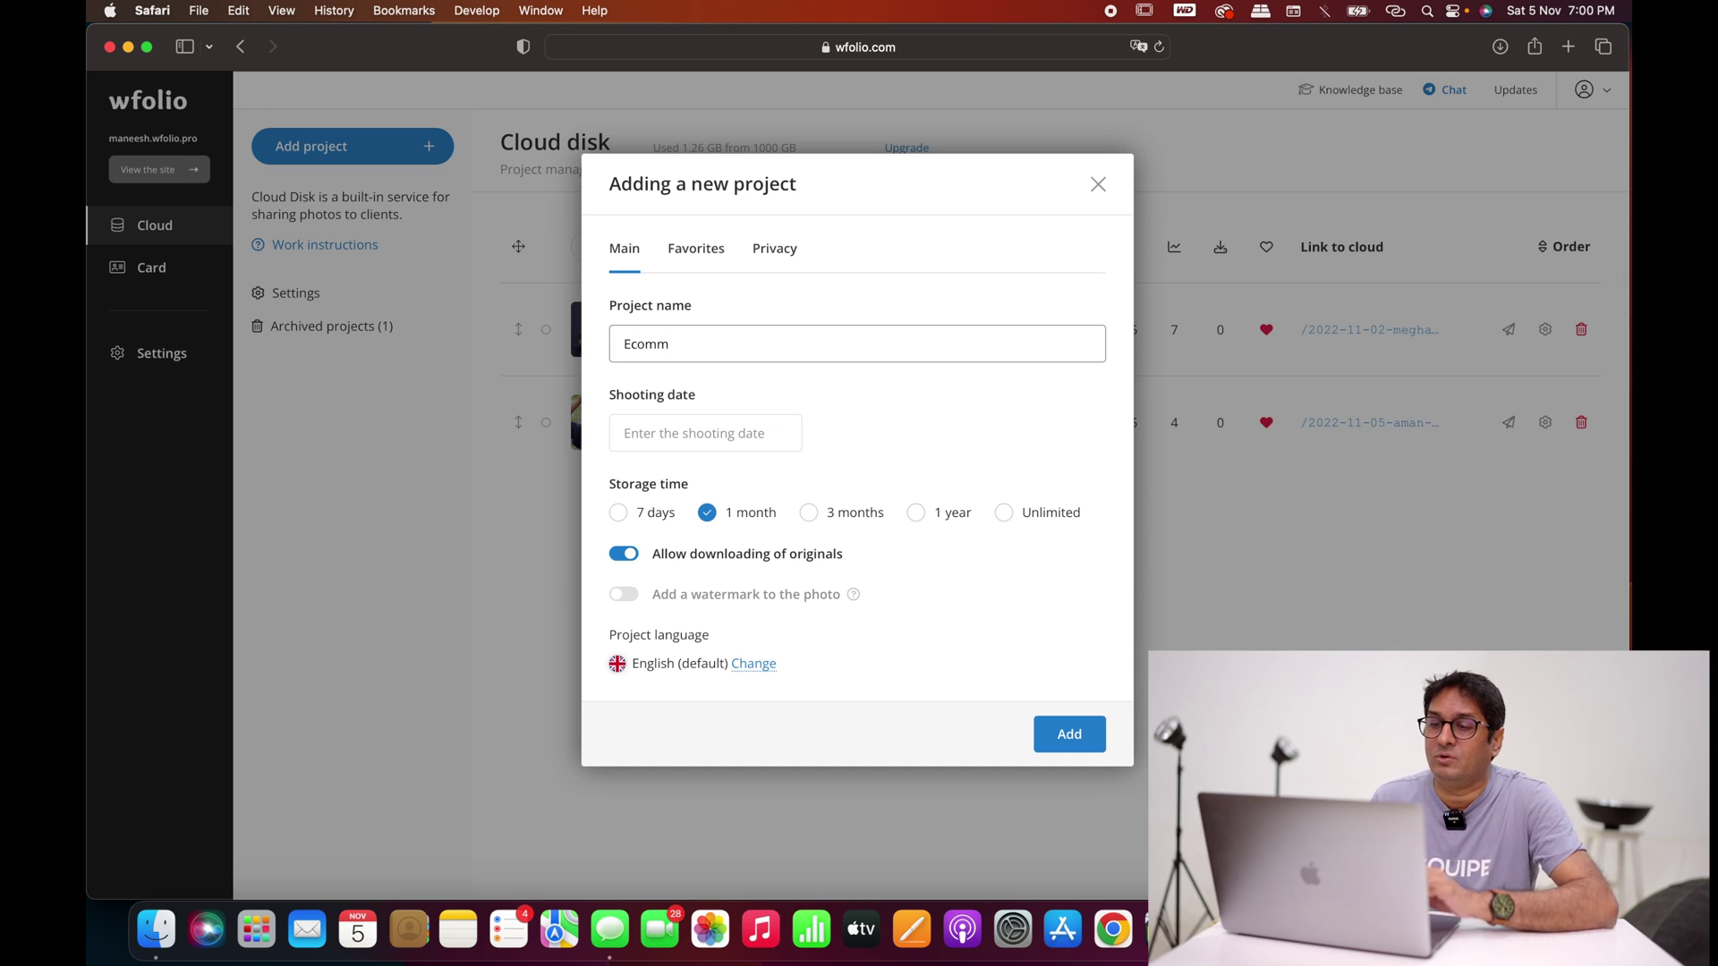
# Step: Date the project 05.11.2022, keep 3-month storage, and keep original downloads allowed
pyautogui.click(669, 439)
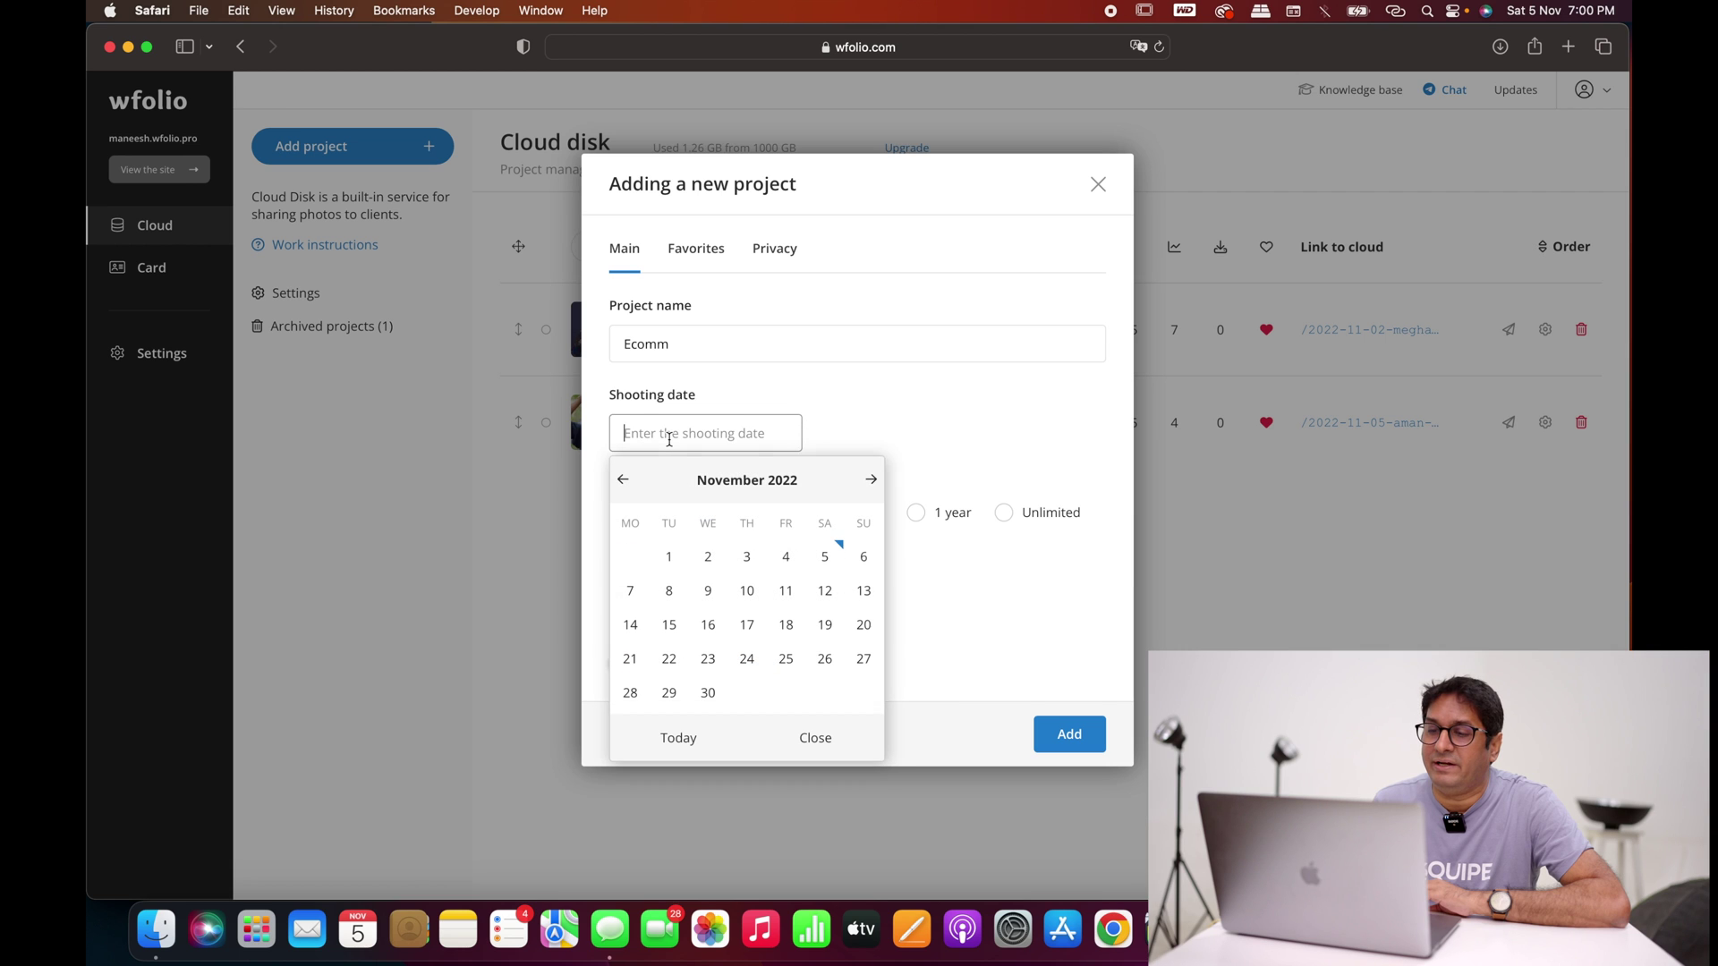
pyautogui.click(822, 558)
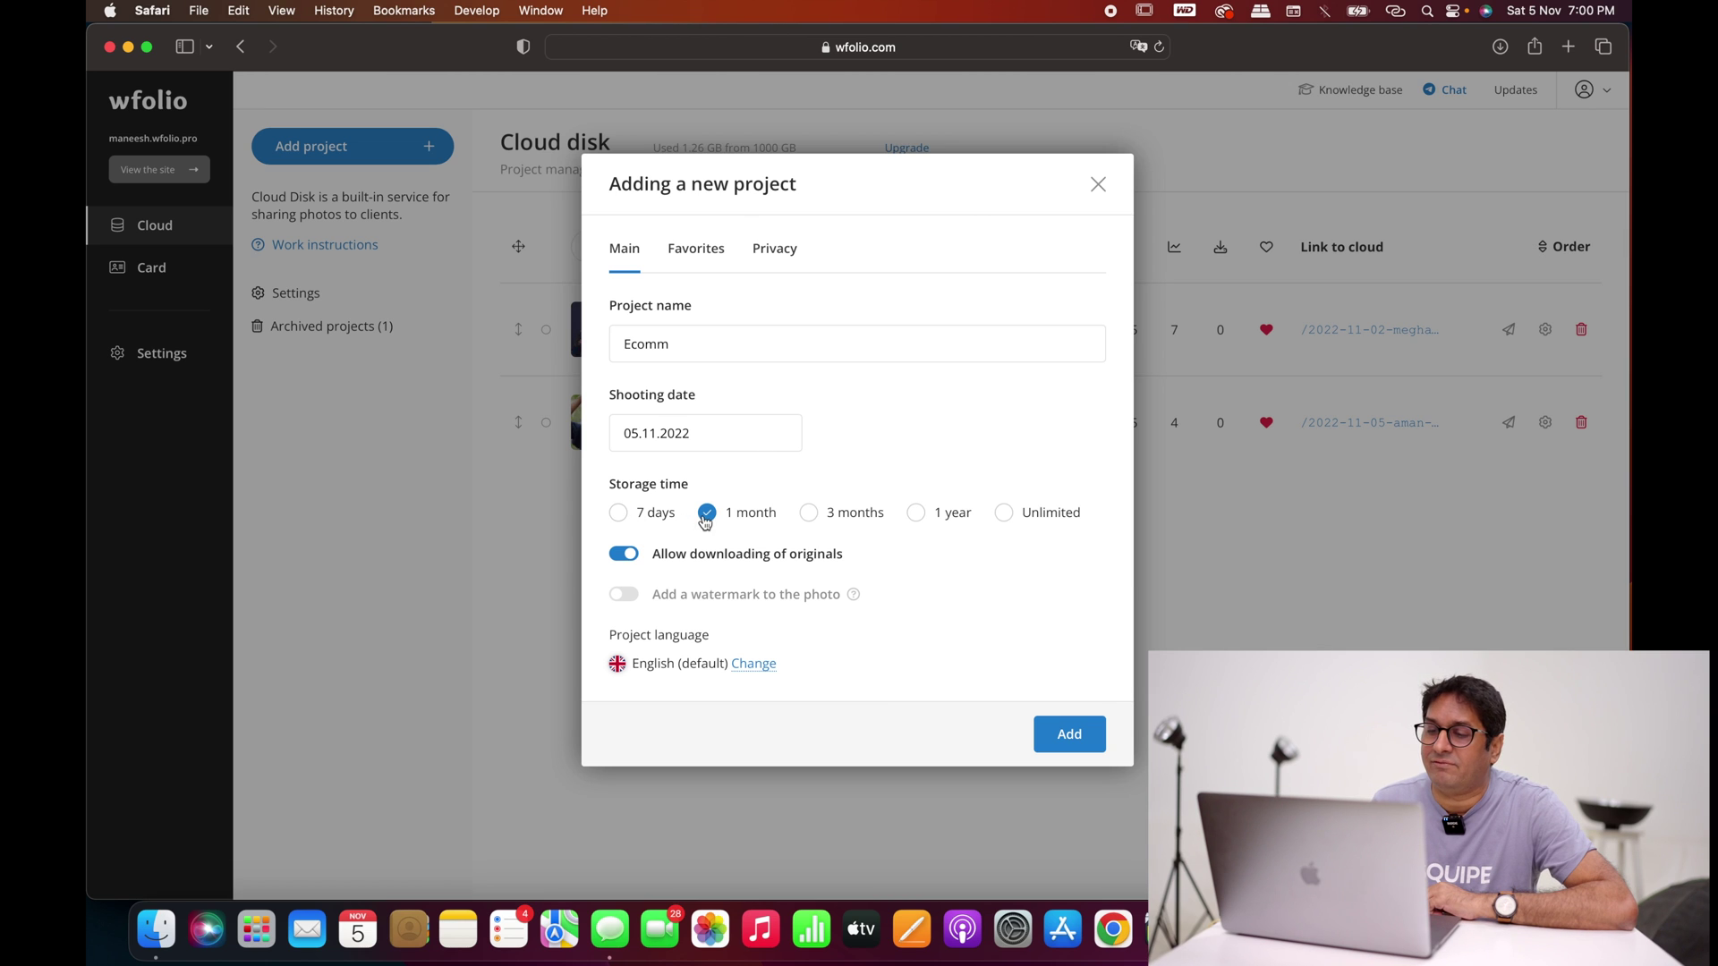
pyautogui.click(809, 513)
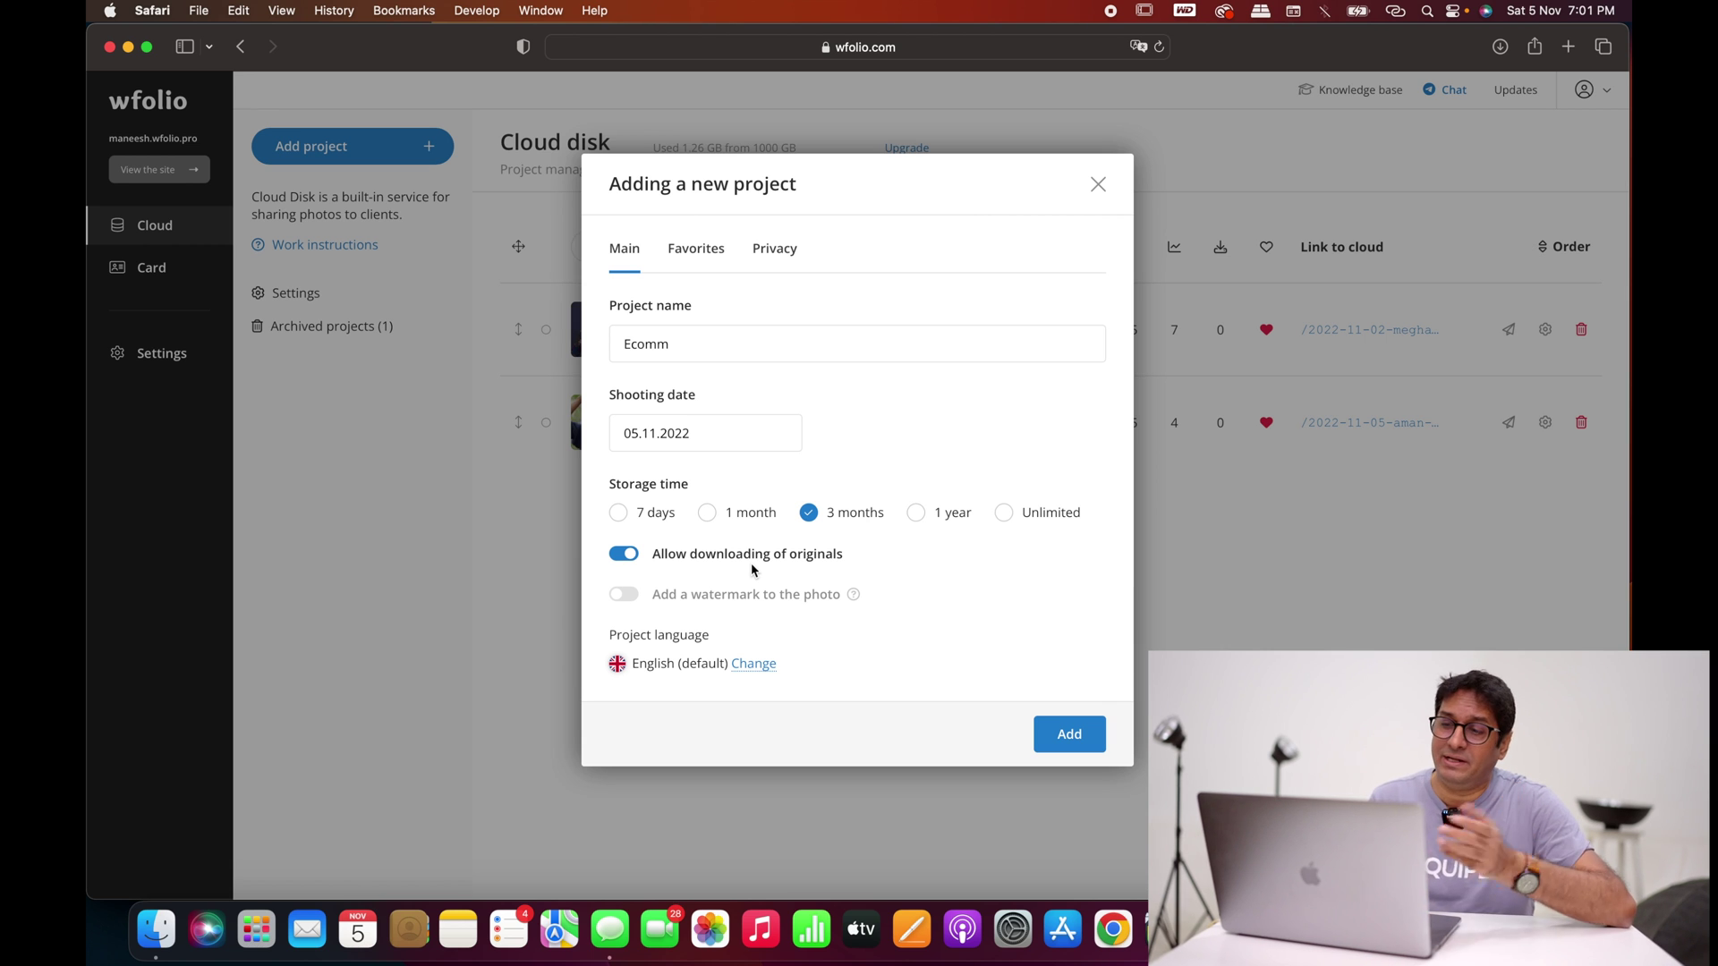
pyautogui.click(637, 555)
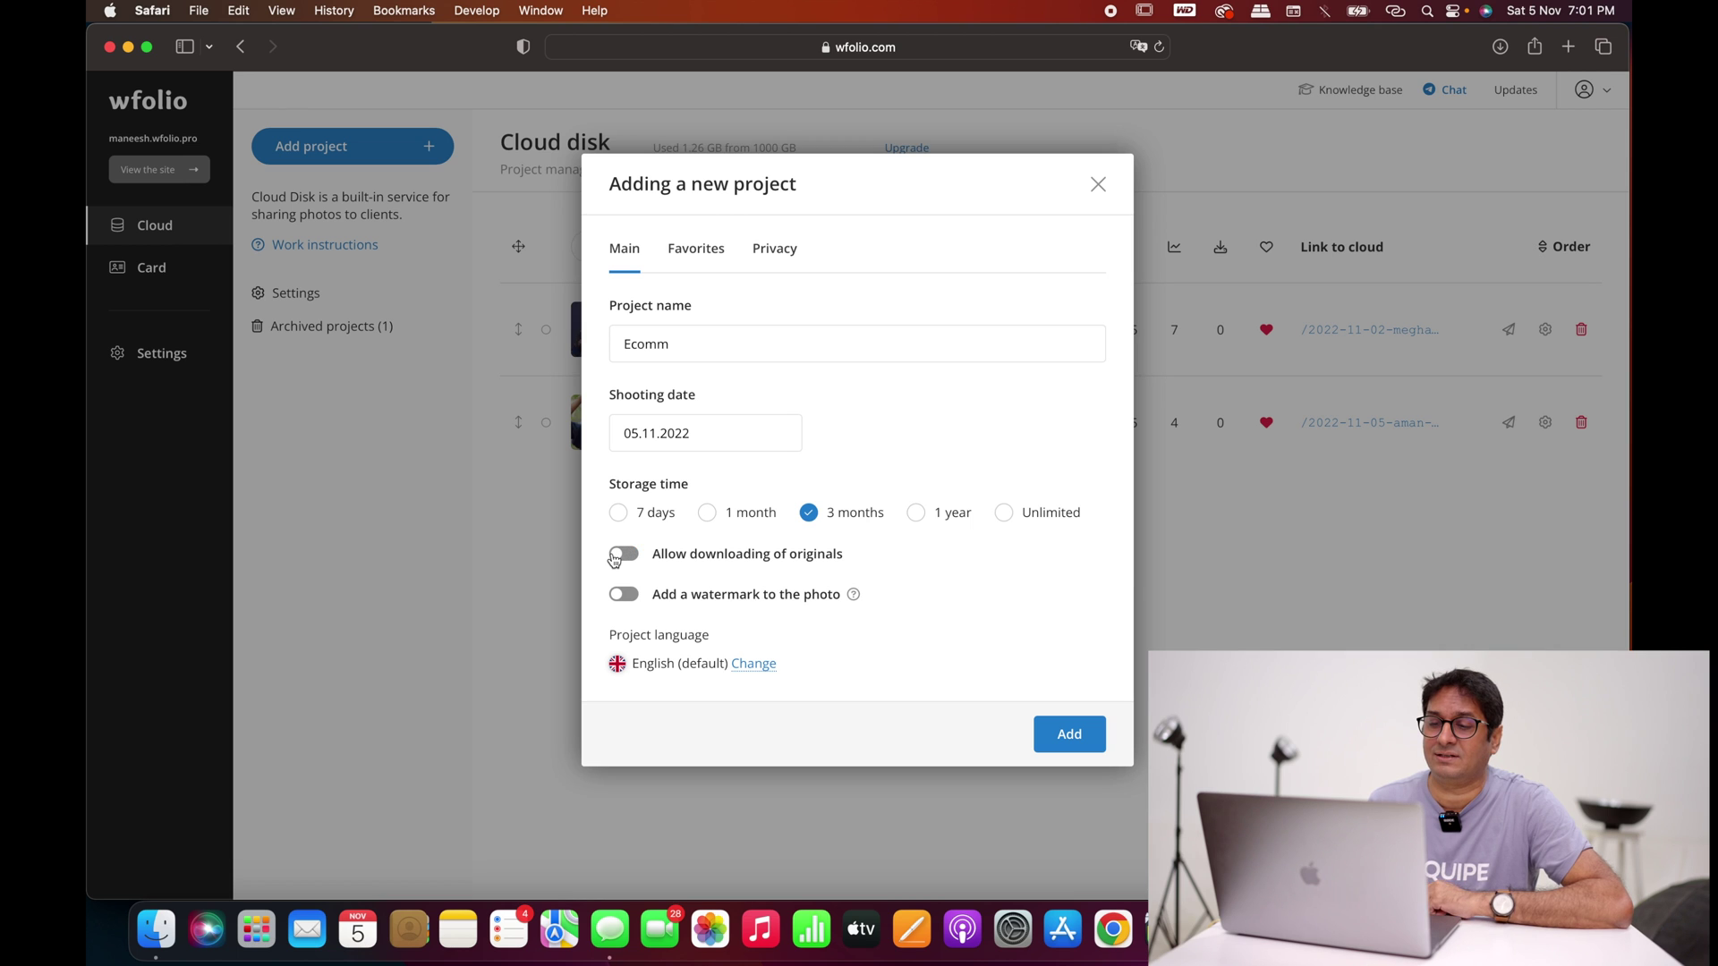
pyautogui.click(615, 557)
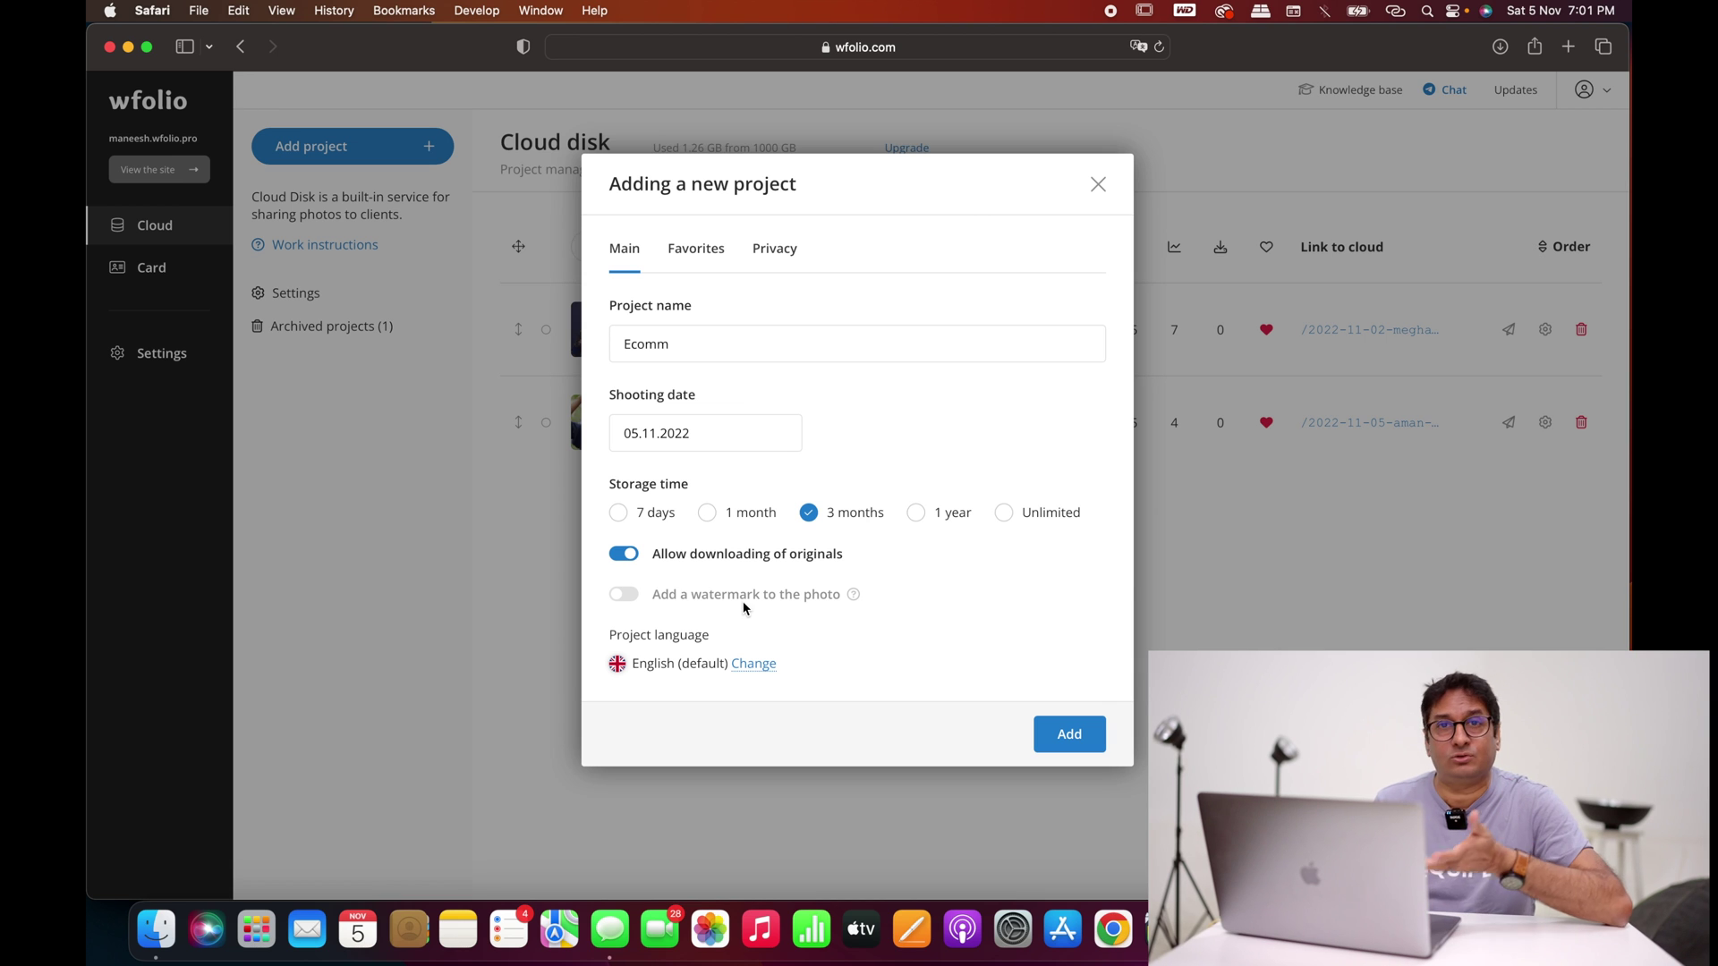
pyautogui.click(707, 254)
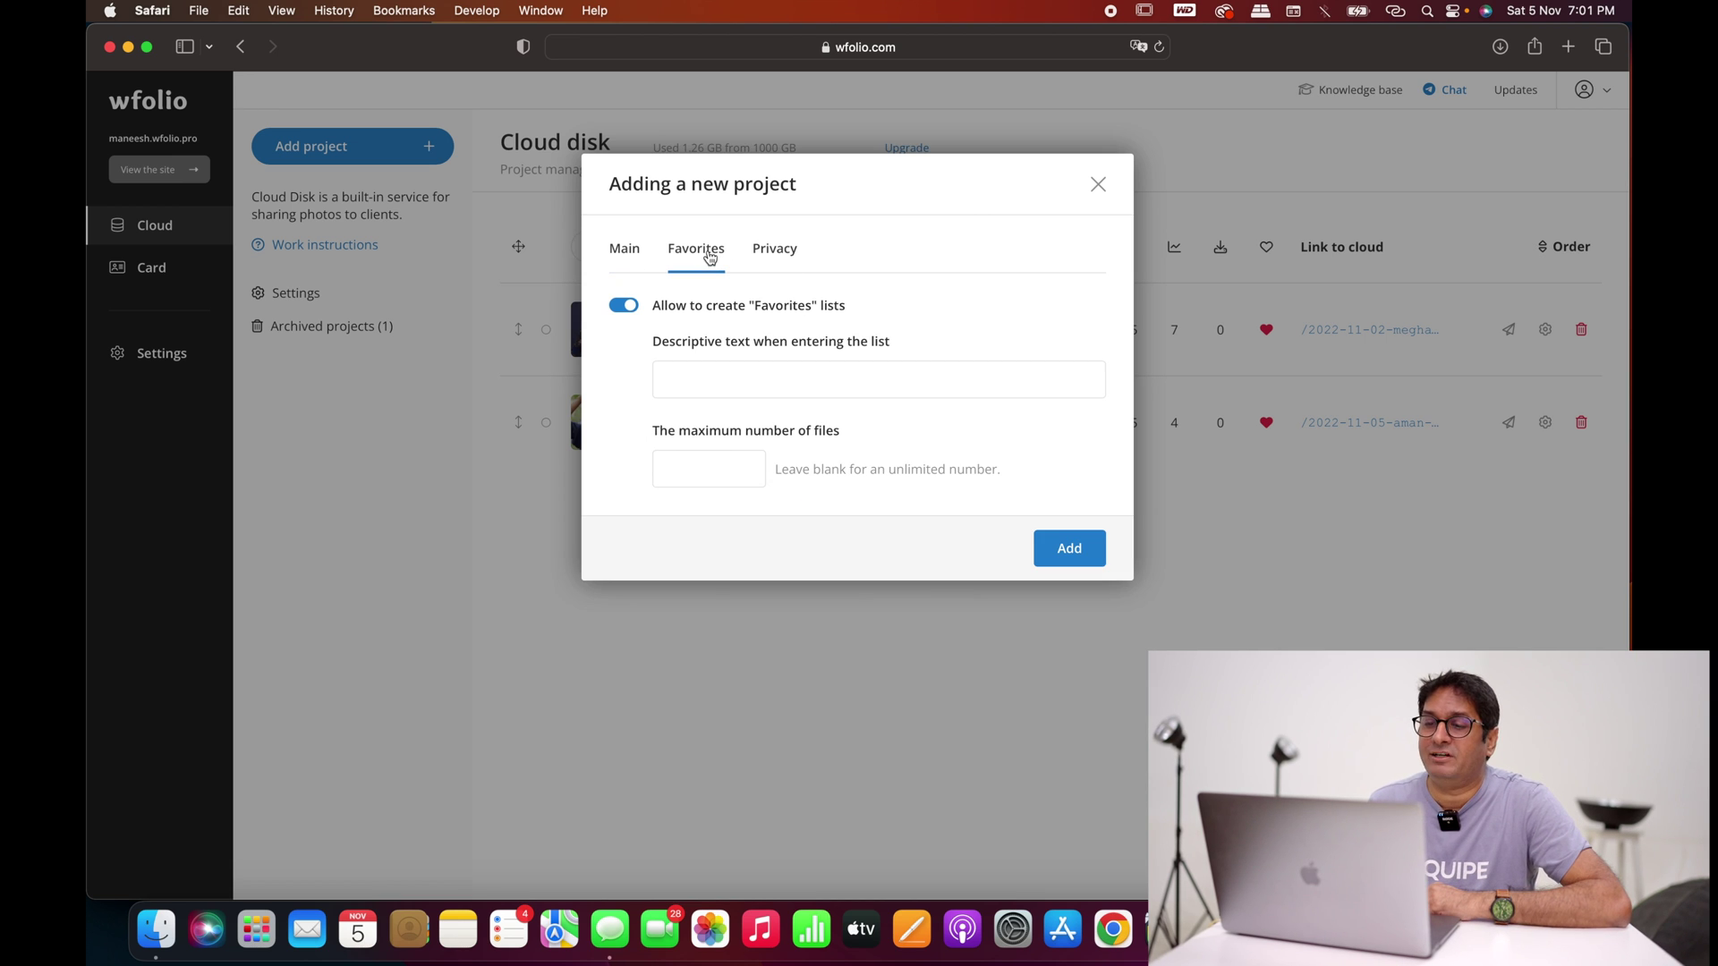
# Step: Cap the project's favorites lists at 10 files
pyautogui.click(708, 464)
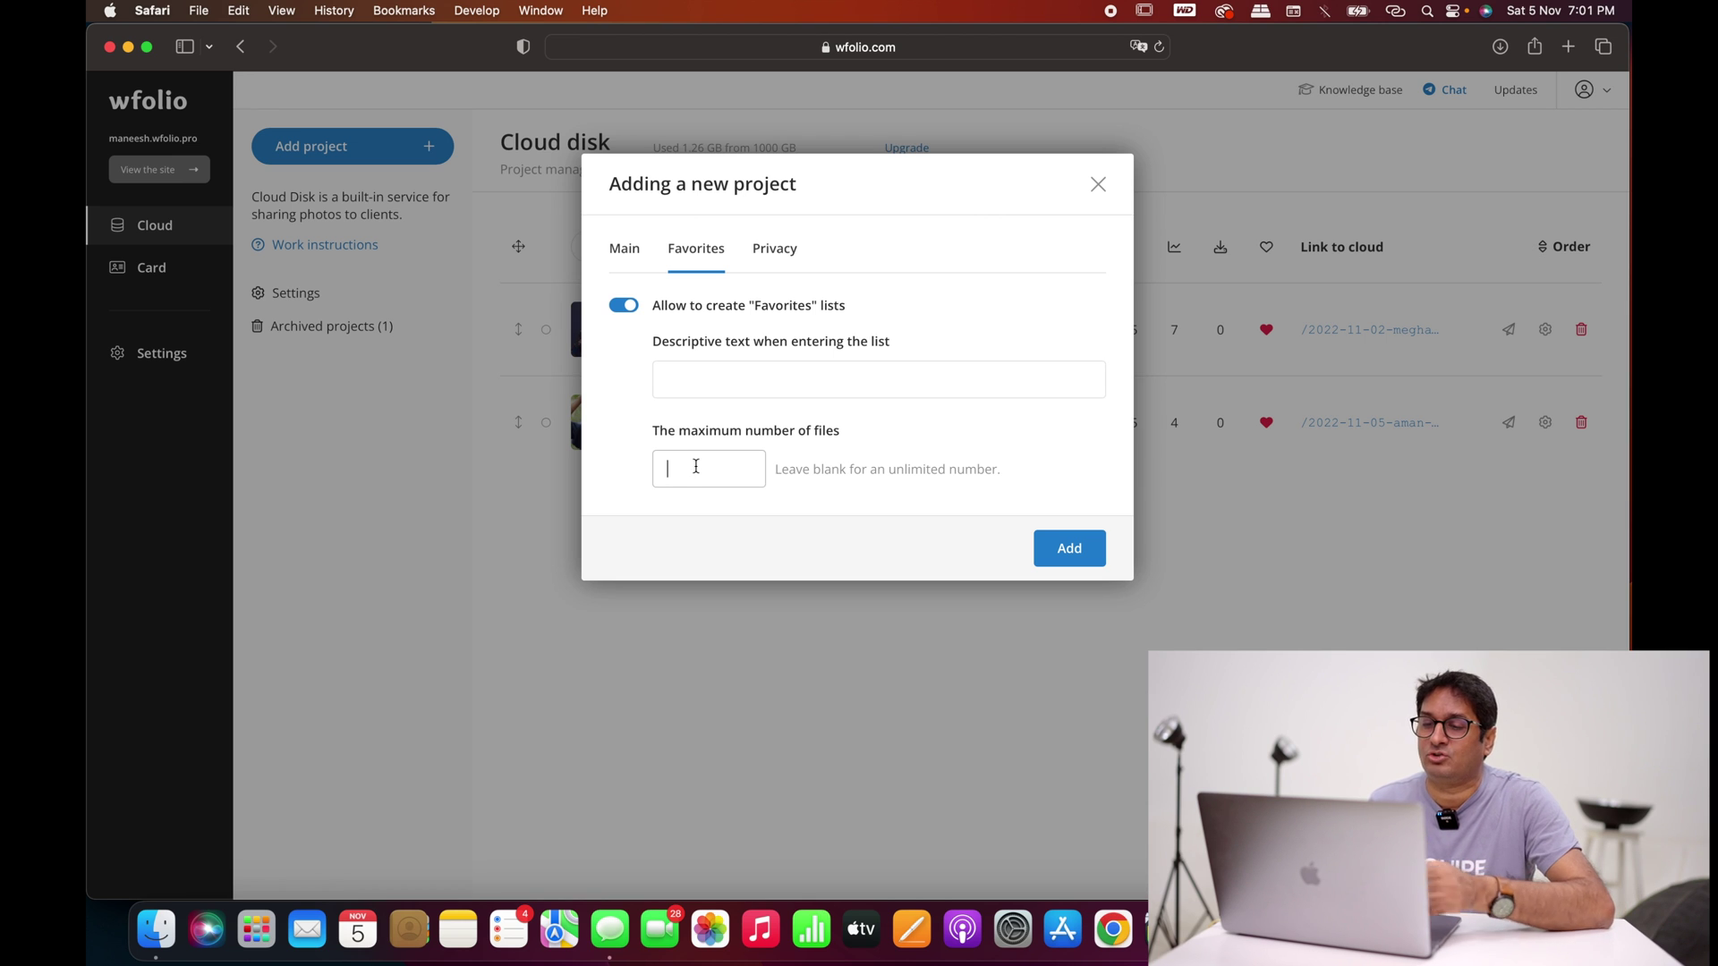
pyautogui.write('10')
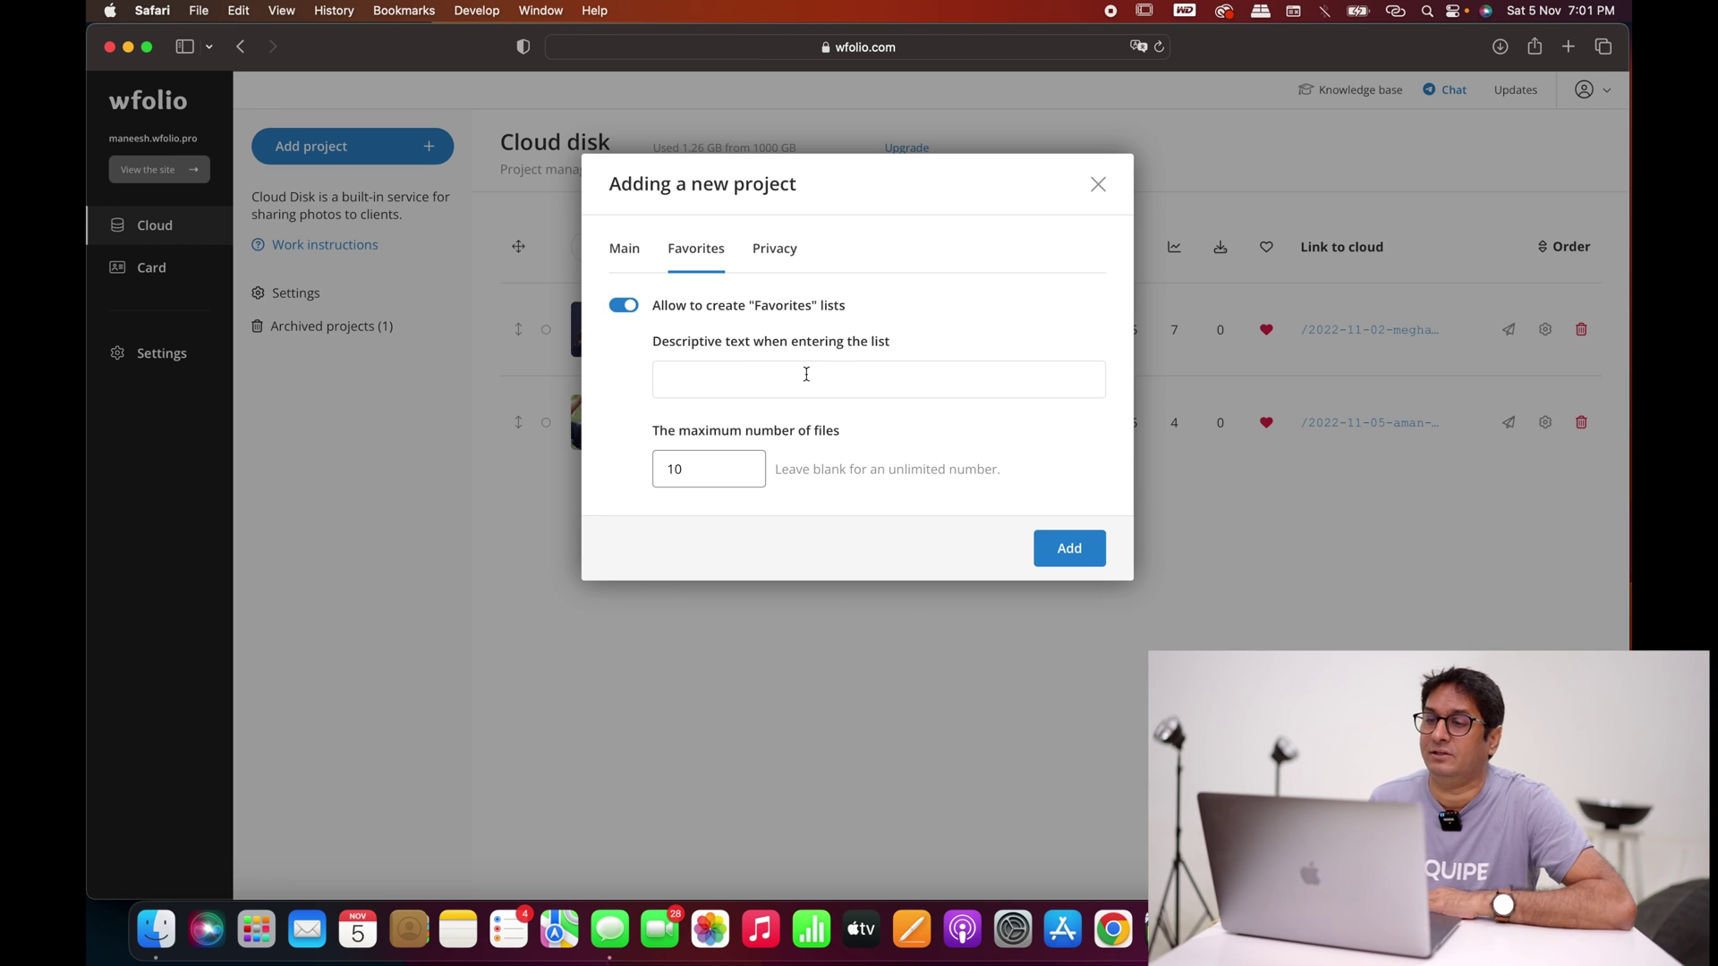
pyautogui.click(784, 254)
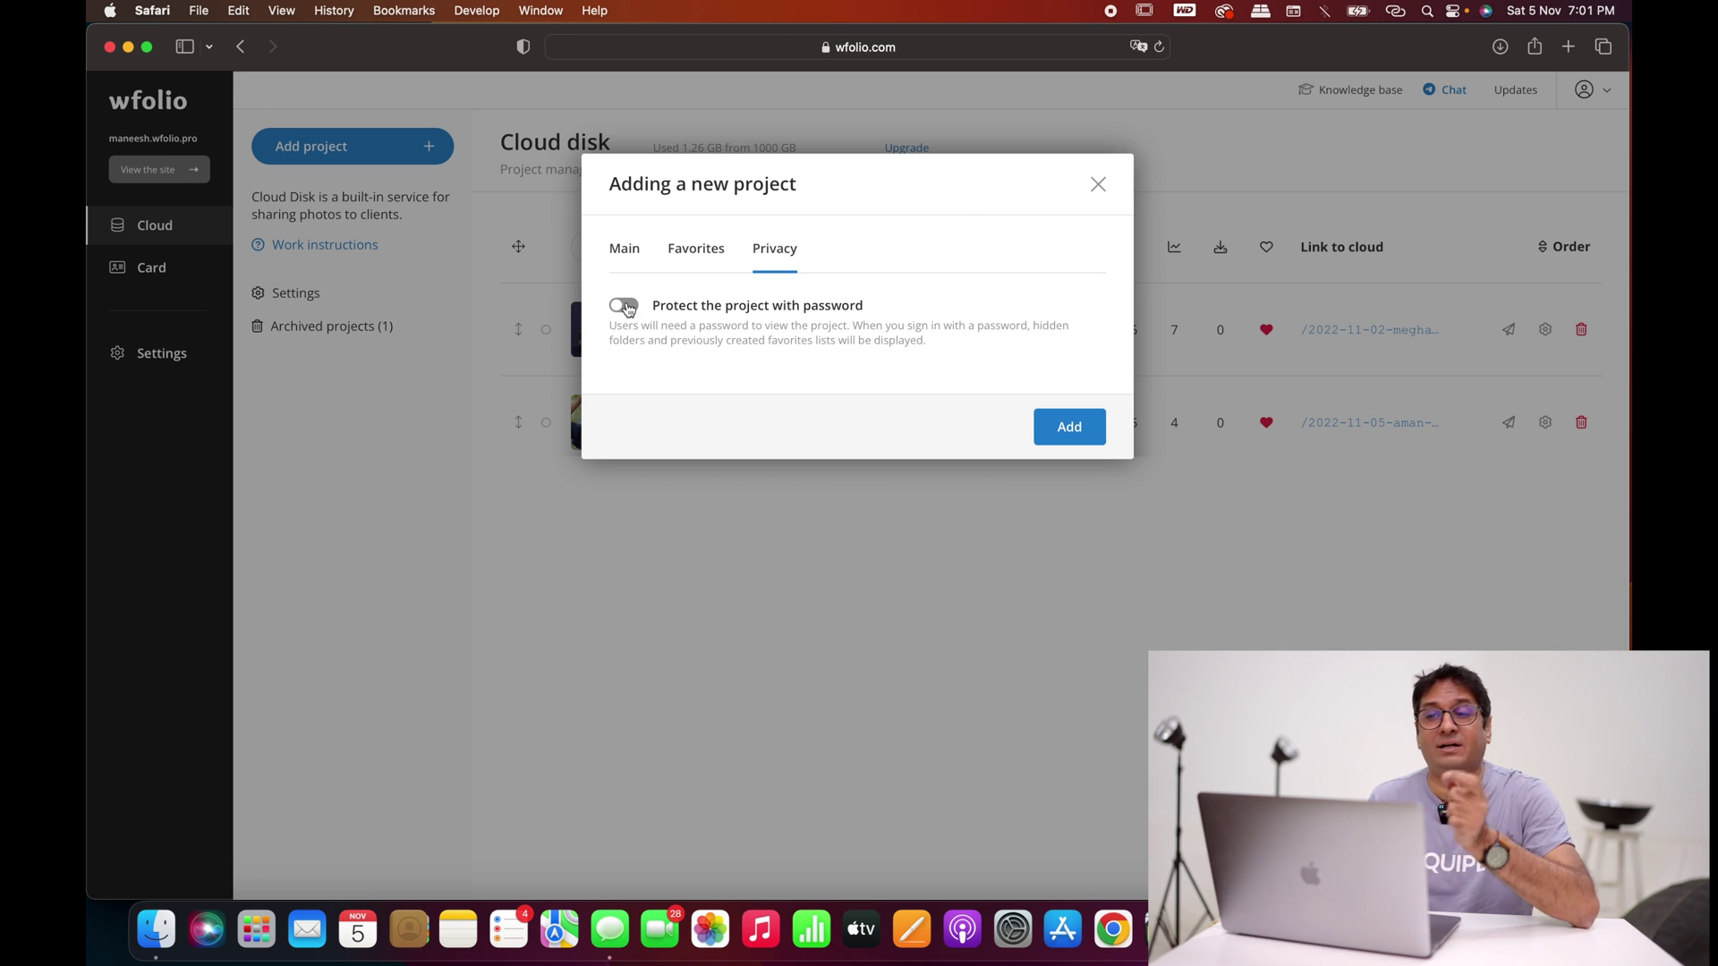
# Step: Try a password, then leave password protection off and create the Ecomm project
pyautogui.click(625, 306)
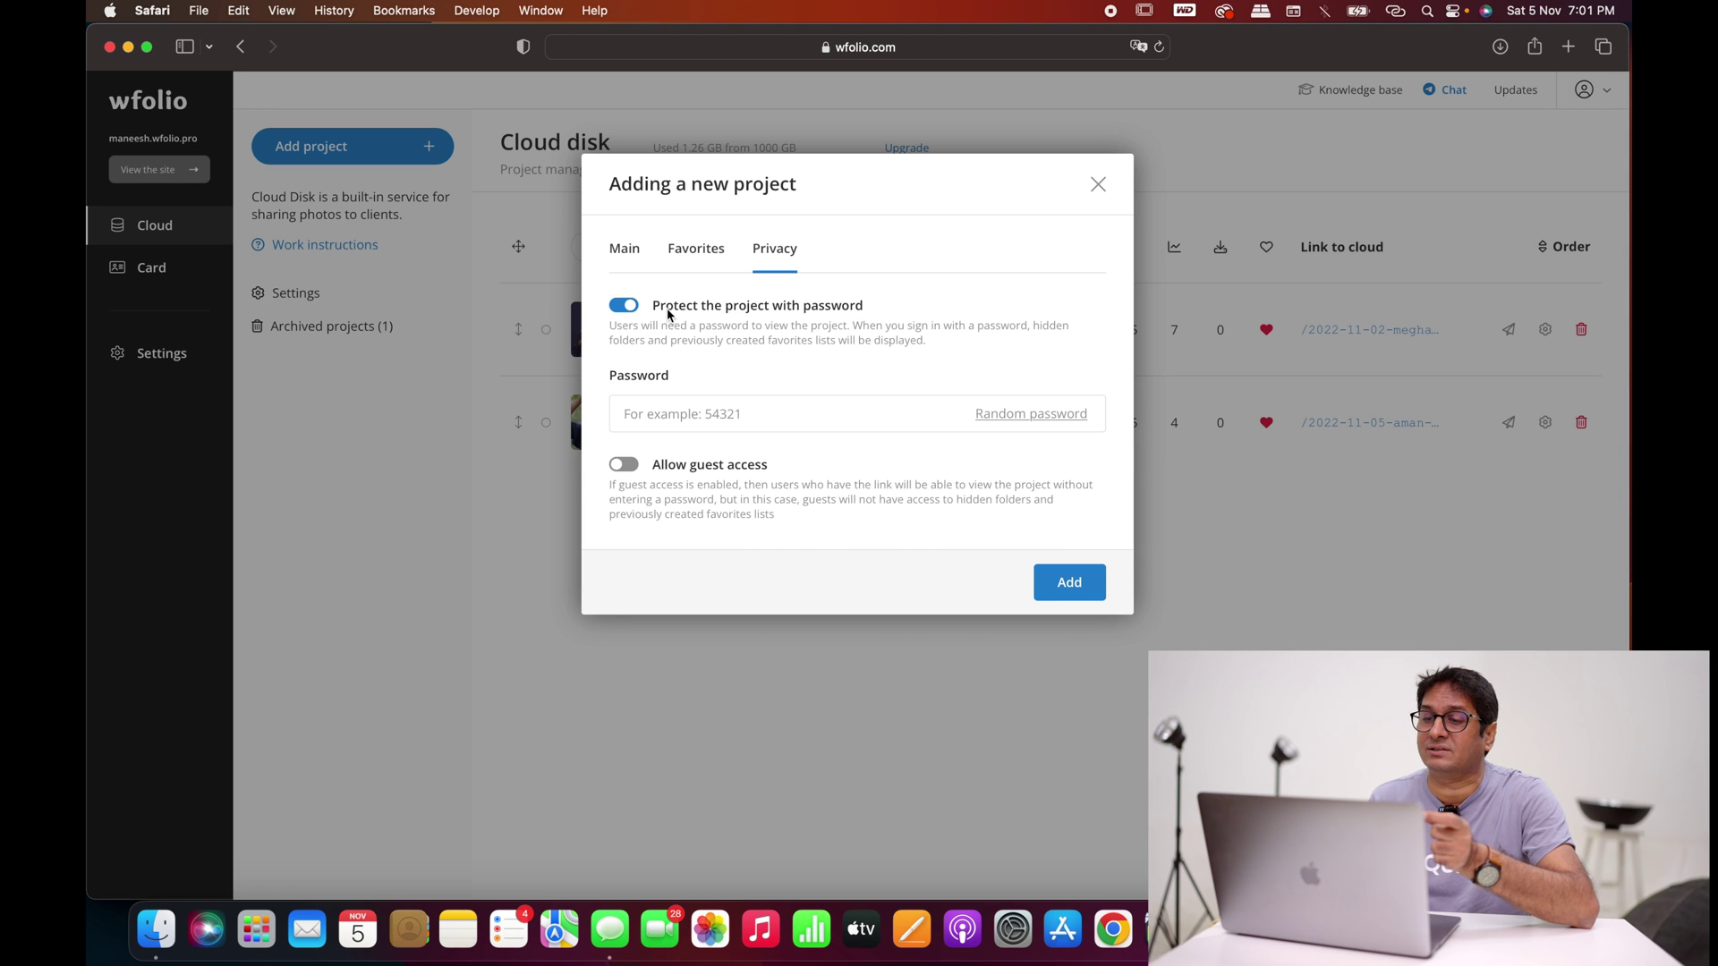
pyautogui.click(687, 421)
pyautogui.write('123')
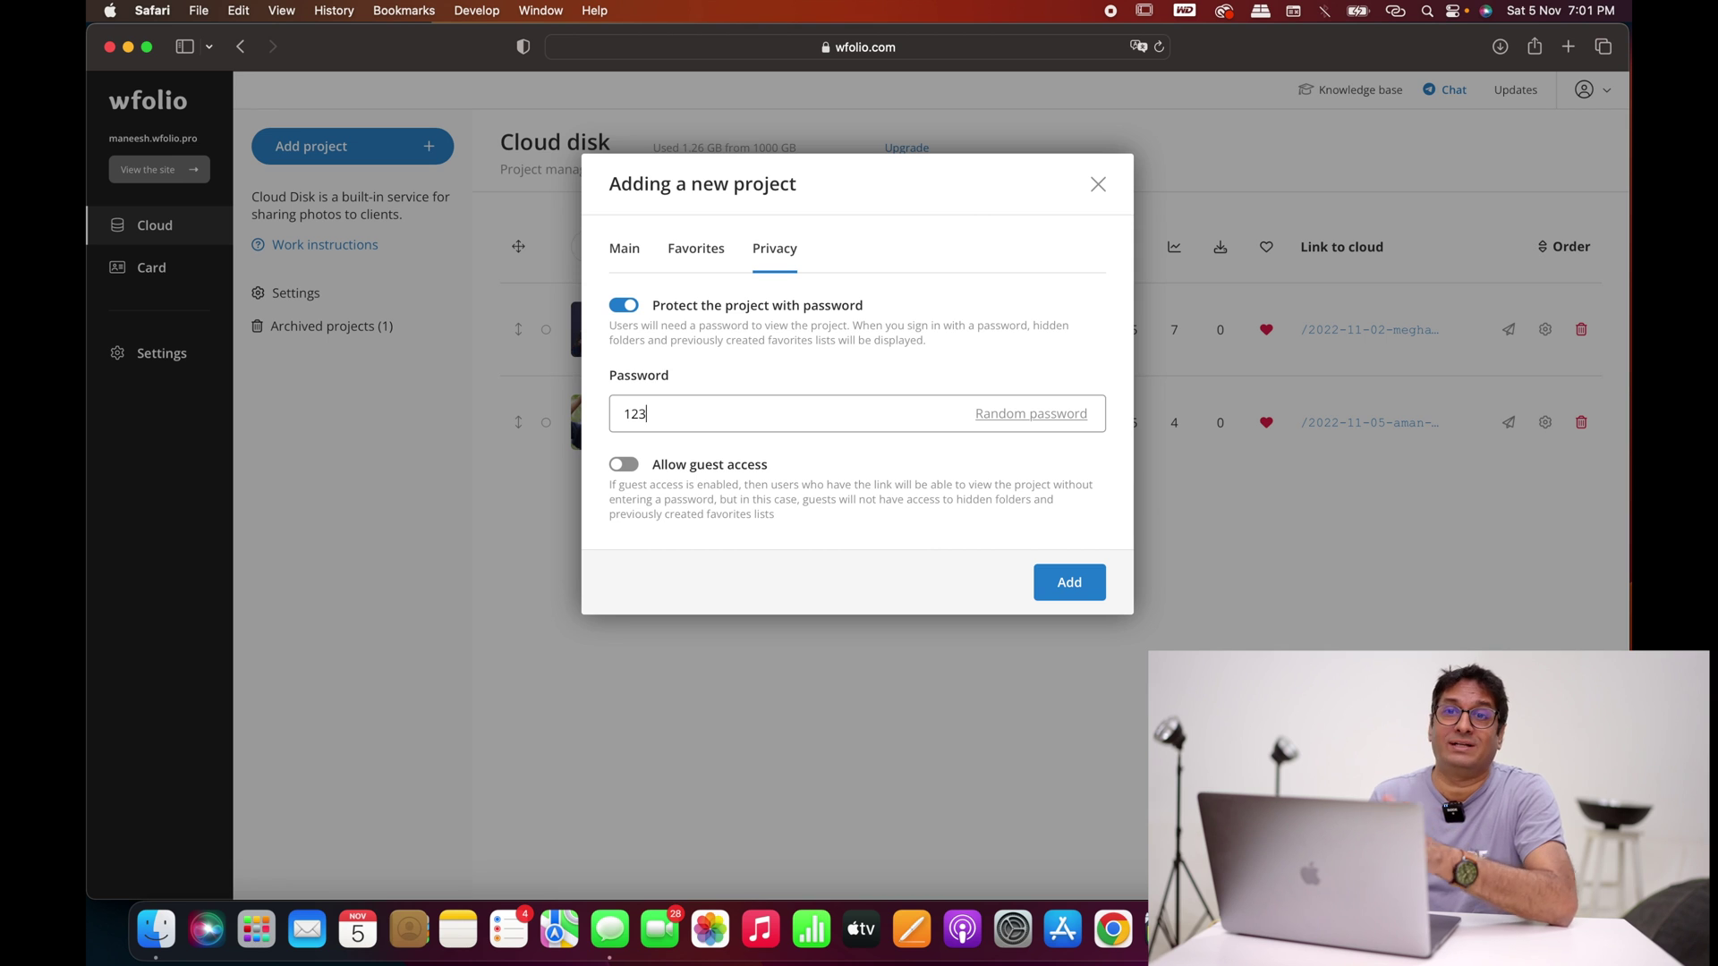
pyautogui.press('BackSpace')
pyautogui.press('BackSpace')
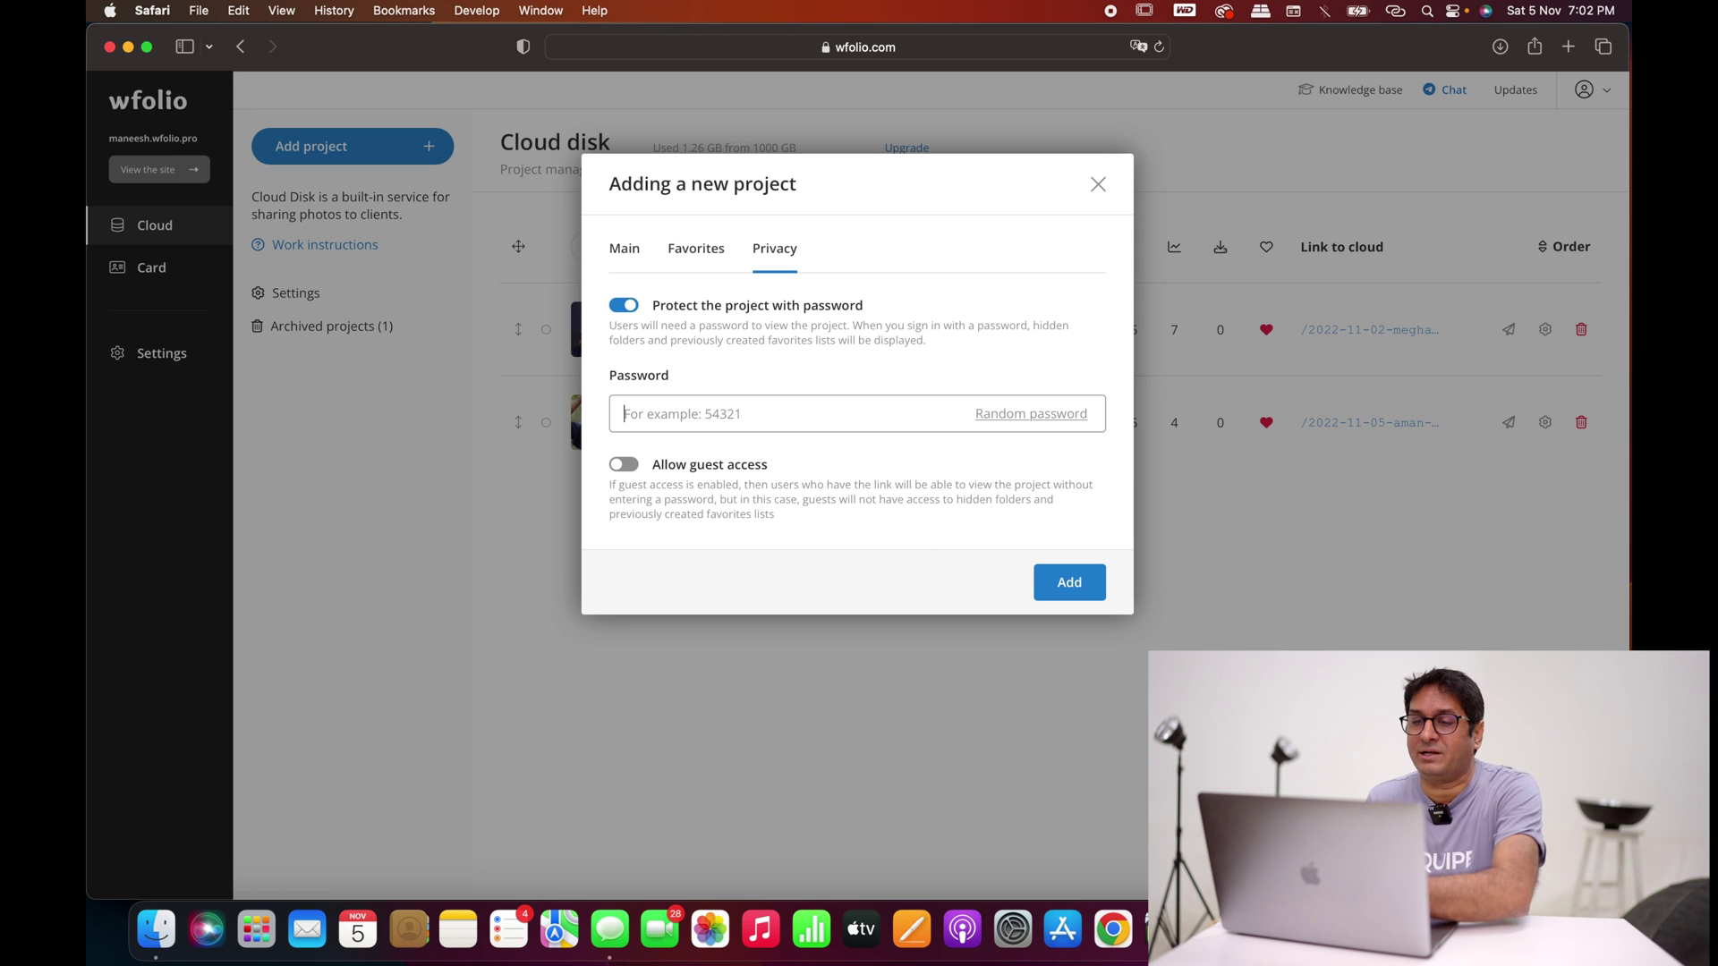
pyautogui.click(623, 305)
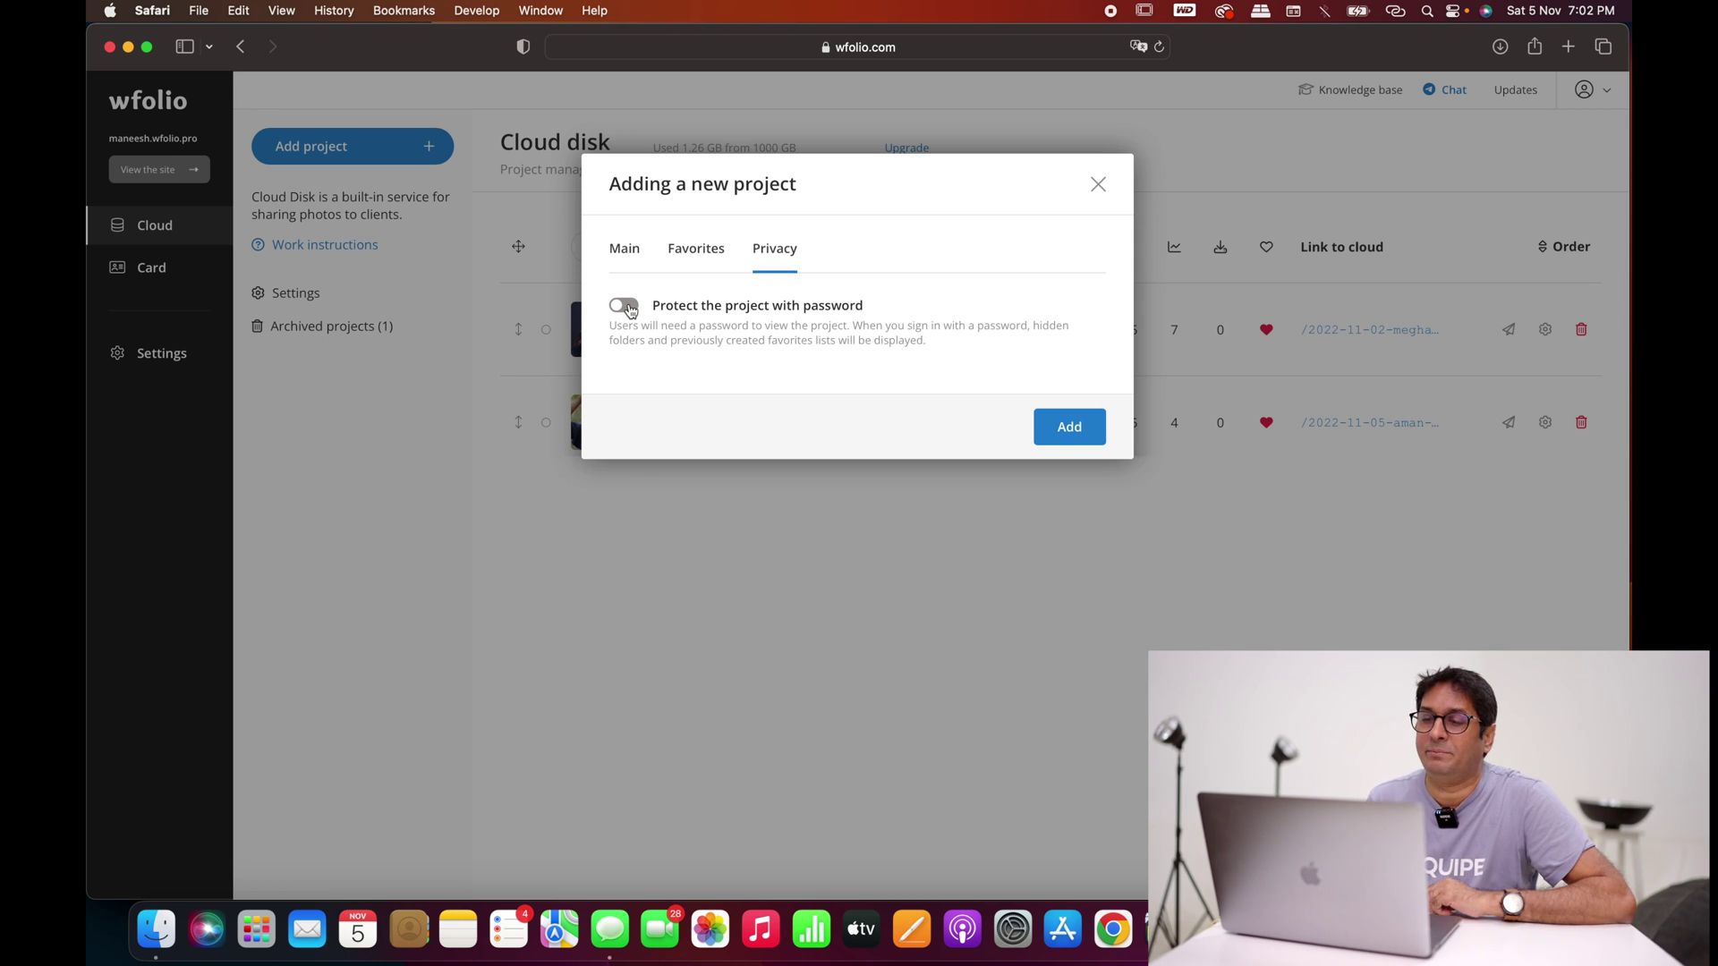
pyautogui.click(623, 260)
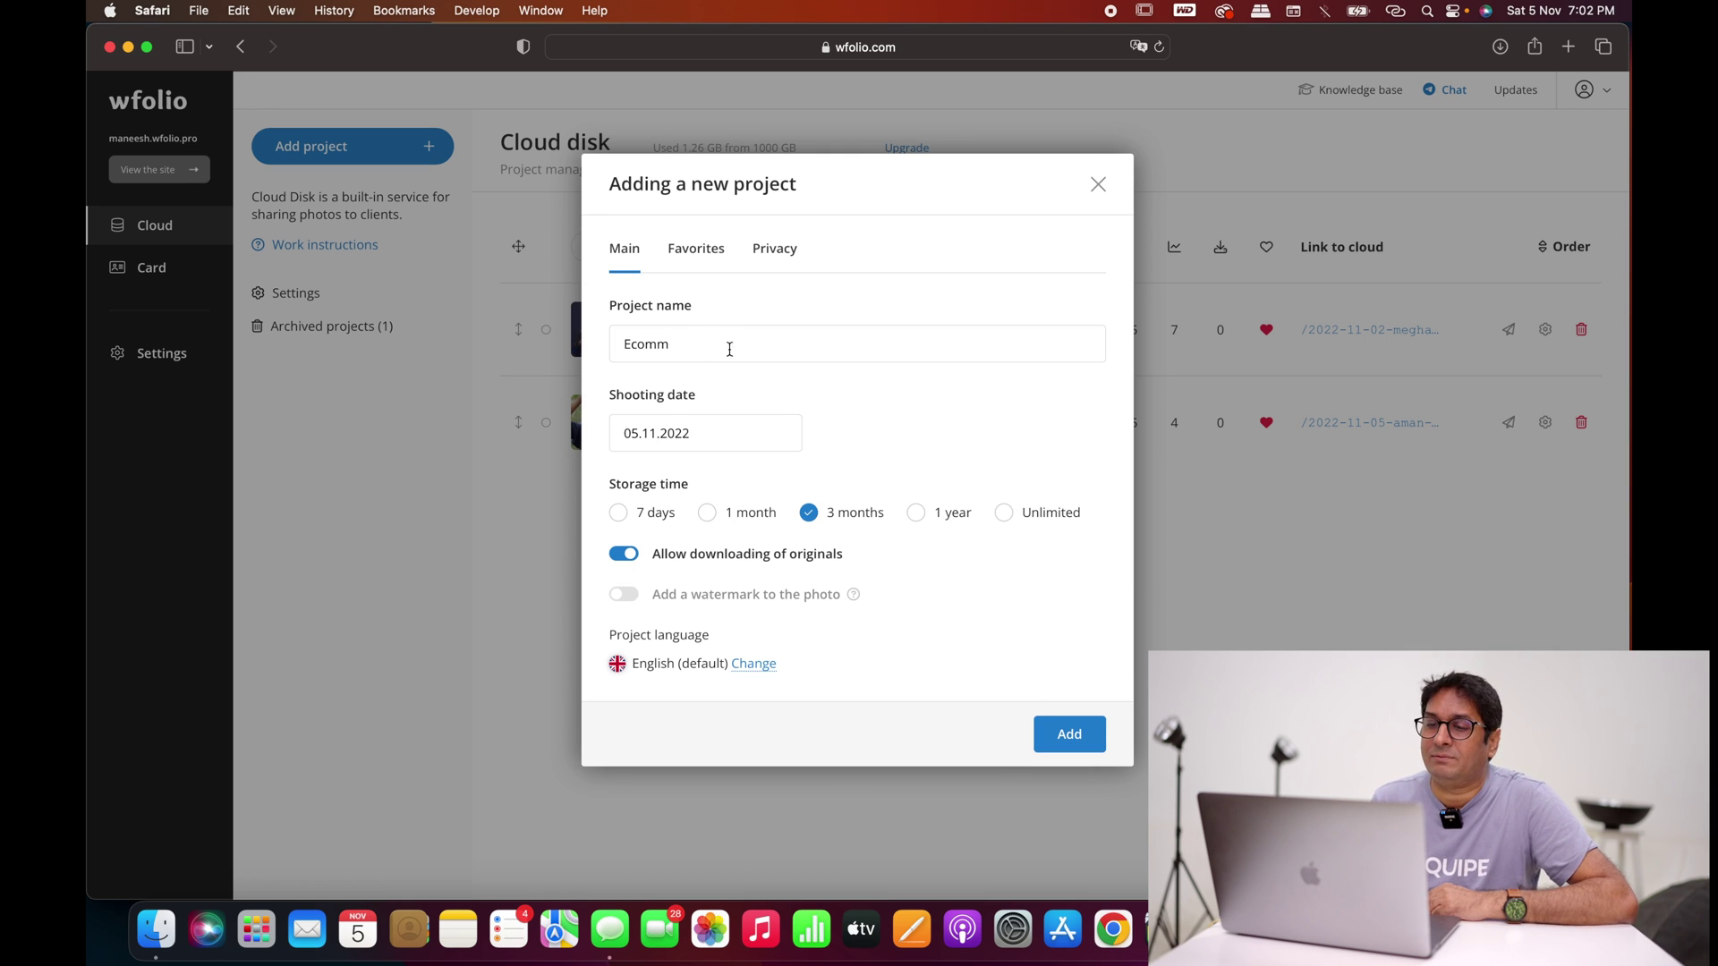
pyautogui.click(1060, 735)
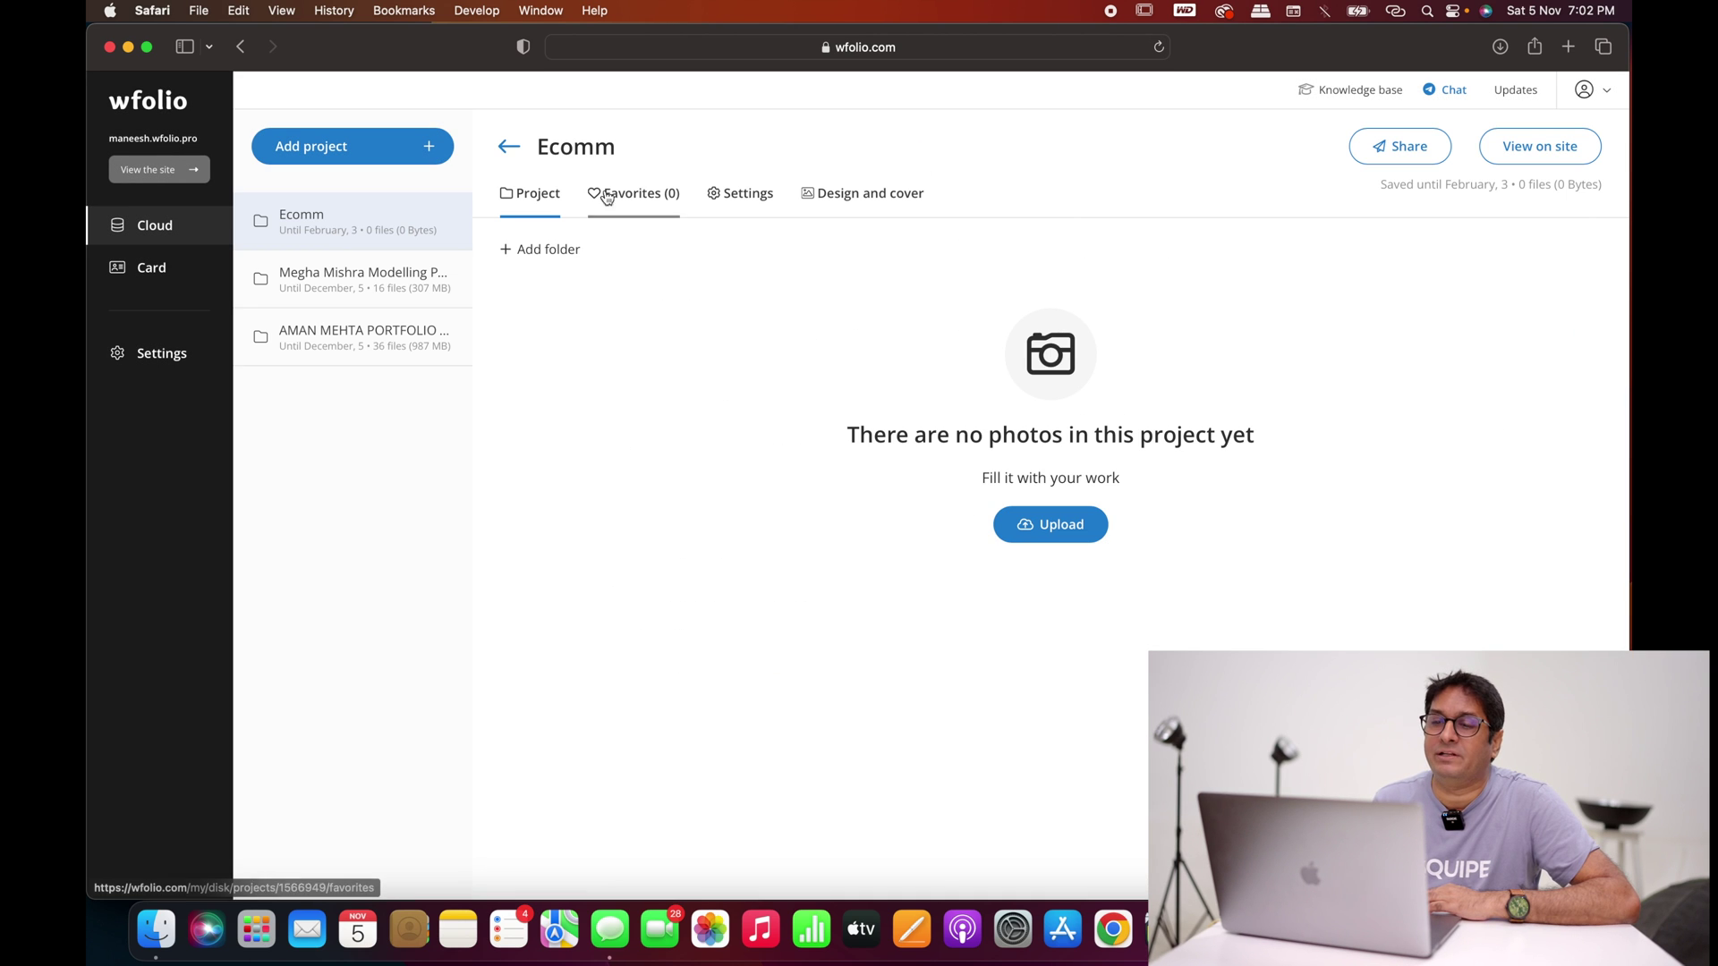
# Step: Add an empty folder named 'clothing shoot' to the Ecomm project
pyautogui.click(549, 252)
pyautogui.click(662, 436)
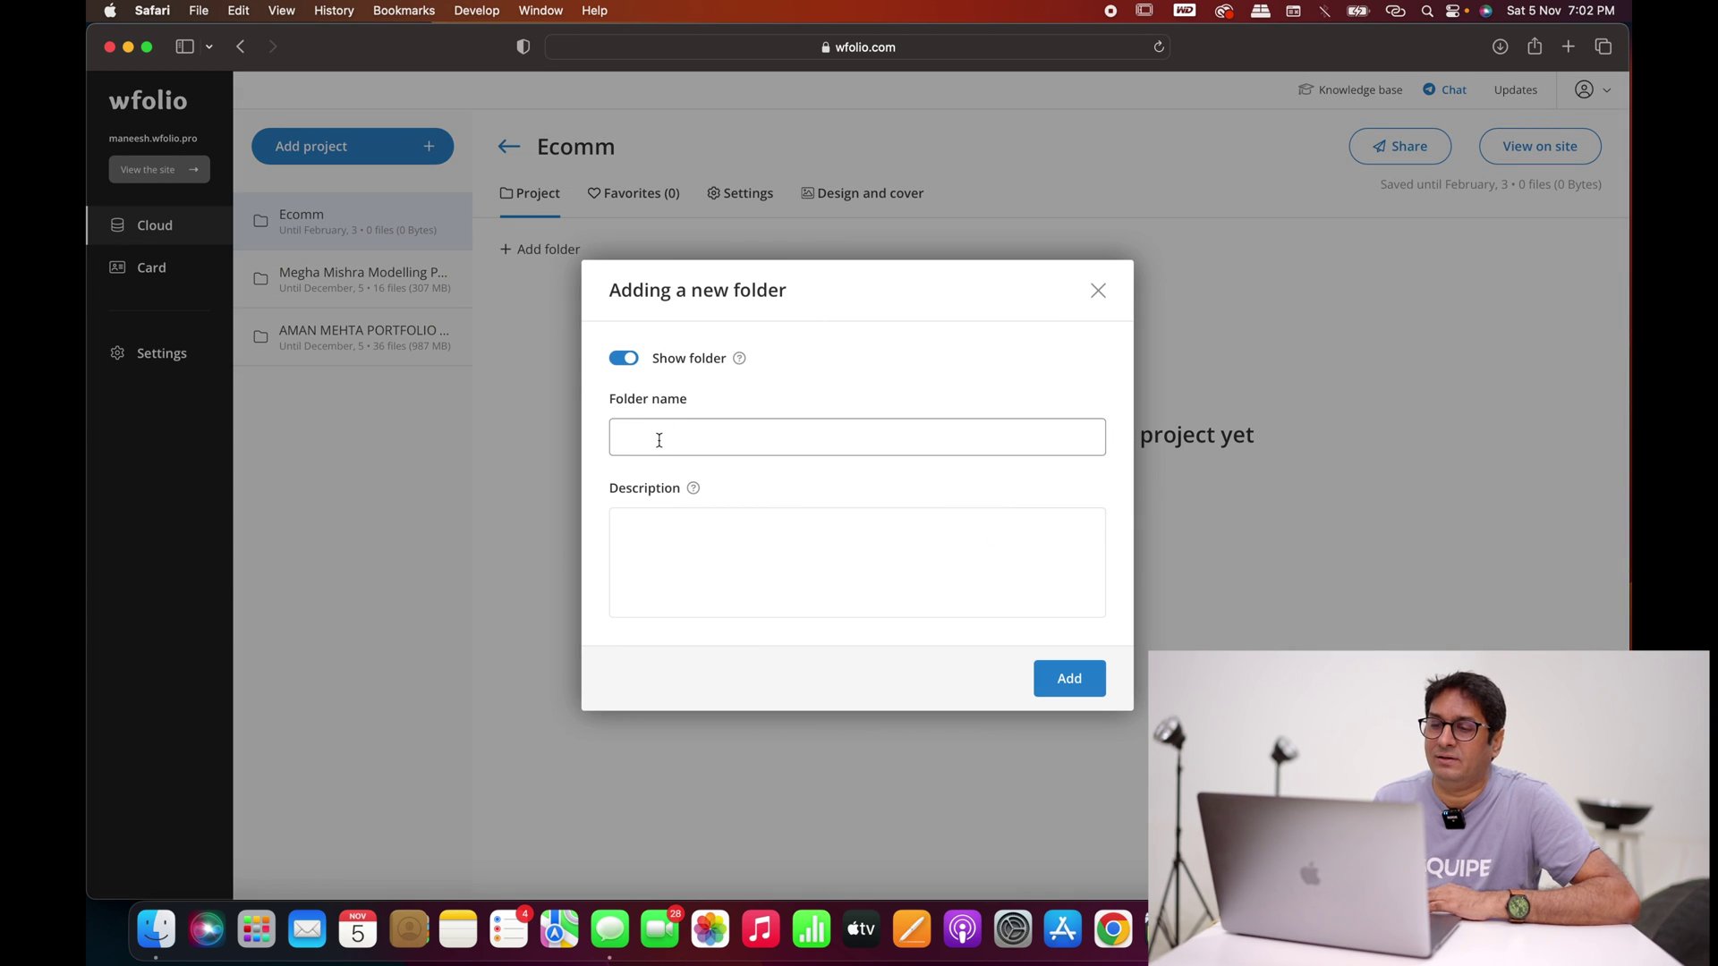
pyautogui.write('clothing shoot')
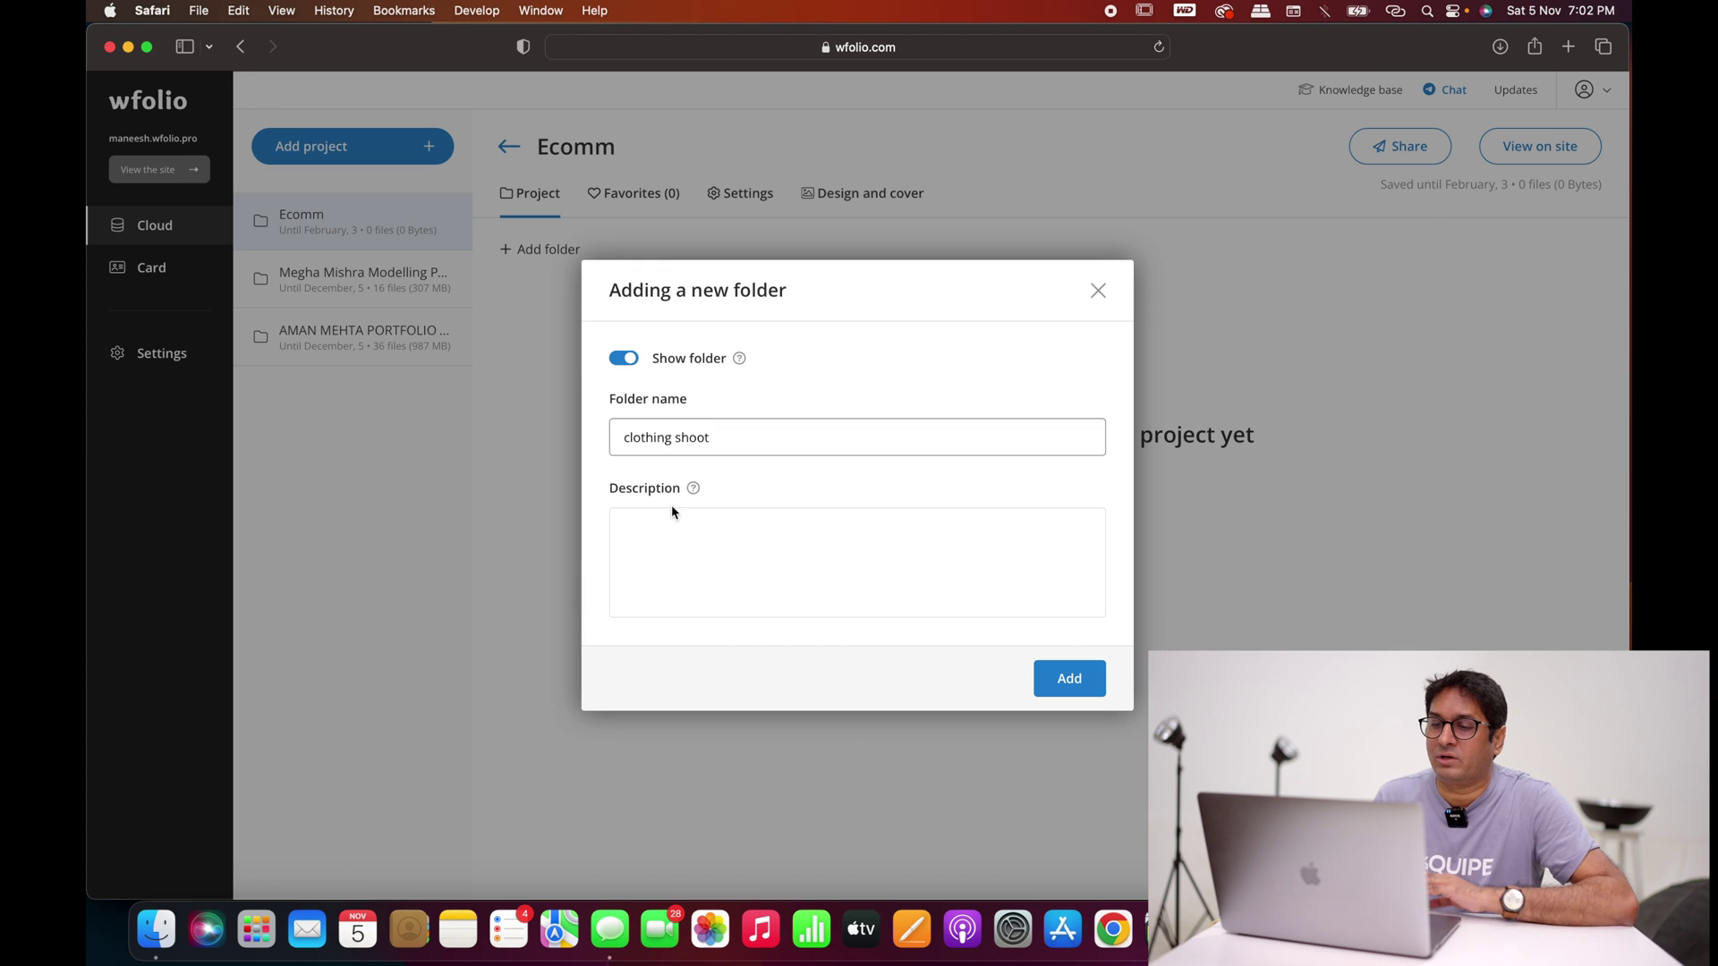
pyautogui.click(662, 535)
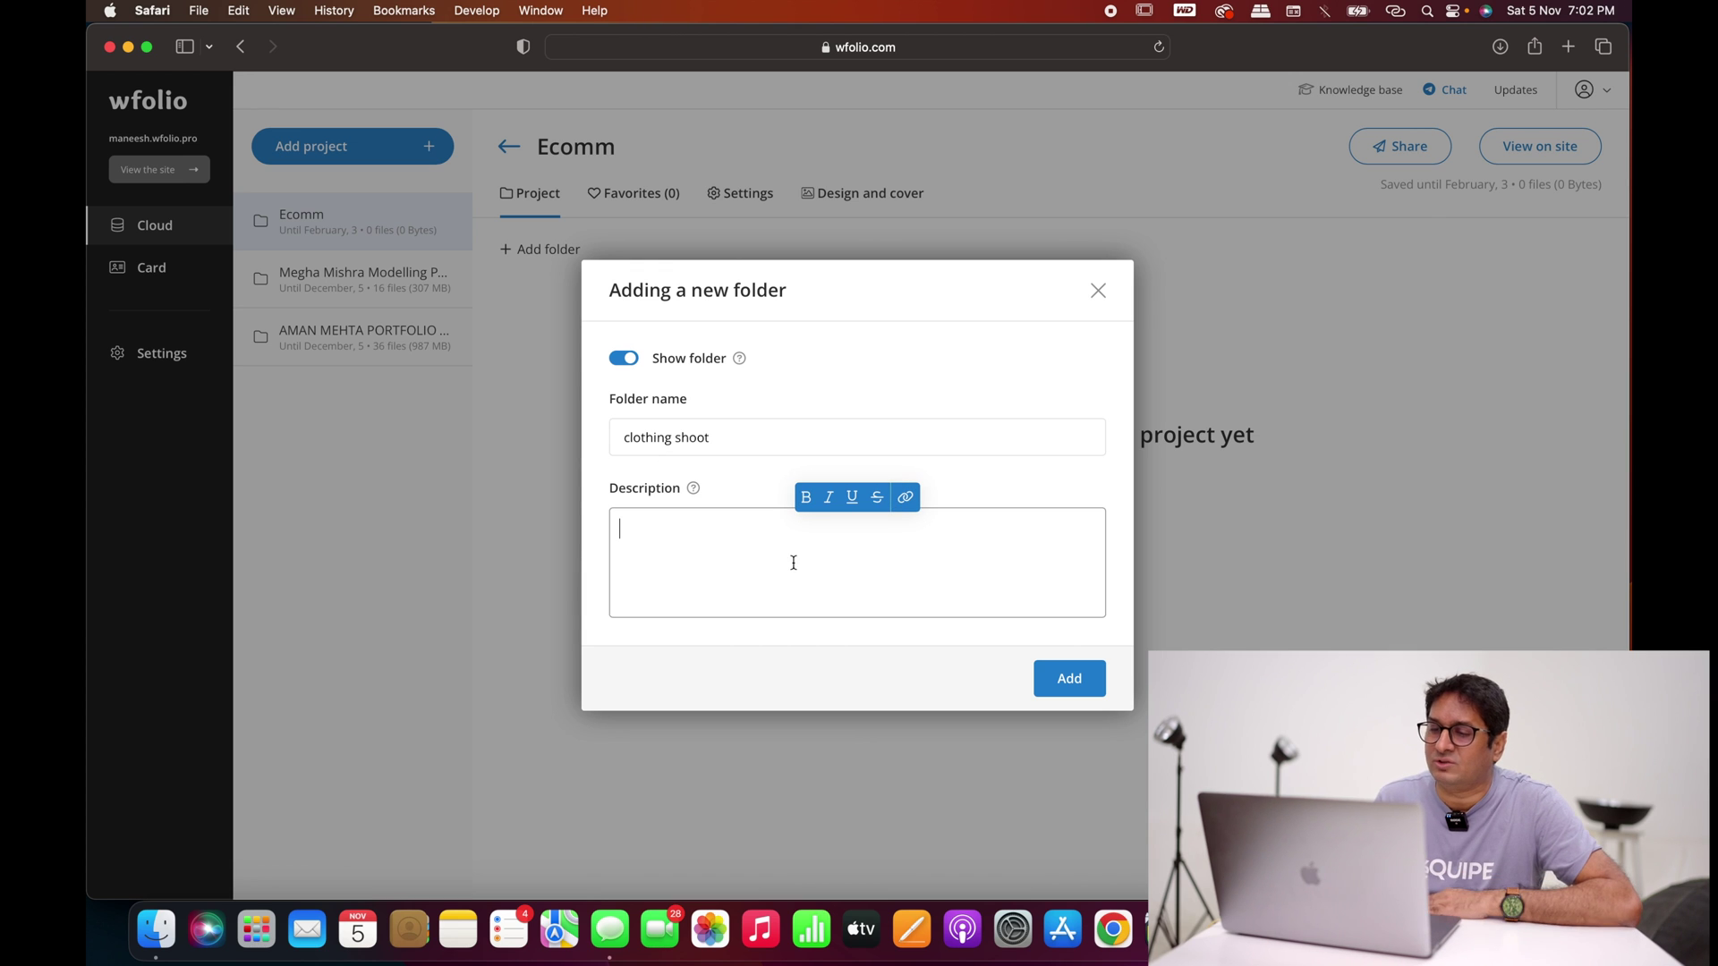
pyautogui.click(1065, 677)
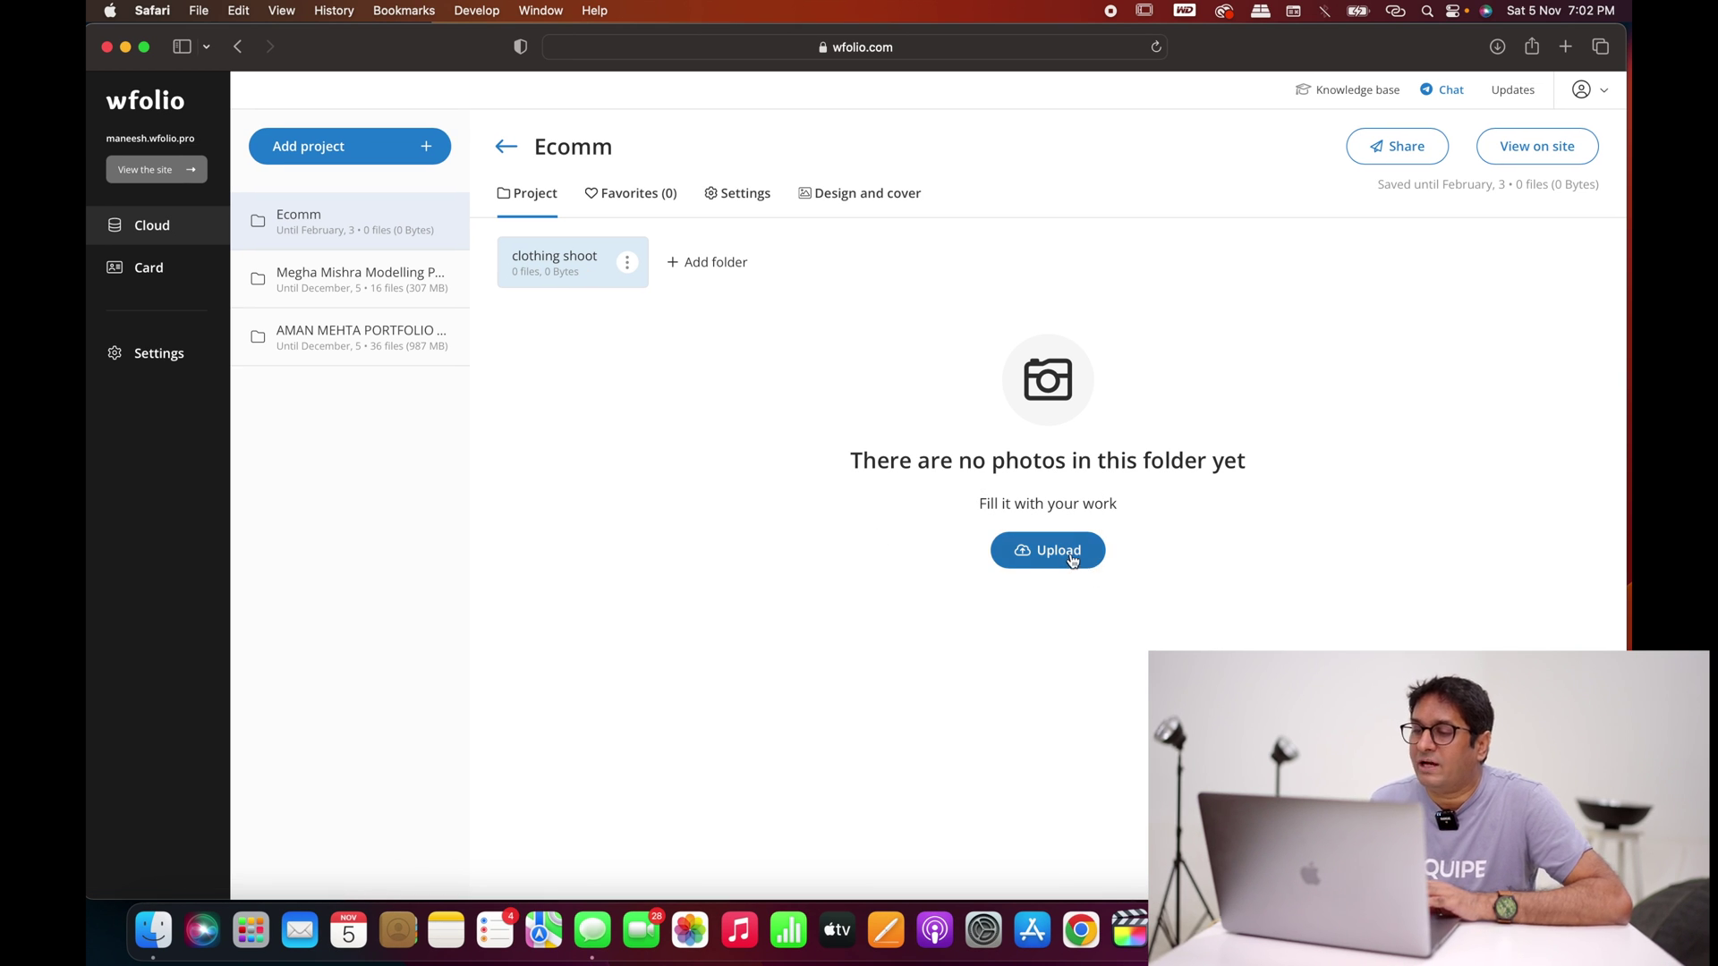
# Step: Upload the 30 photos of the desktop 'clothing ecom' folder into the Ecomm project
pyautogui.moveTo(1222, 58); pyautogui.dragTo(985, 36)
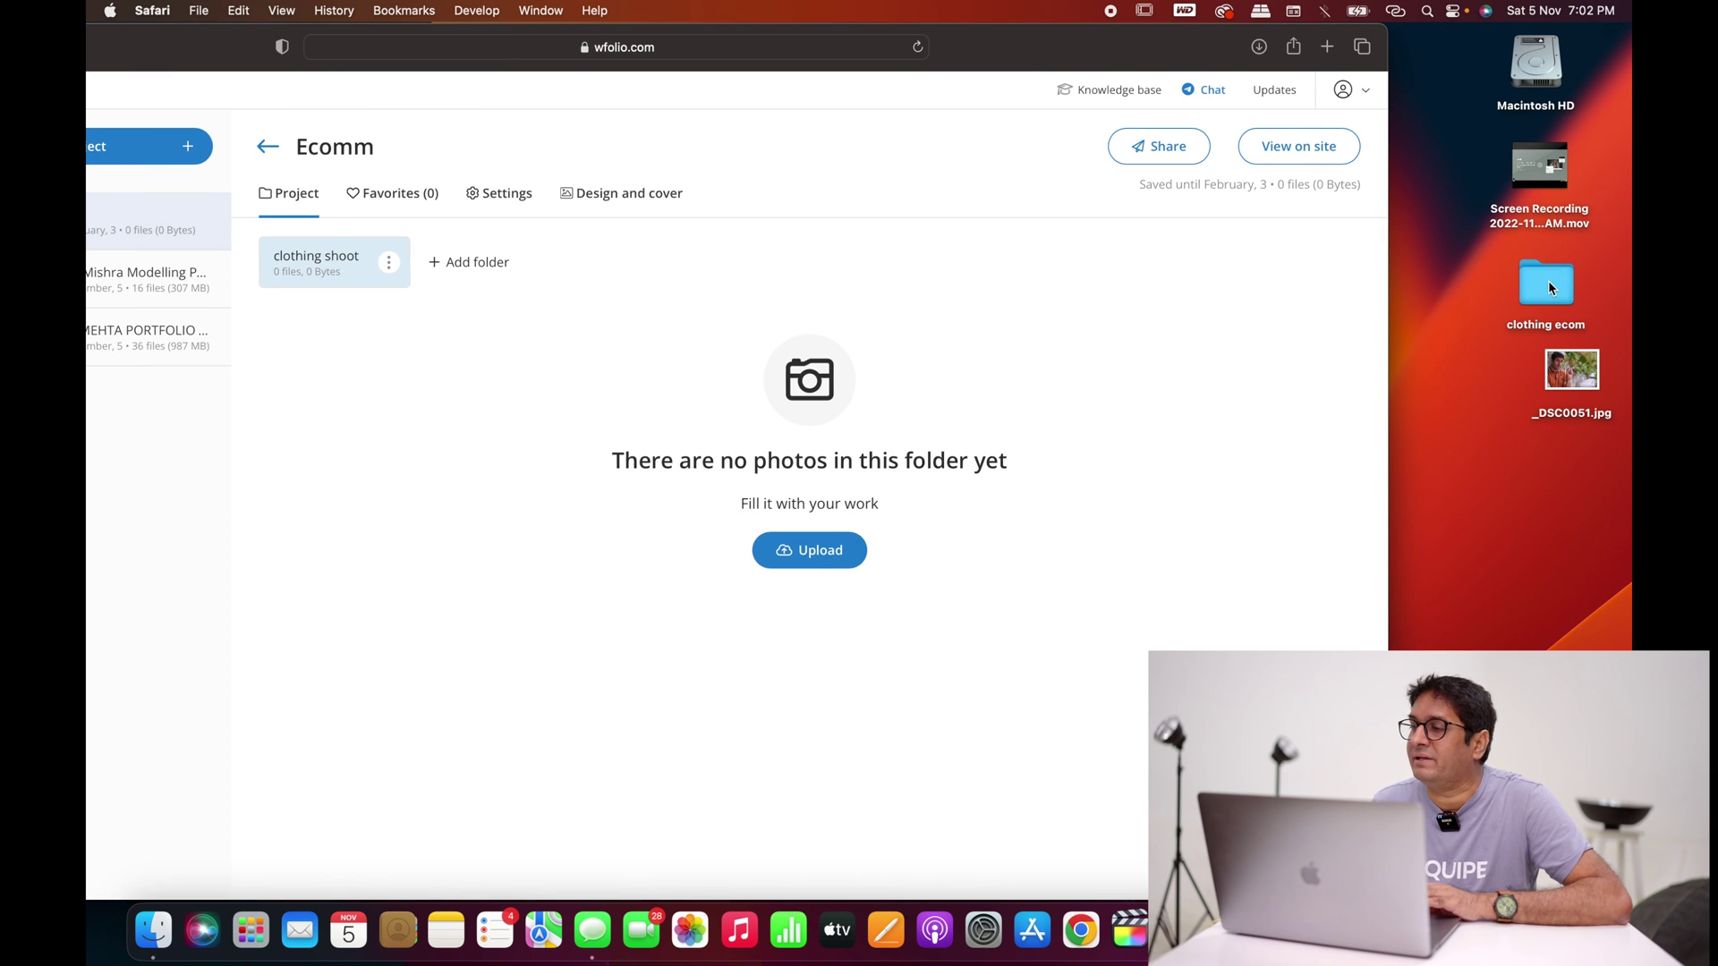
pyautogui.click(1548, 283)
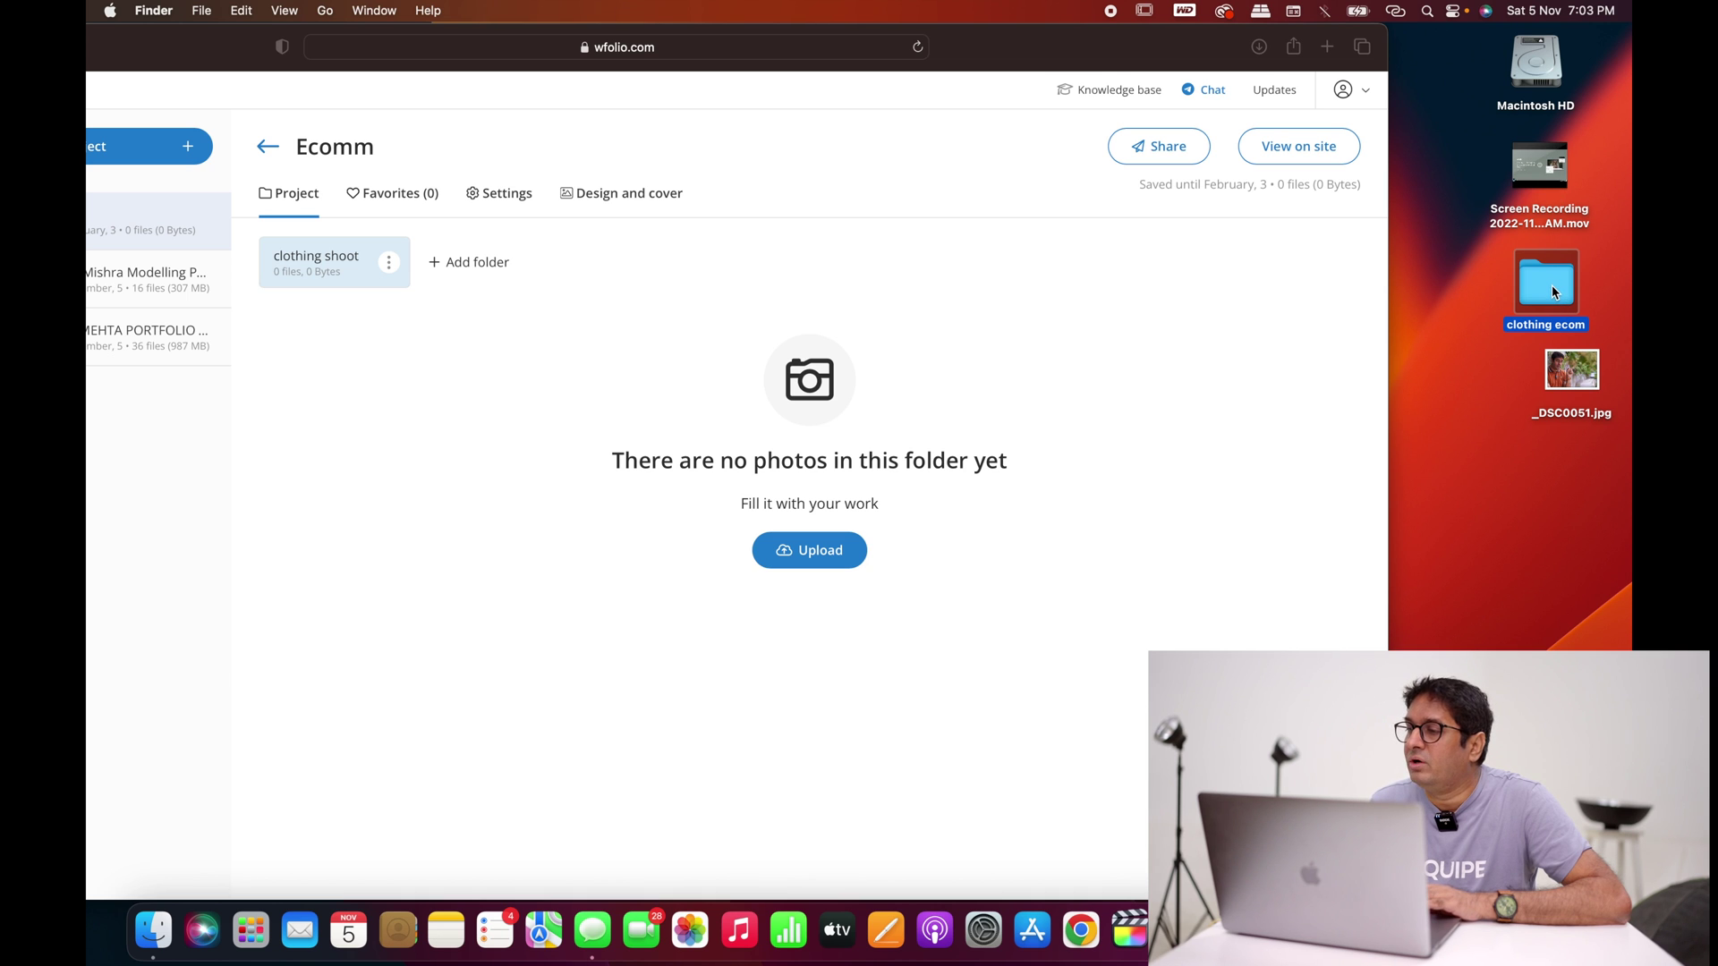
pyautogui.moveTo(1551, 284); pyautogui.dragTo(794, 499)
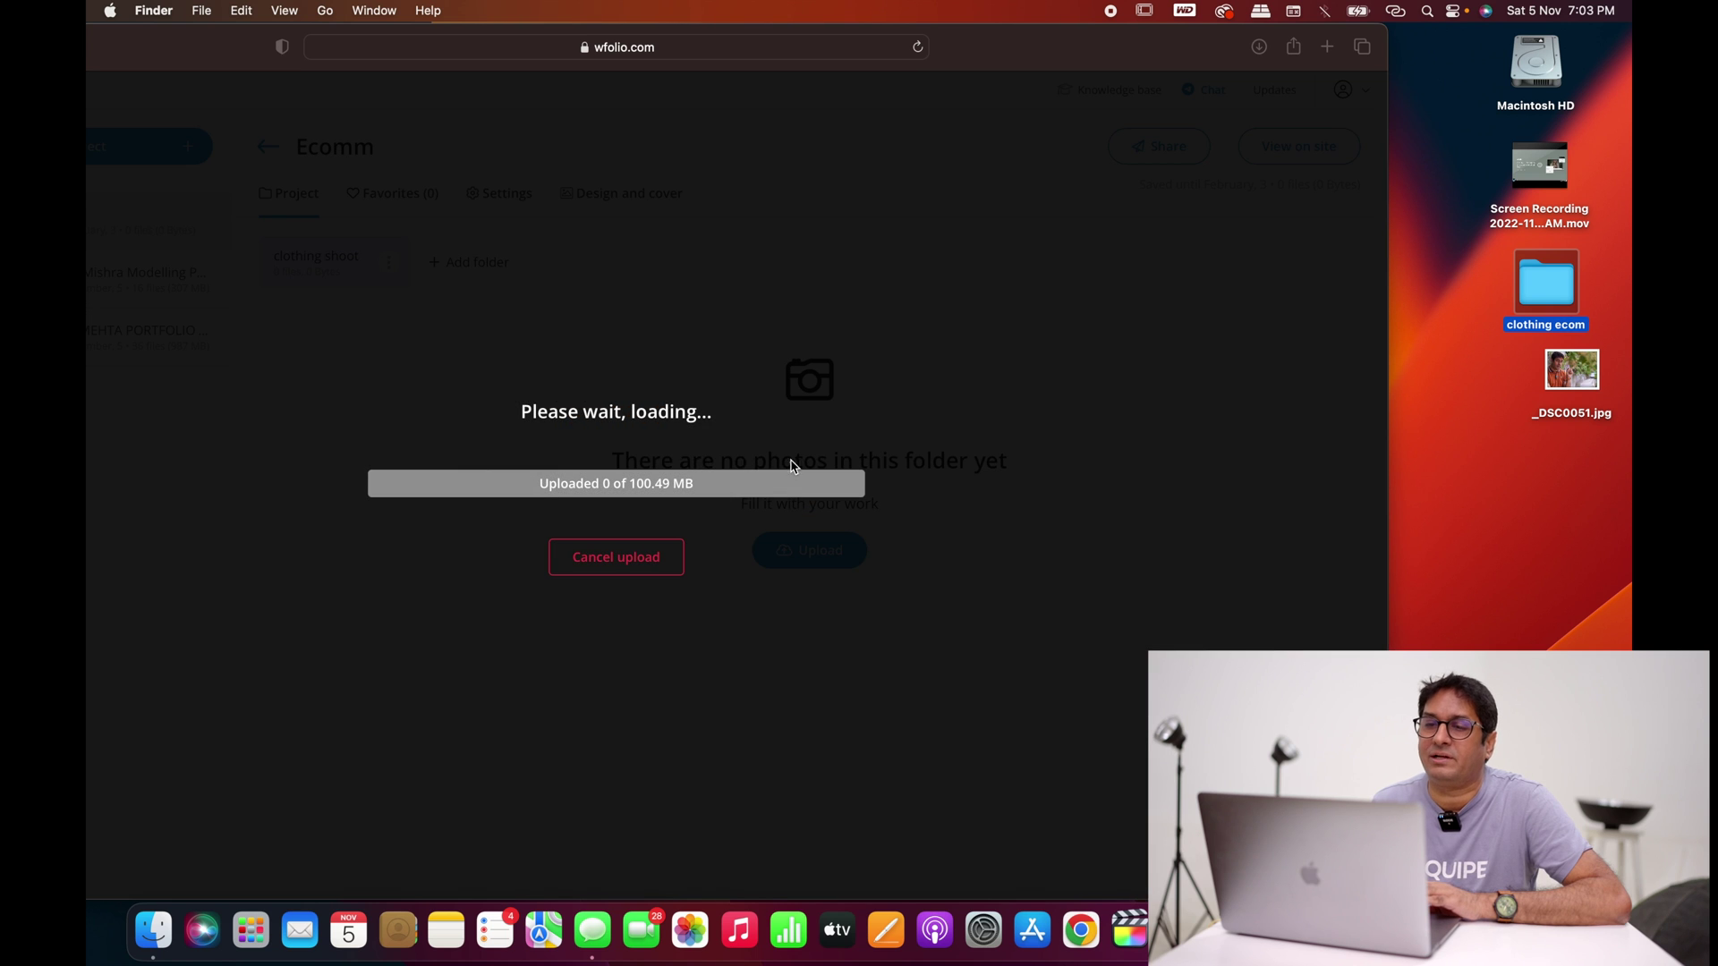
pyautogui.moveTo(216, 40); pyautogui.dragTo(457, 18)
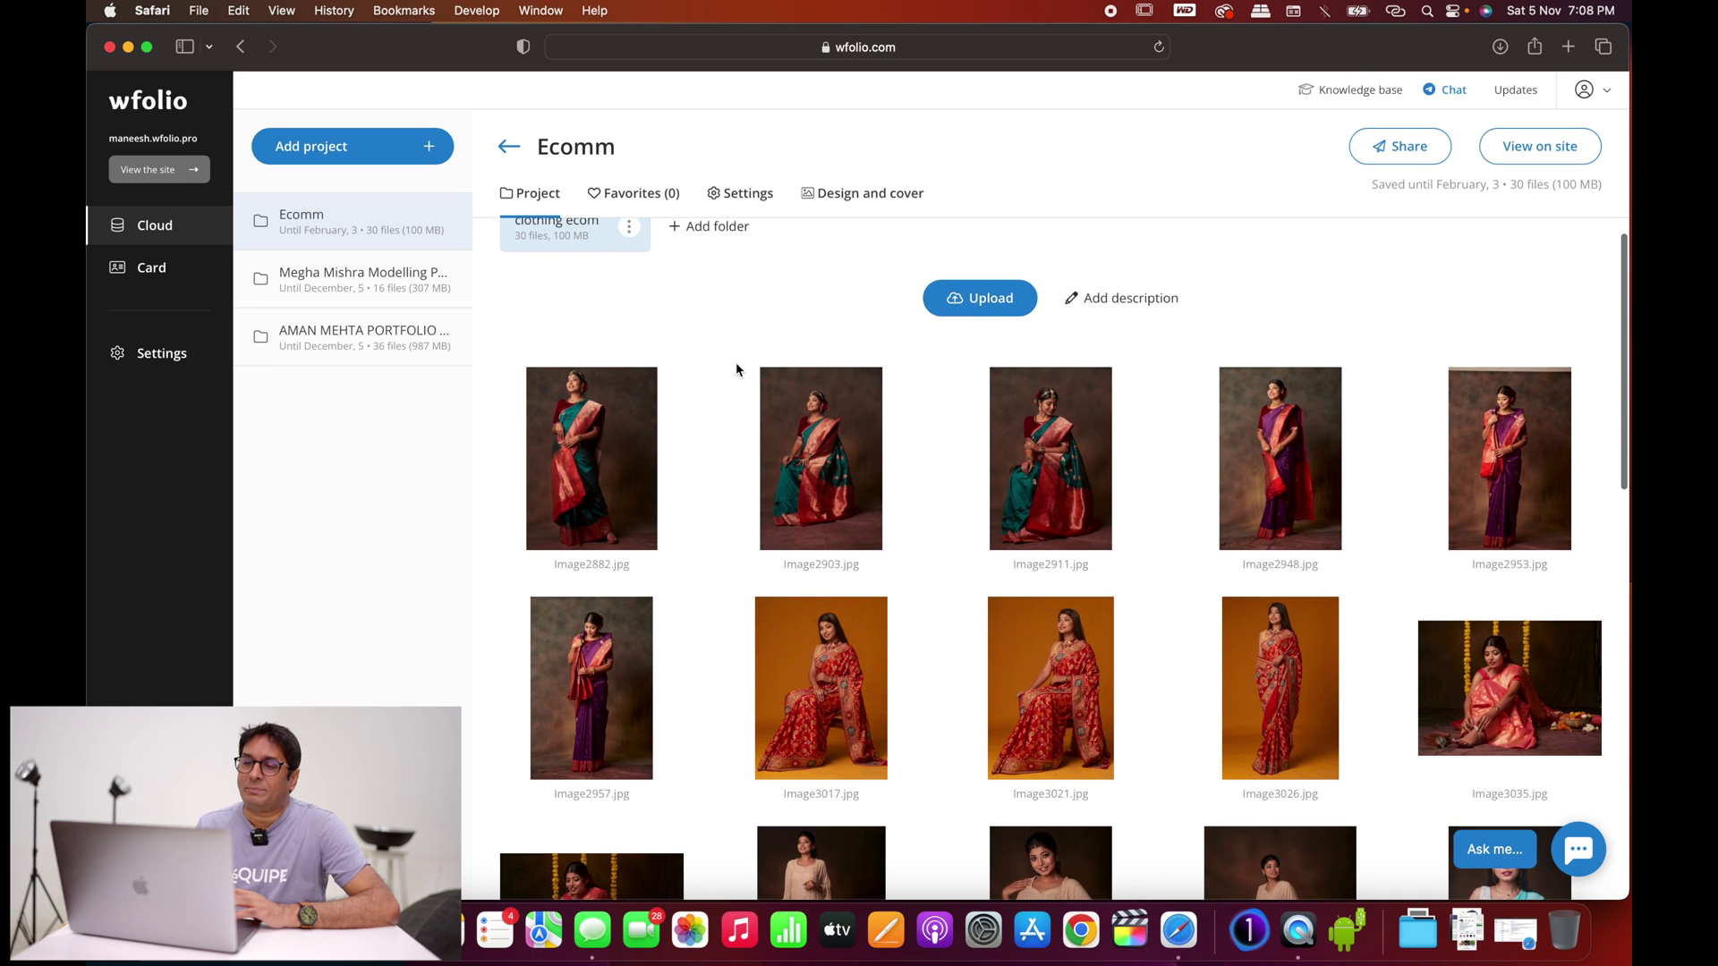
# Step: Browse the uploaded photos and cancel renaming Image2882.jpg without changes
pyautogui.scroll(-1, 736, 365)
pyautogui.scroll(-10, 736, 365)
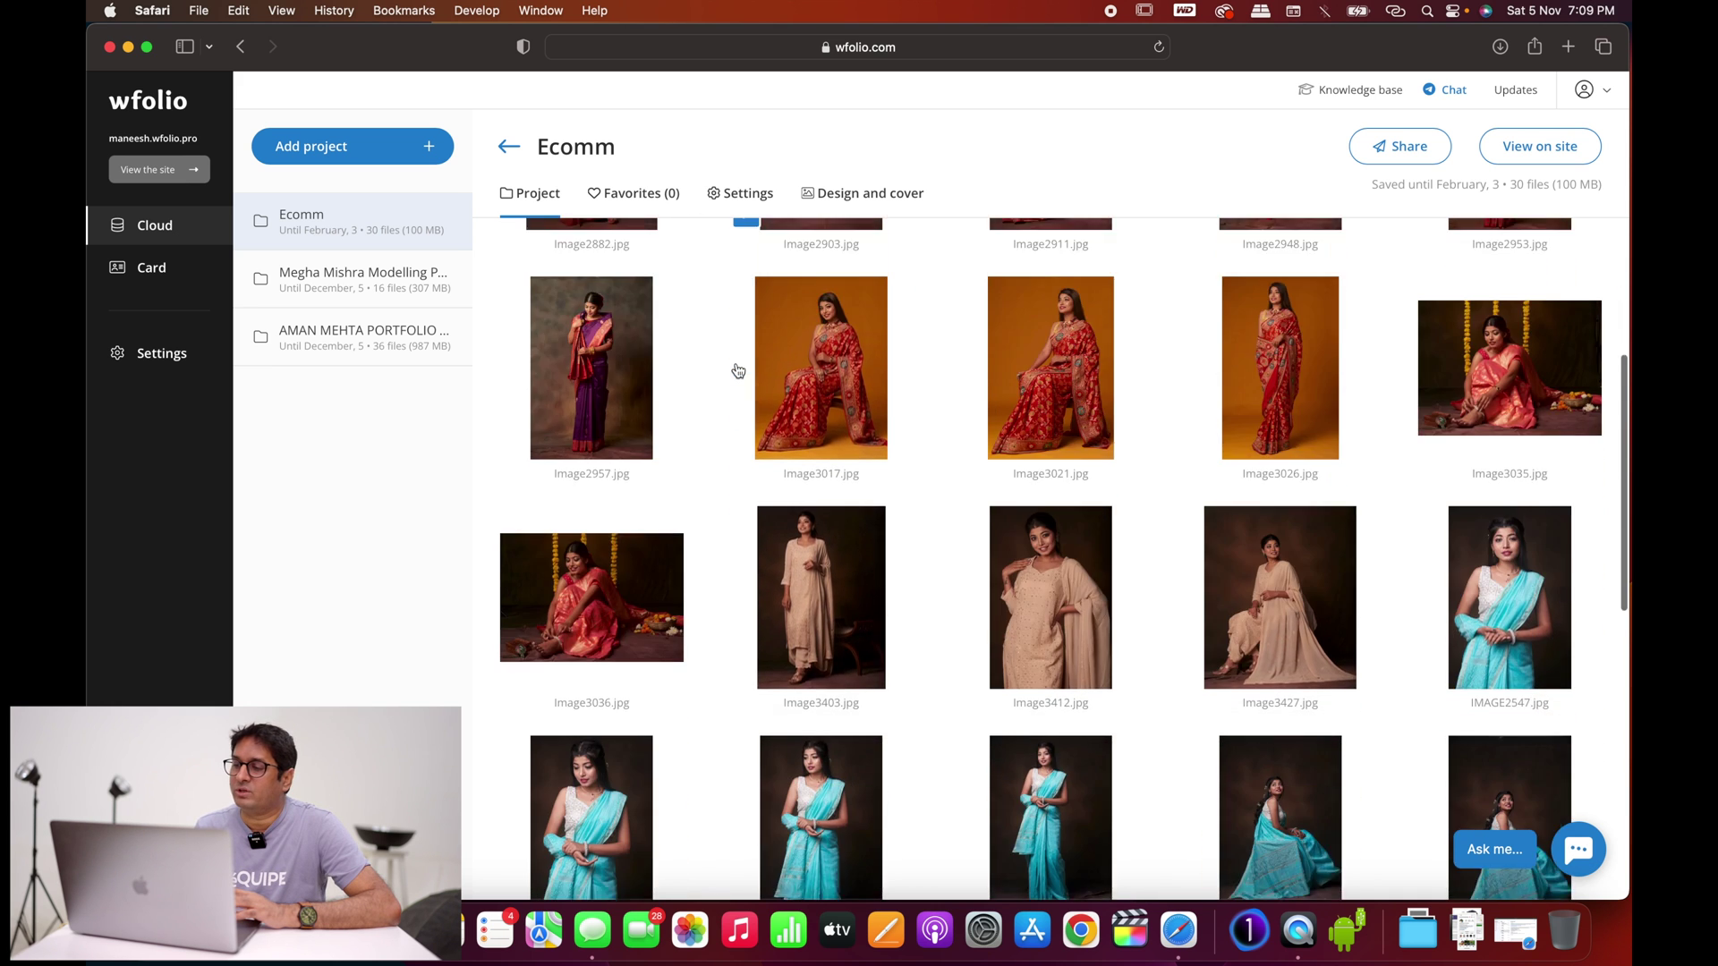
pyautogui.scroll(-2, 736, 365)
pyautogui.scroll(15, 737, 365)
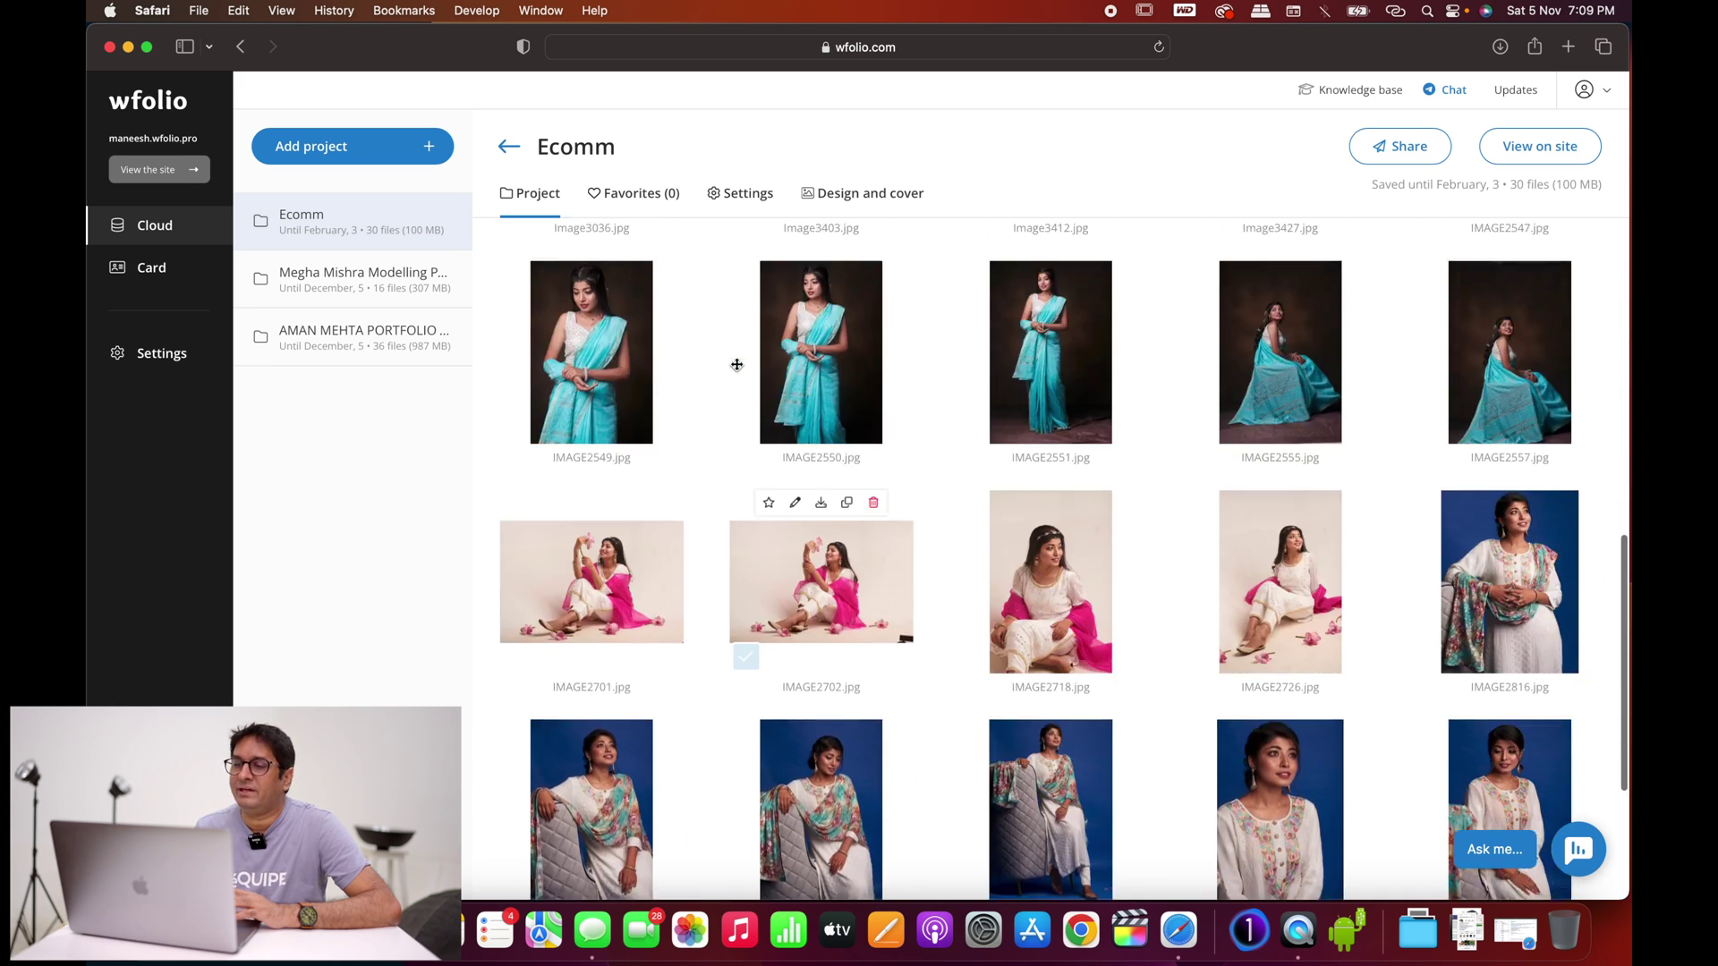
pyautogui.moveTo(614, 434)
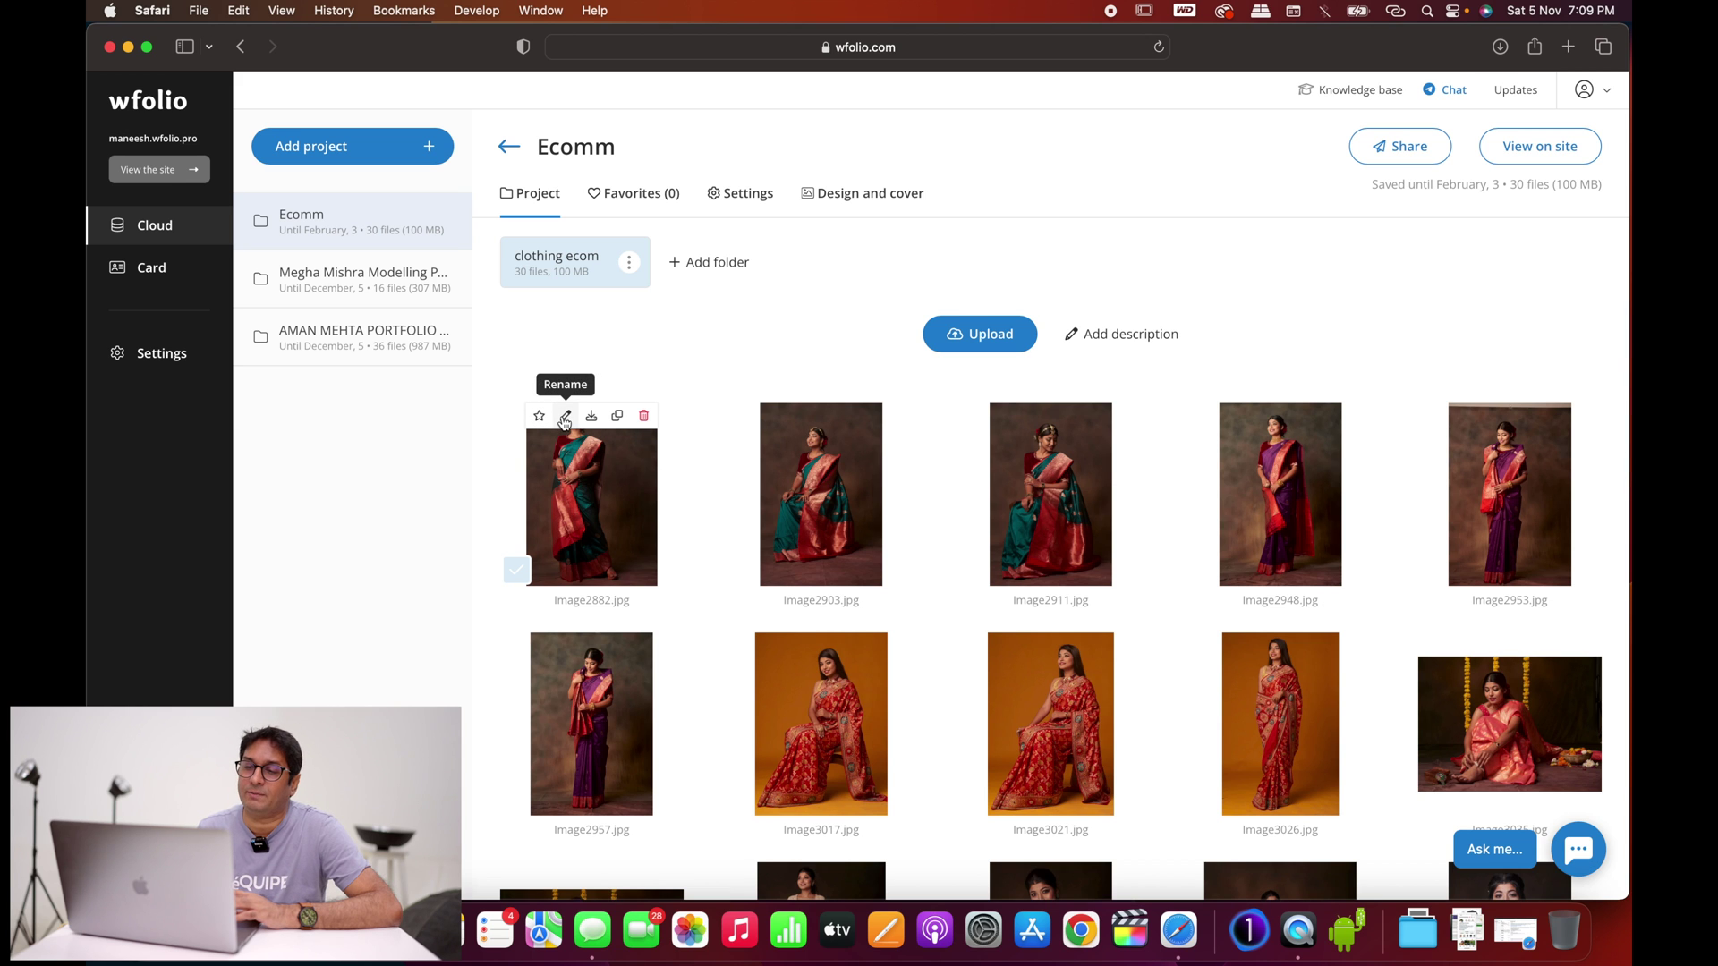
pyautogui.click(564, 416)
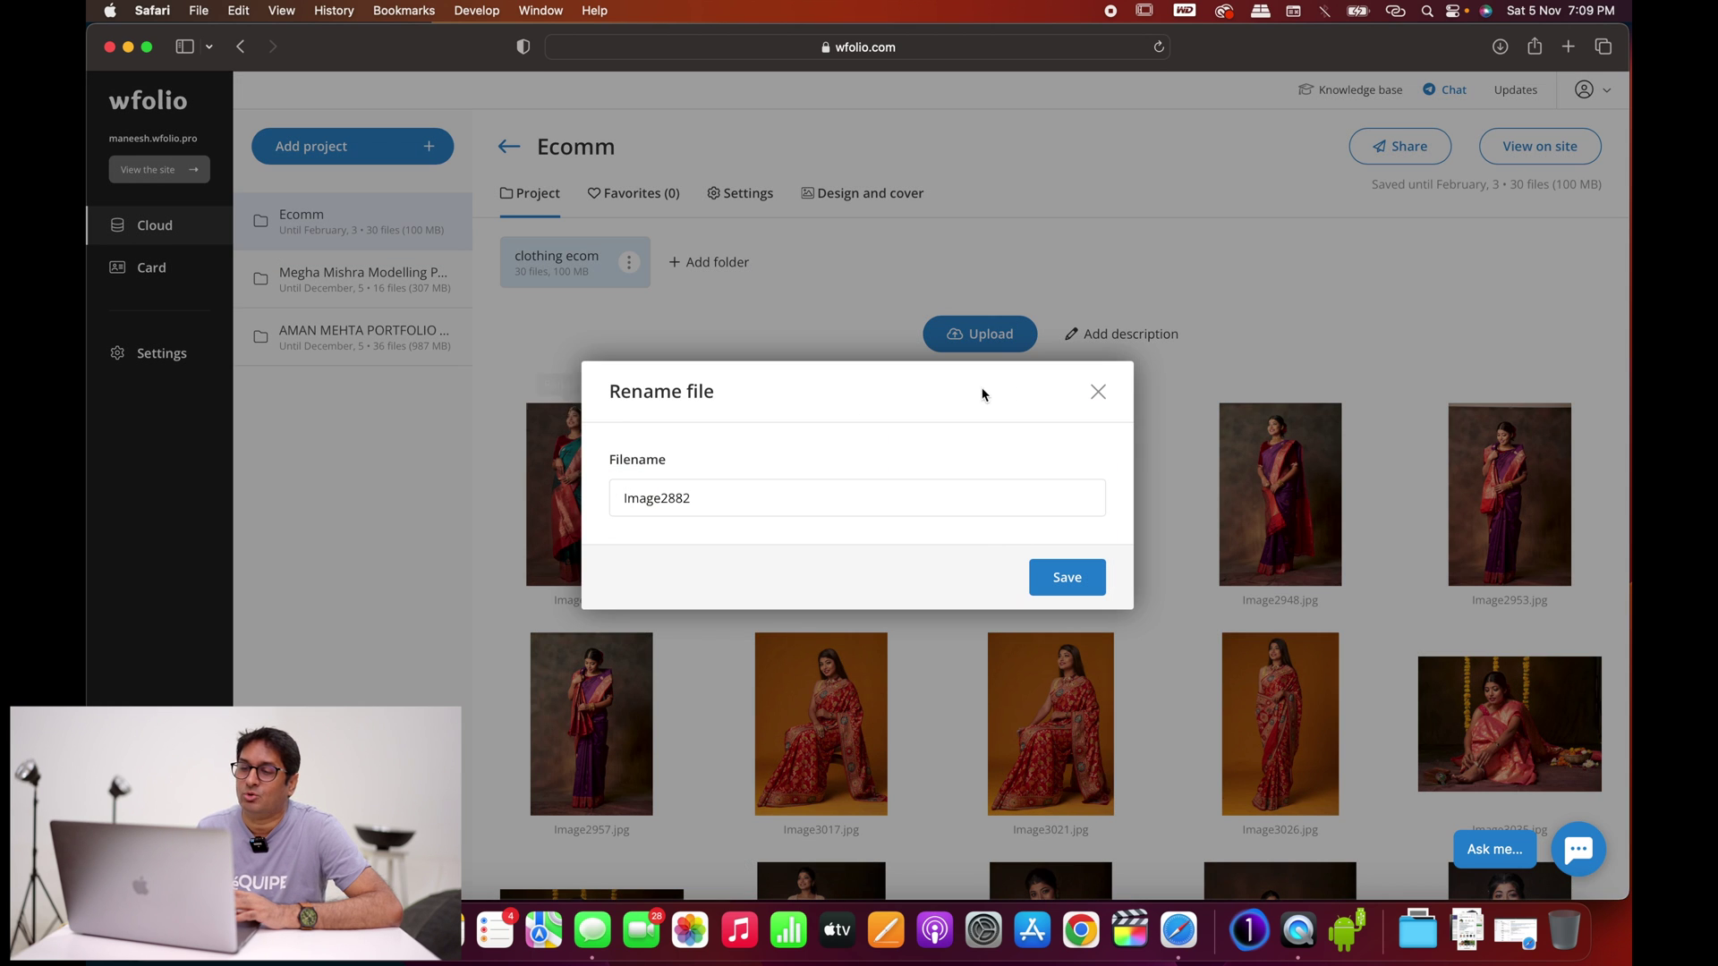
pyautogui.click(1098, 393)
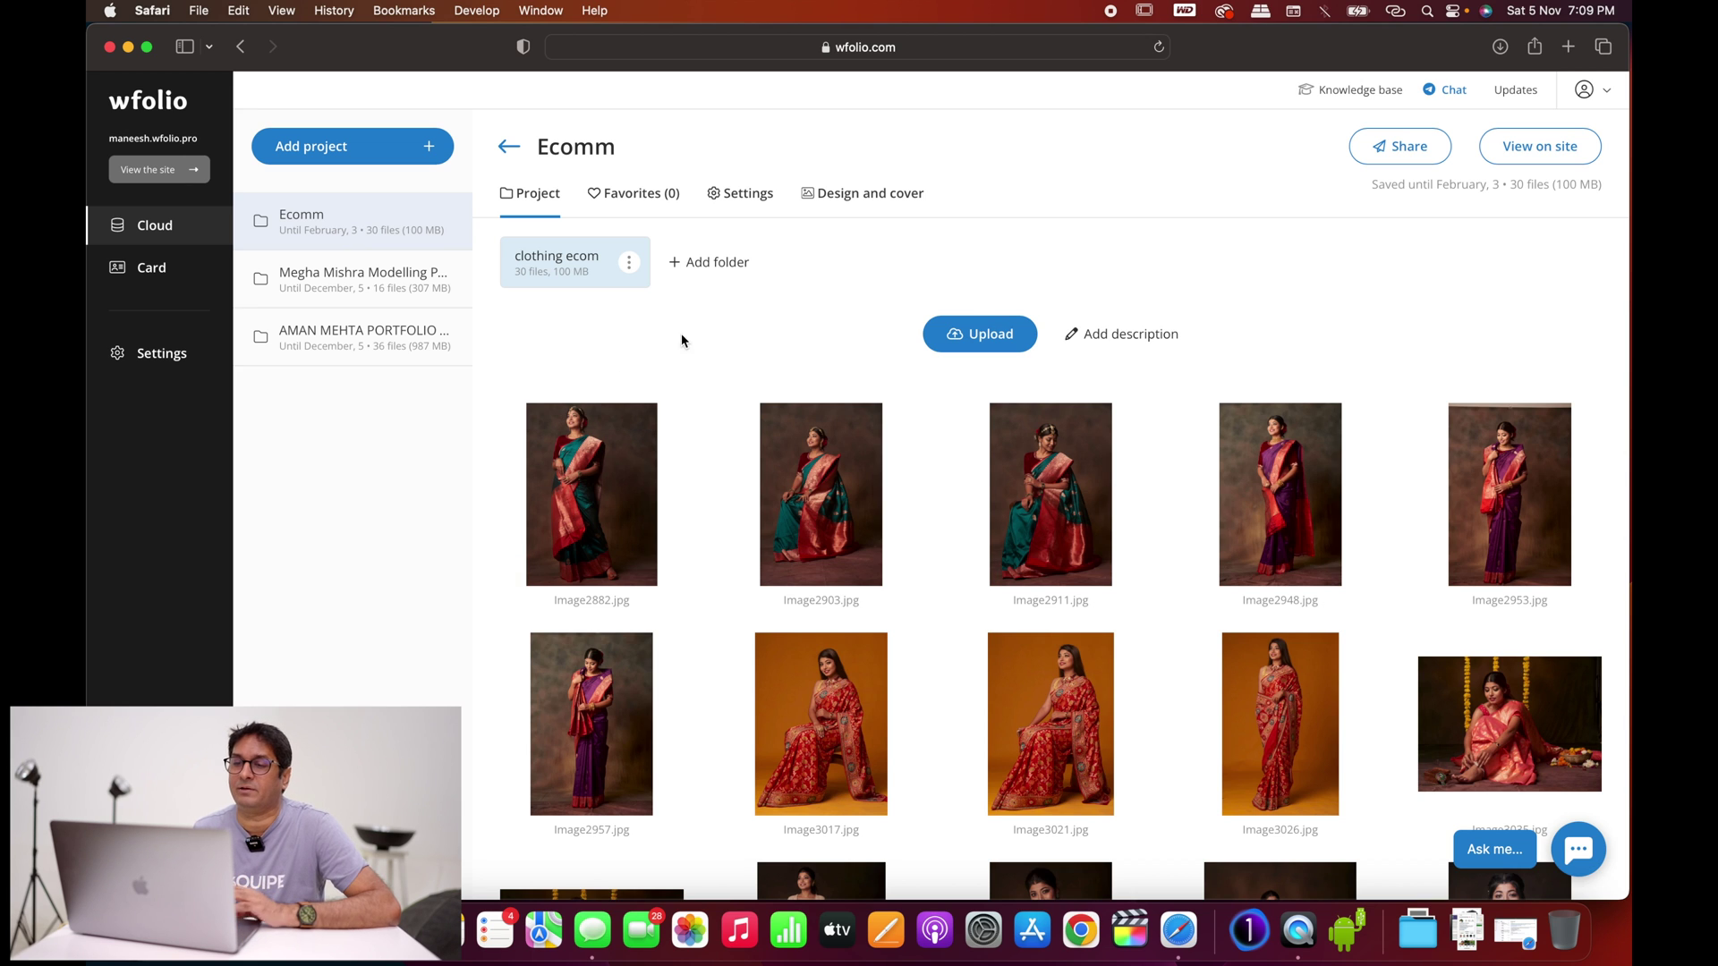
pyautogui.scroll(-1, 740, 317)
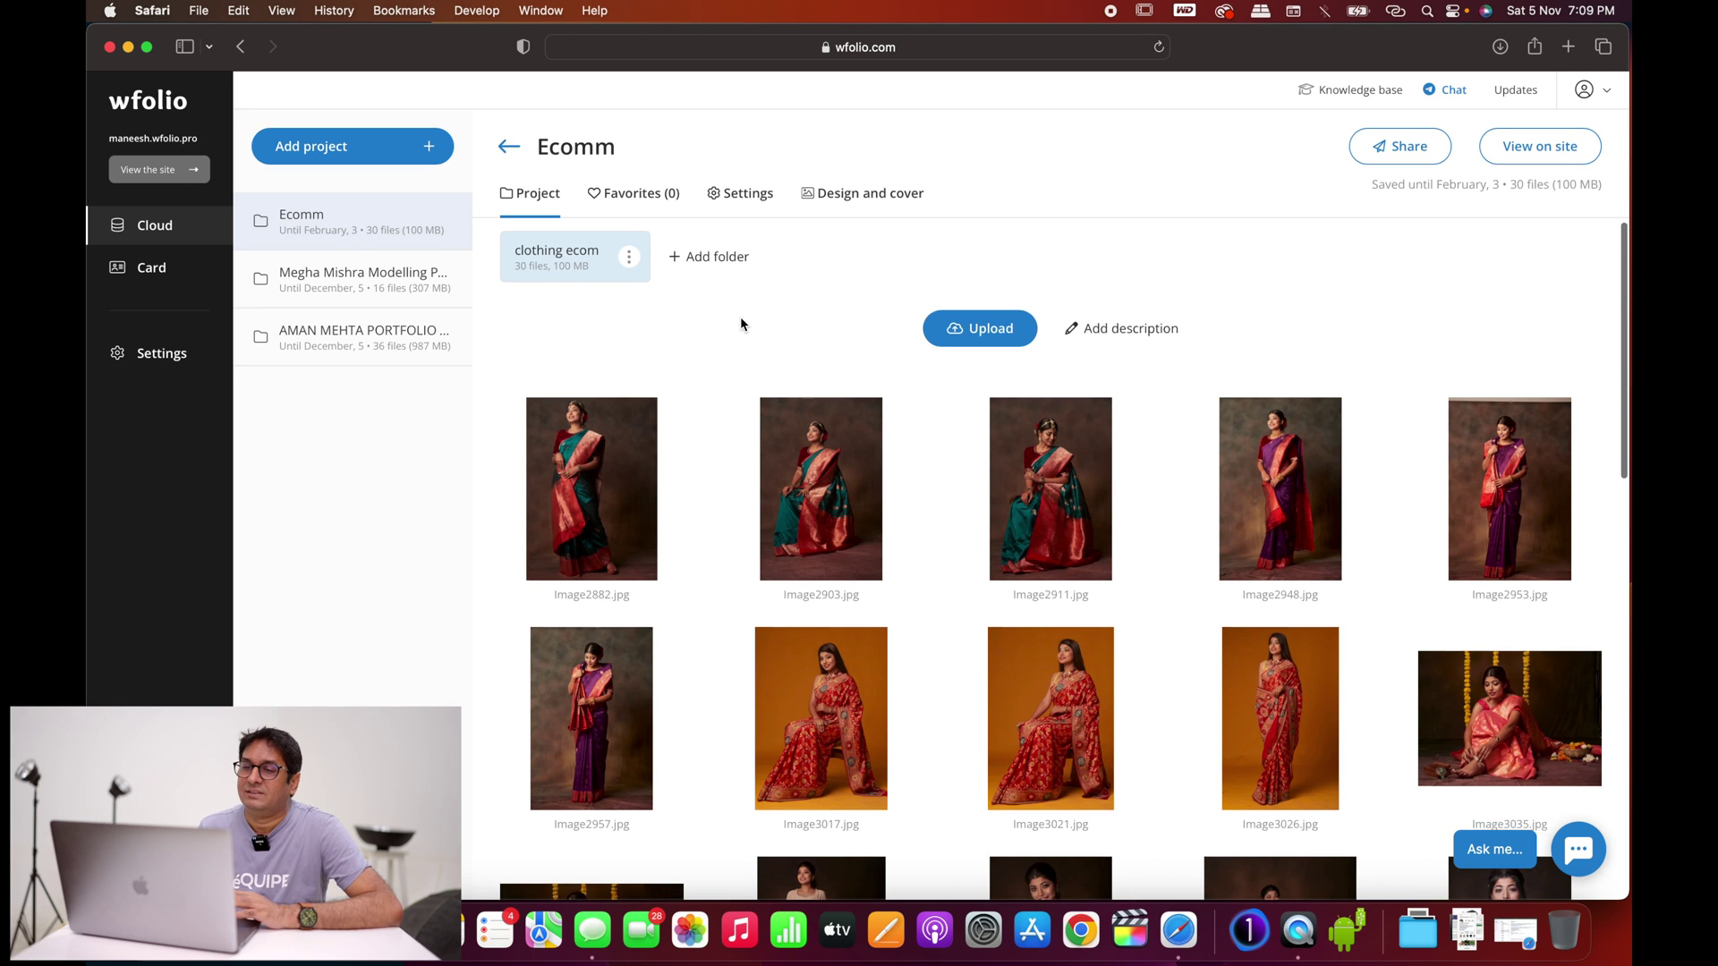
# Step: Check the empty Favorites lists, then save project settings with password protection still off
pyautogui.click(634, 196)
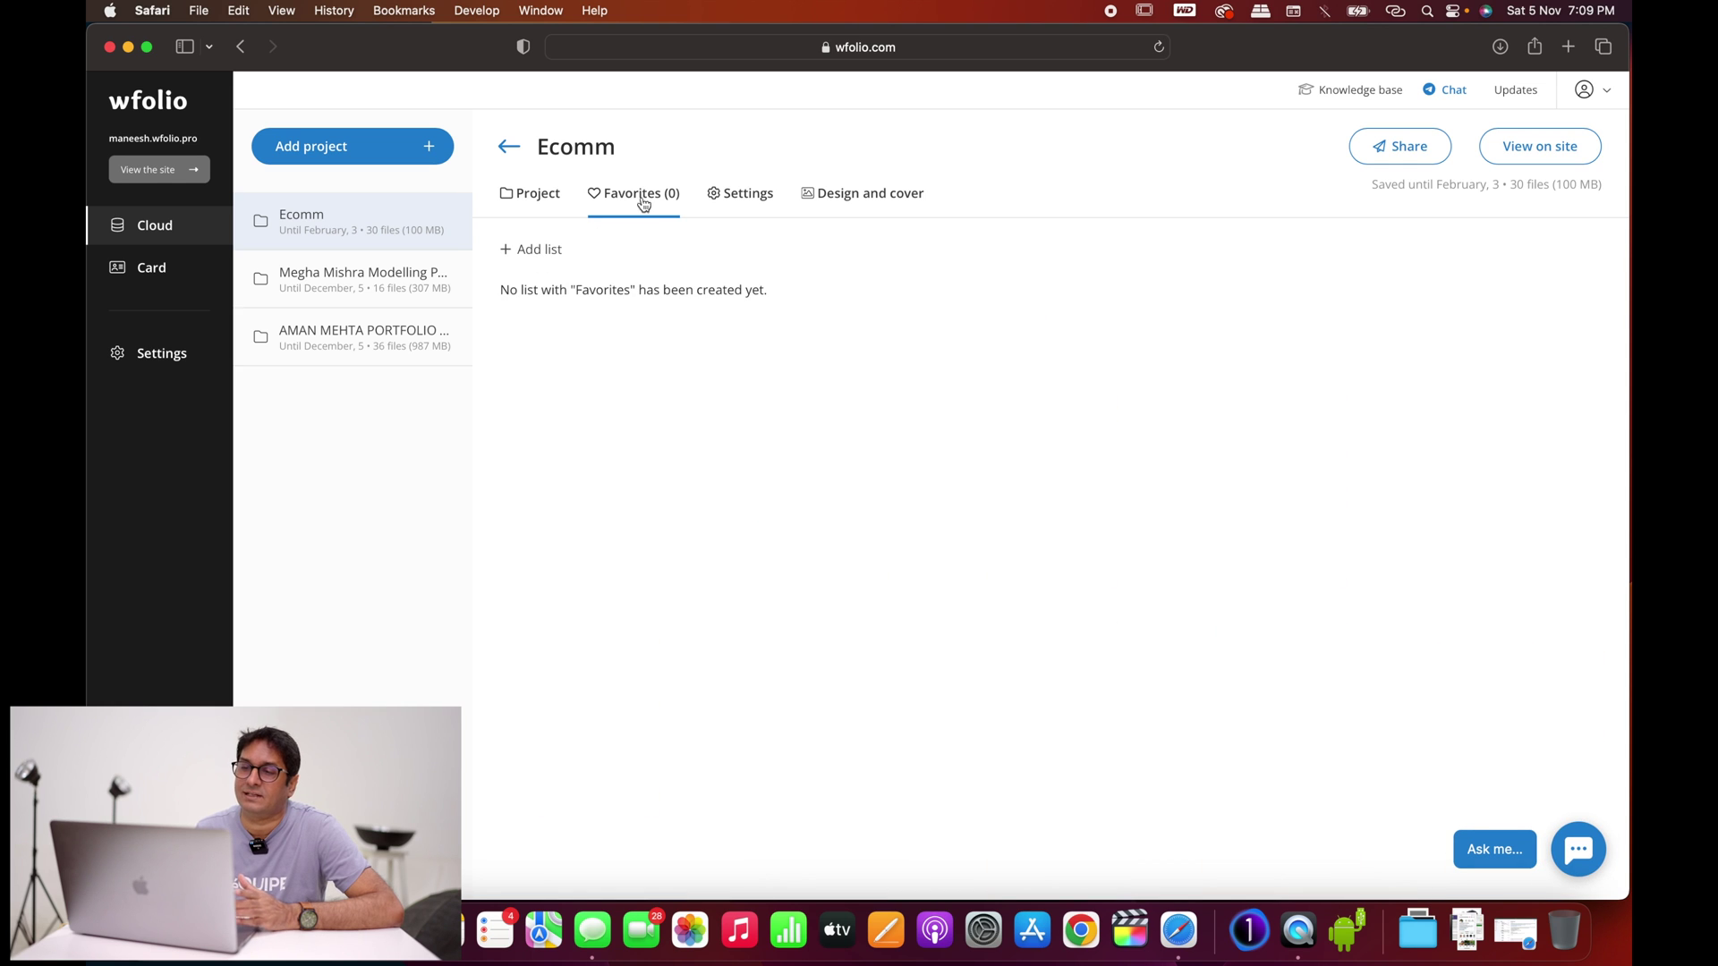
pyautogui.click(743, 197)
pyautogui.scroll(-2, 892, 429)
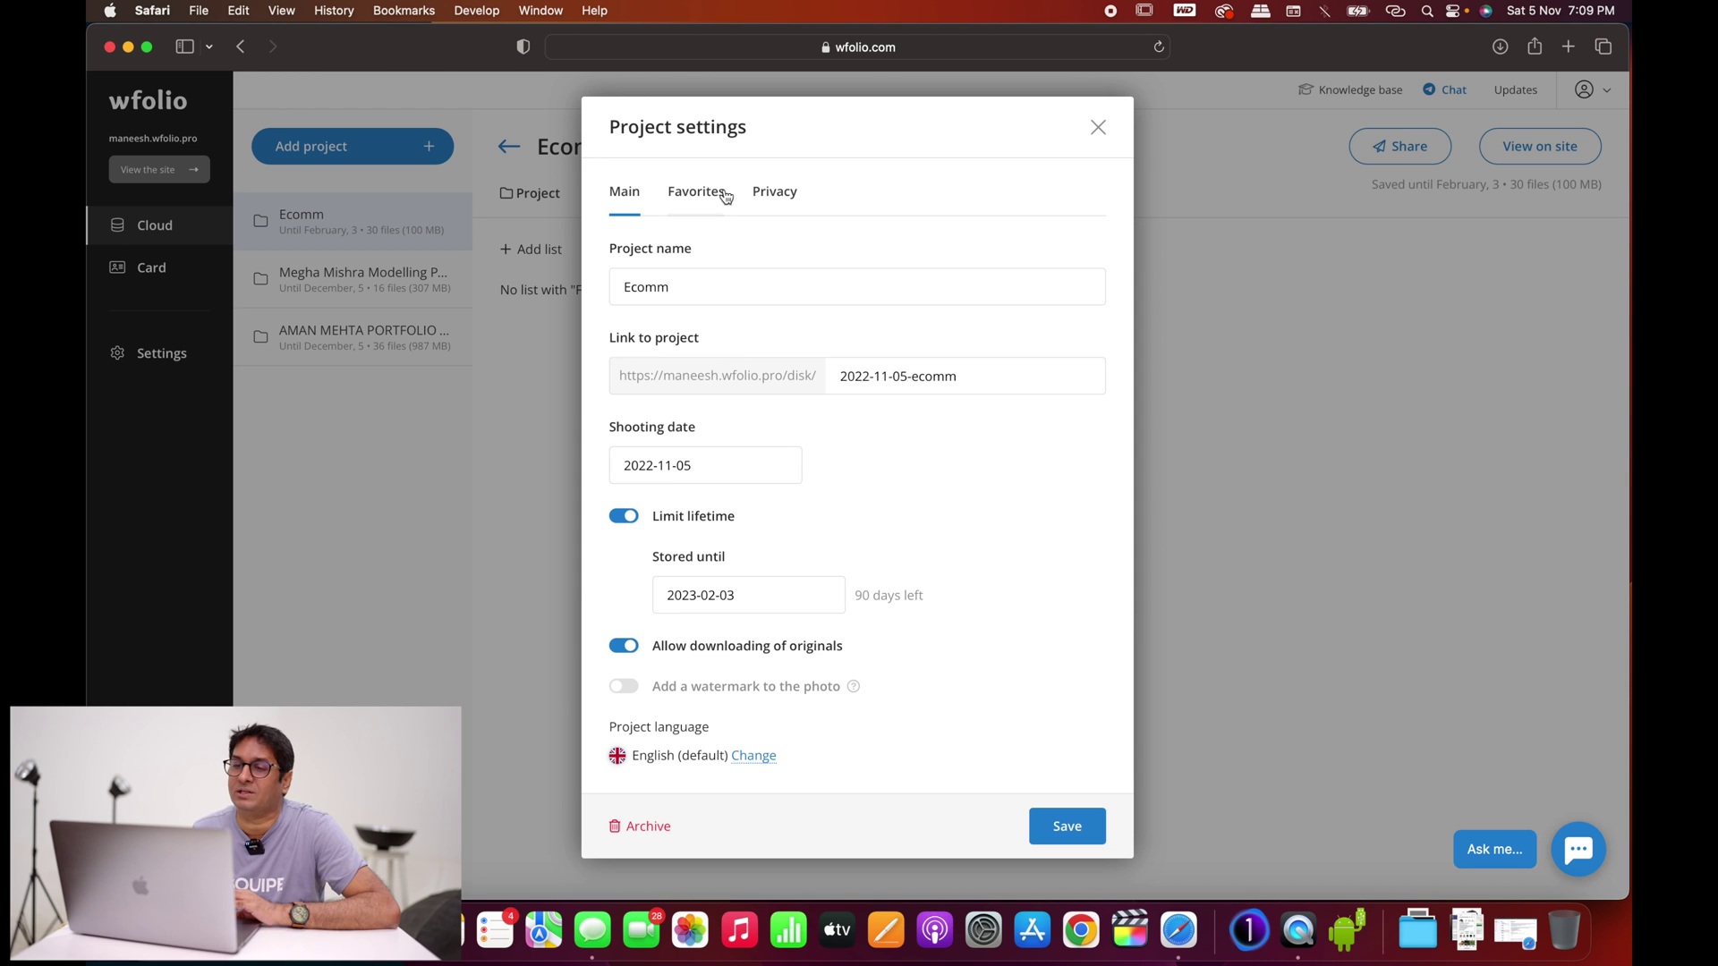
pyautogui.click(775, 193)
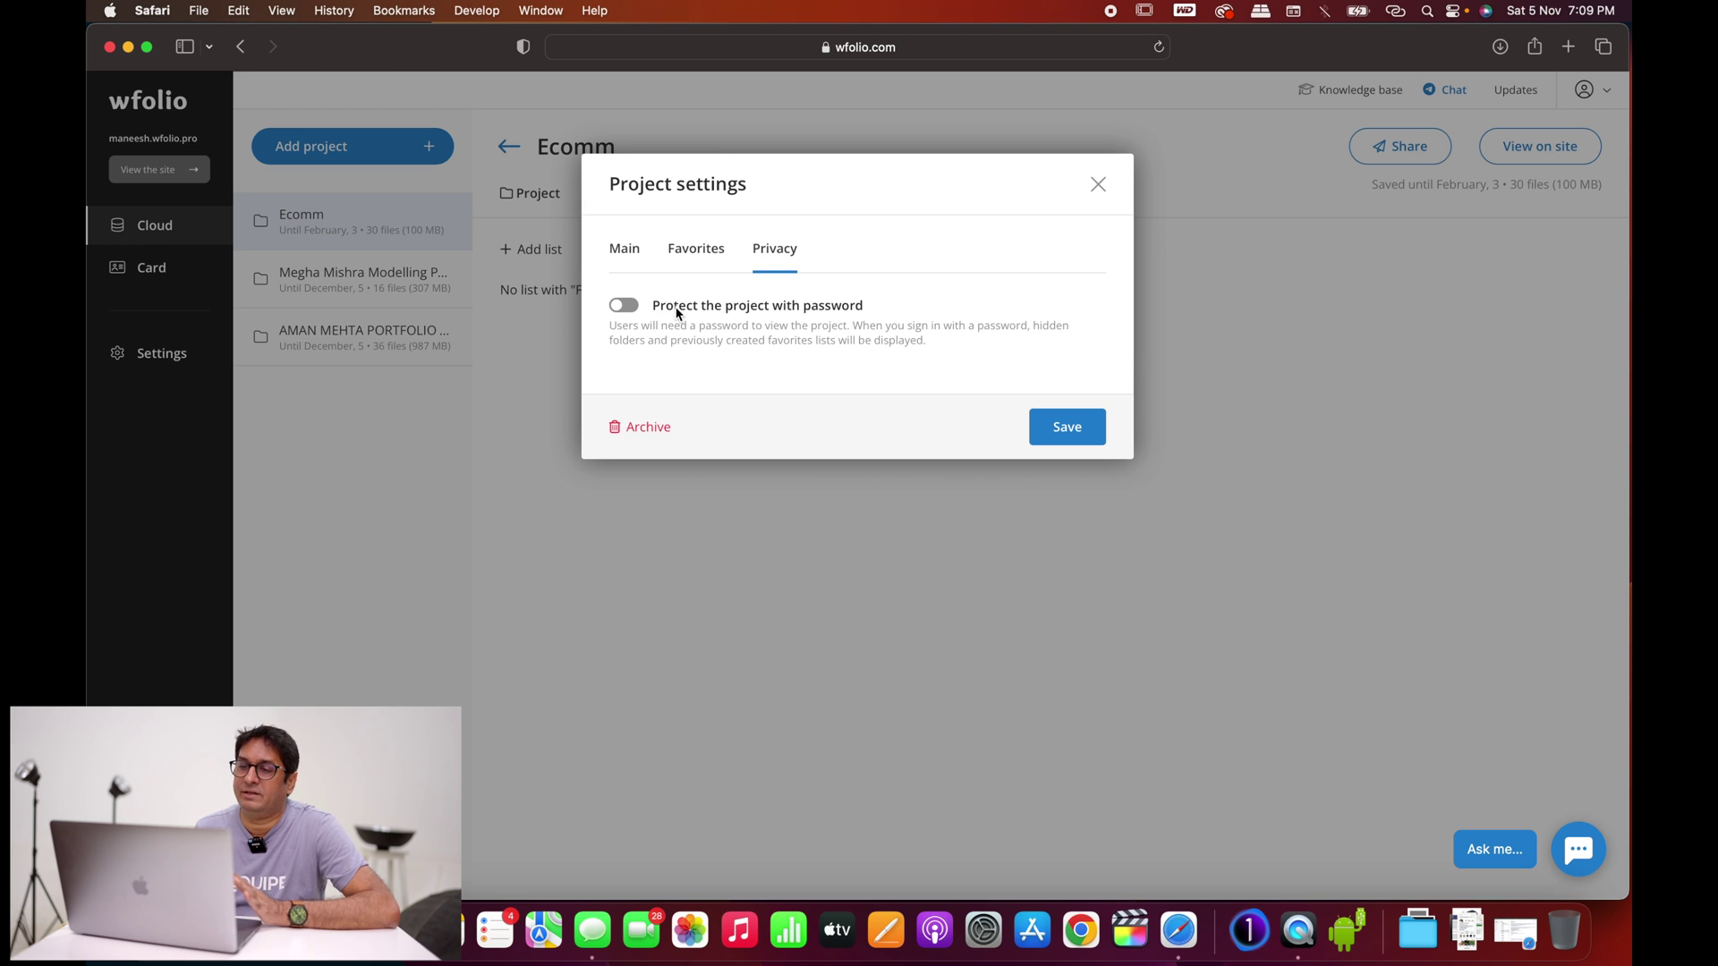
pyautogui.click(1052, 424)
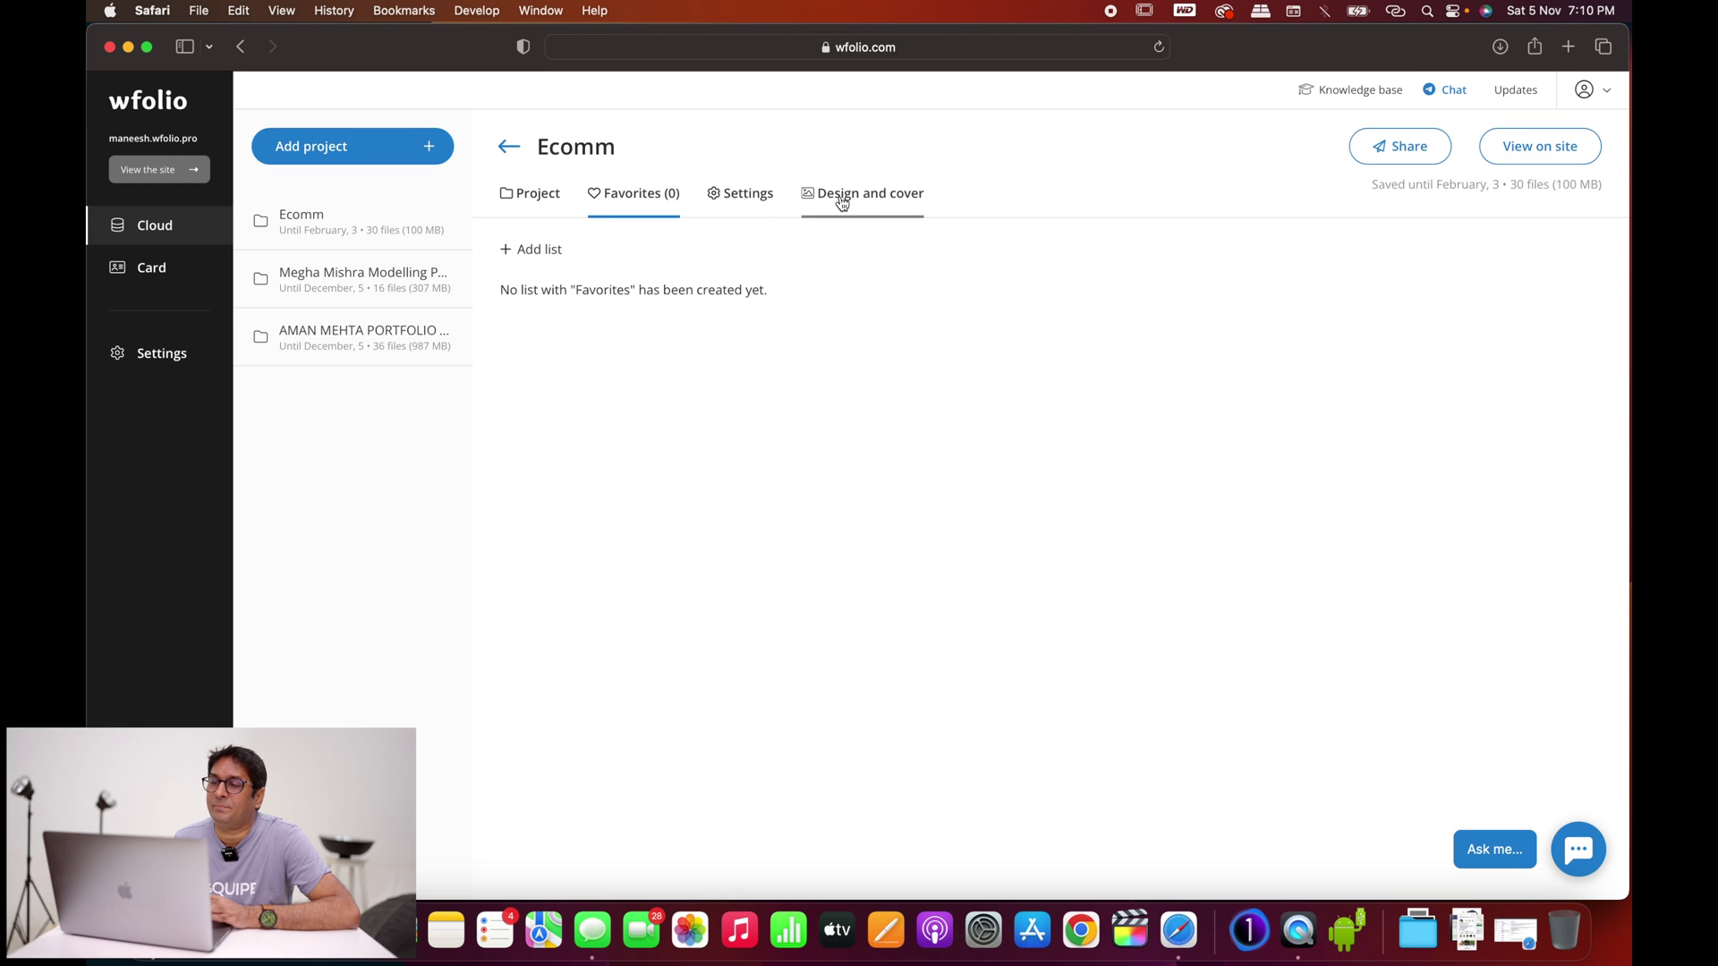
# Step: Move the Ecomm cover's focus point down onto the model's face
pyautogui.click(856, 202)
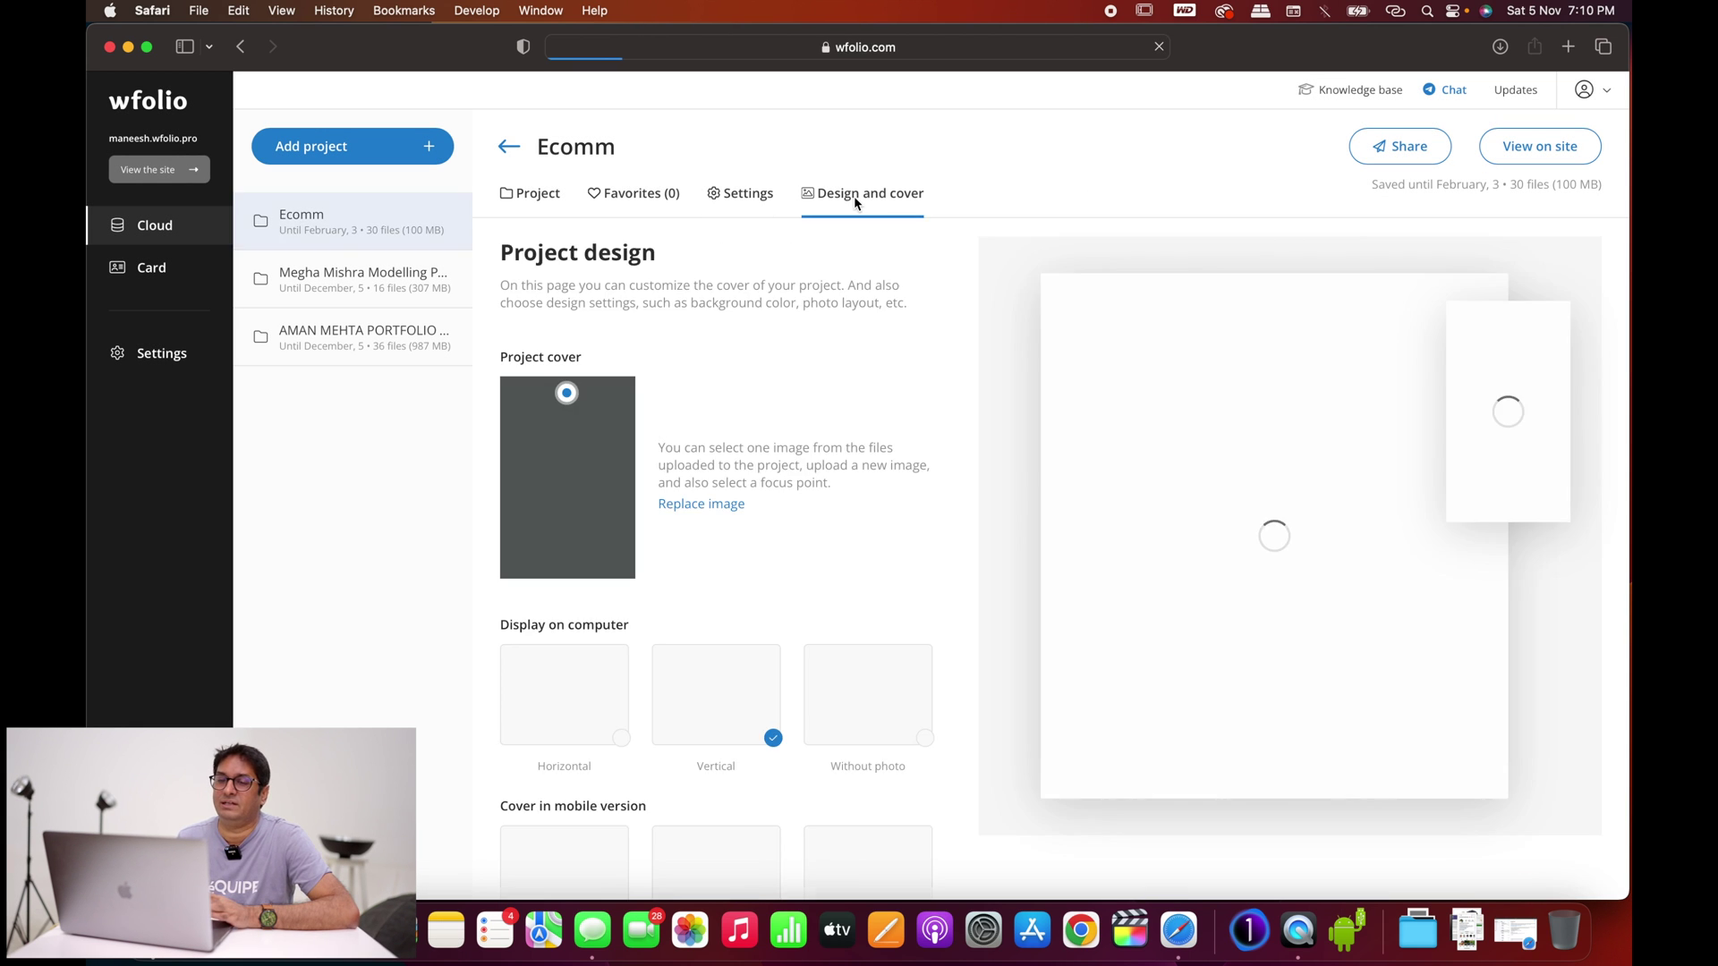
pyautogui.scroll(-1, 836, 439)
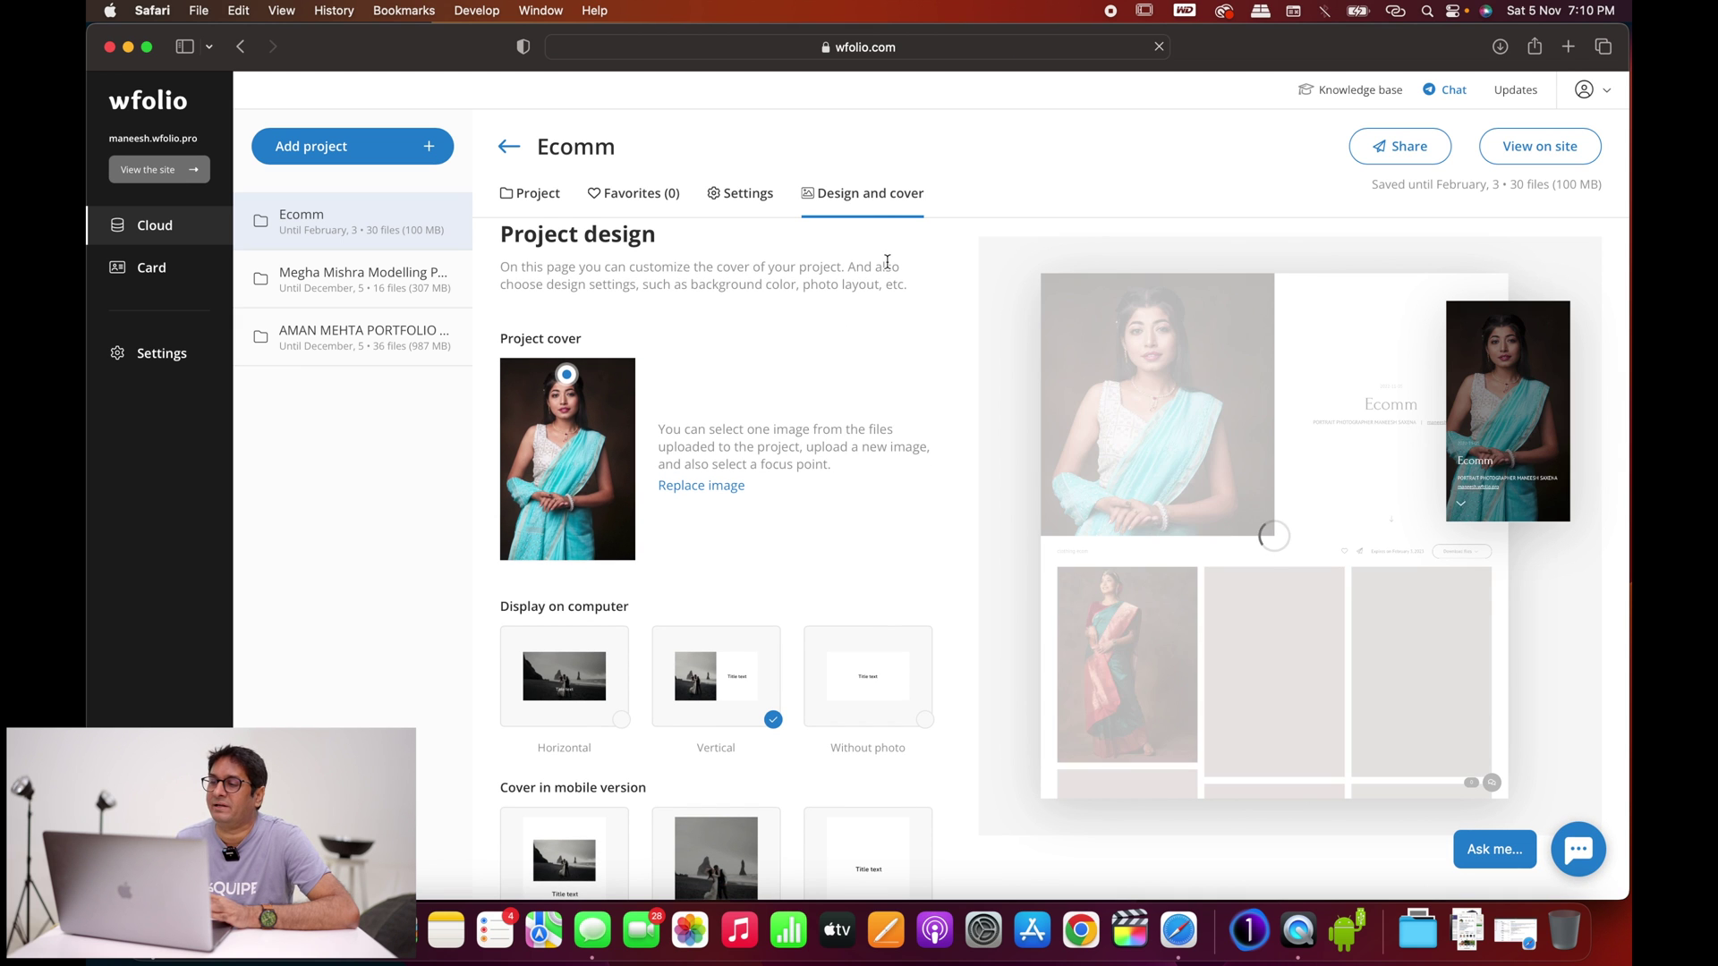
pyautogui.scroll(-1, 950, 490)
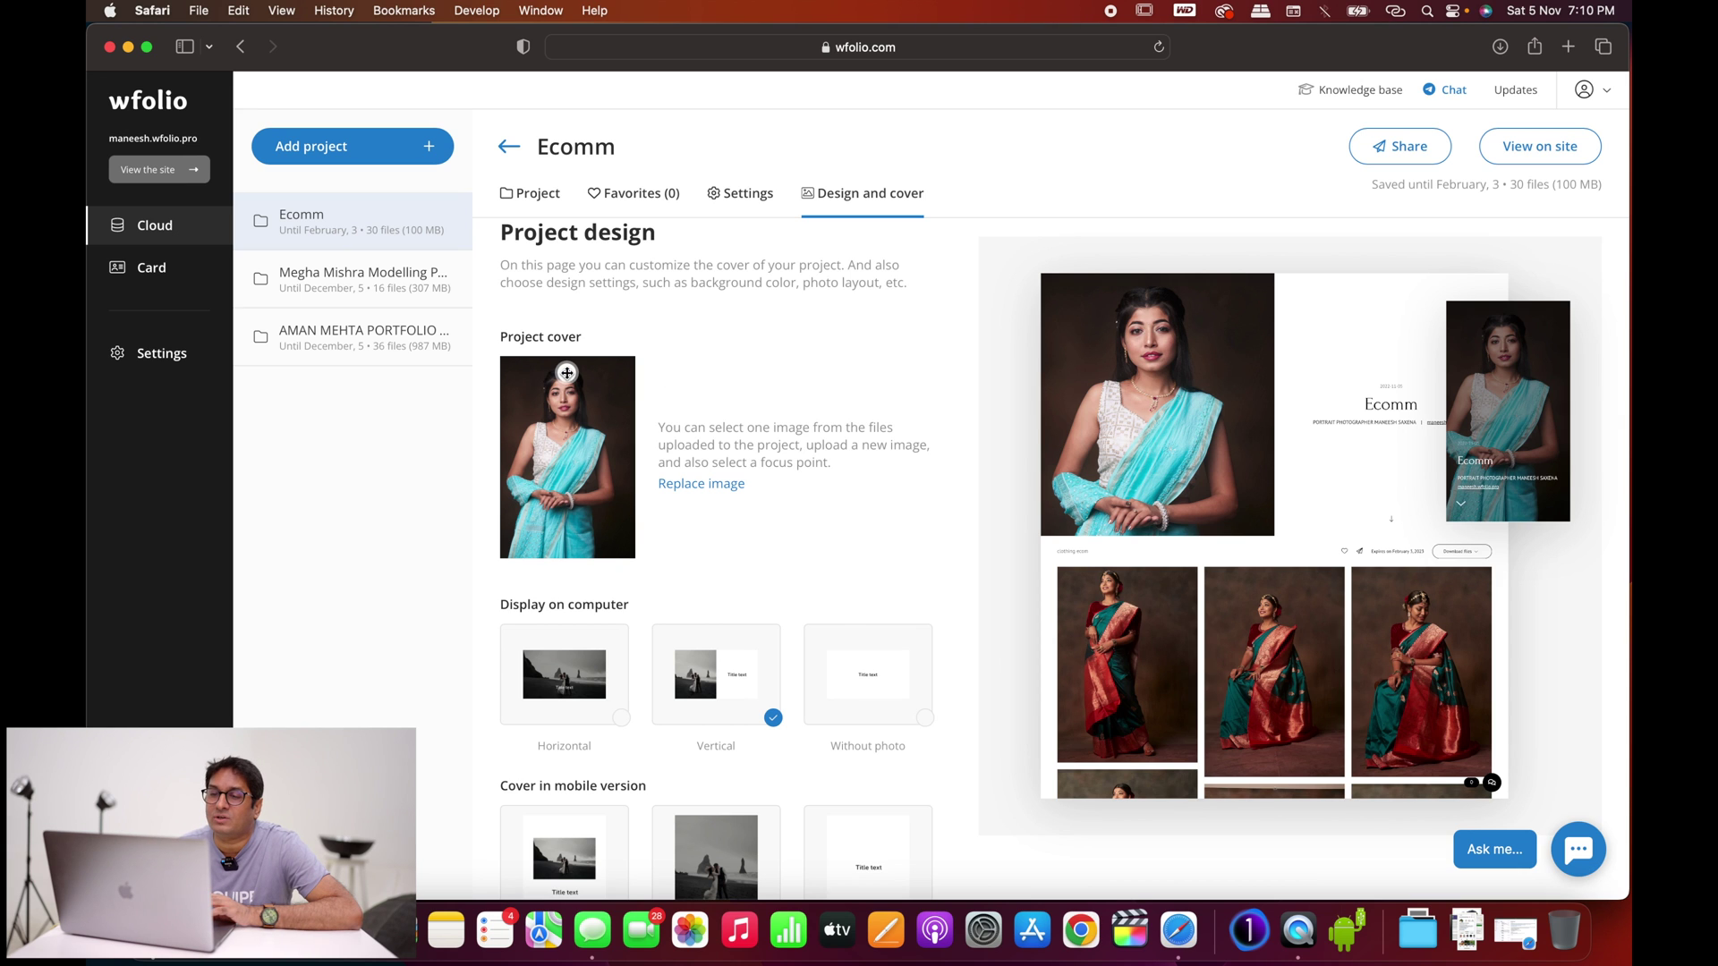
pyautogui.moveTo(568, 383); pyautogui.dragTo(566, 405)
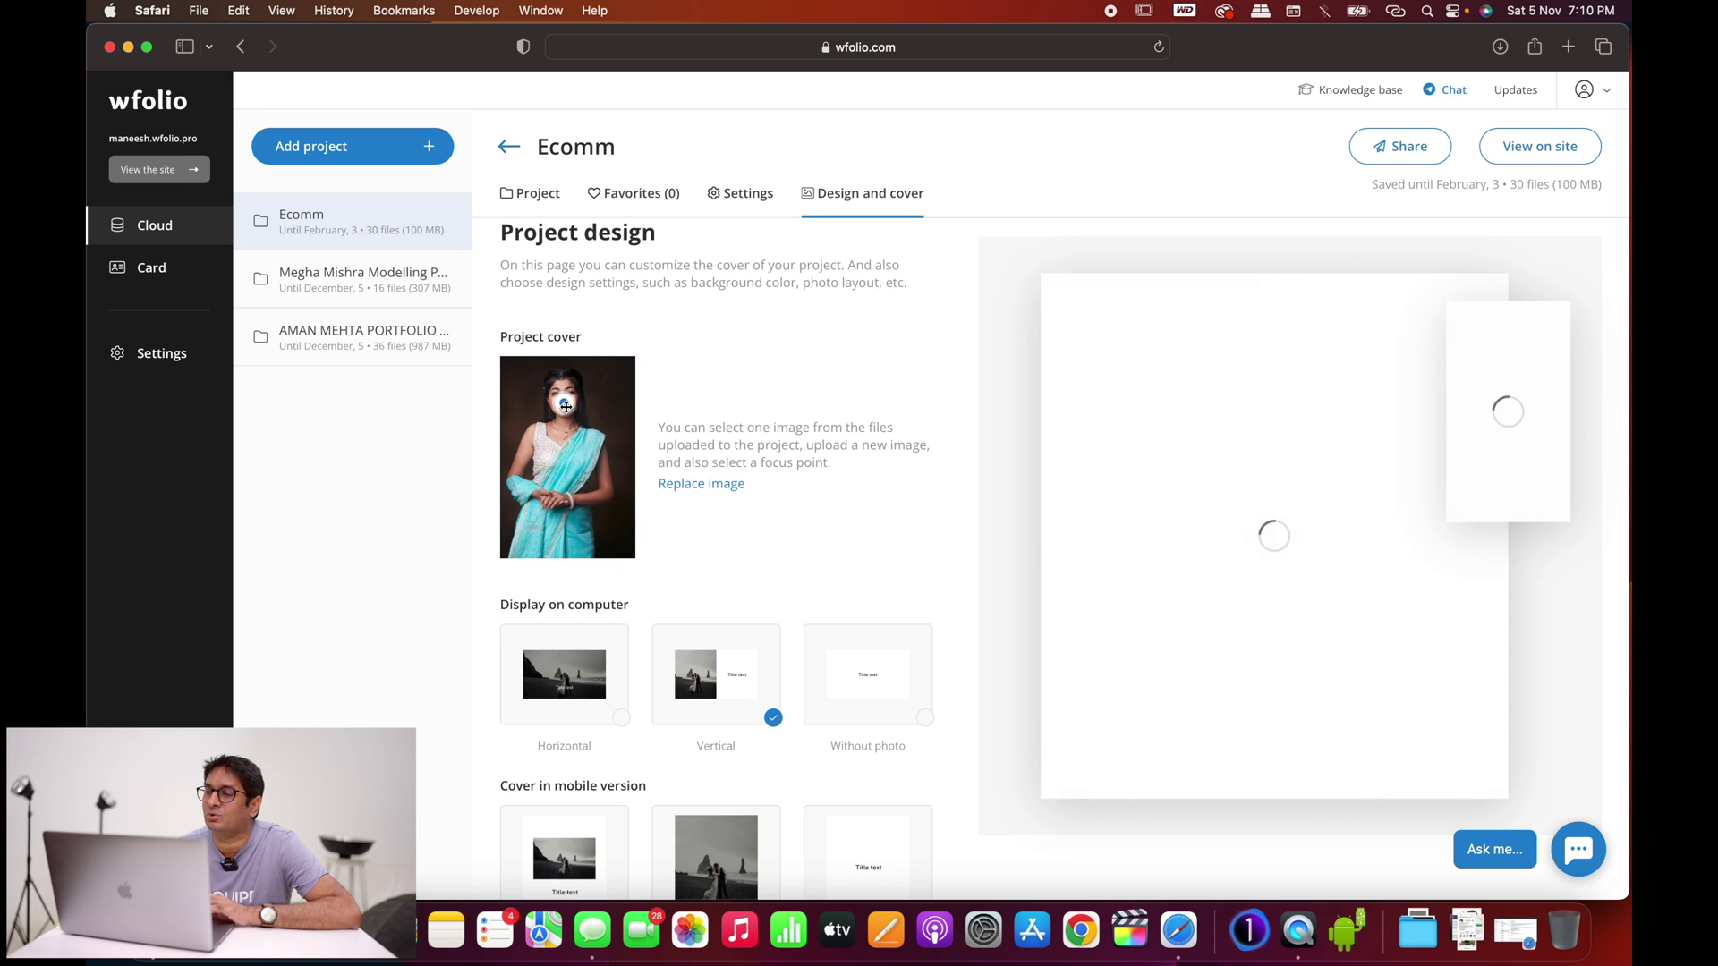
pyautogui.moveTo(565, 406); pyautogui.dragTo(565, 416)
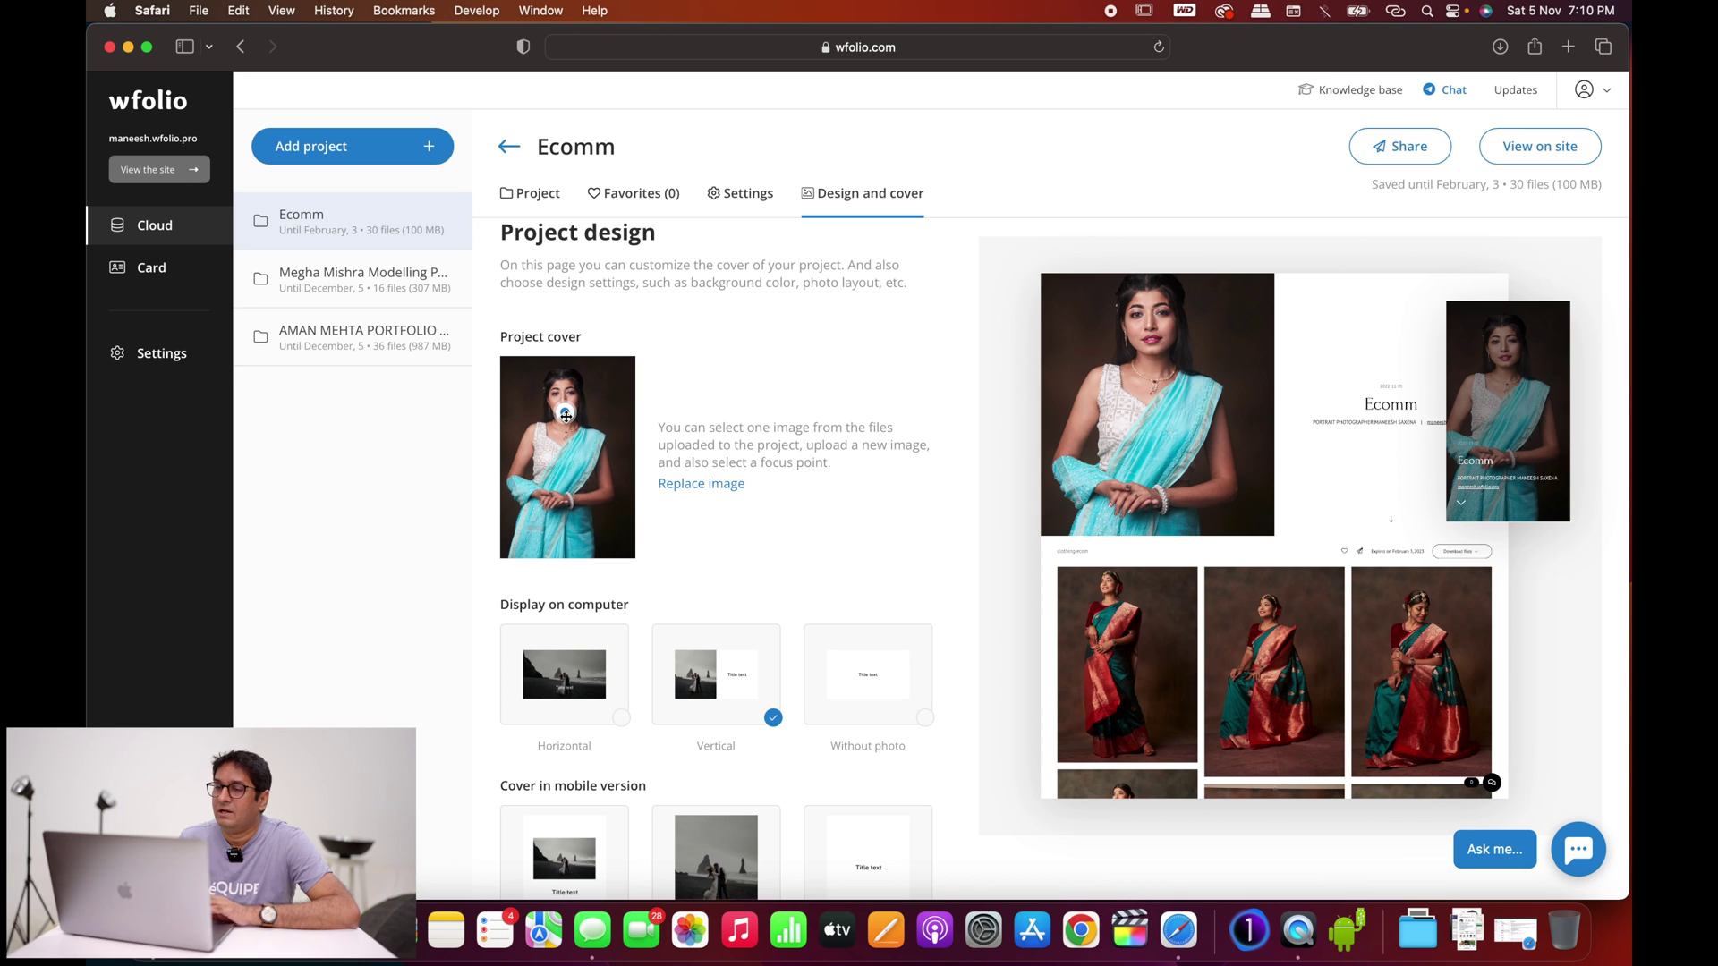
# Step: Try horizontal covers on desktop and mobile, then revert both to vertical
pyautogui.scroll(-1, 693, 618)
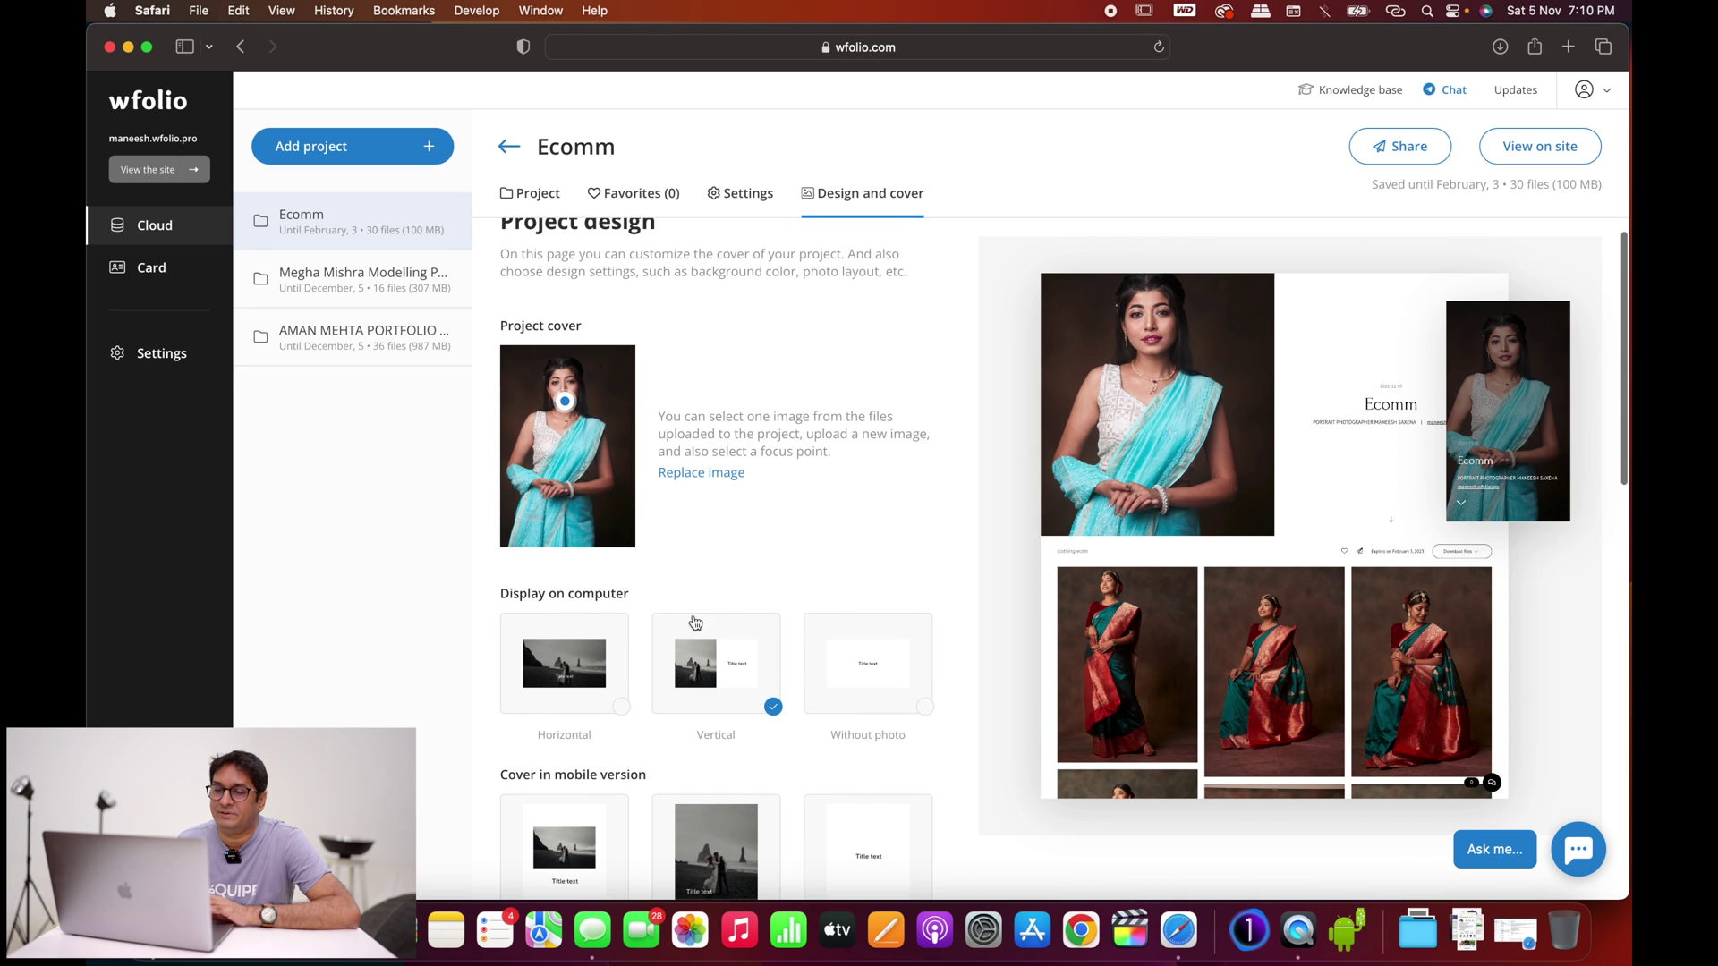
pyautogui.scroll(-3, 626, 594)
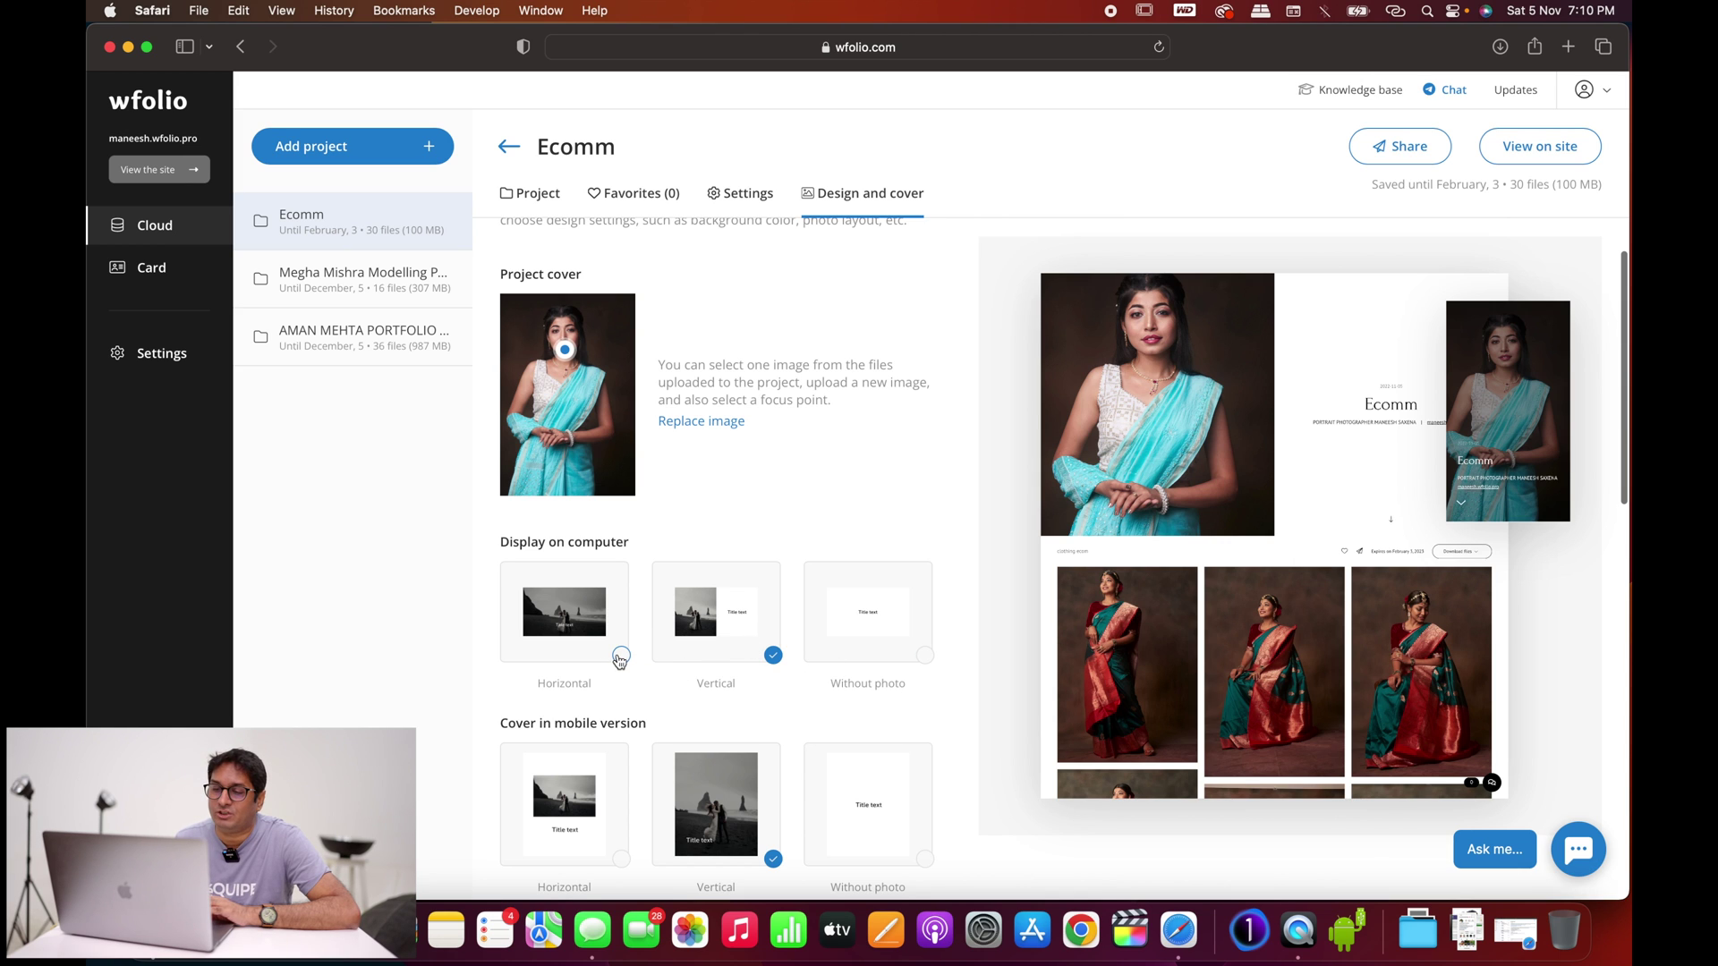
pyautogui.click(619, 658)
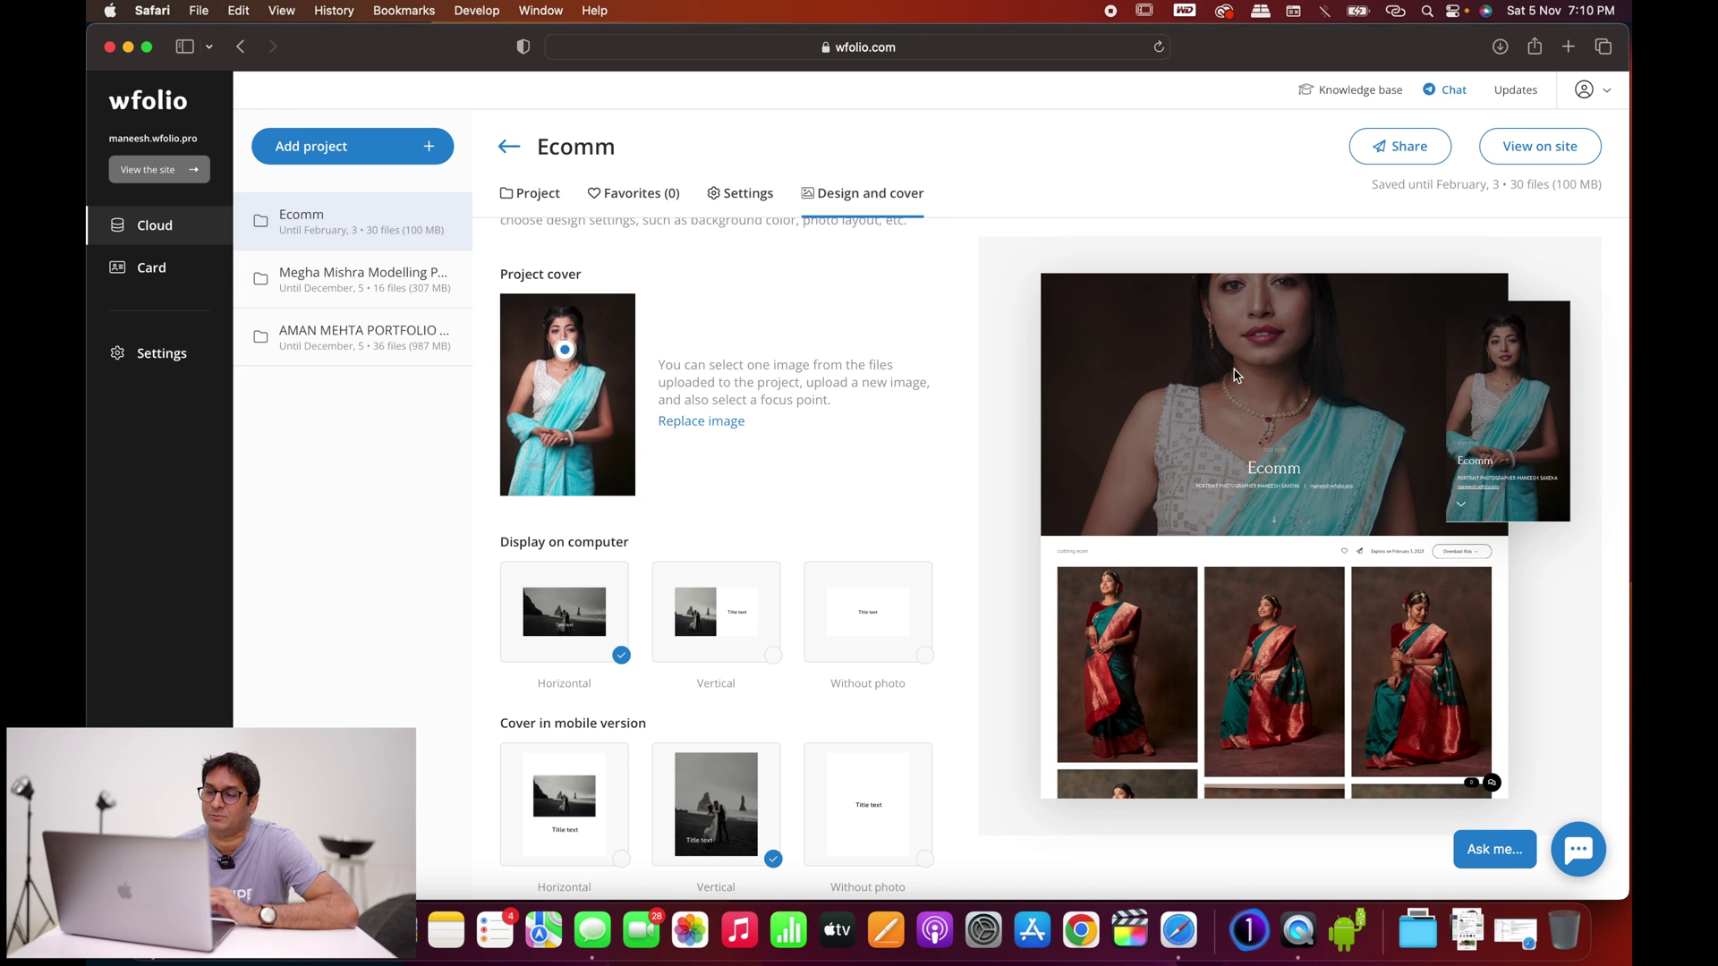
pyautogui.click(772, 658)
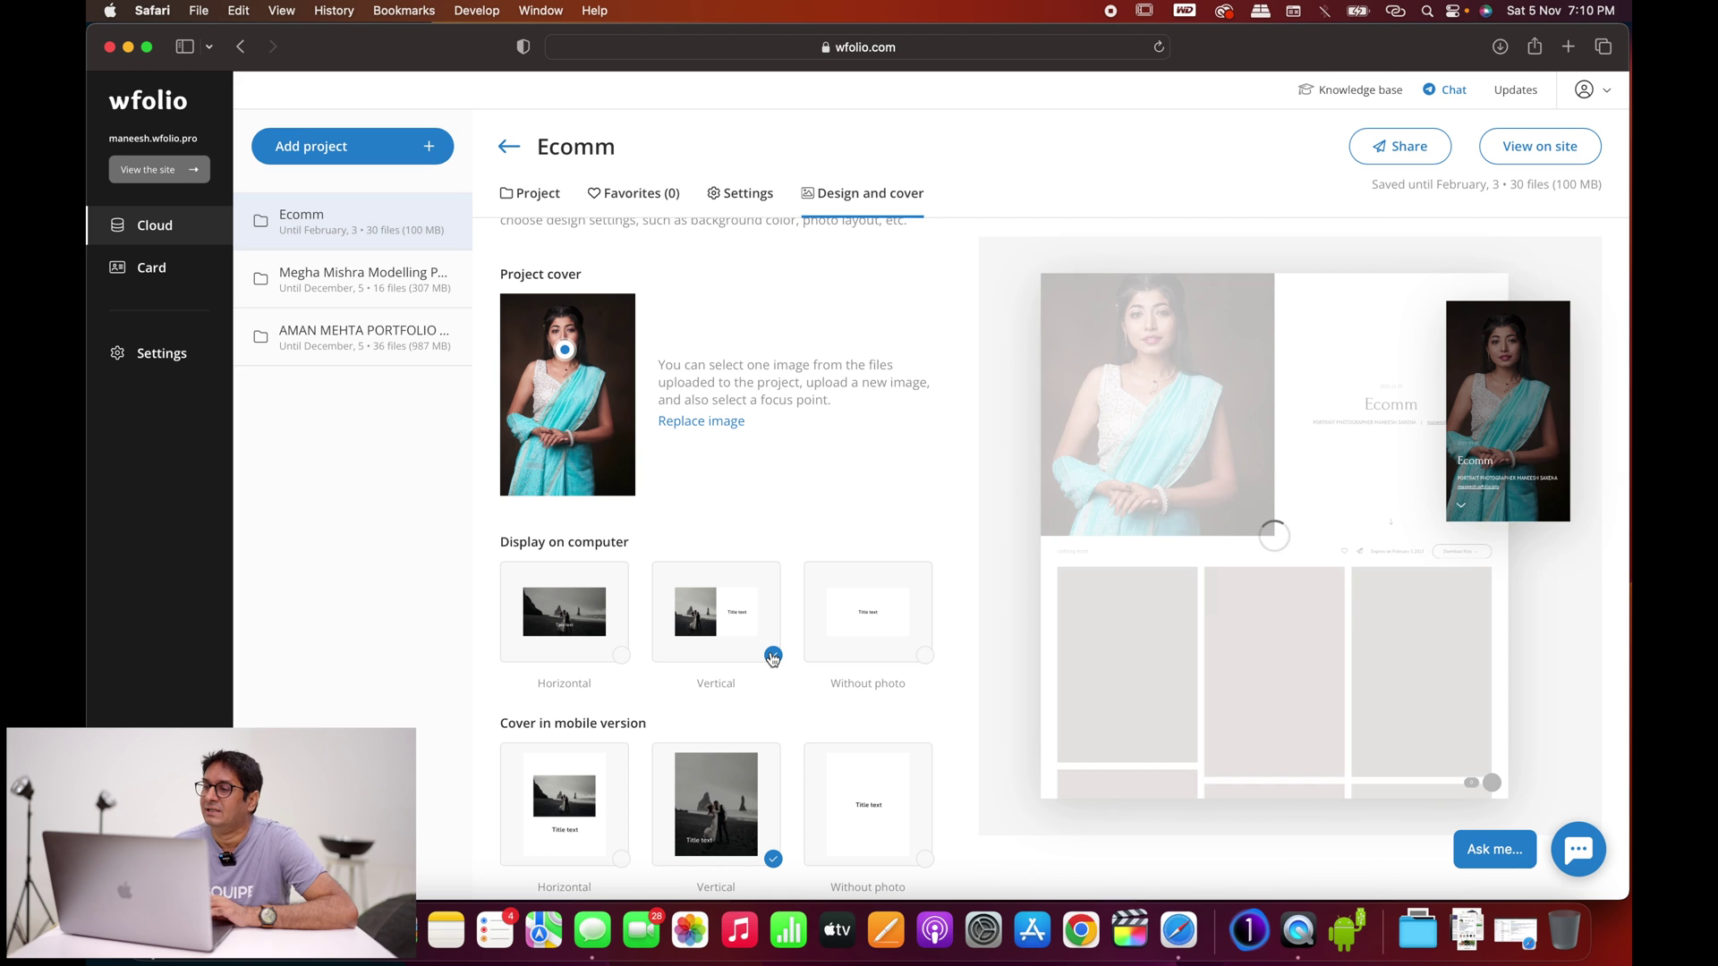
pyautogui.scroll(-3, 774, 658)
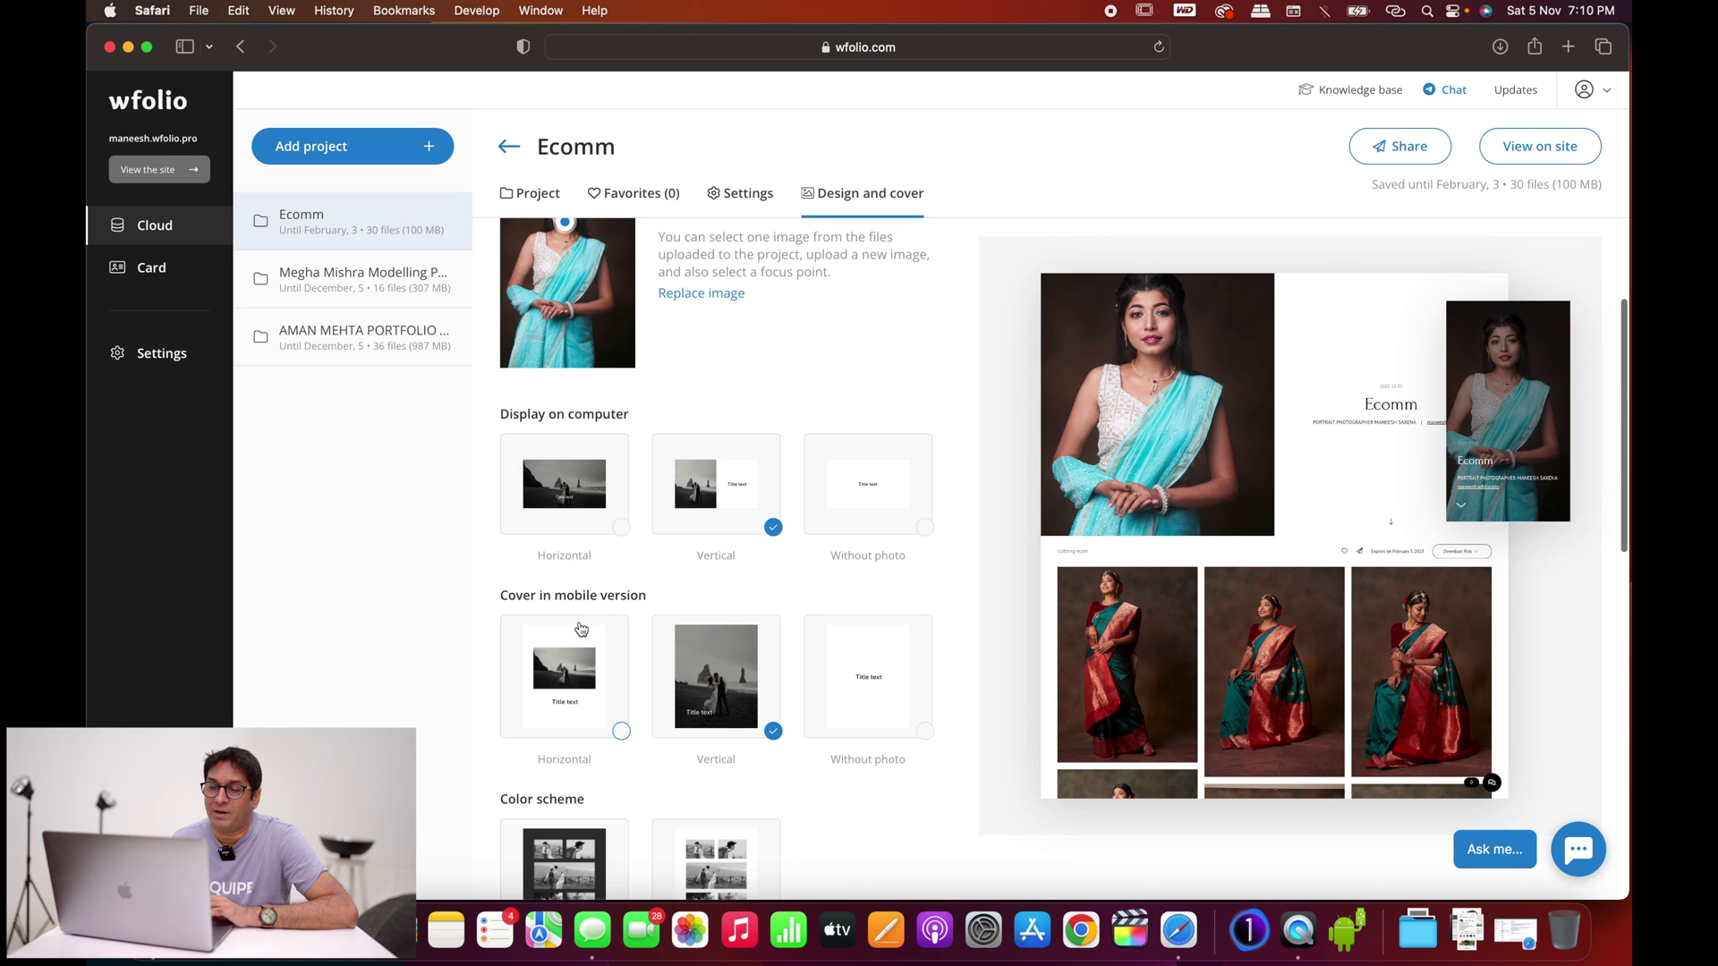
pyautogui.scroll(-1, 579, 628)
pyautogui.scroll(-1, 580, 628)
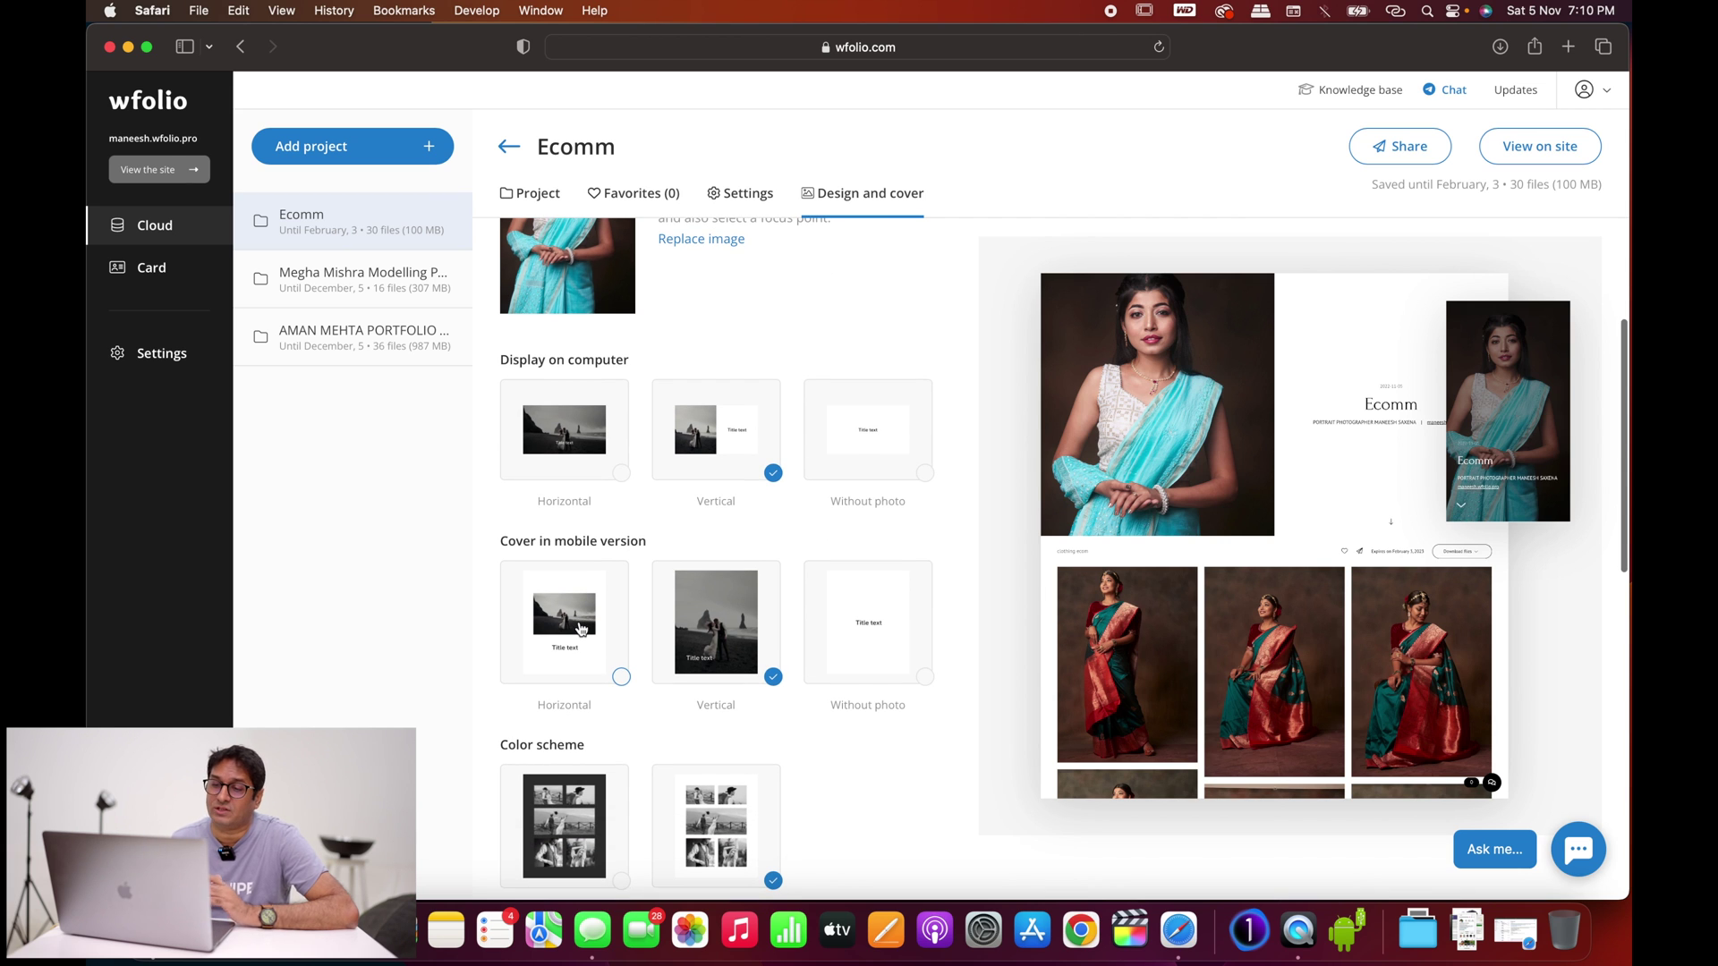
pyautogui.scroll(-1, 580, 628)
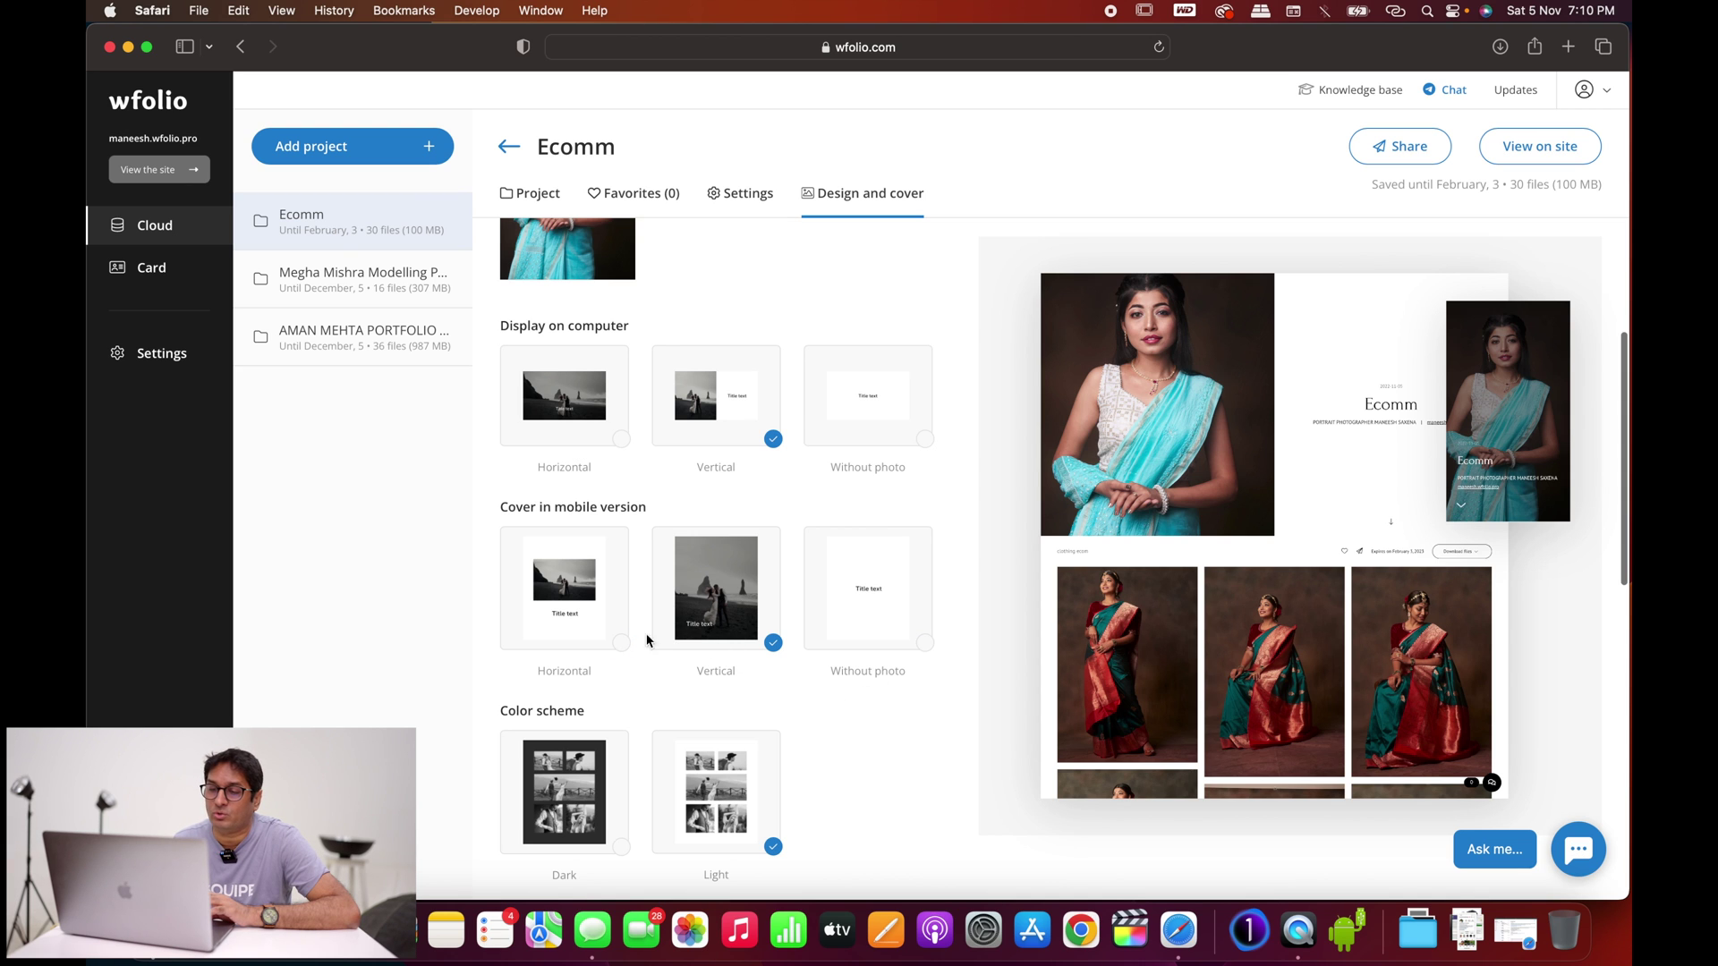
pyautogui.click(622, 644)
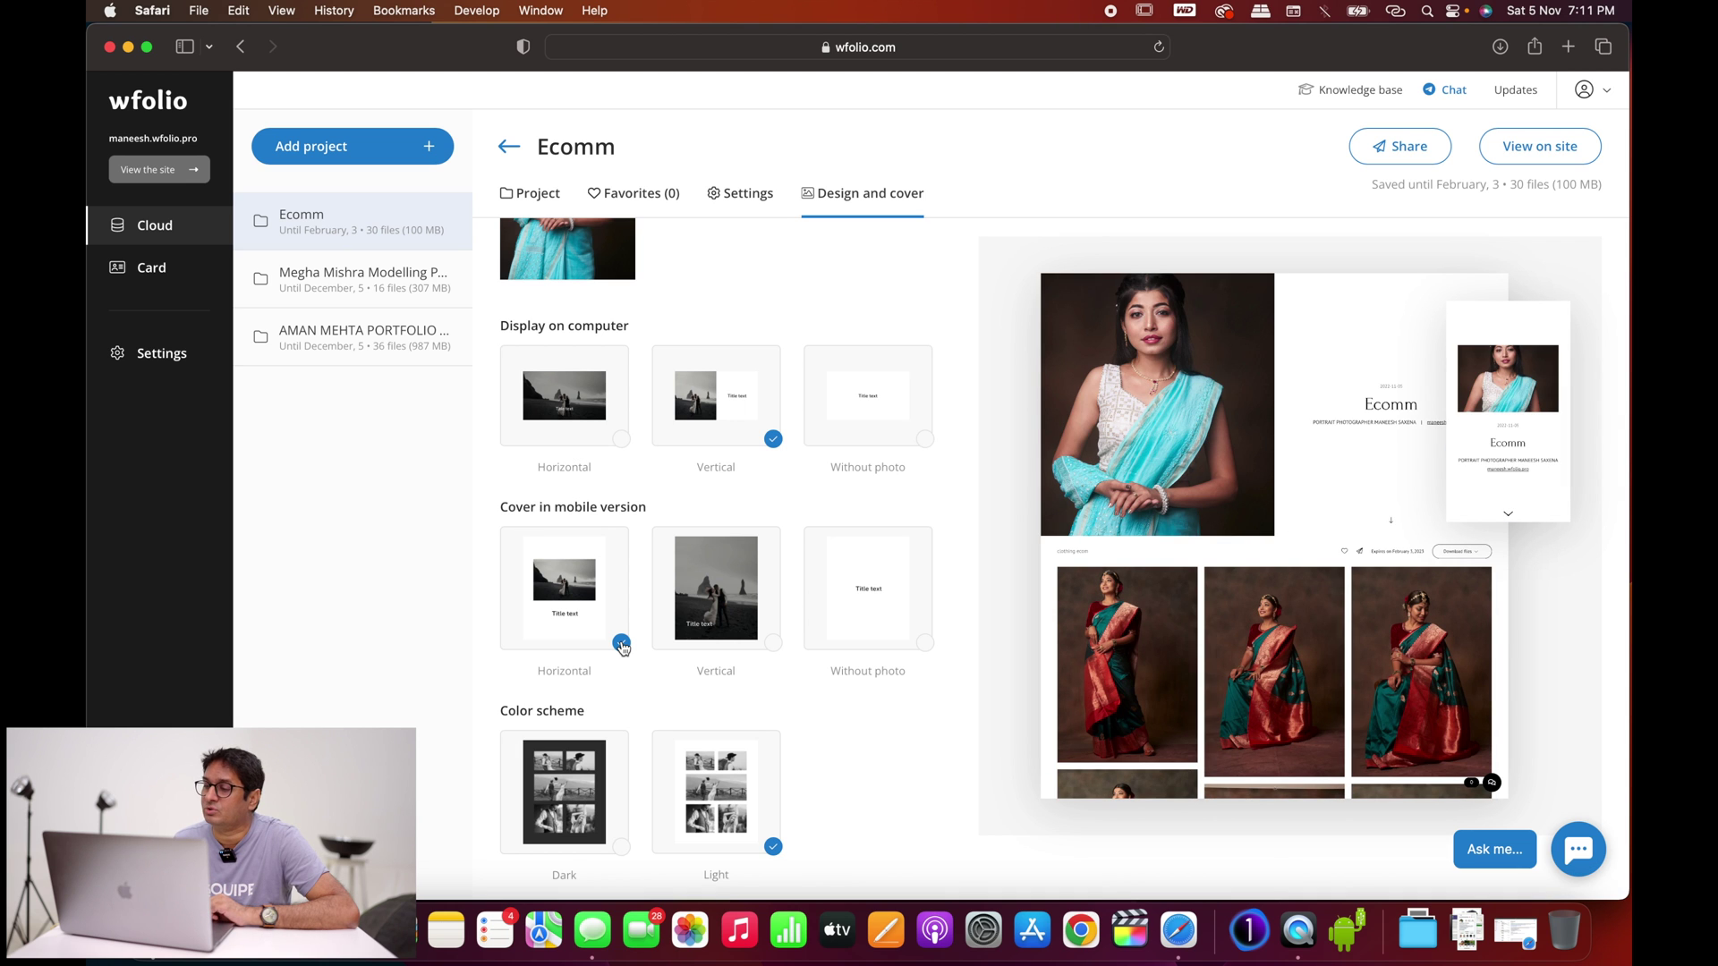
pyautogui.click(772, 644)
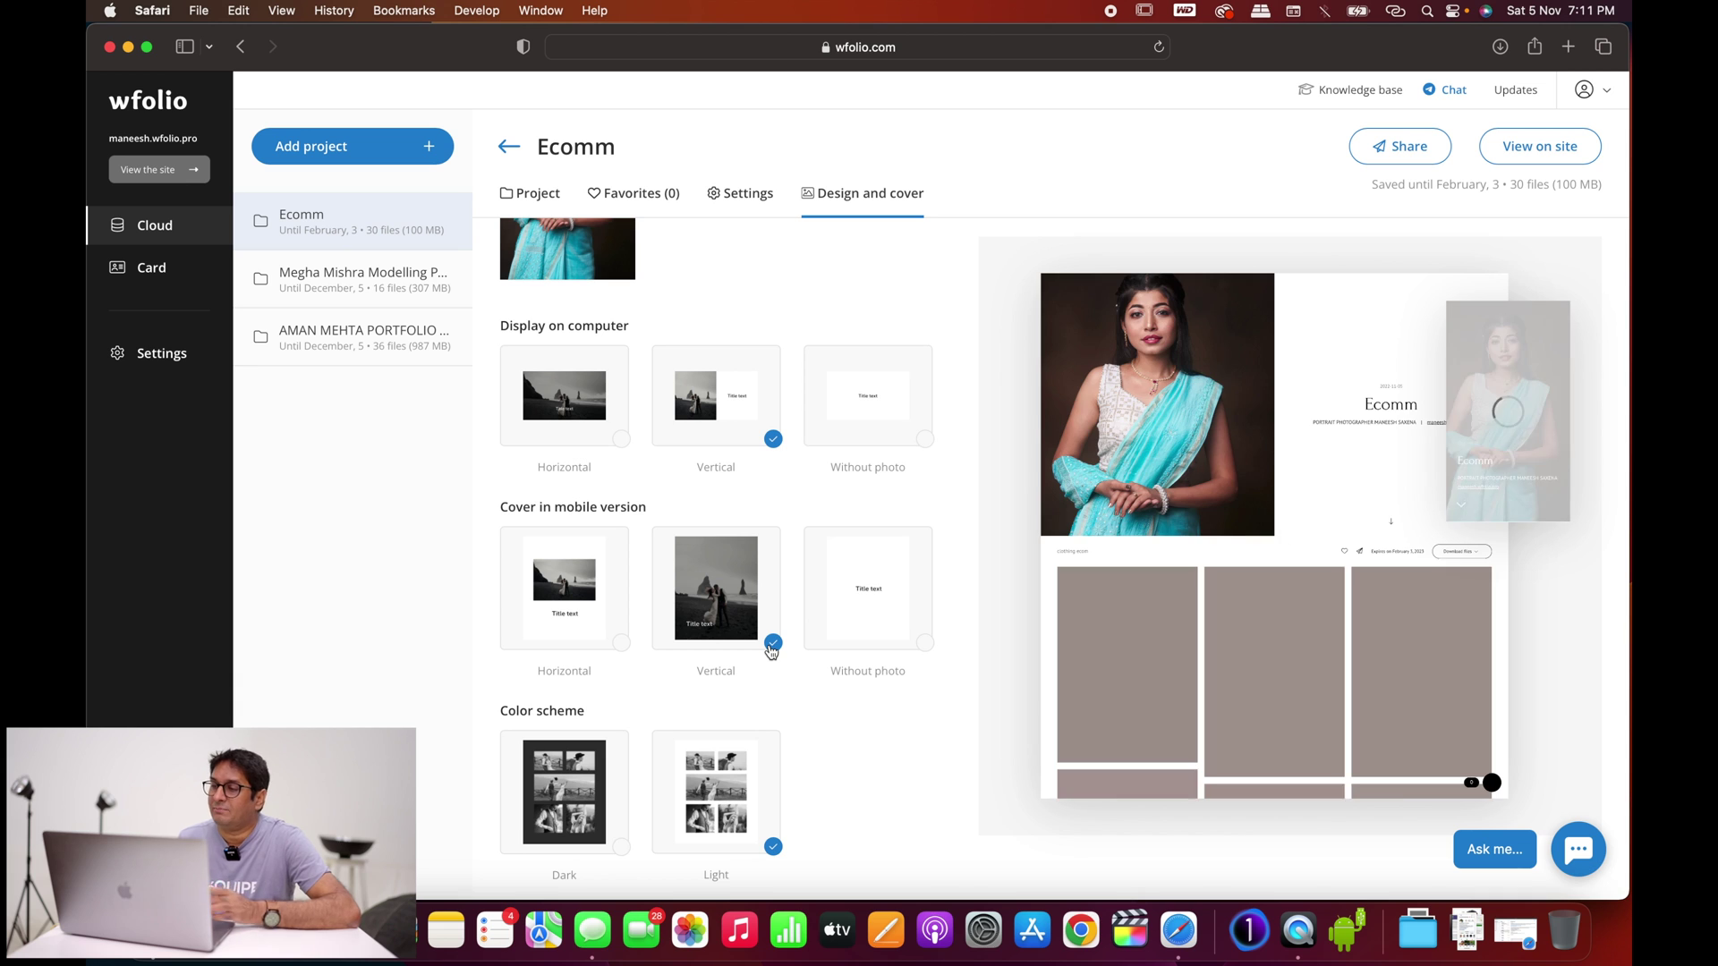
# Step: Preview the Dark colour scheme, then revert to Light
pyautogui.scroll(-4, 805, 666)
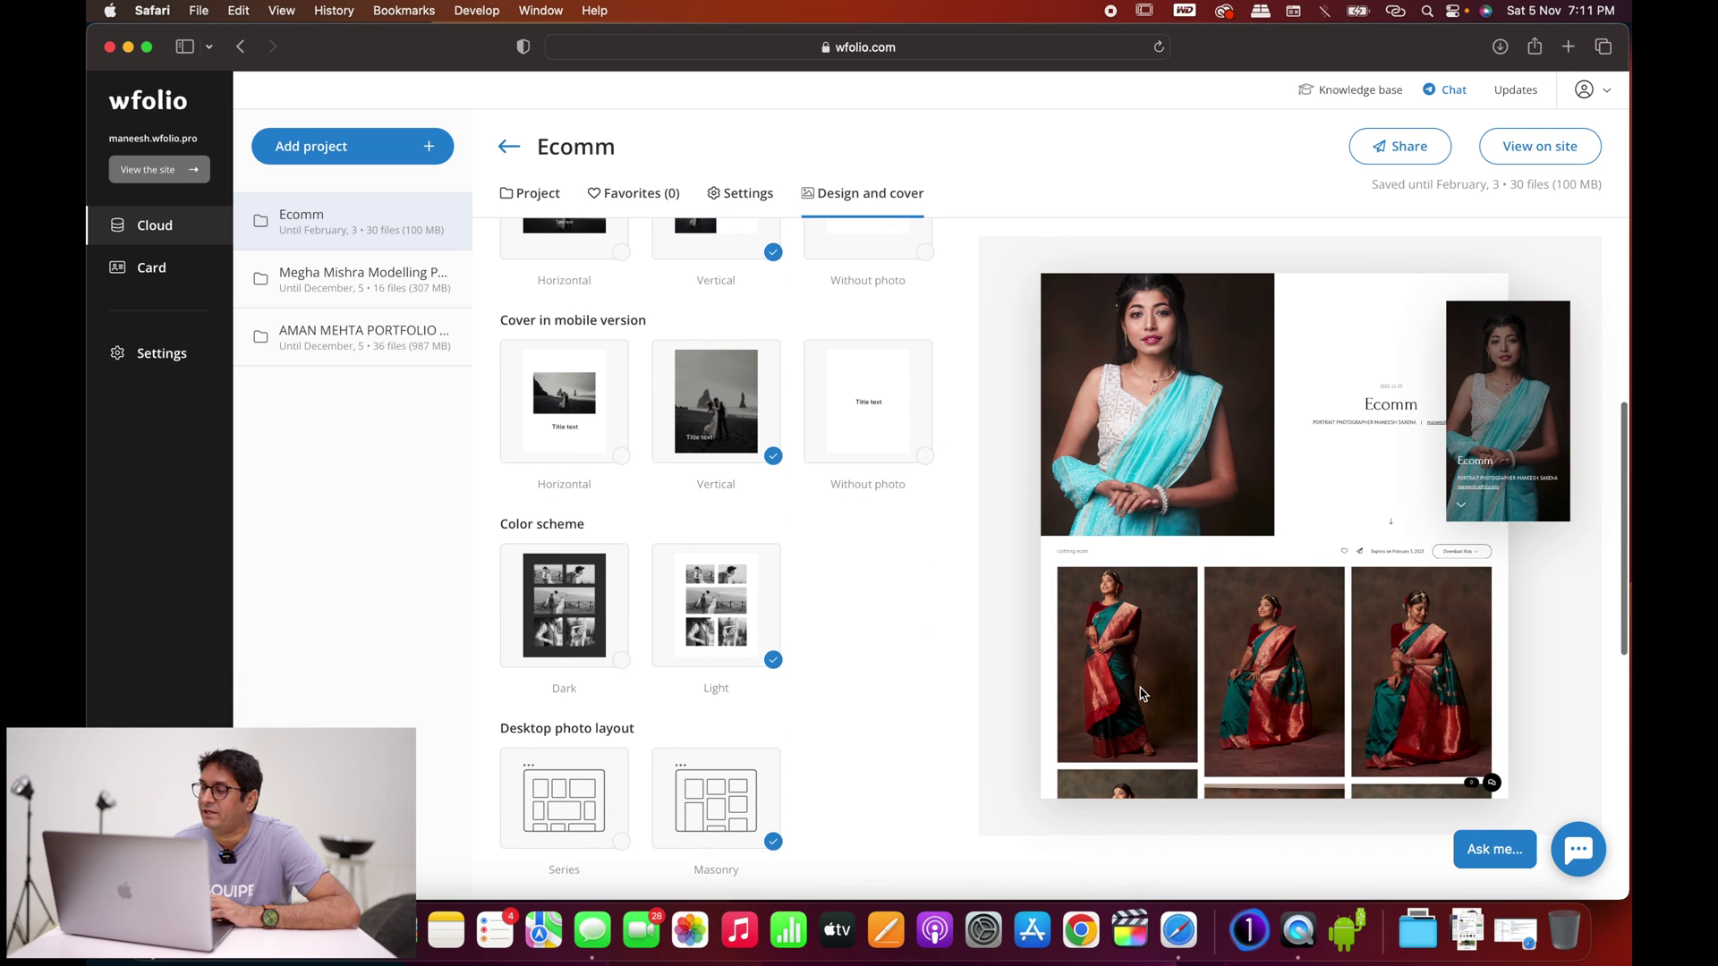
pyautogui.click(619, 661)
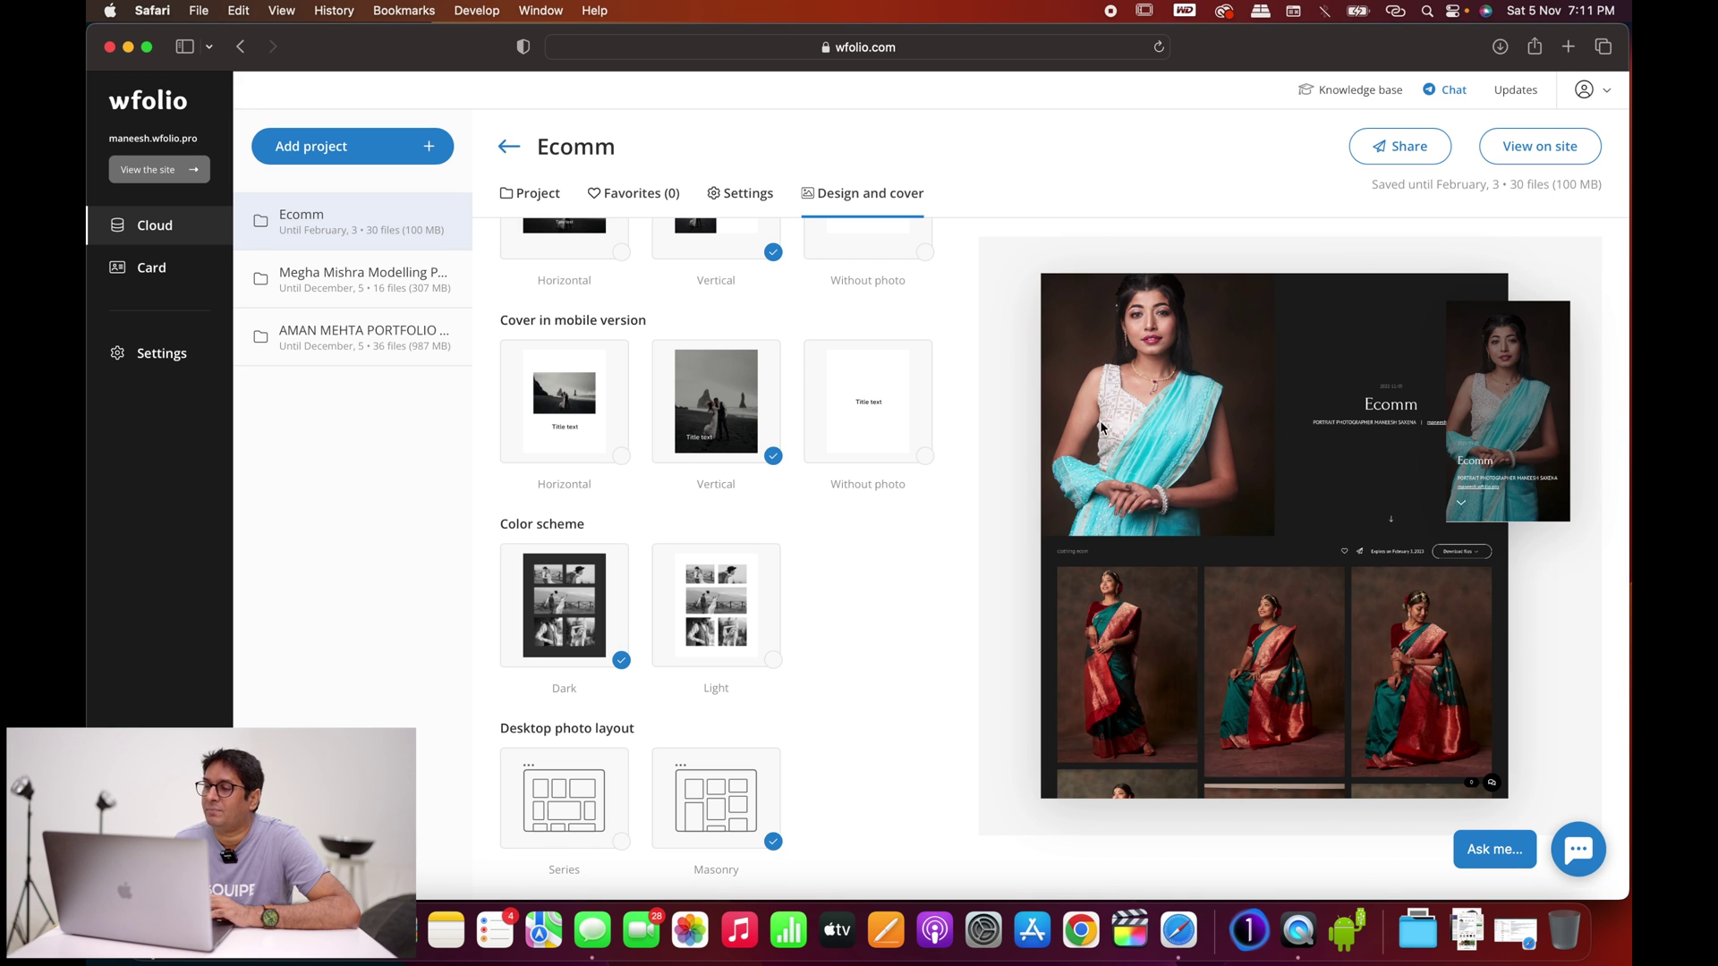
pyautogui.click(773, 662)
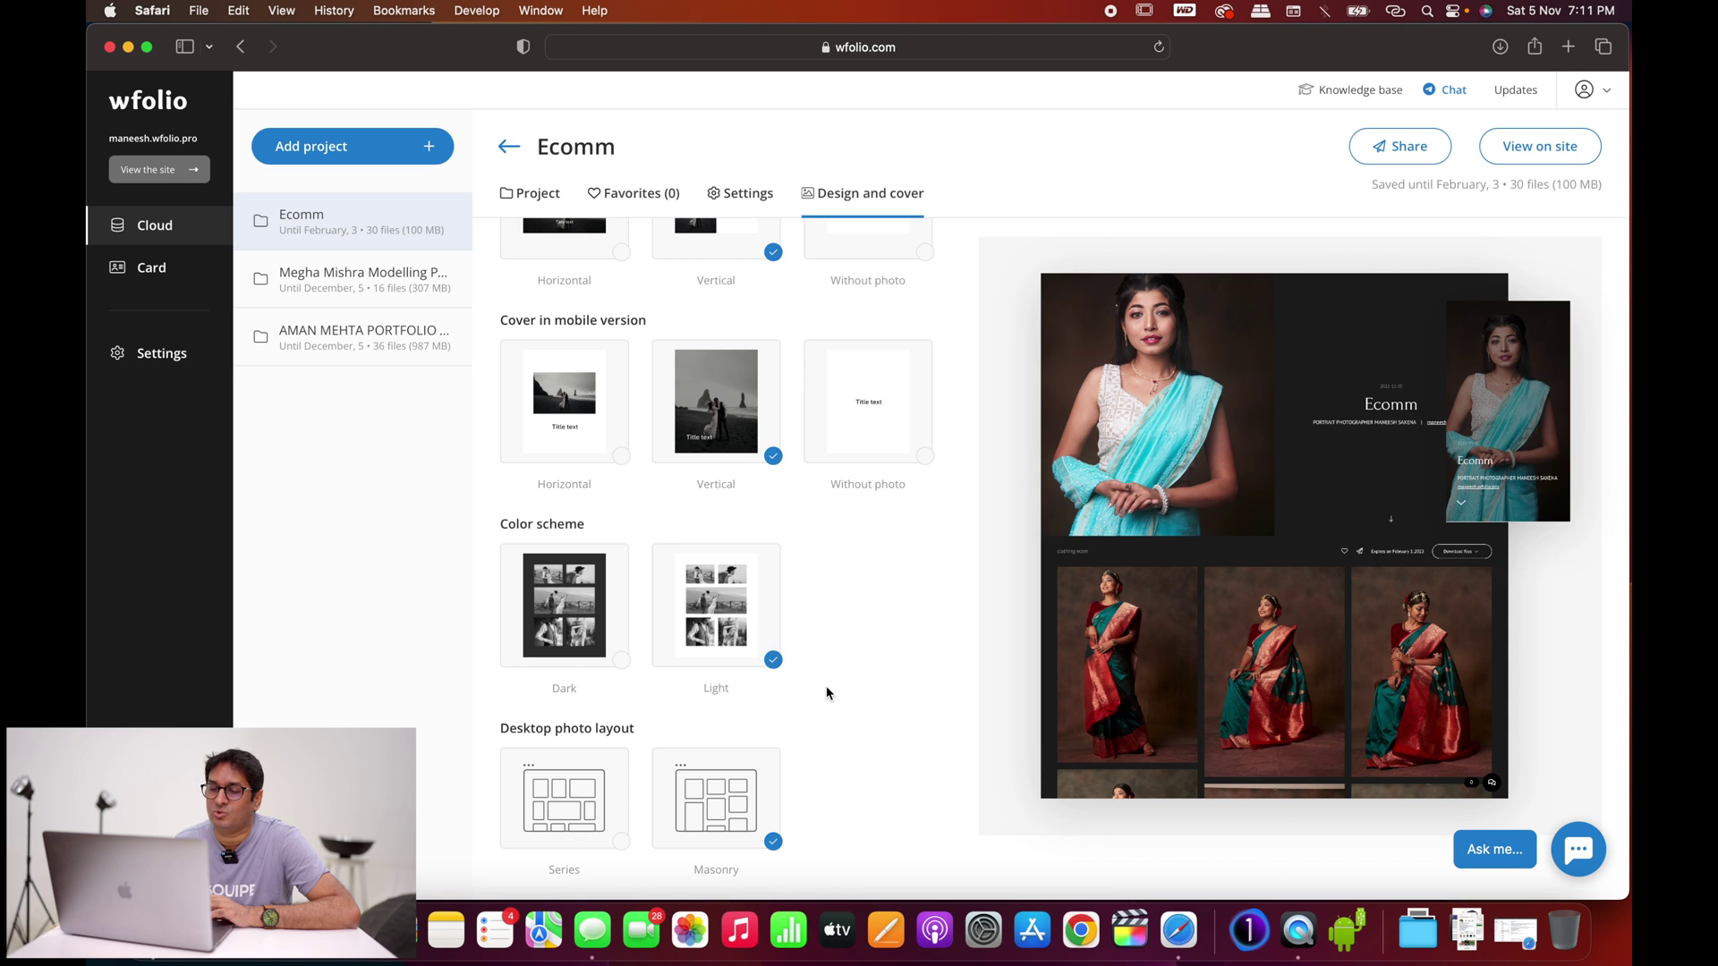
pyautogui.scroll(-3, 825, 686)
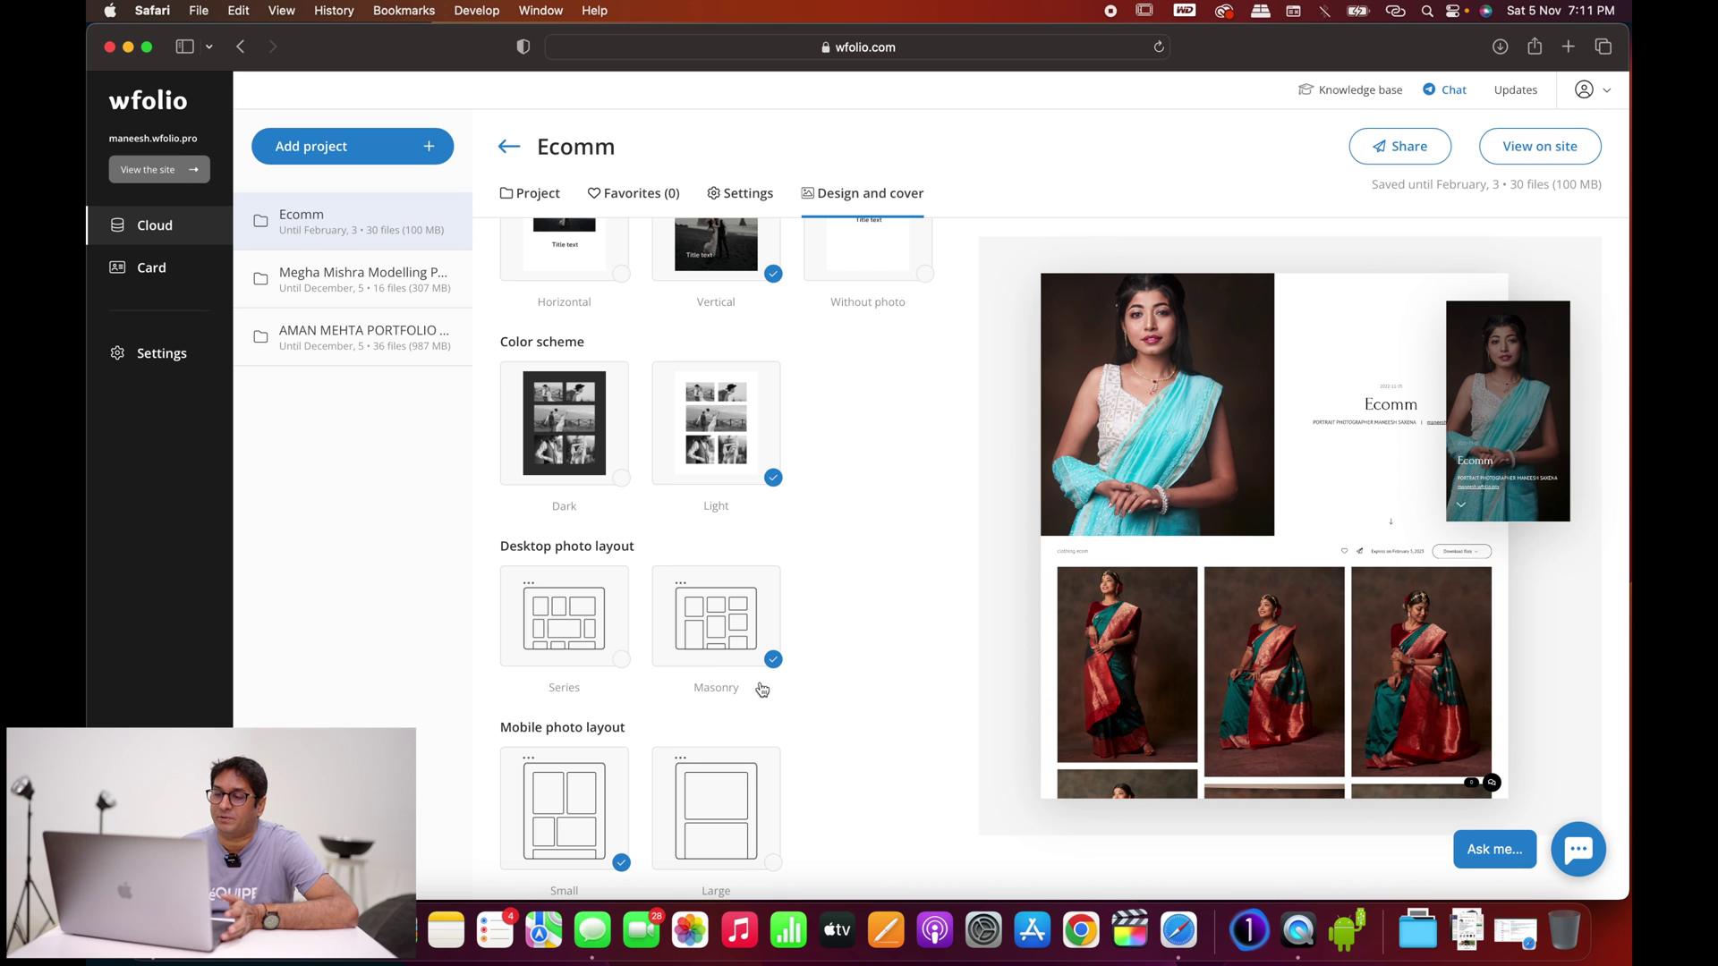
pyautogui.click(622, 660)
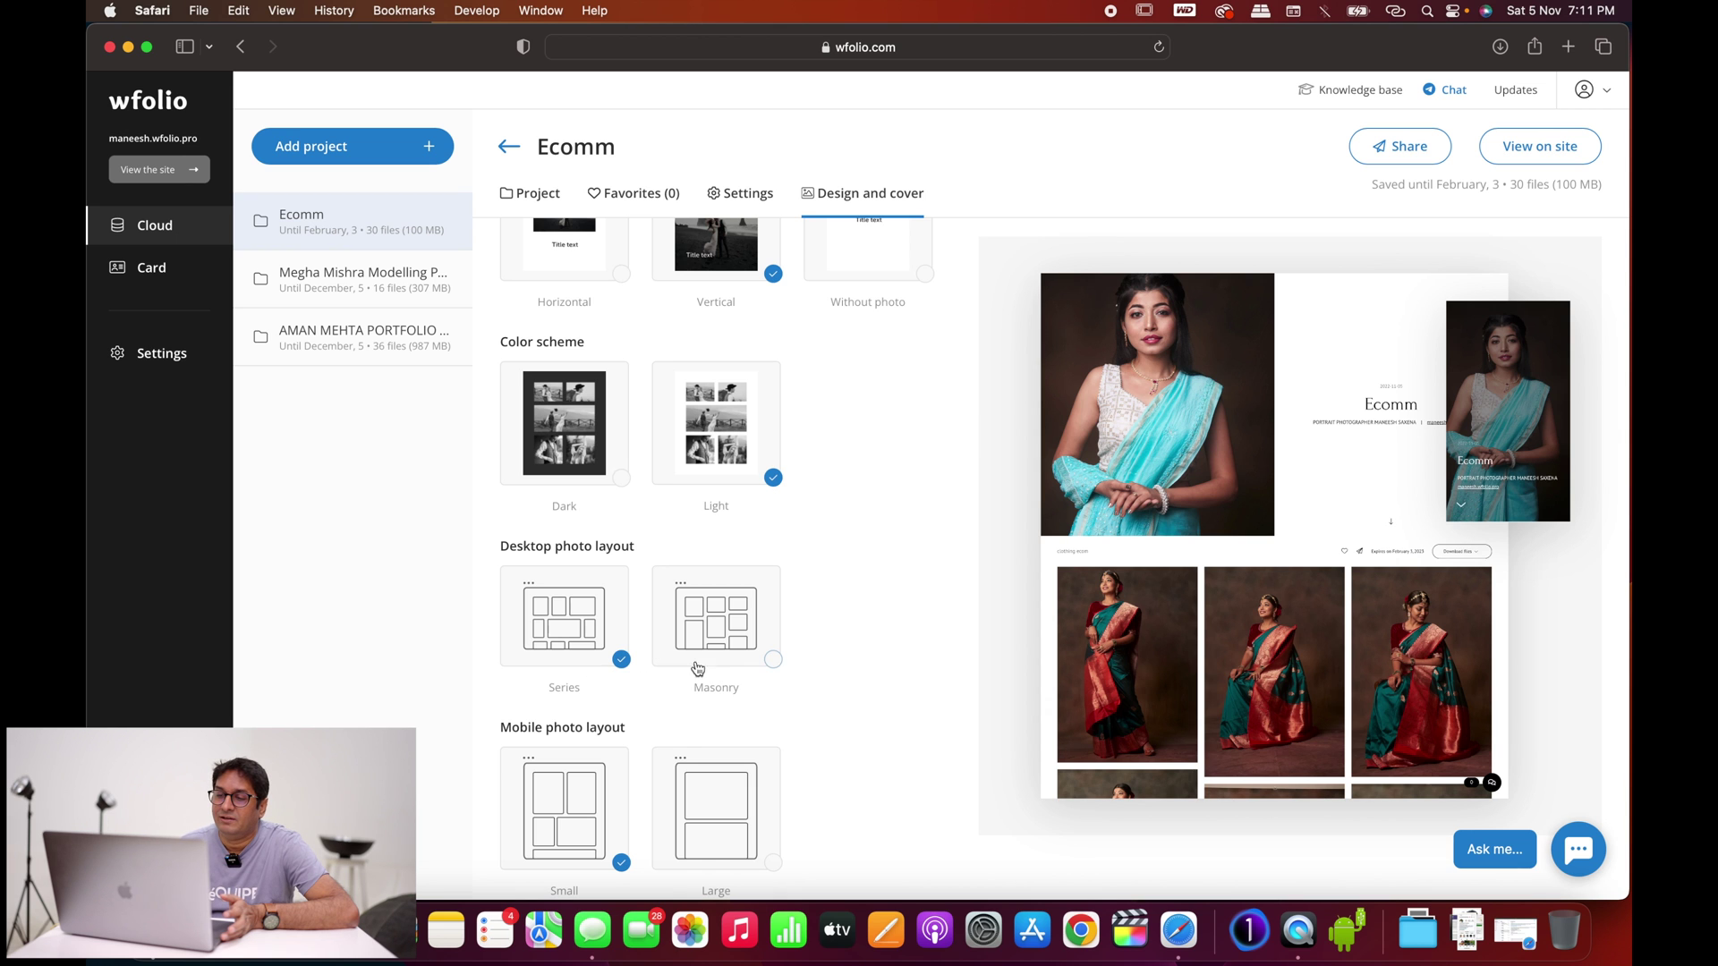
pyautogui.click(773, 662)
pyautogui.scroll(-2, 776, 667)
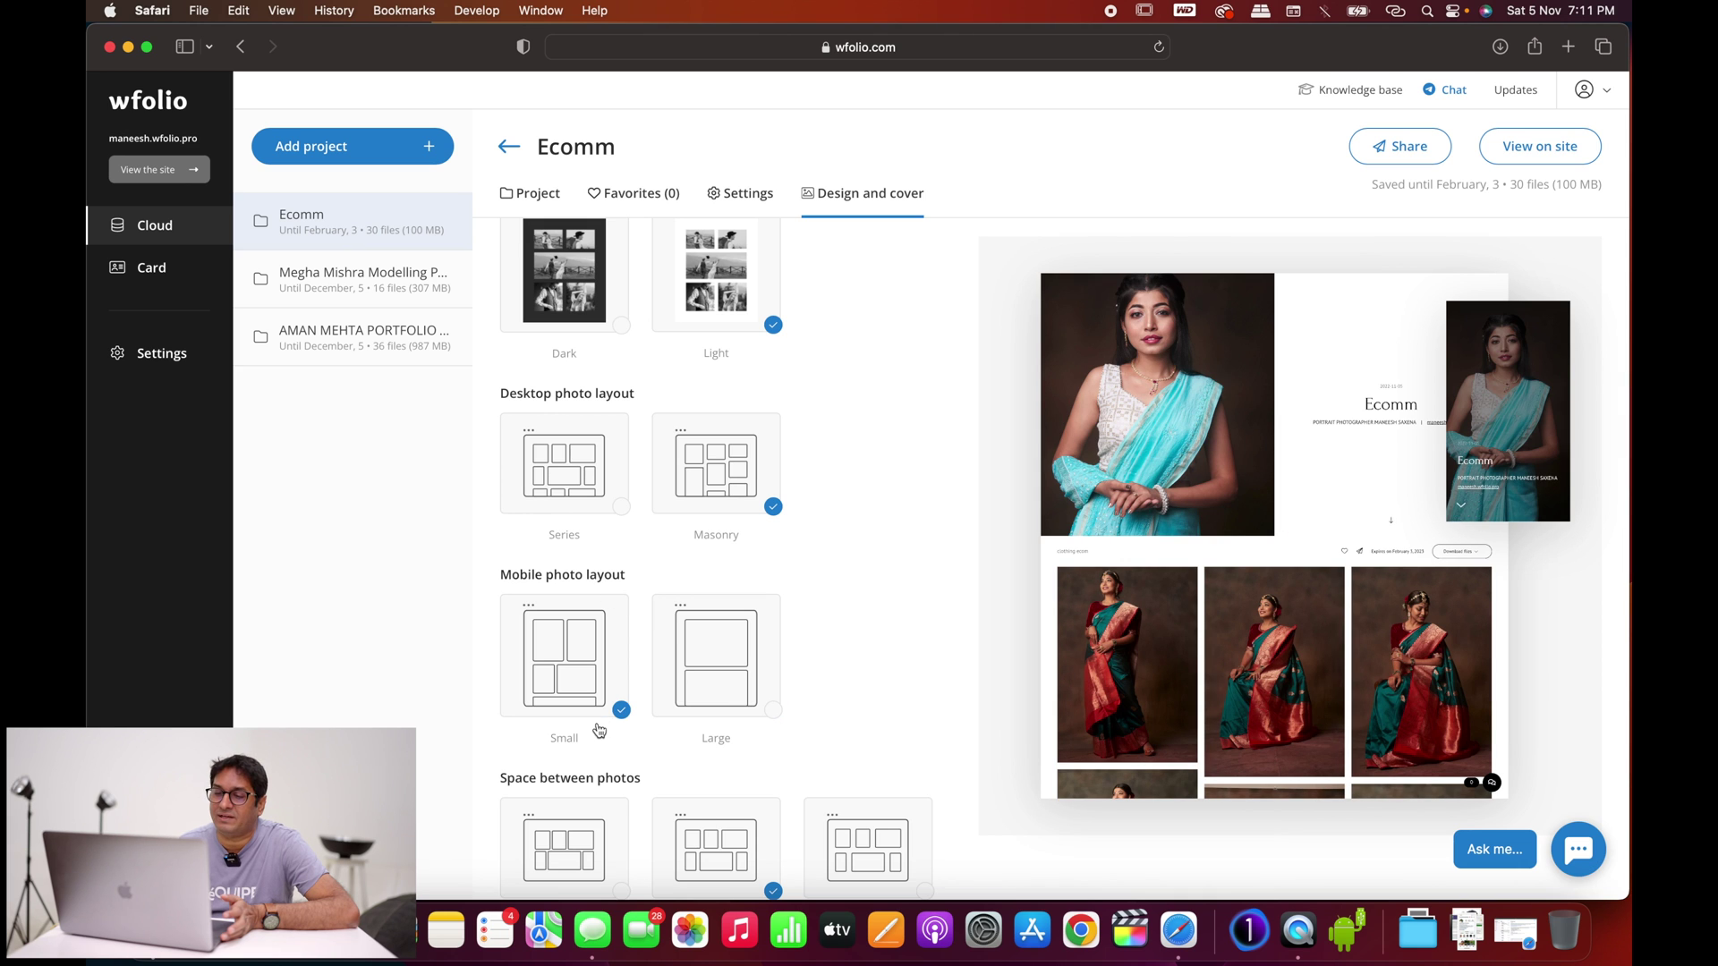
pyautogui.click(773, 712)
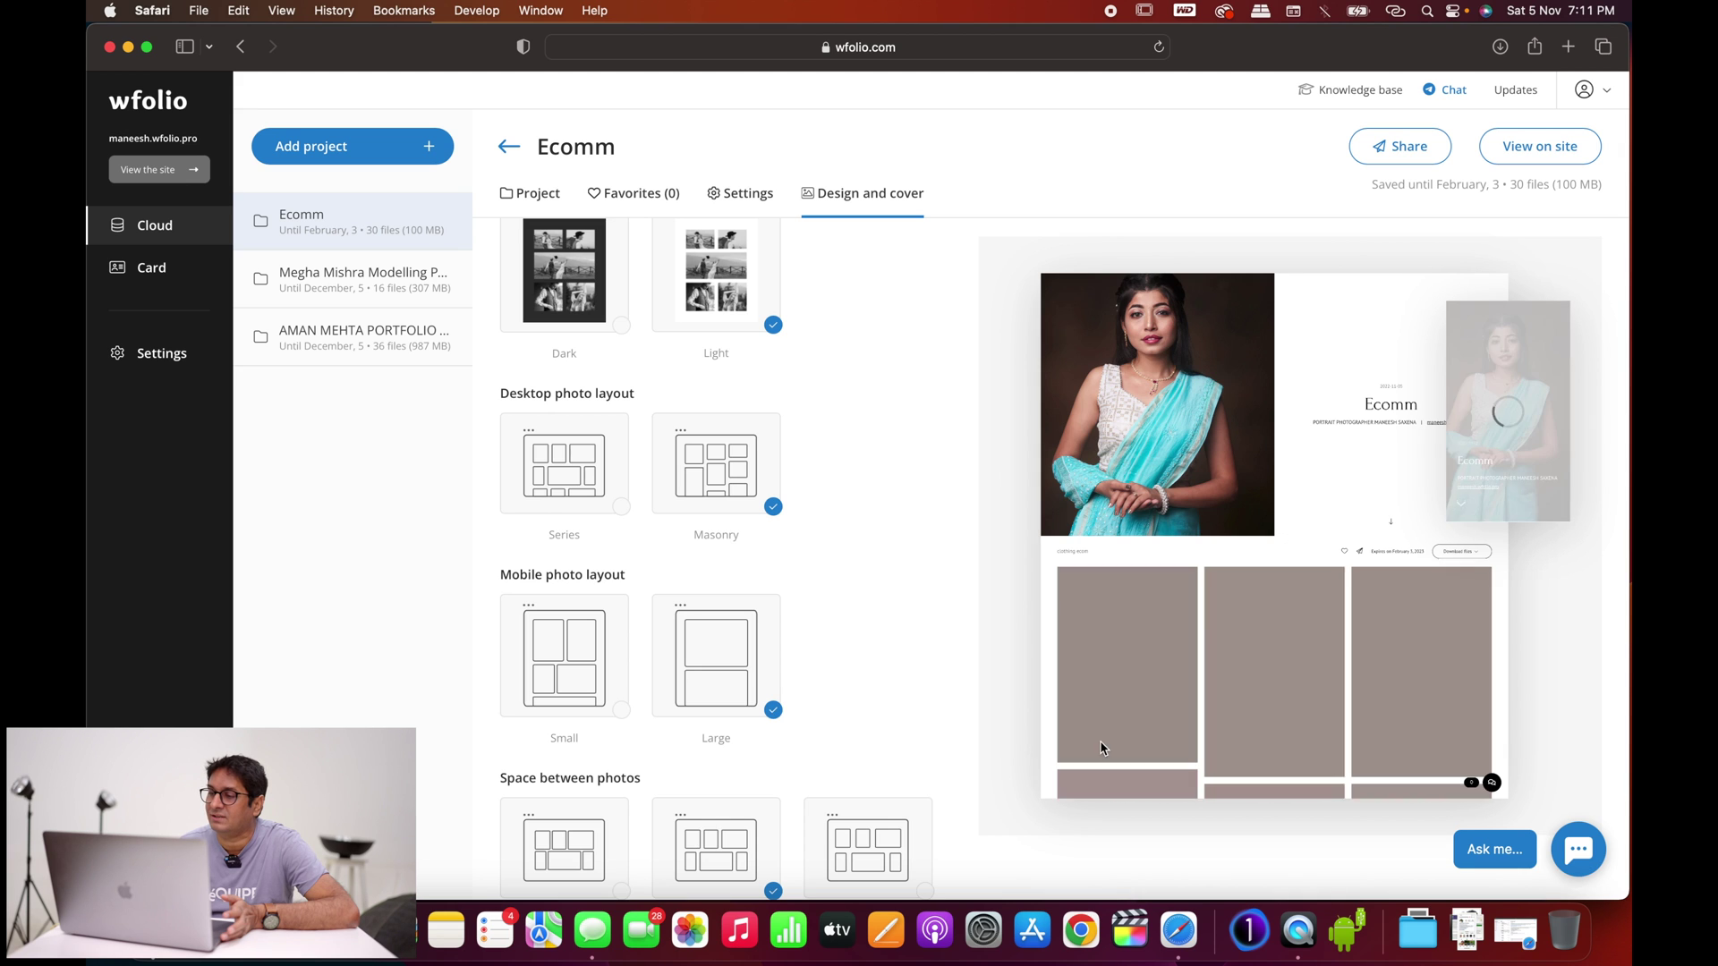
pyautogui.click(620, 711)
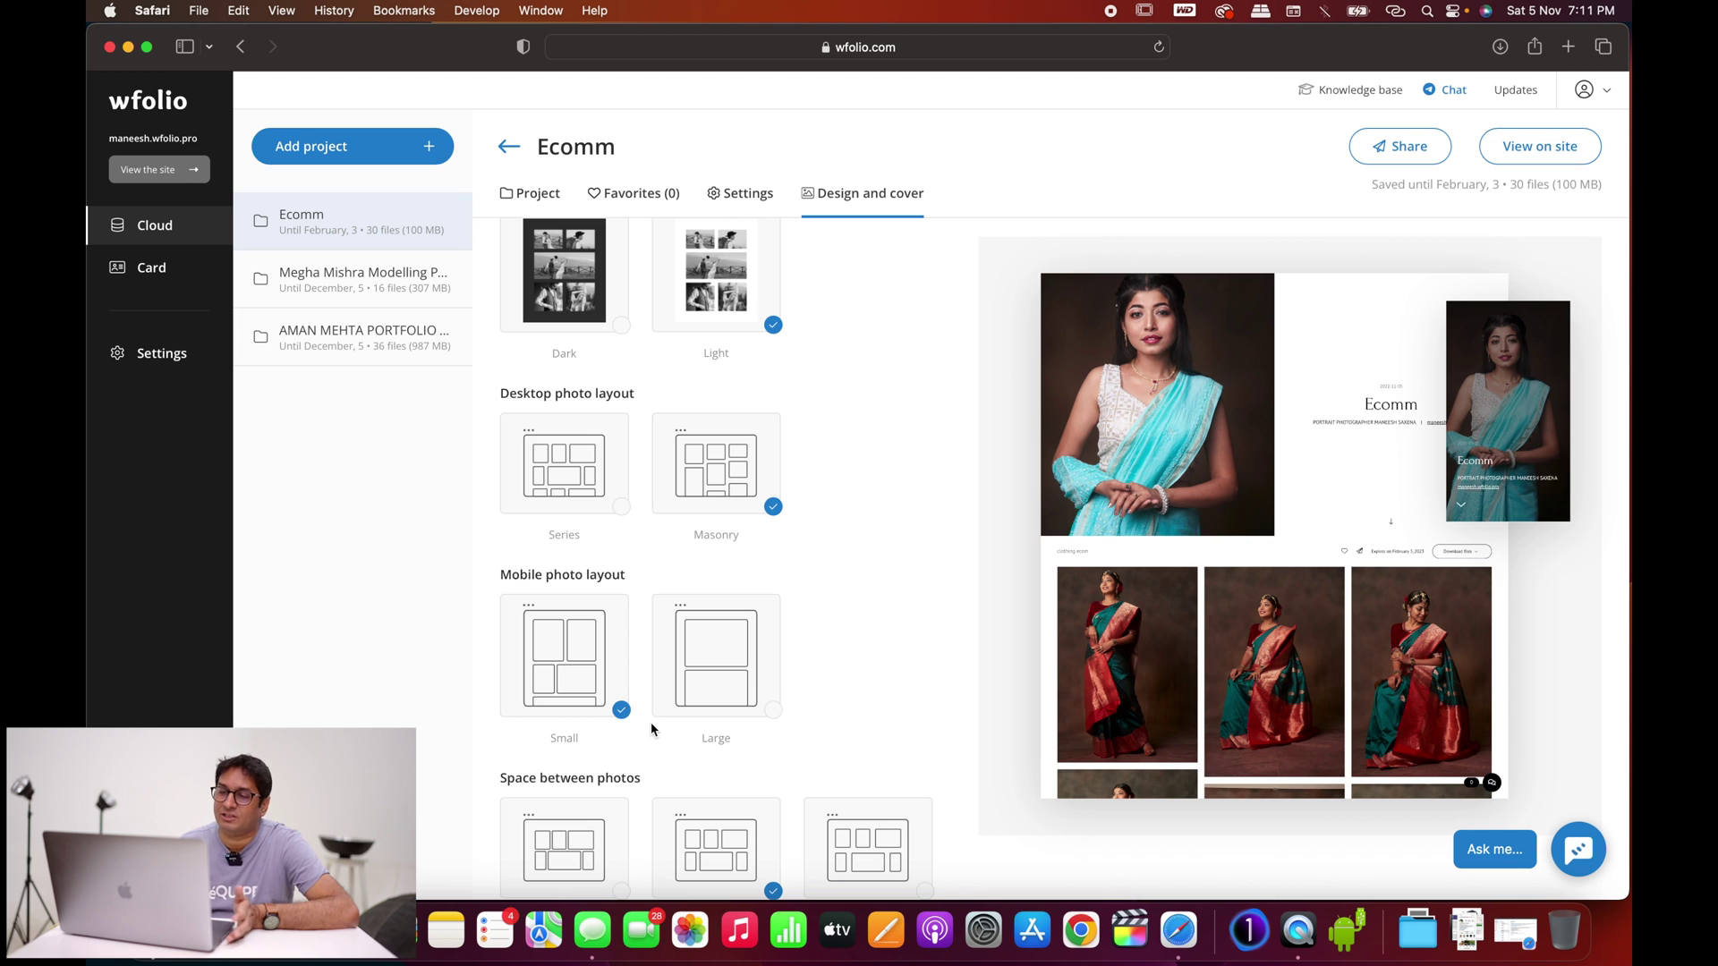
pyautogui.scroll(-2, 653, 729)
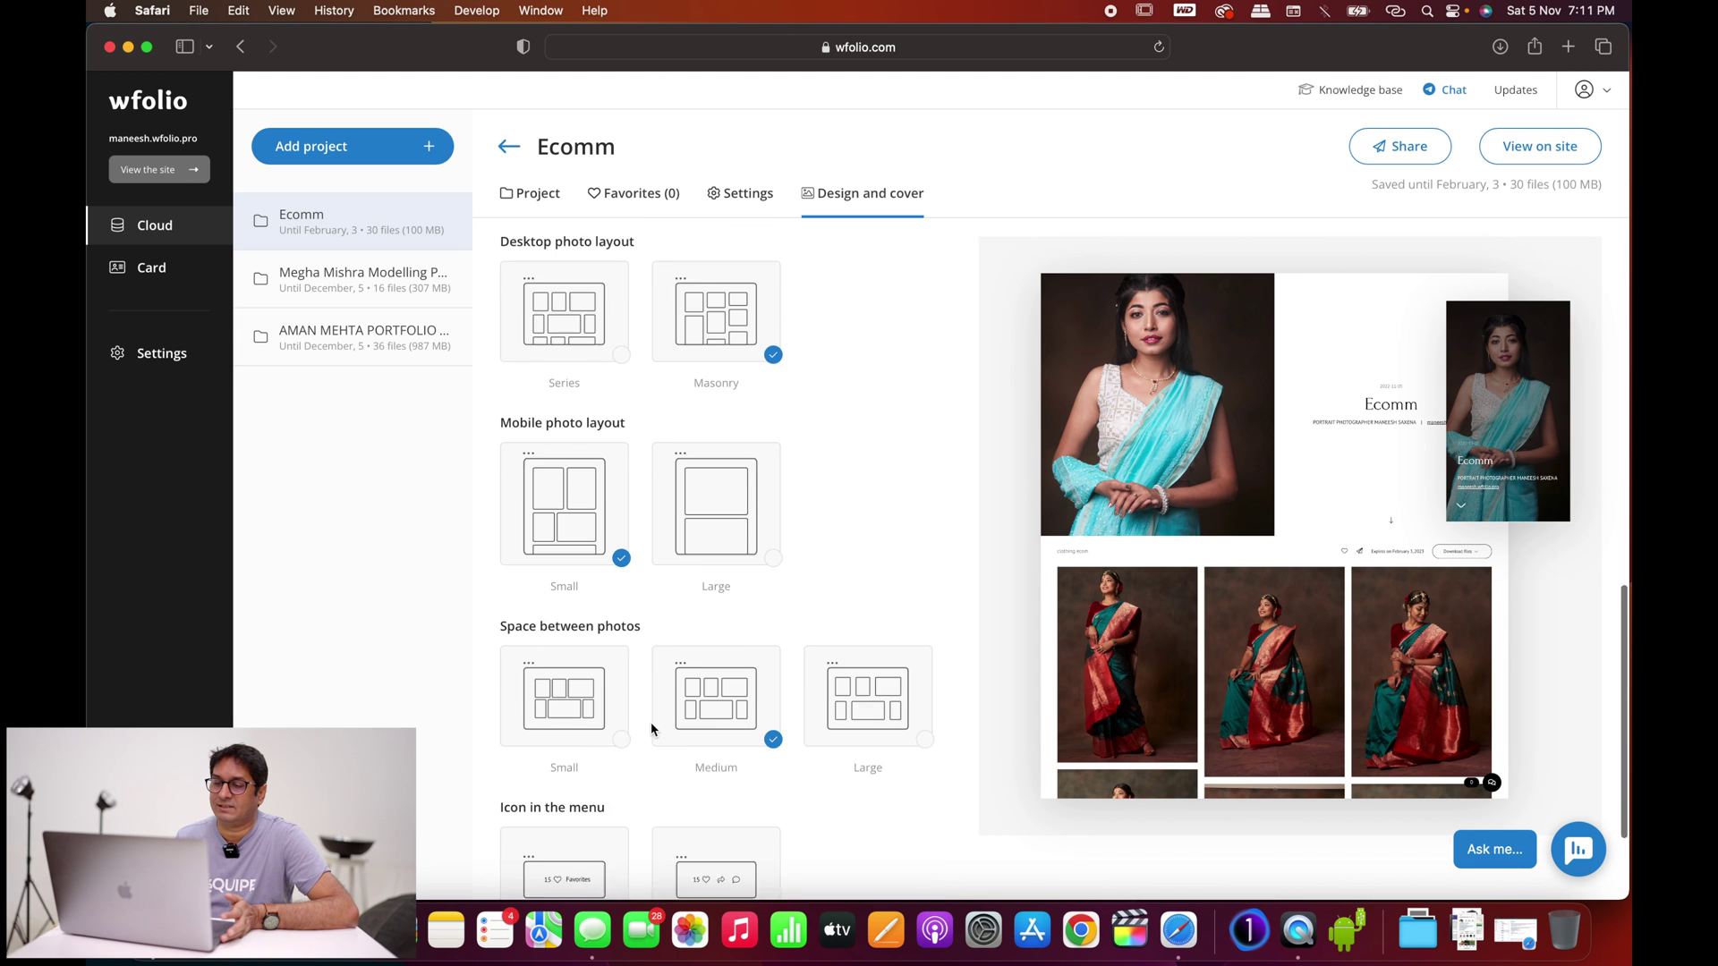
pyautogui.scroll(-3, 652, 729)
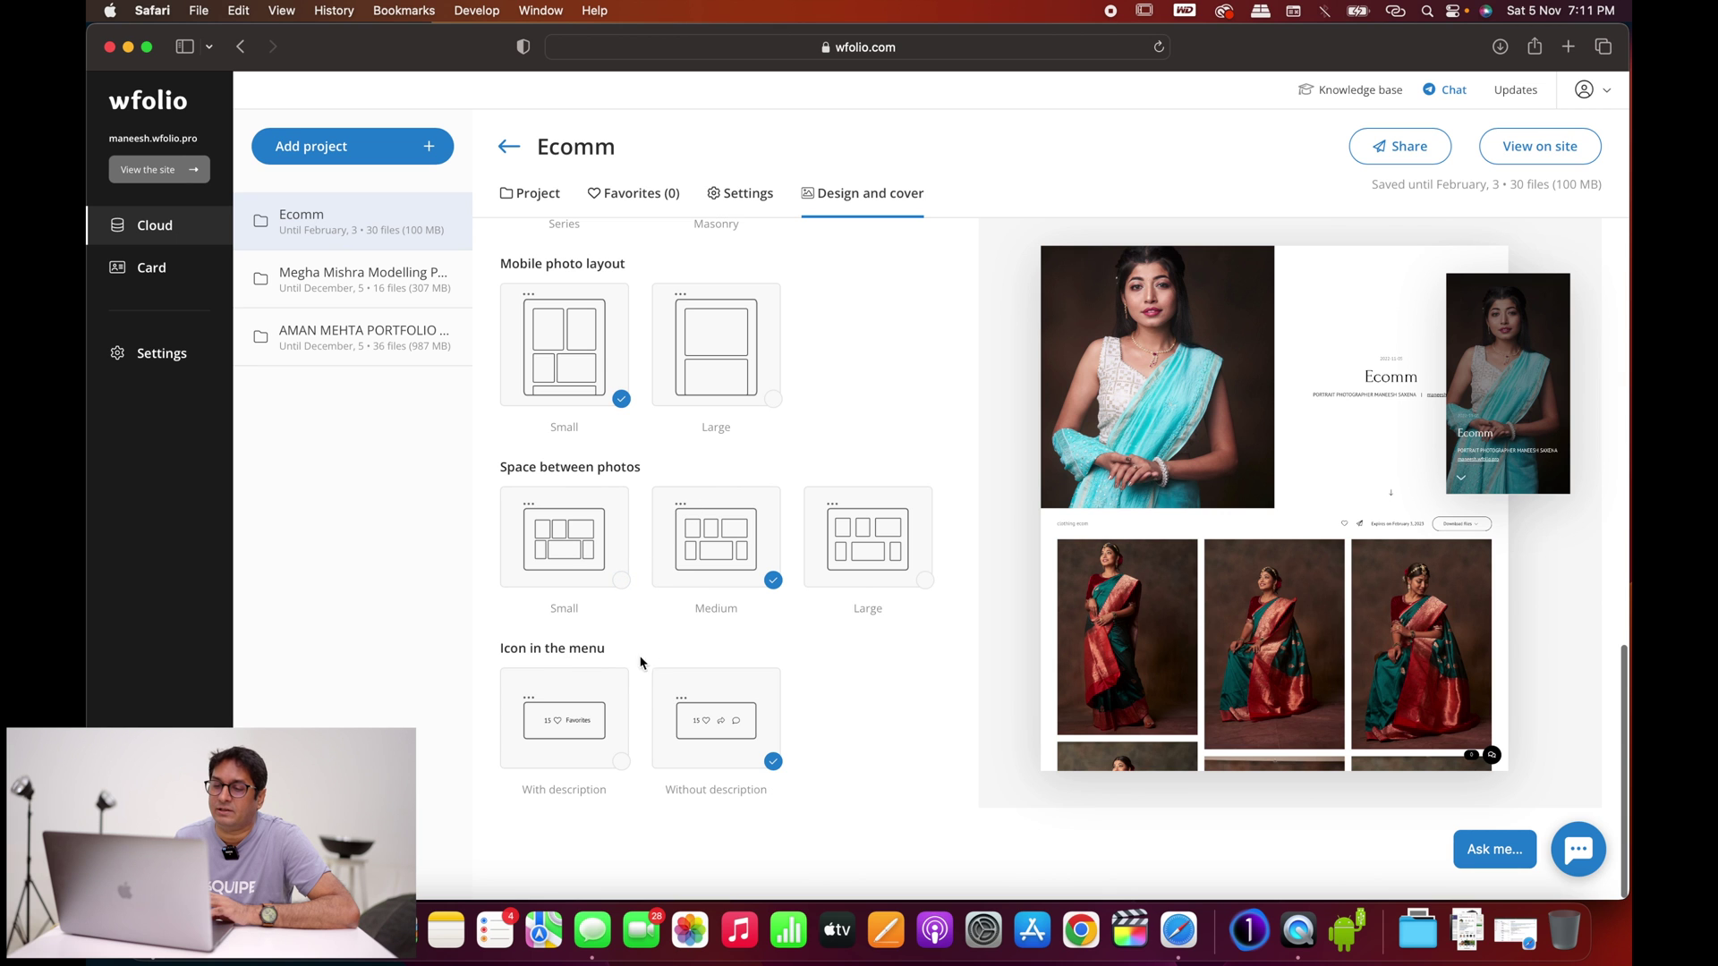
pyautogui.scroll(10, 698, 647)
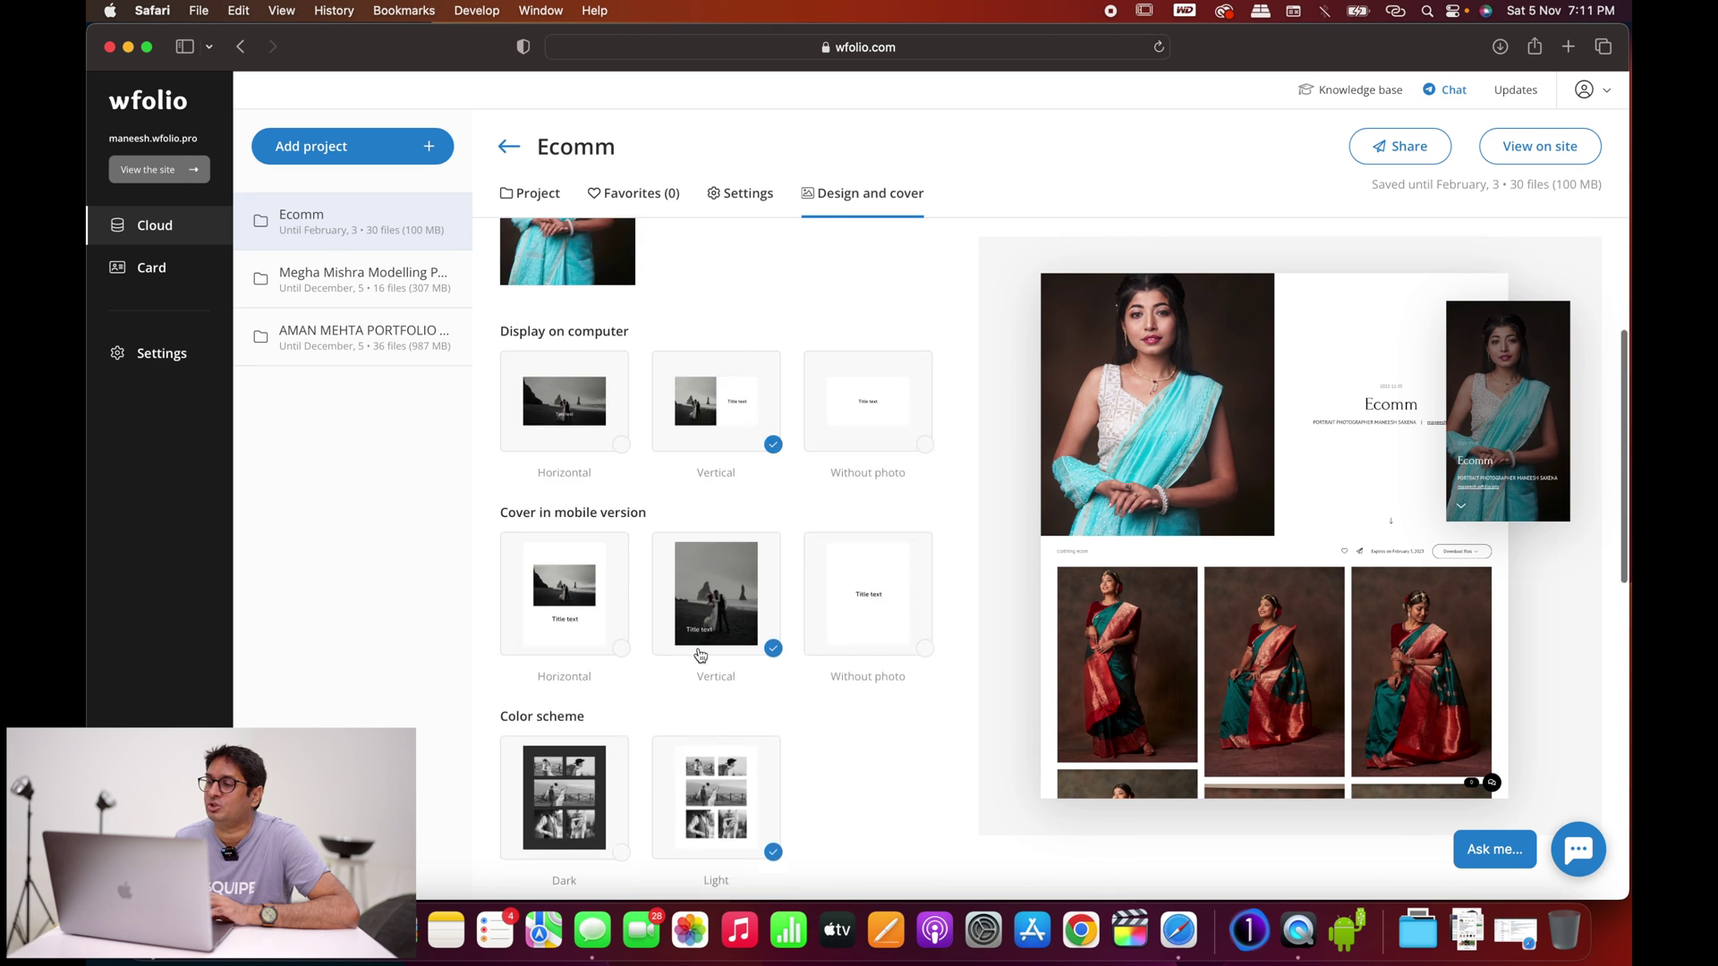
pyautogui.scroll(4, 700, 655)
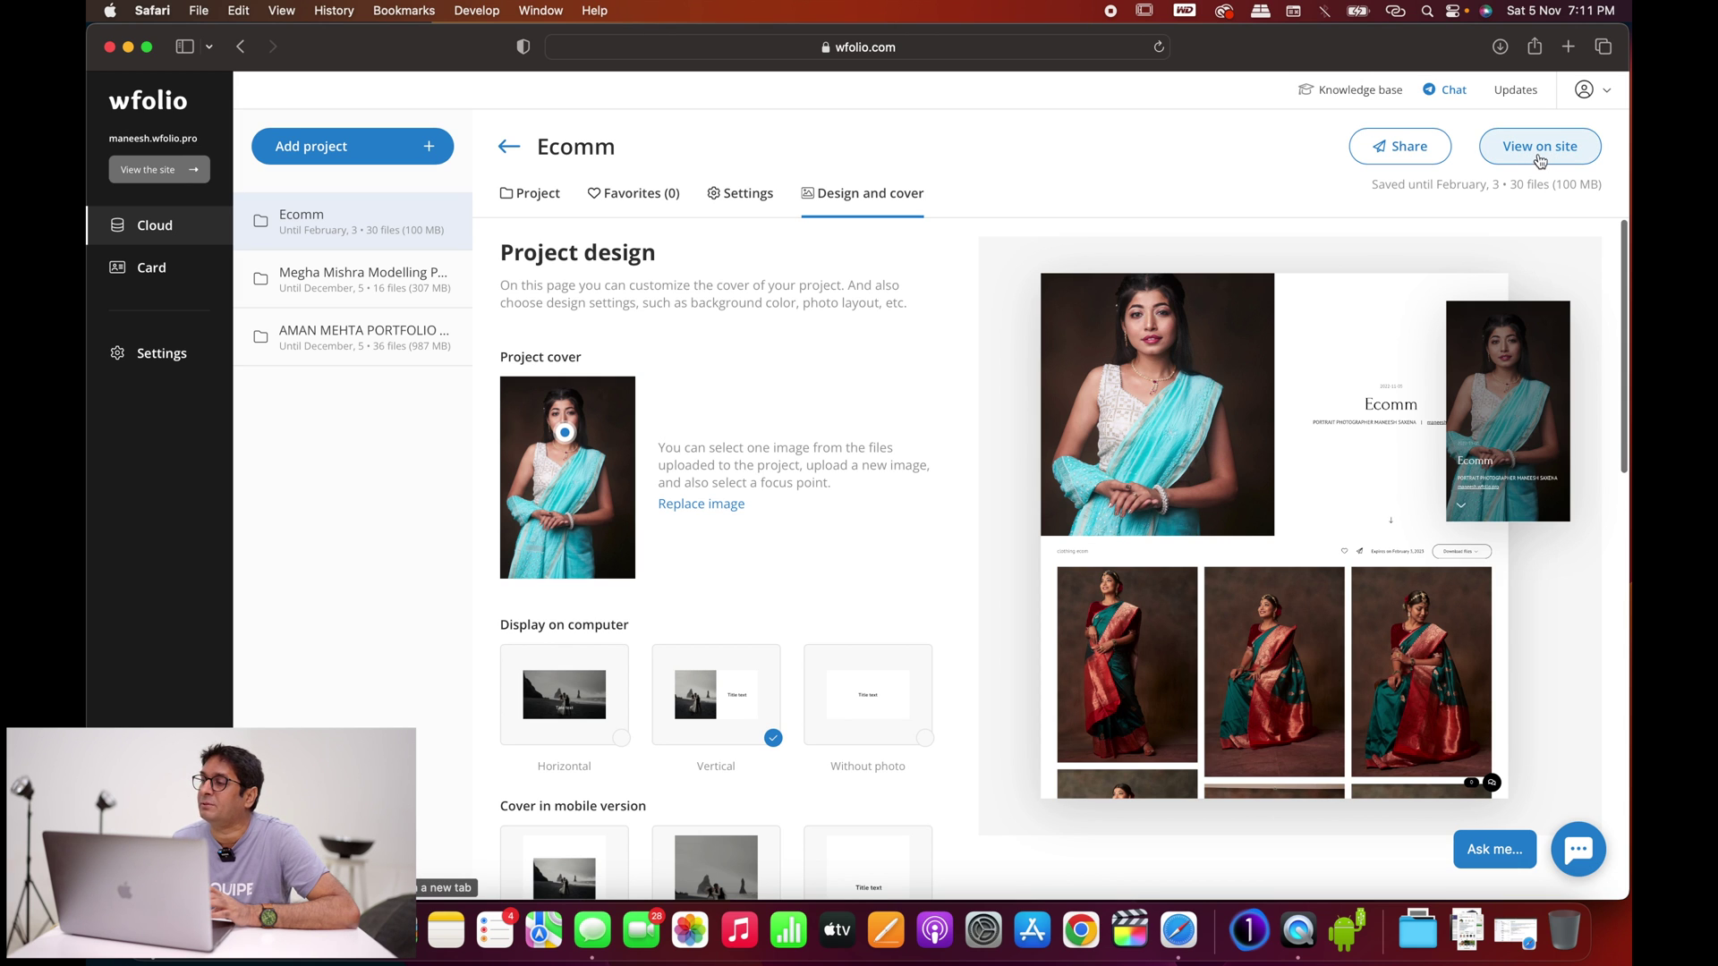
# Step: Open the Ecomm gallery's public page in a new tab and scroll through its photos
pyautogui.click(1540, 148)
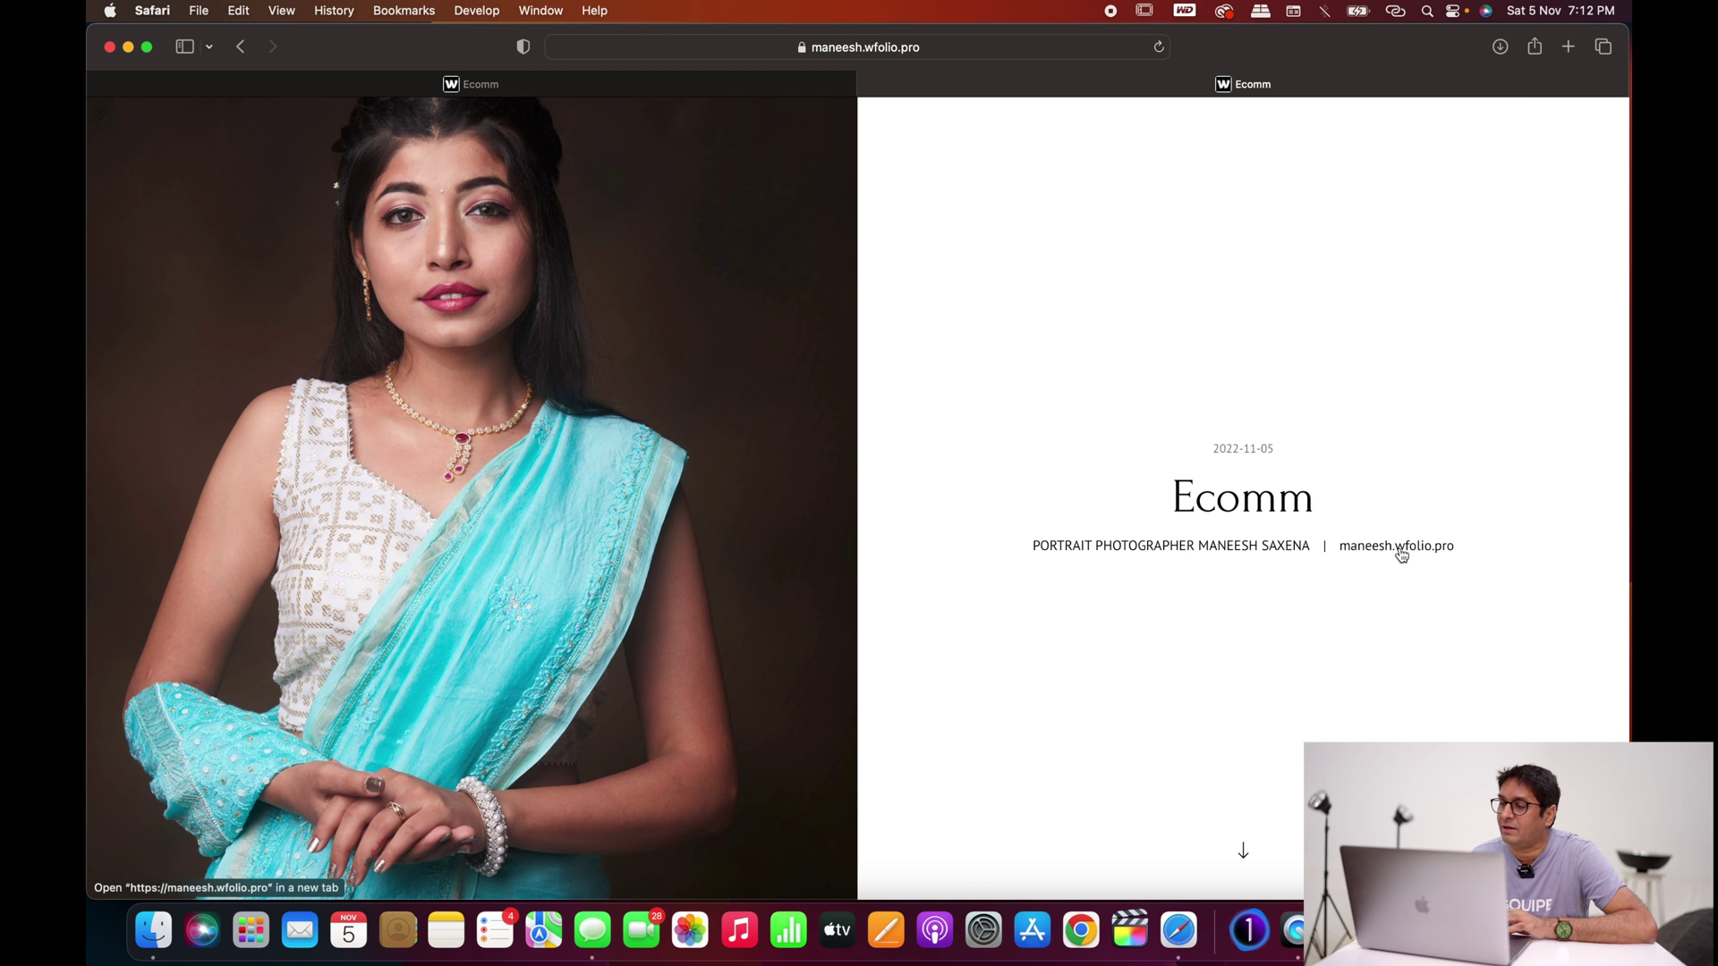
pyautogui.scroll(-3, 1401, 555)
pyautogui.scroll(-10, 1401, 555)
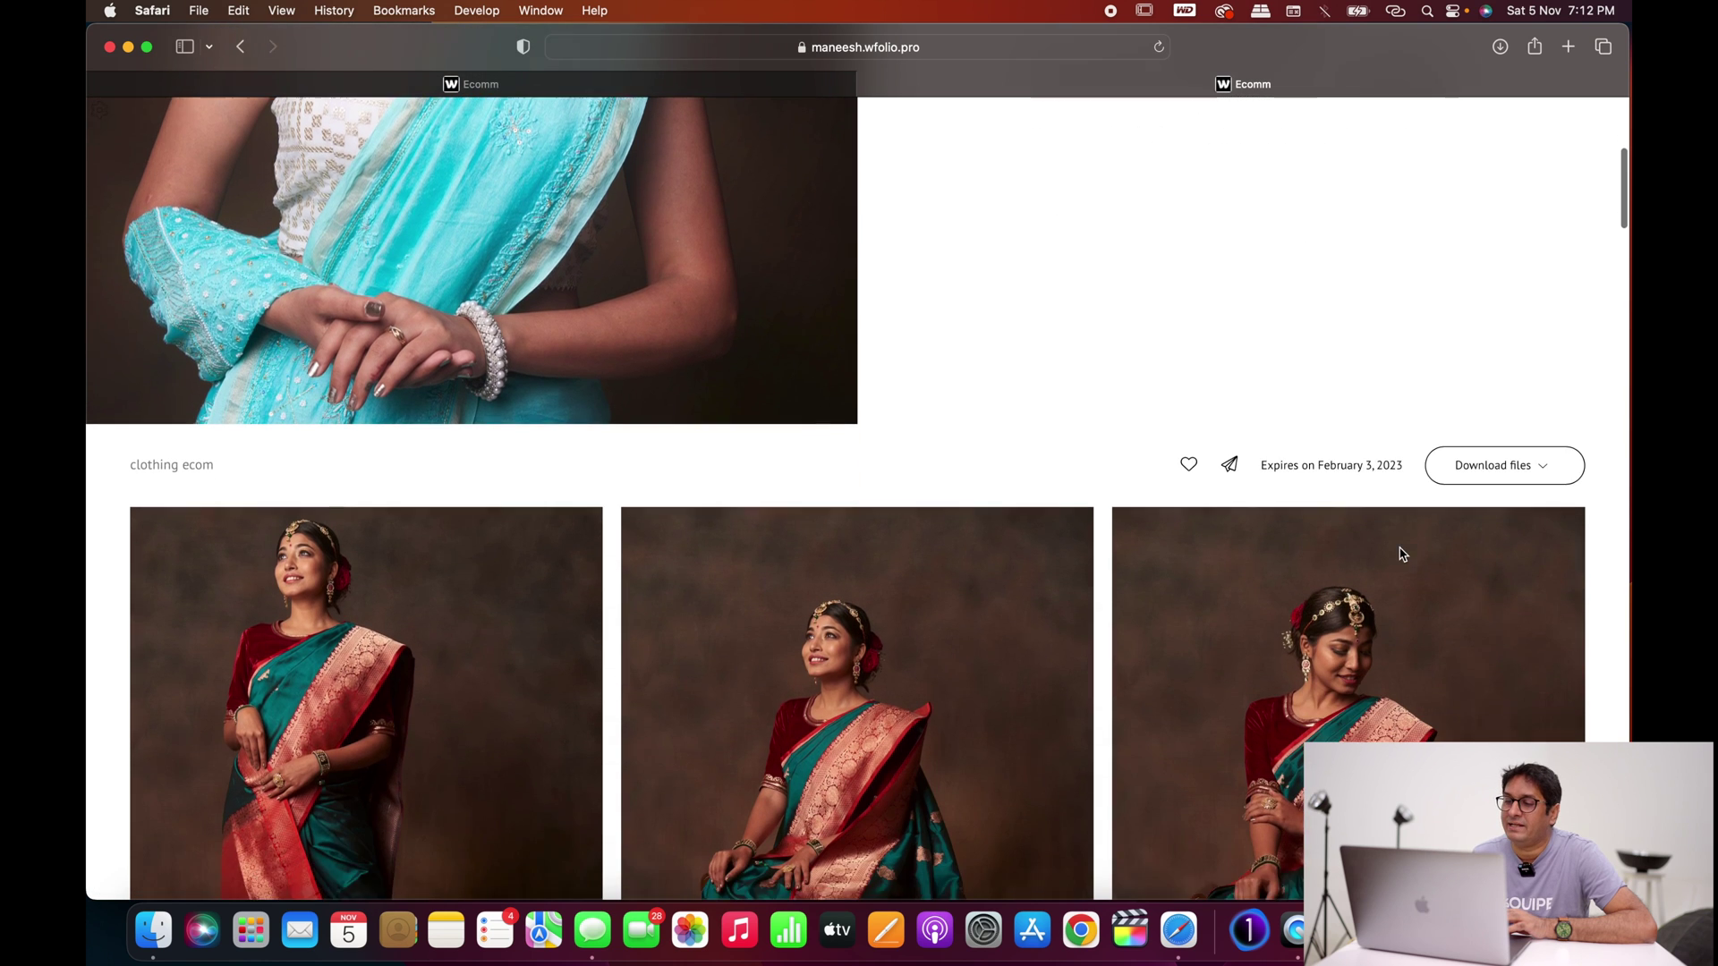
pyautogui.scroll(-12, 1401, 548)
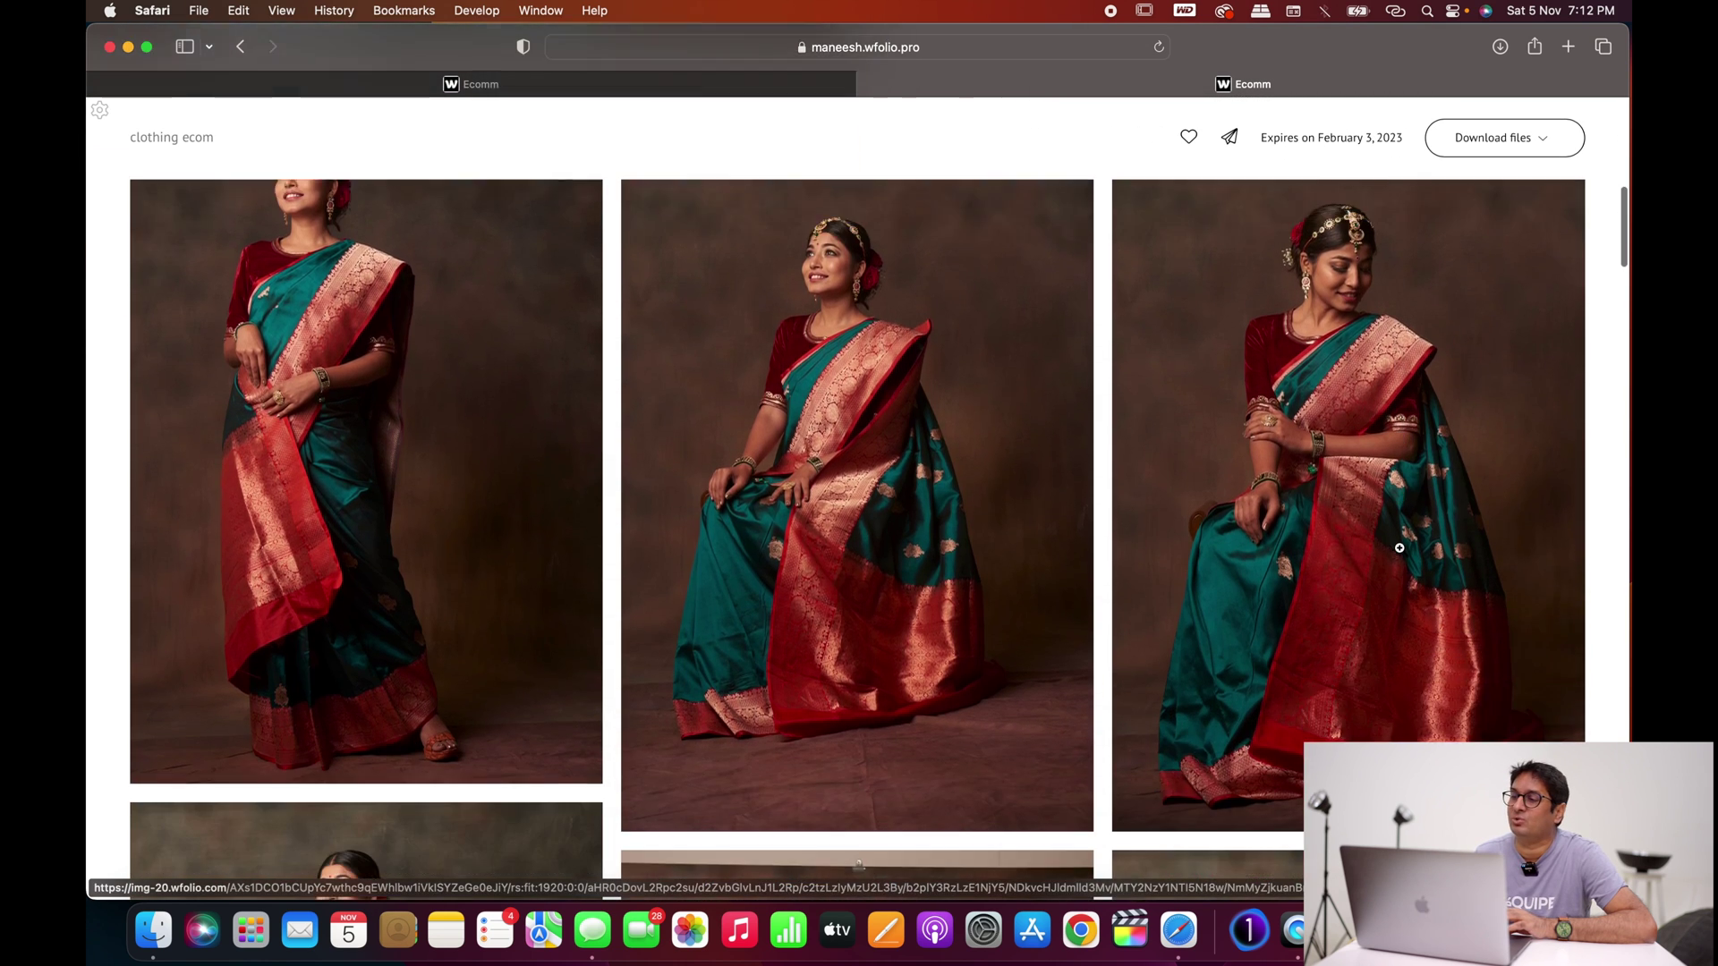
pyautogui.scroll(-20, 1401, 549)
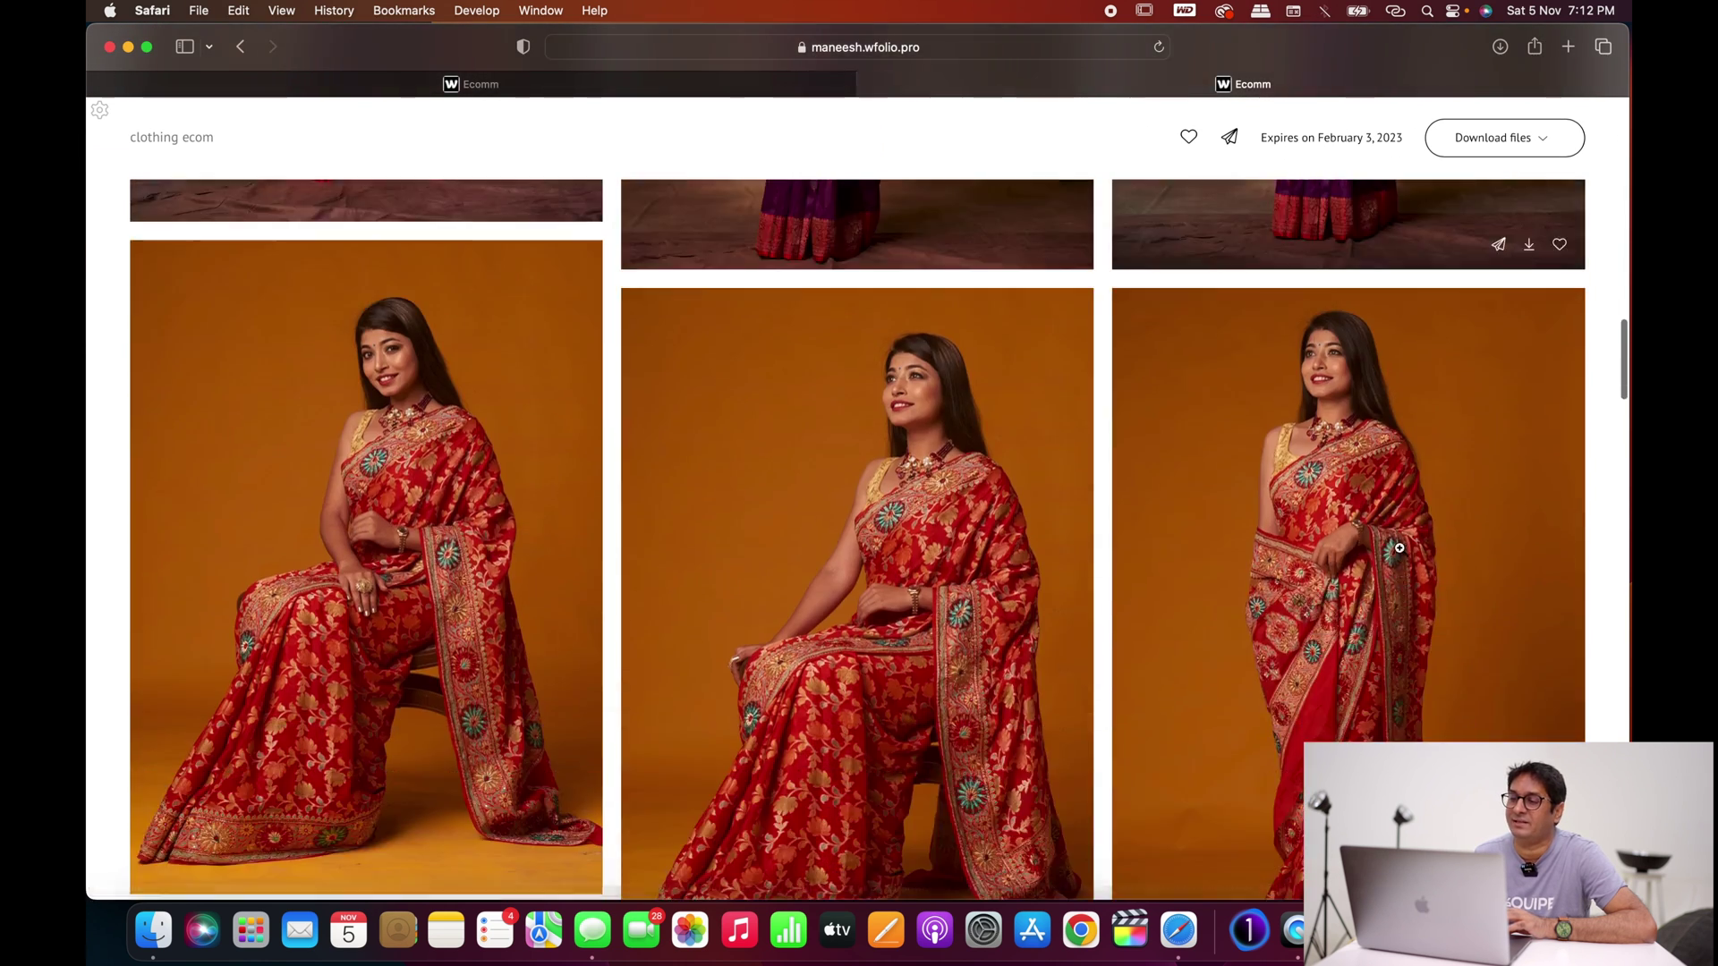
pyautogui.scroll(-7, 1399, 548)
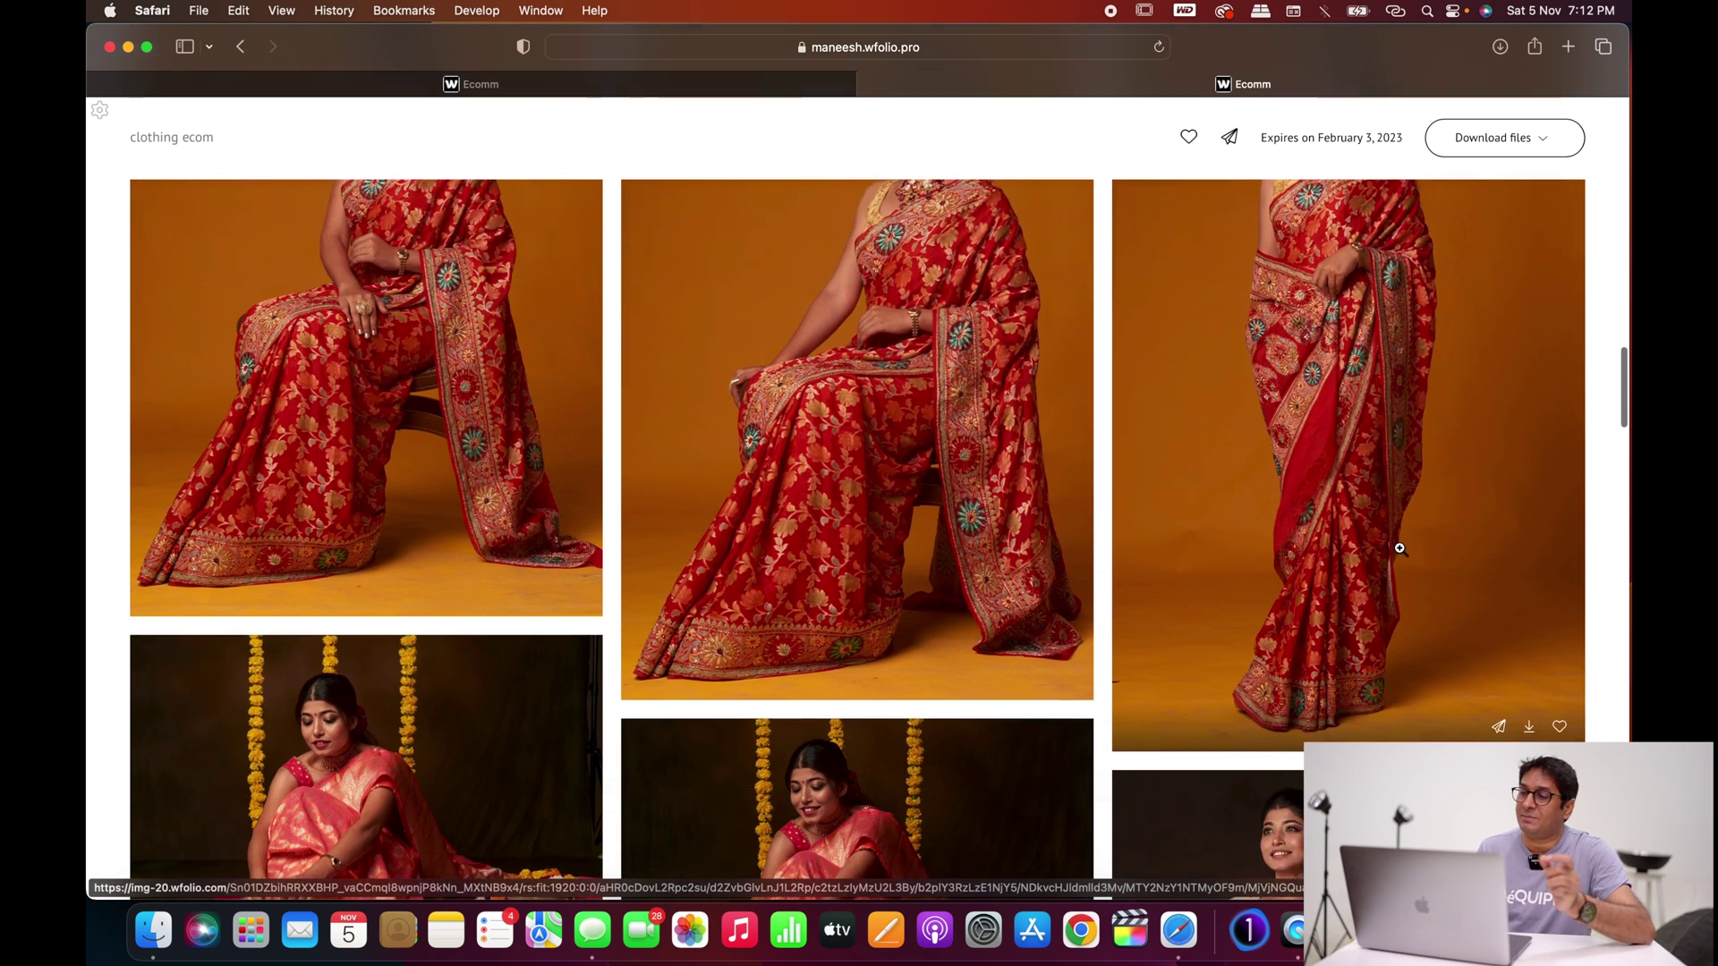
pyautogui.scroll(-7, 1400, 548)
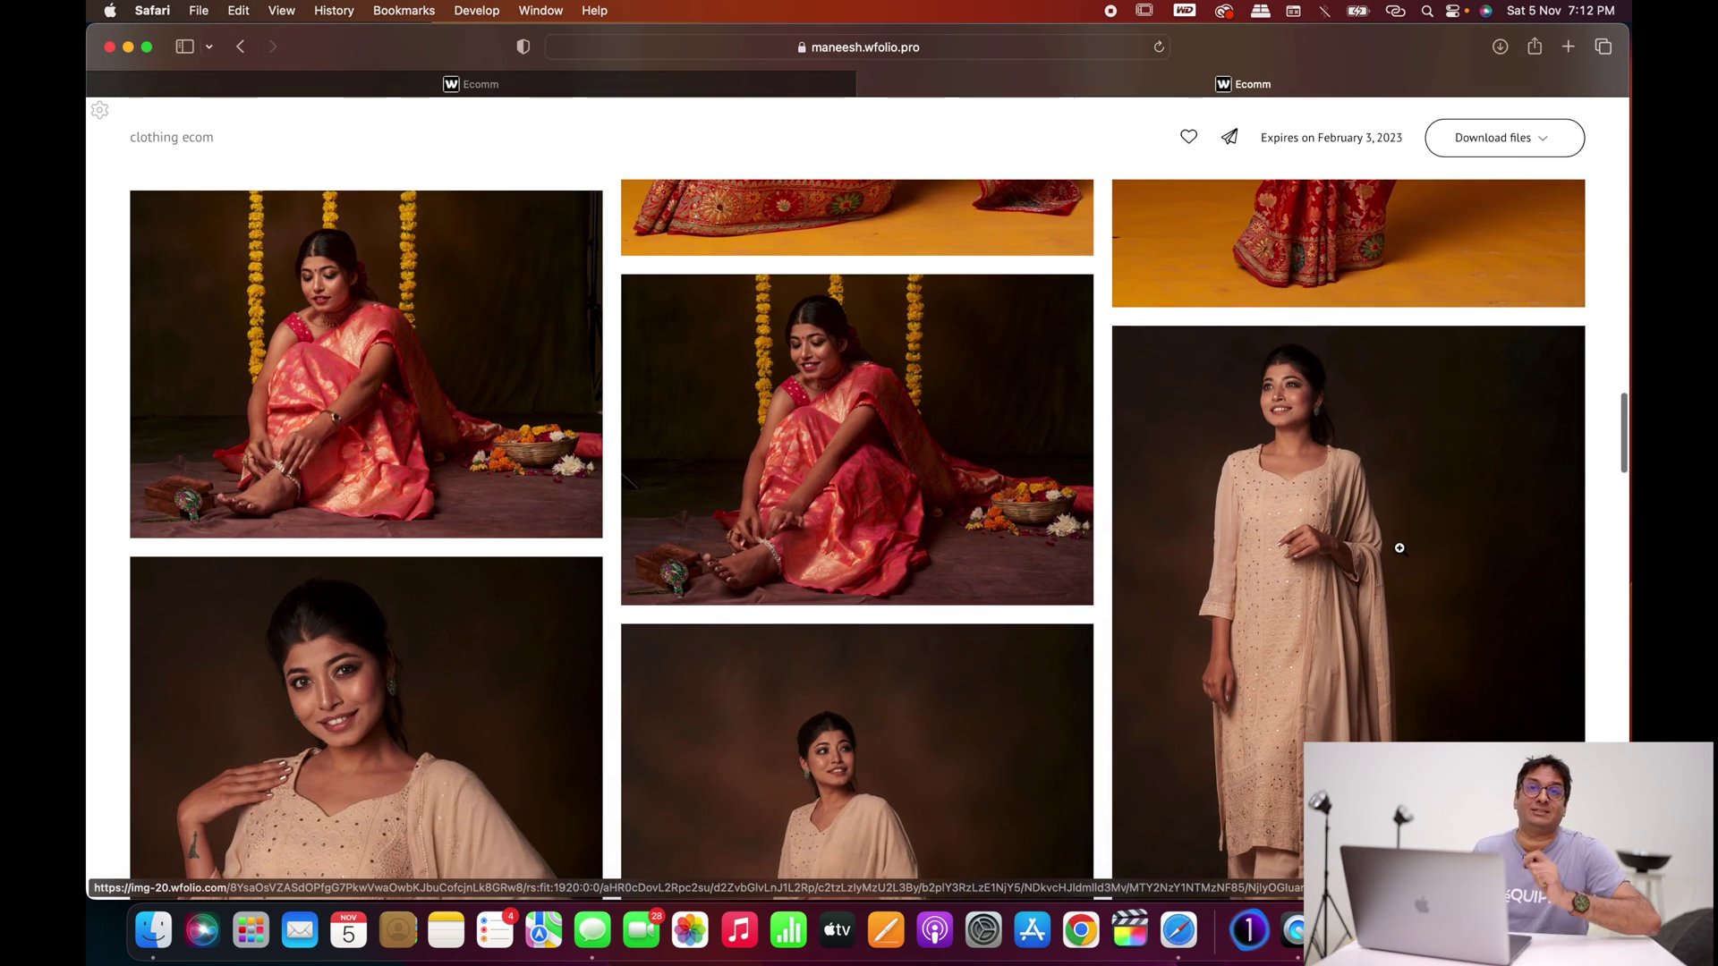
pyautogui.scroll(-5, 1399, 548)
pyautogui.scroll(-6, 1399, 548)
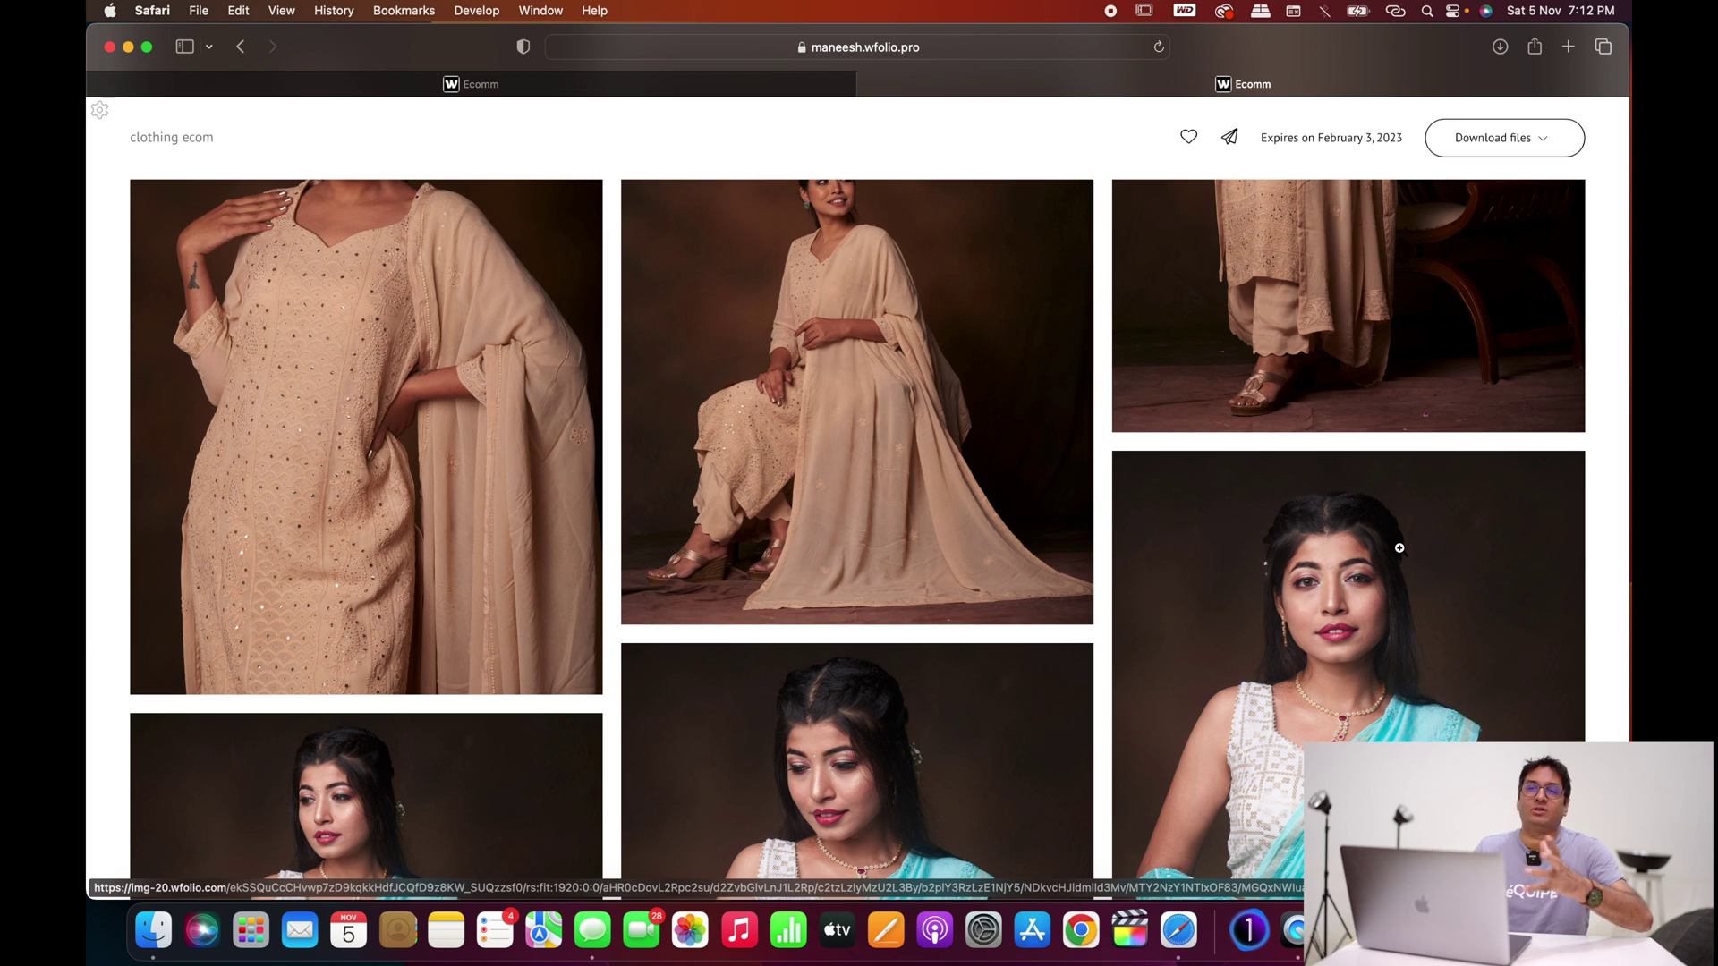
pyautogui.scroll(-4, 1399, 547)
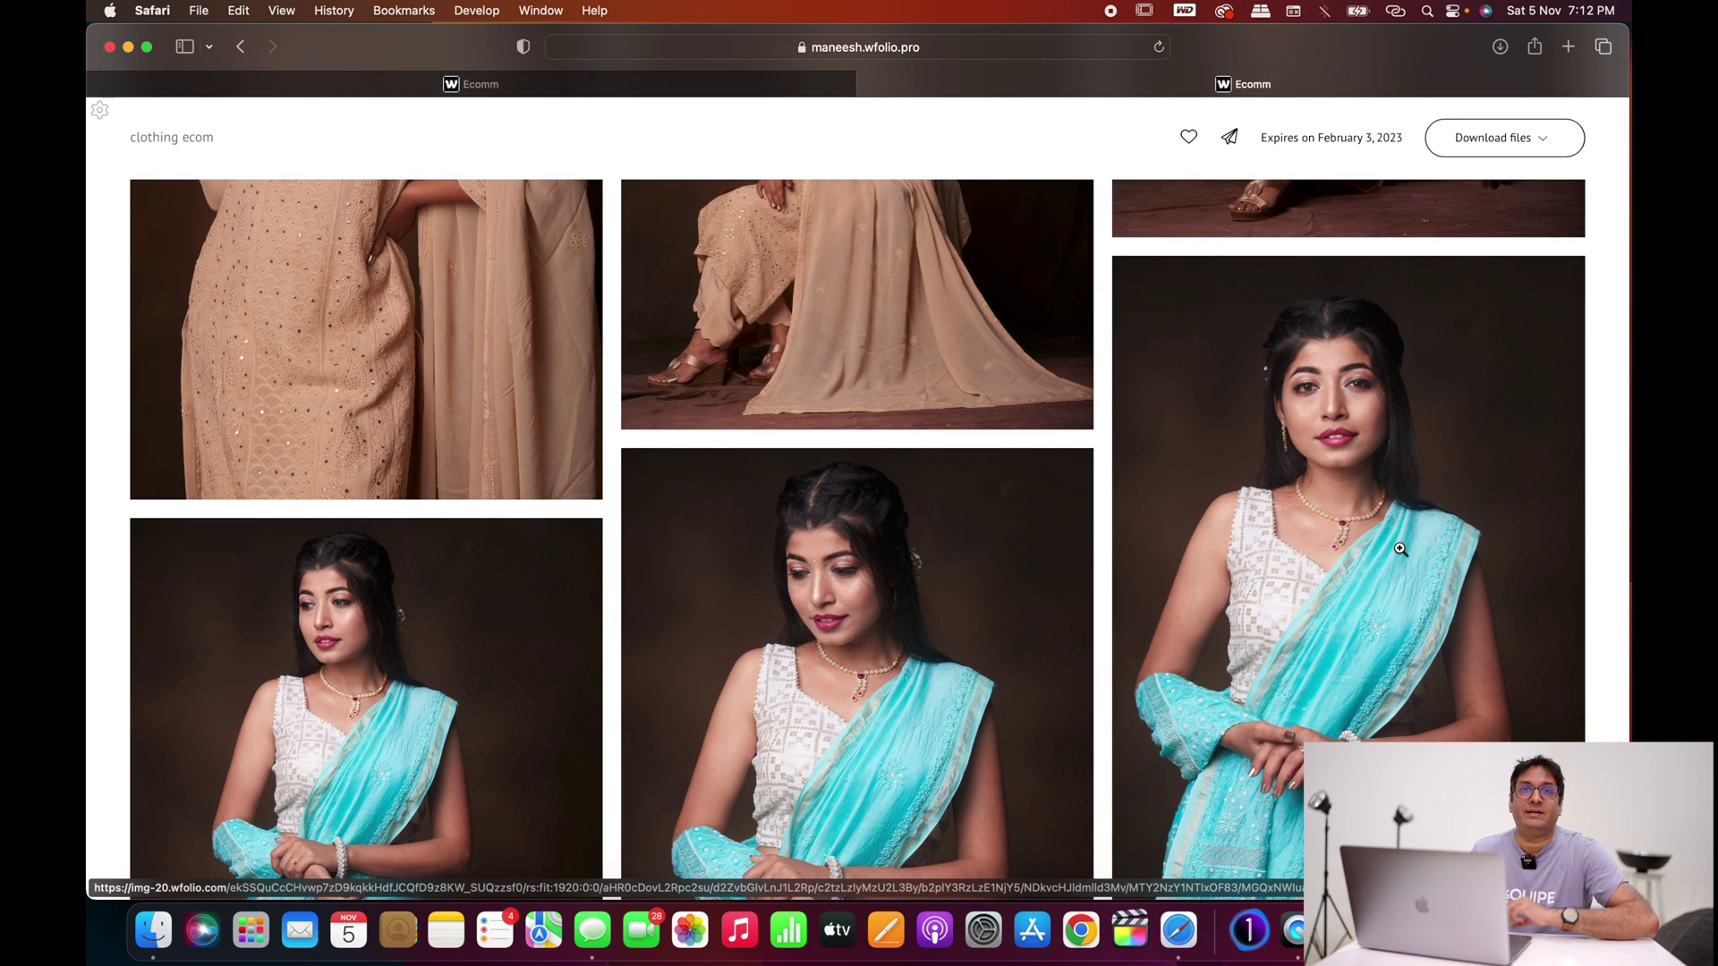
pyautogui.scroll(-12, 1399, 547)
pyautogui.scroll(20, 1399, 548)
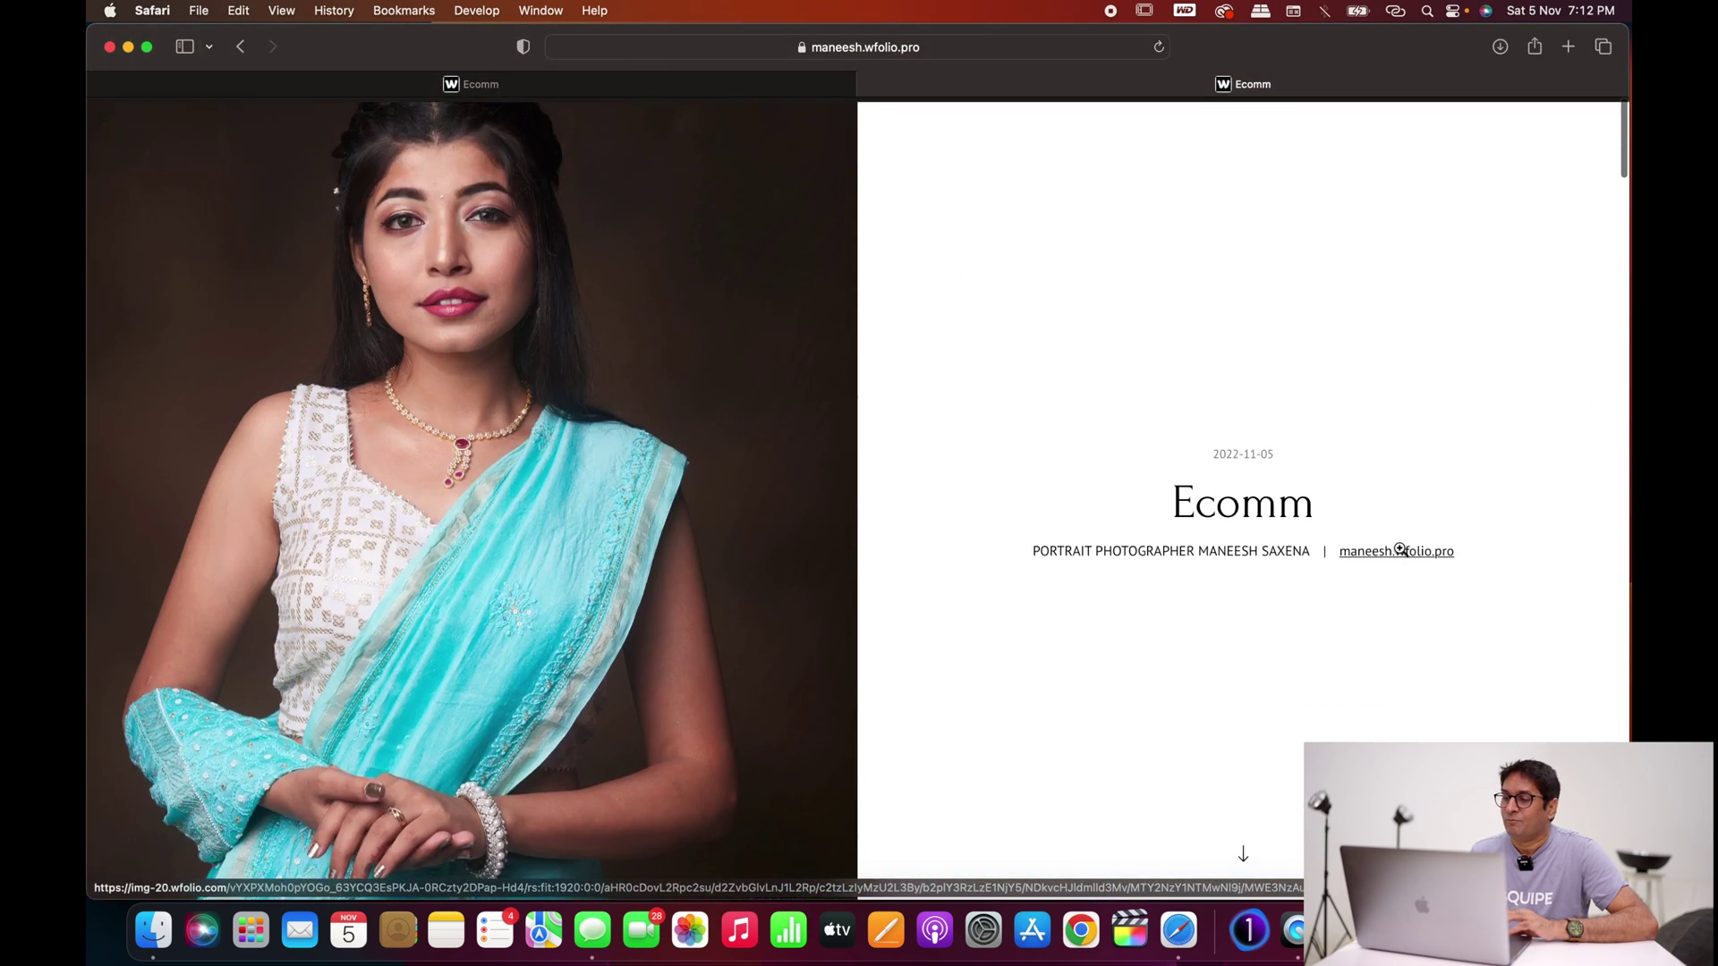
pyautogui.scroll(-9, 1400, 549)
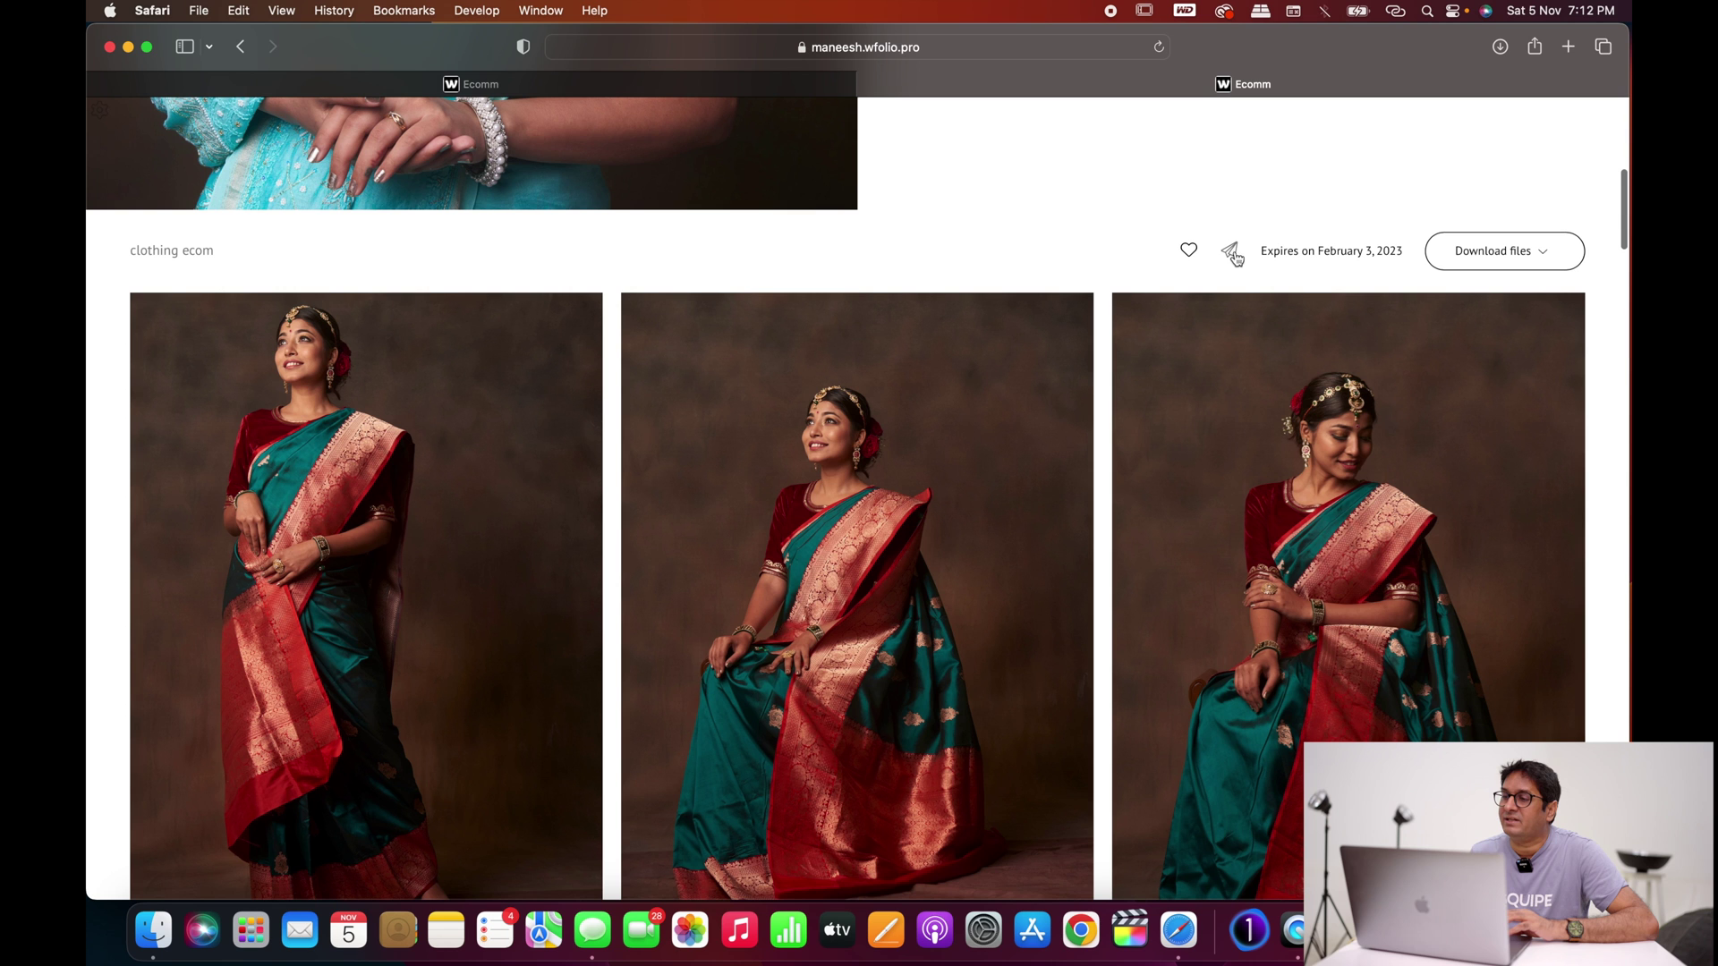
pyautogui.scroll(-3, 1093, 376)
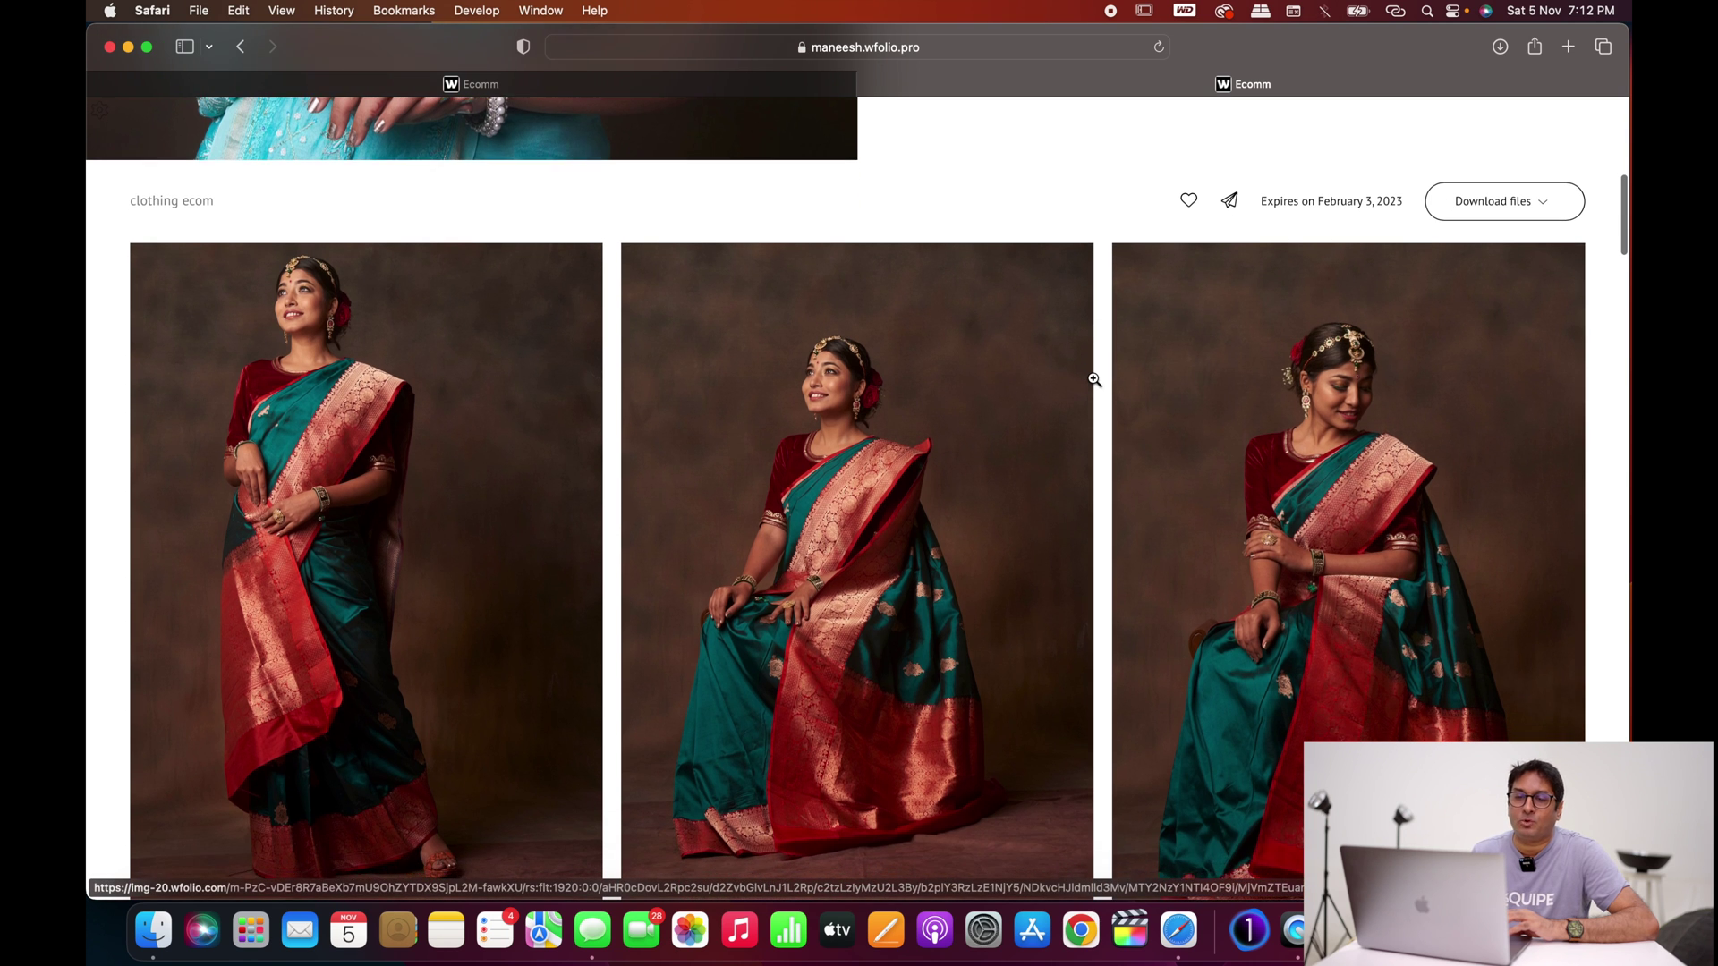
# Step: View the first two saree photos full-size, ending on Image2882.jpg
pyautogui.click(386, 279)
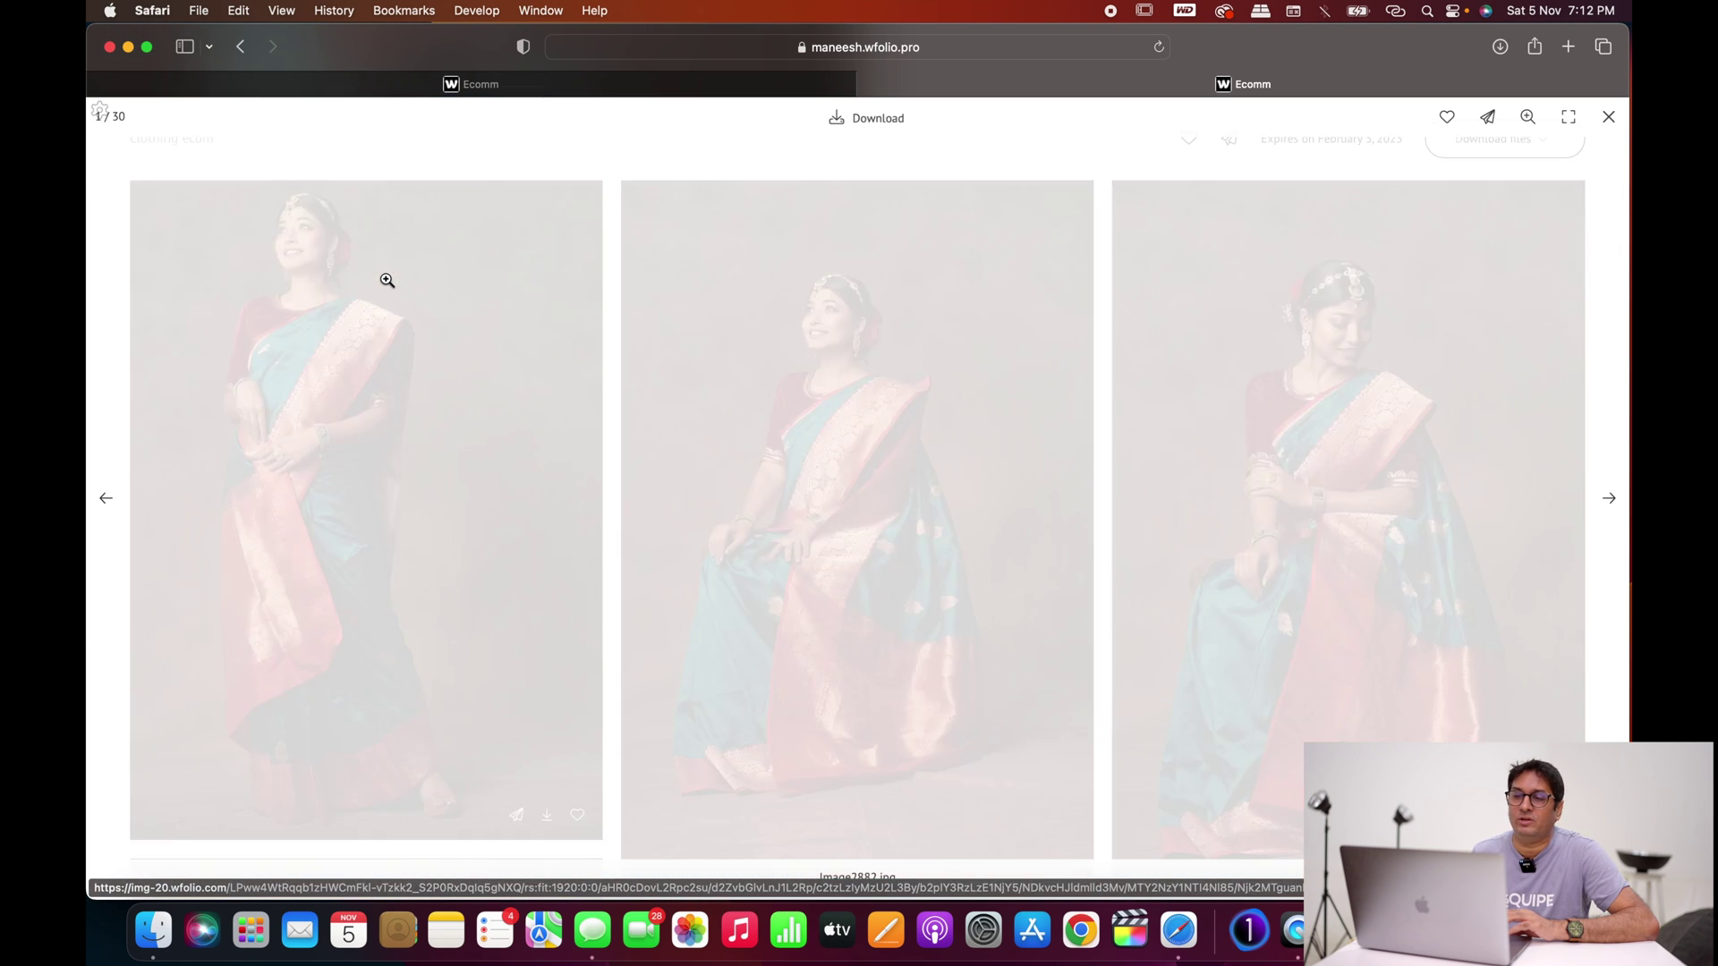
pyautogui.press('Escape')
pyautogui.click(888, 338)
pyautogui.press('Escape')
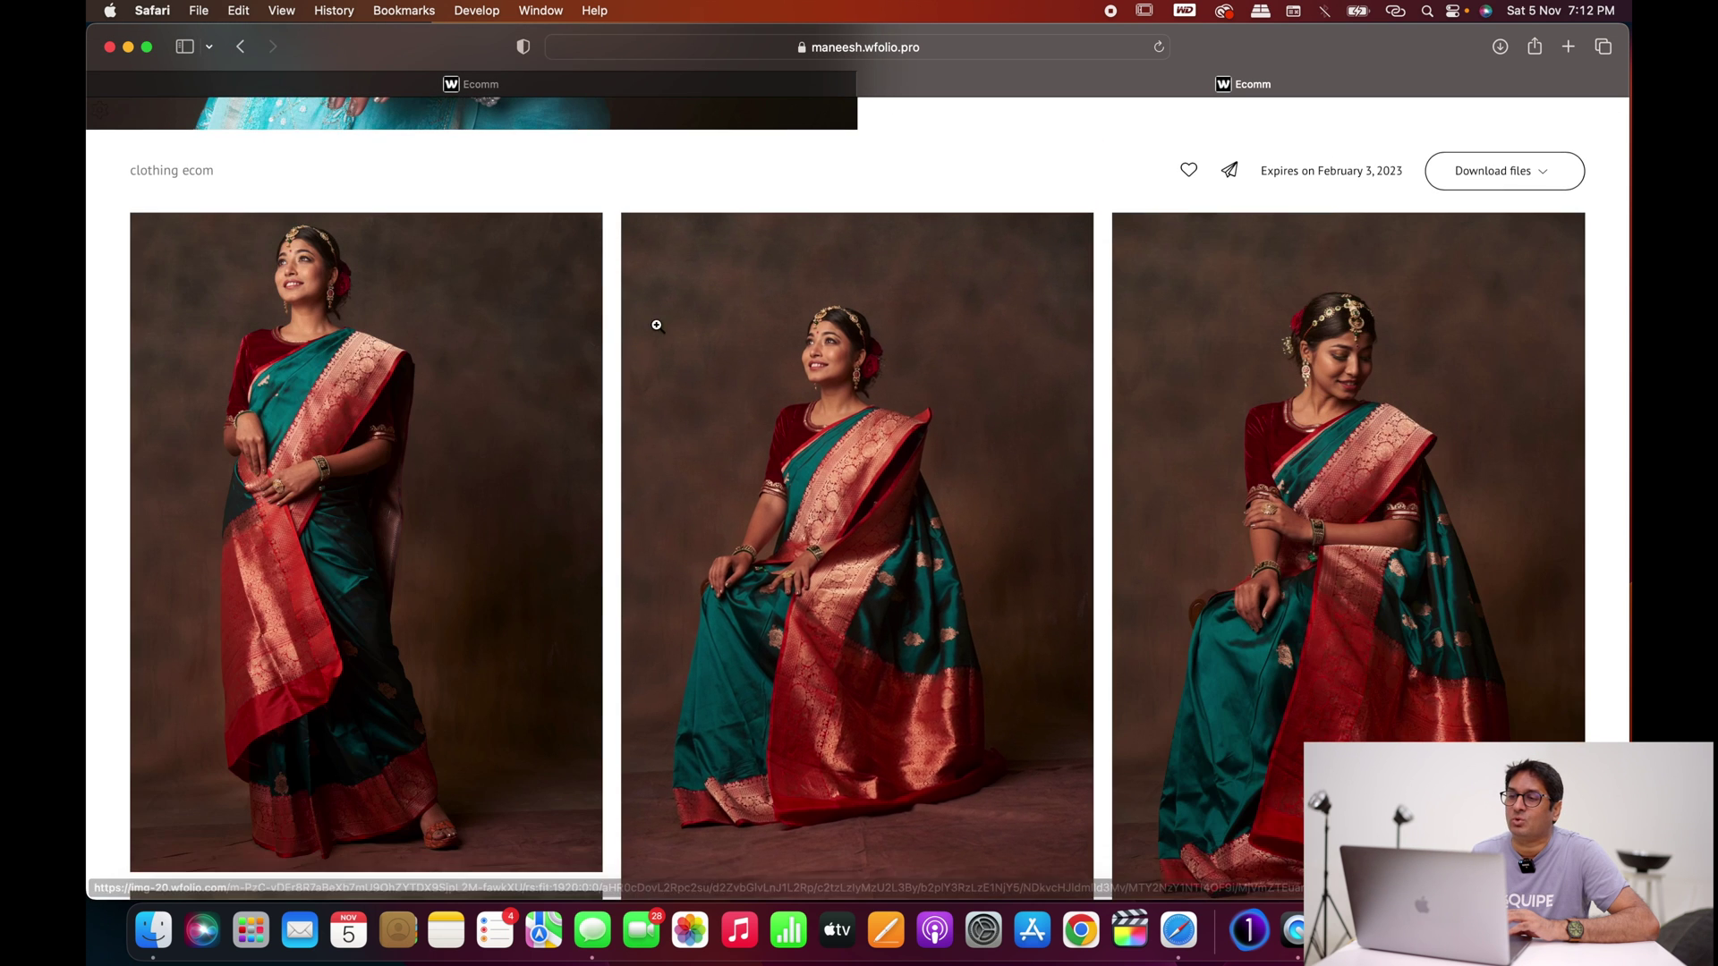
pyautogui.click(403, 400)
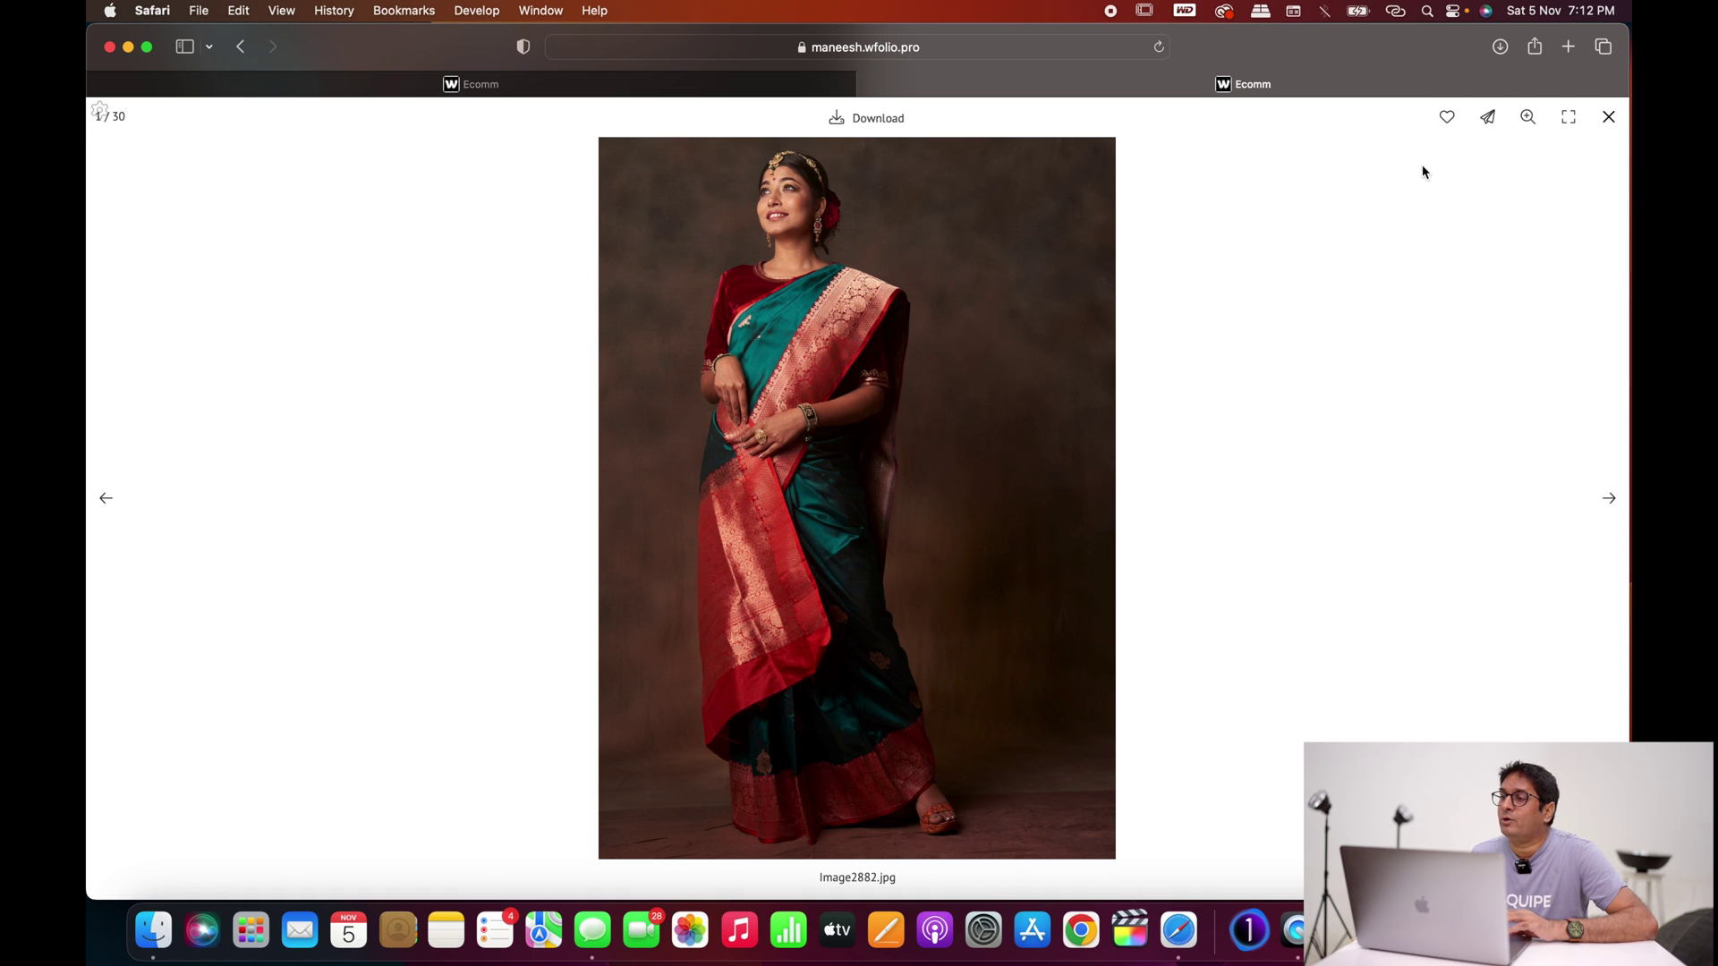
# Step: Add Image2882.jpg to a new favourites list named 'retouch'
pyautogui.click(1447, 120)
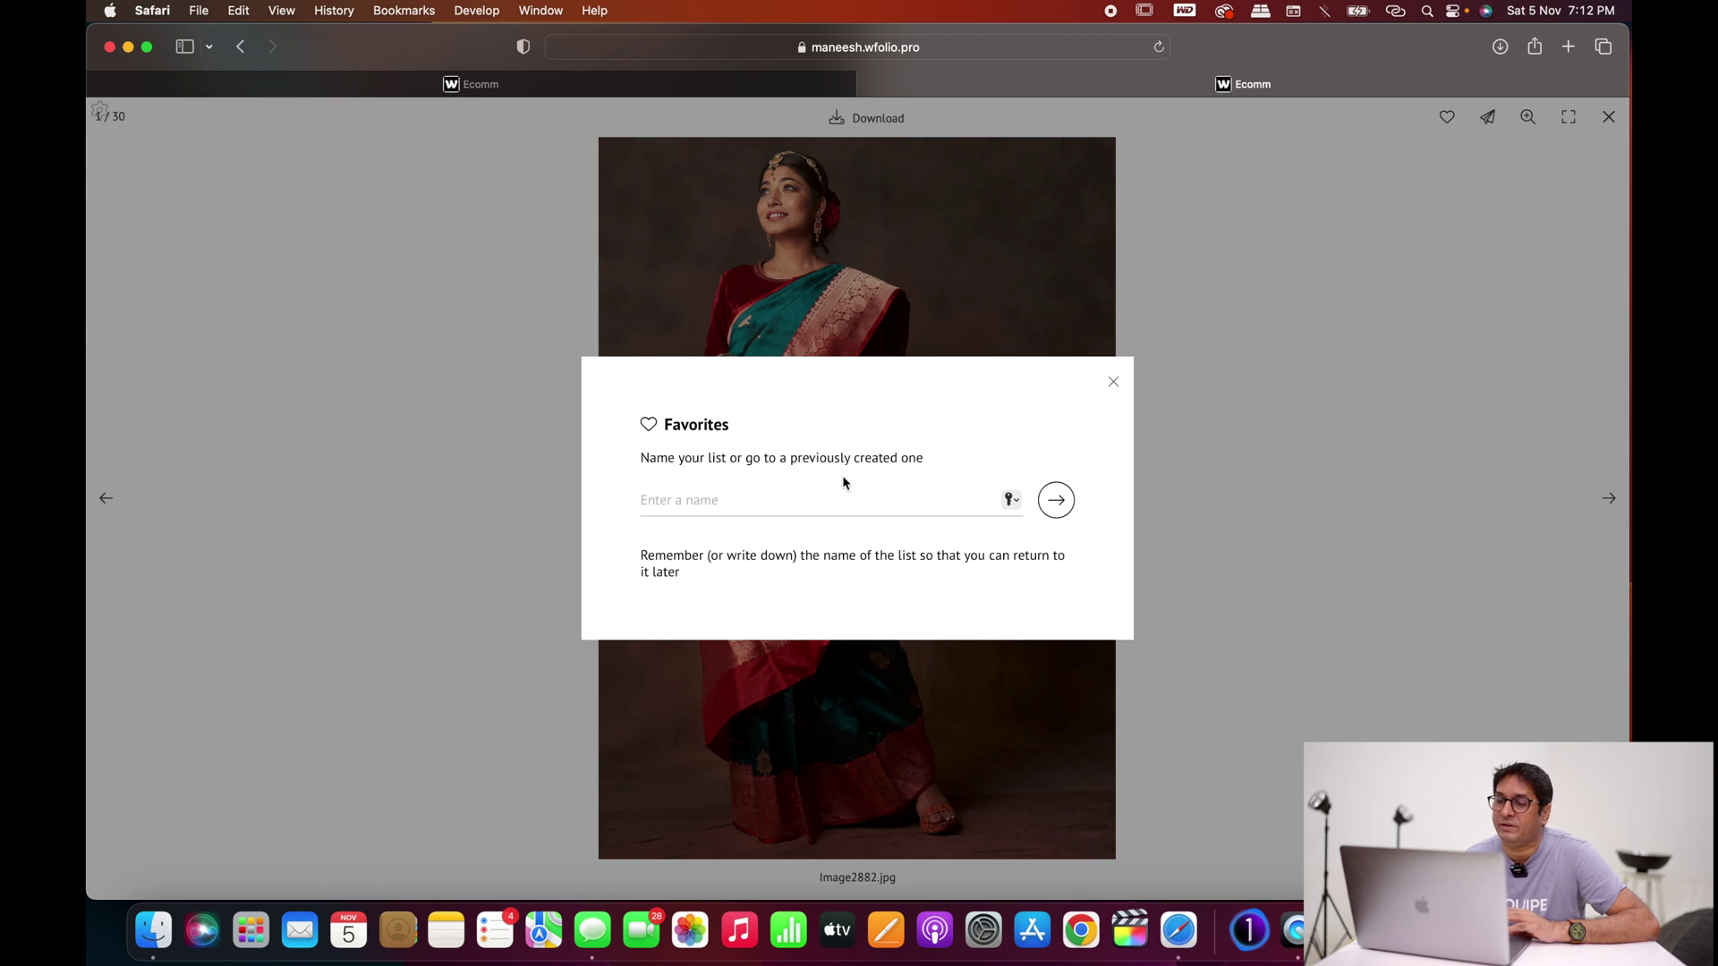
pyautogui.click(685, 504)
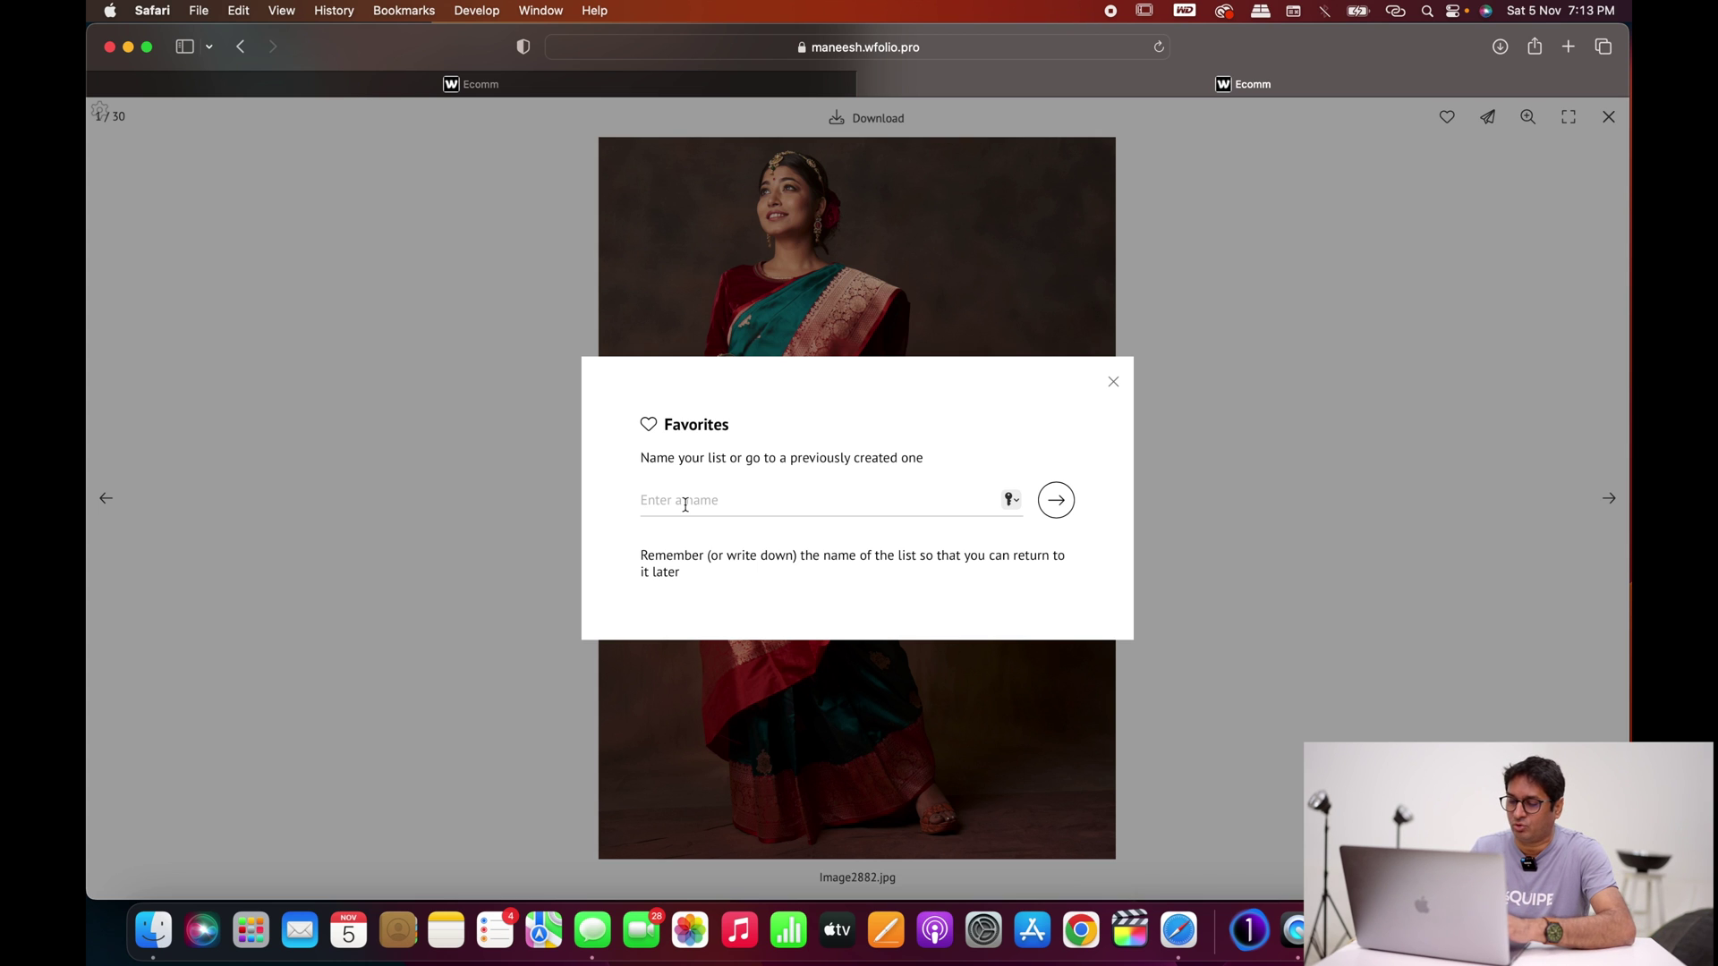
pyautogui.write('re')
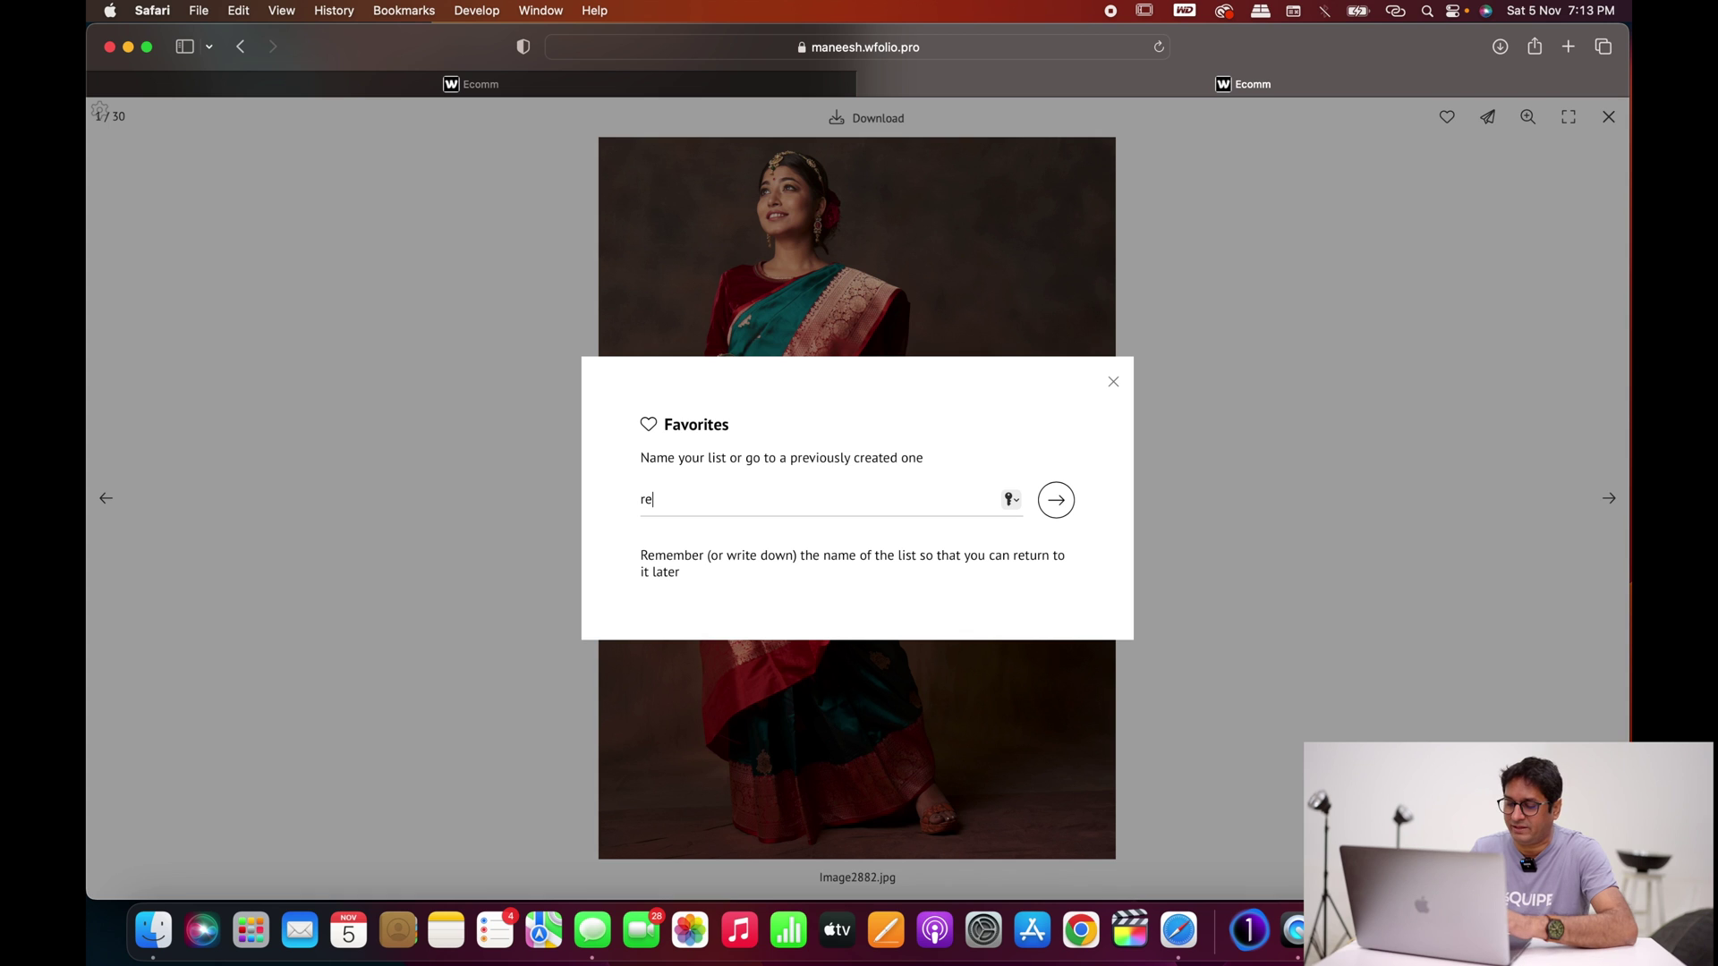
pyautogui.write('touch')
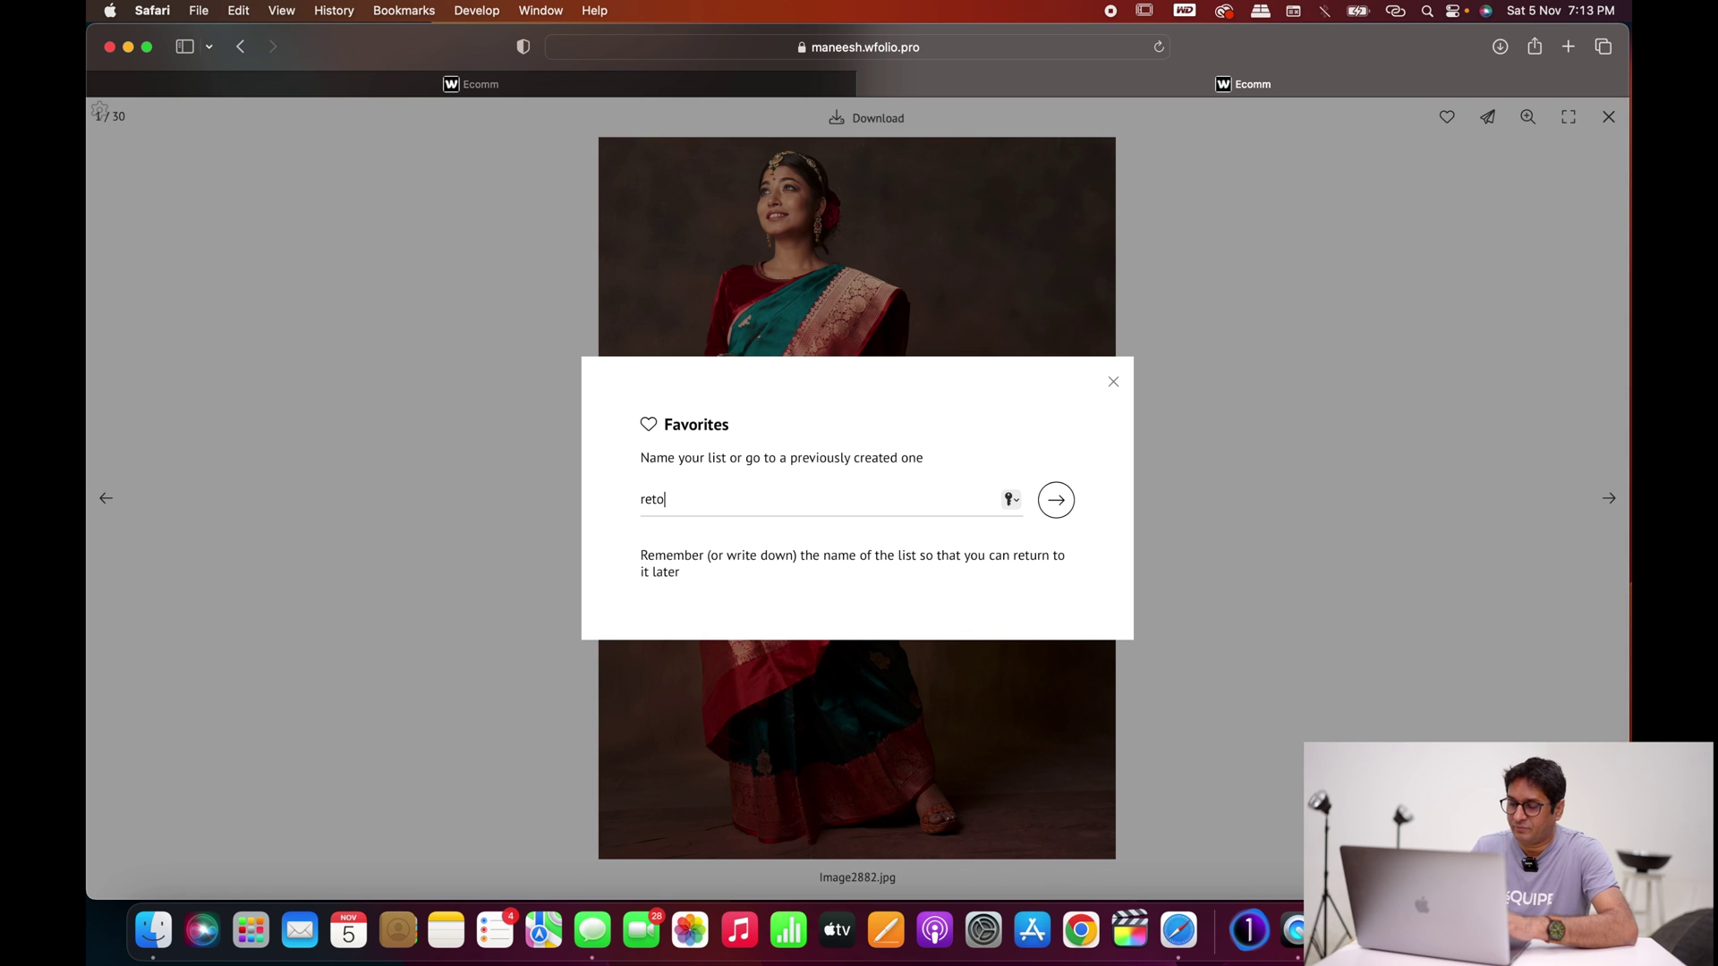
pyautogui.click(1056, 506)
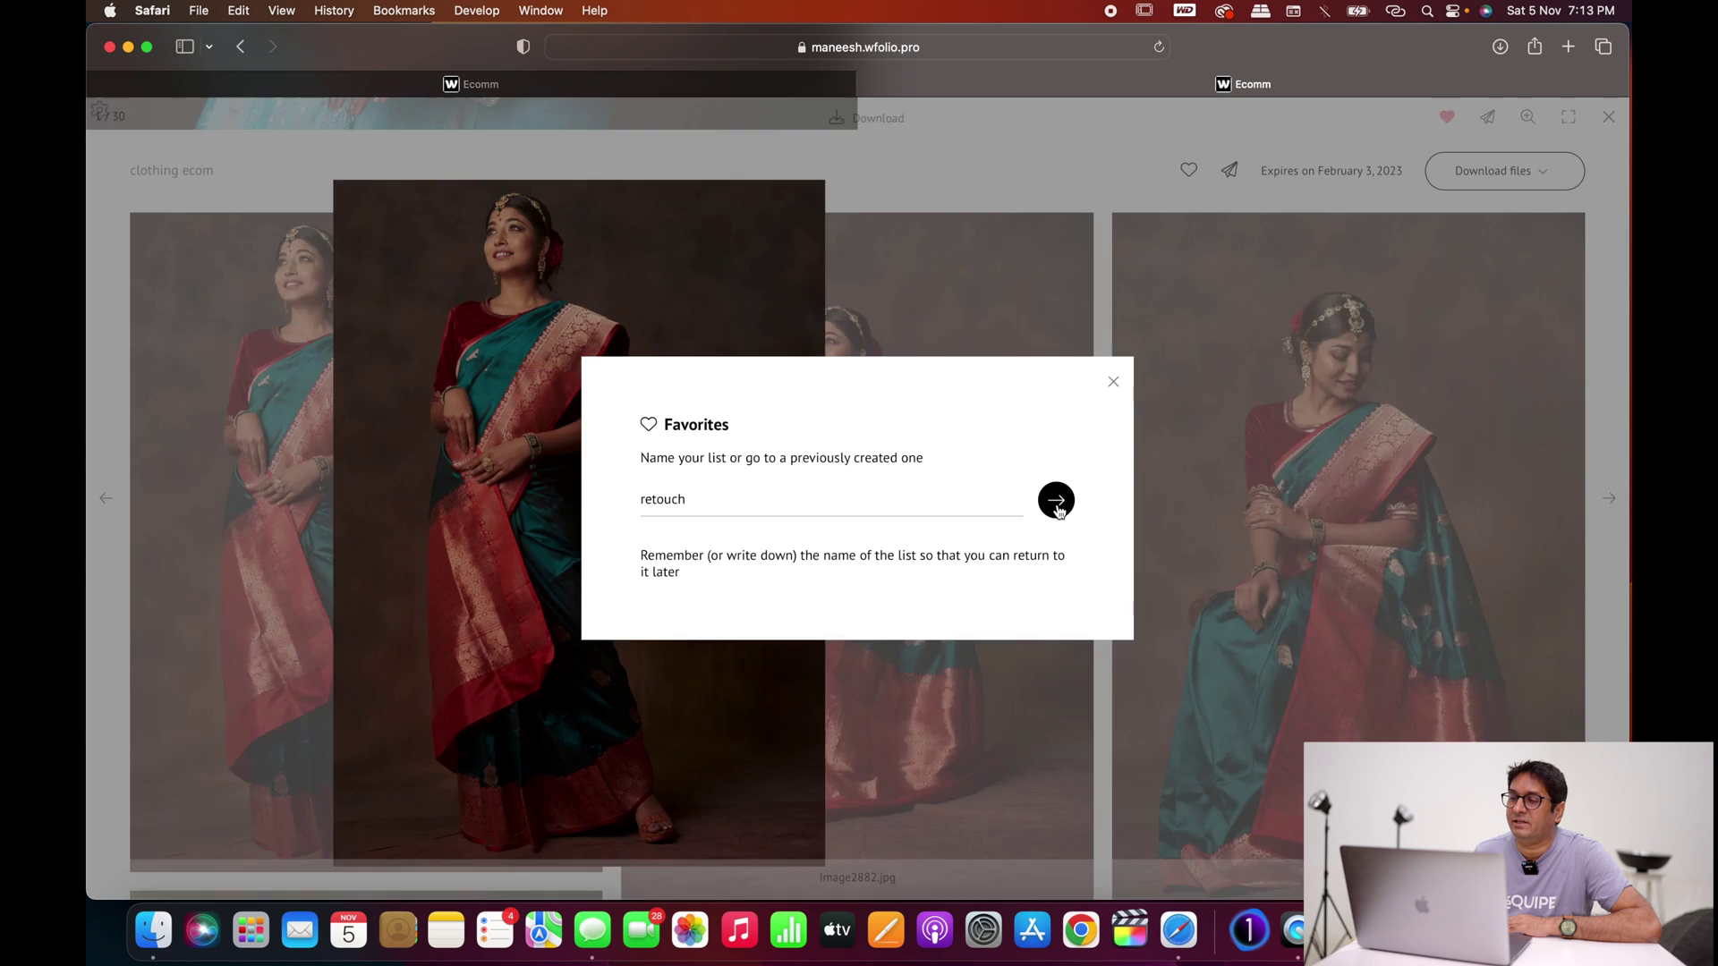
# Step: Open the orange-background red saree photo Image3021.jpg full-size, then close the viewer
pyautogui.scroll(-15, 1033, 540)
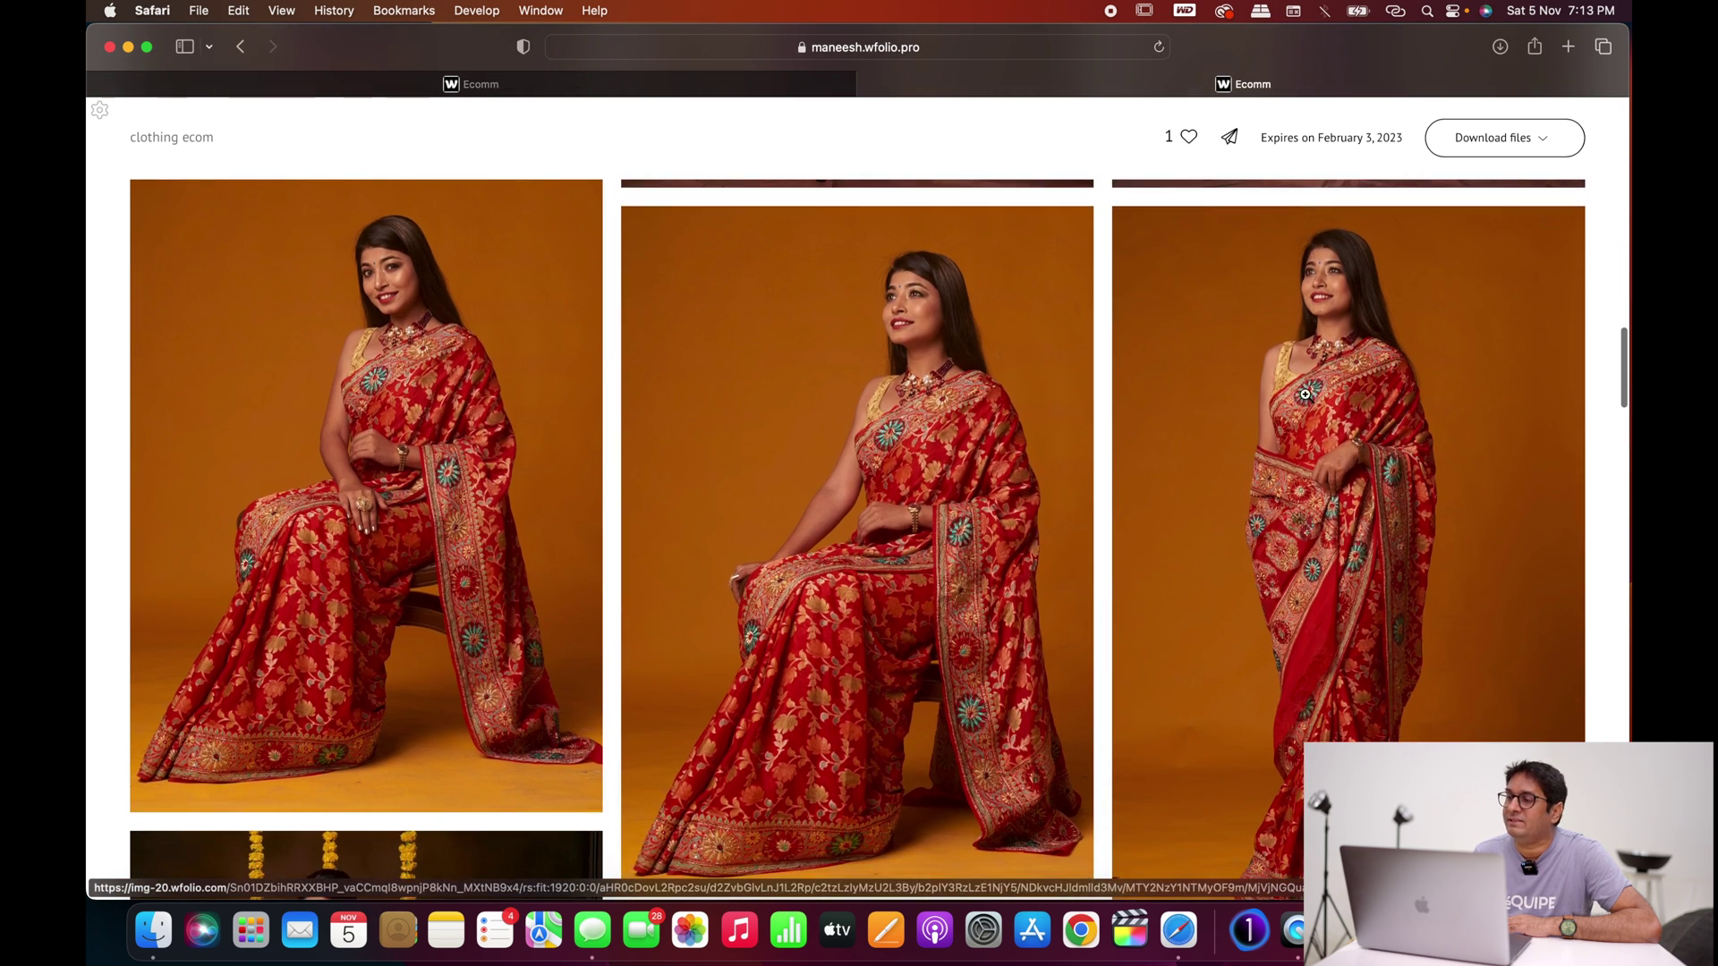
pyautogui.click(899, 376)
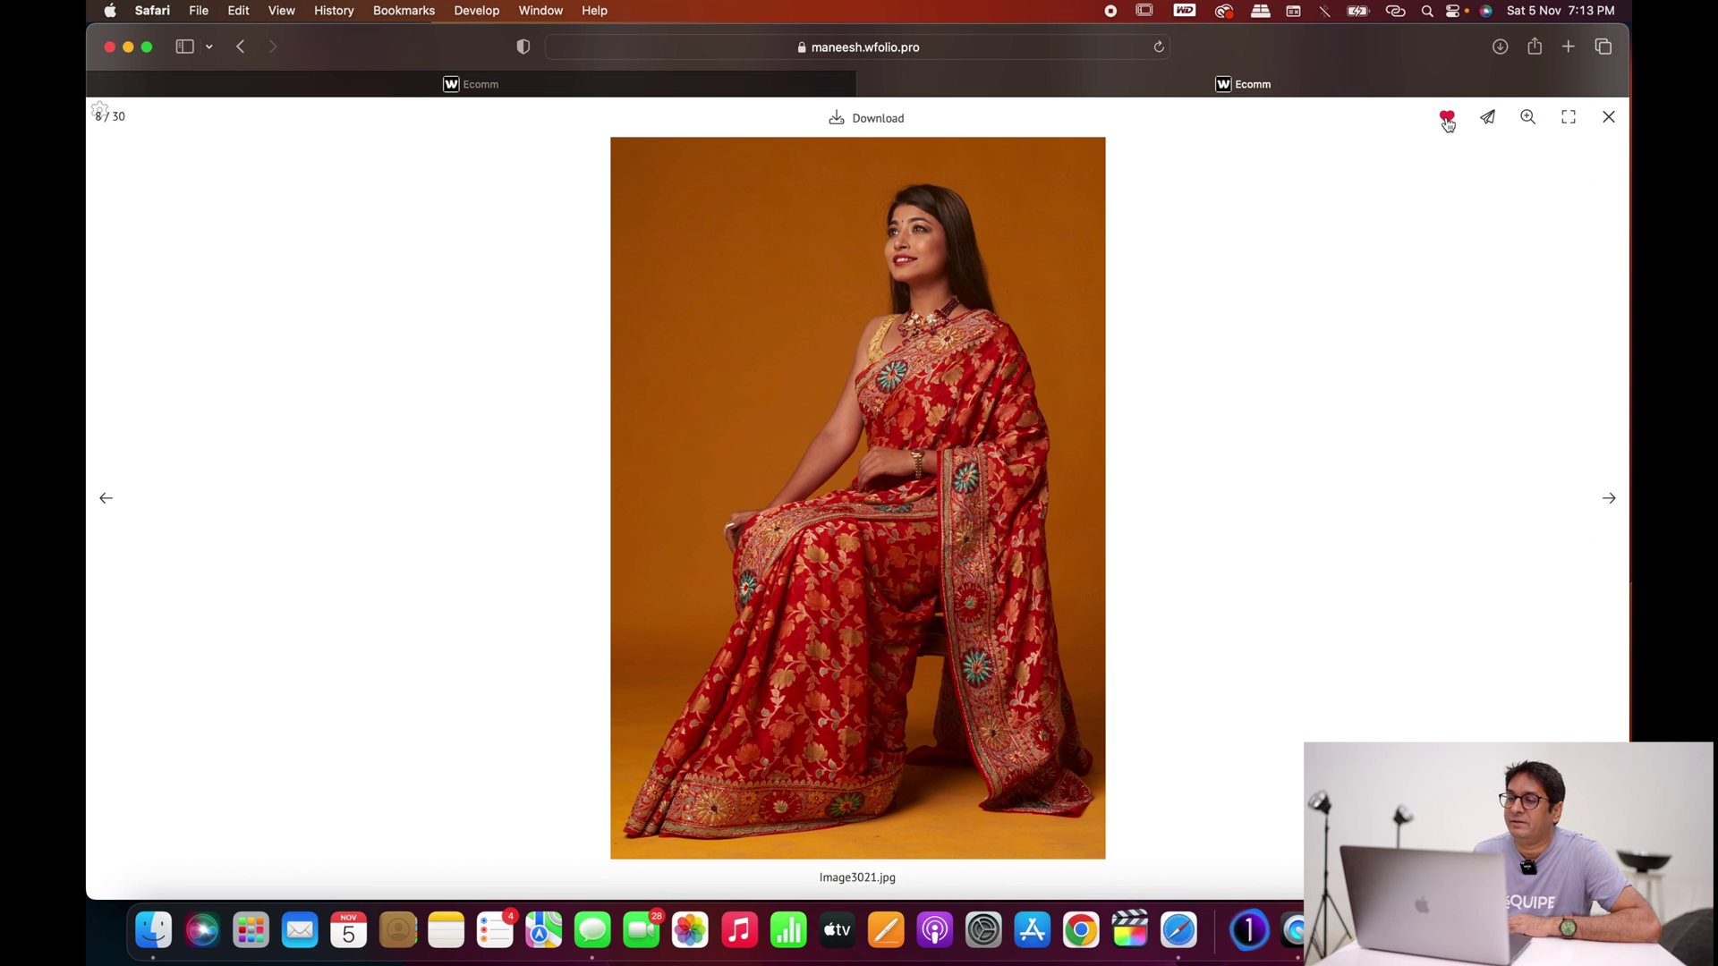
pyautogui.click(1010, 543)
# Step: Favourite the seated turquoise saree photo IMAGE2555.jpg, then go back to the Ecomm admin page
pyautogui.scroll(-10, 1008, 537)
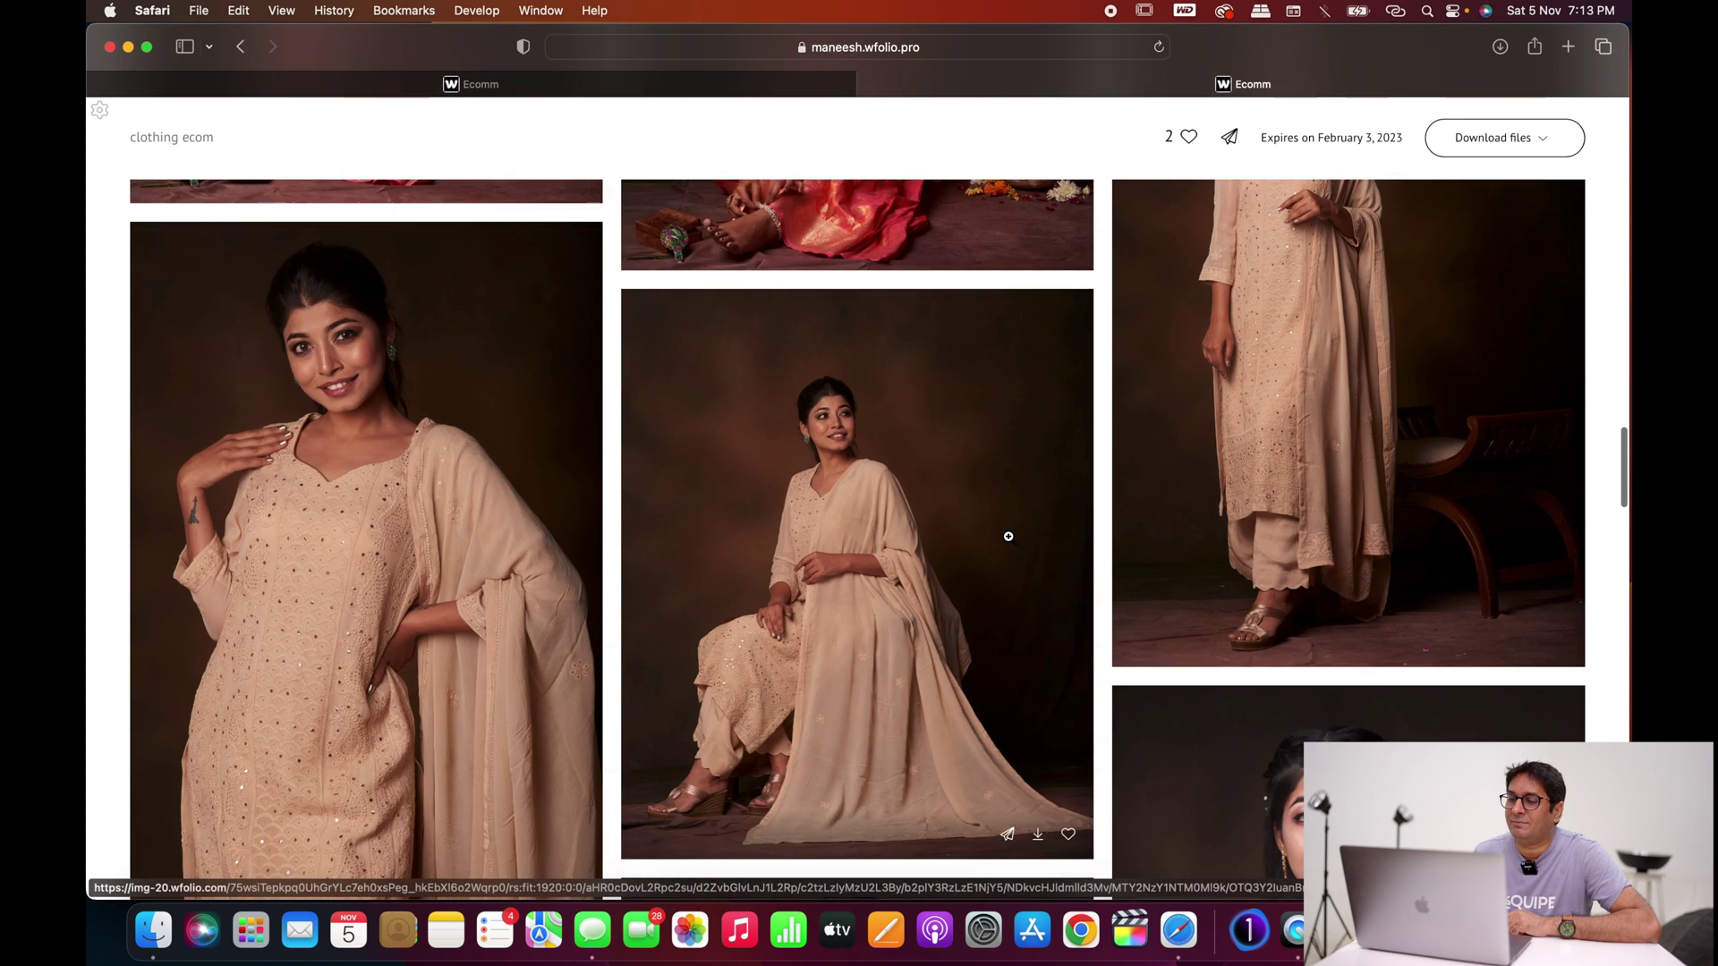
pyautogui.scroll(-15, 1008, 537)
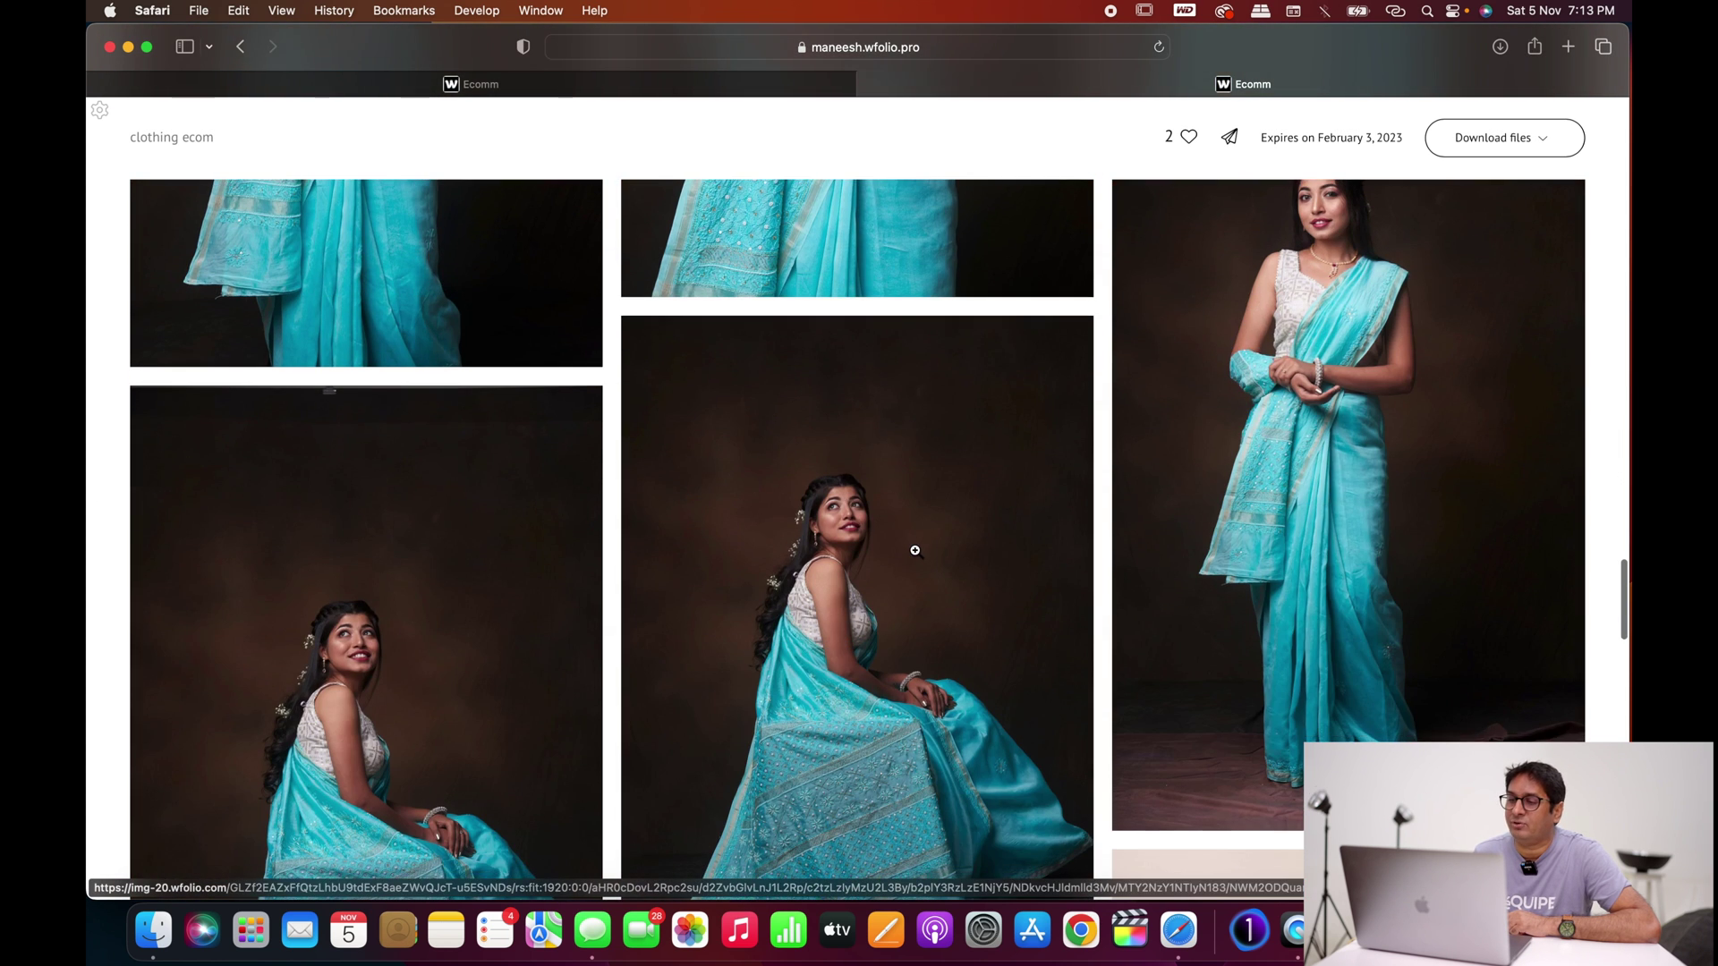
pyautogui.click(847, 659)
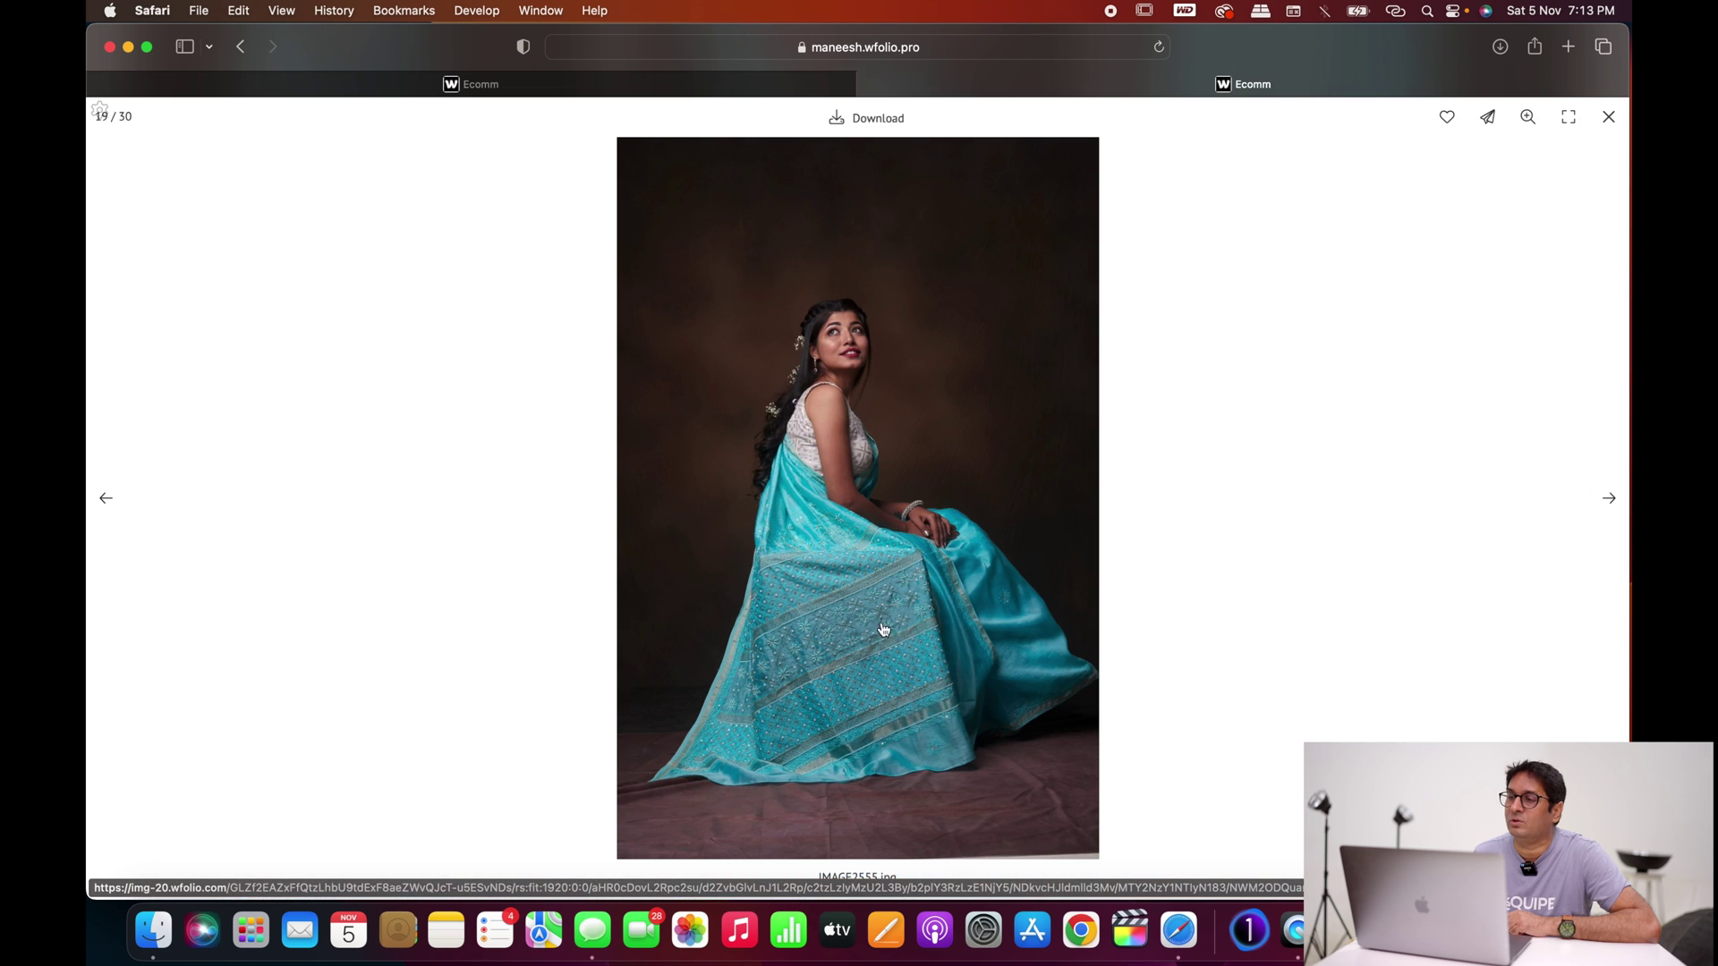
pyautogui.click(1447, 118)
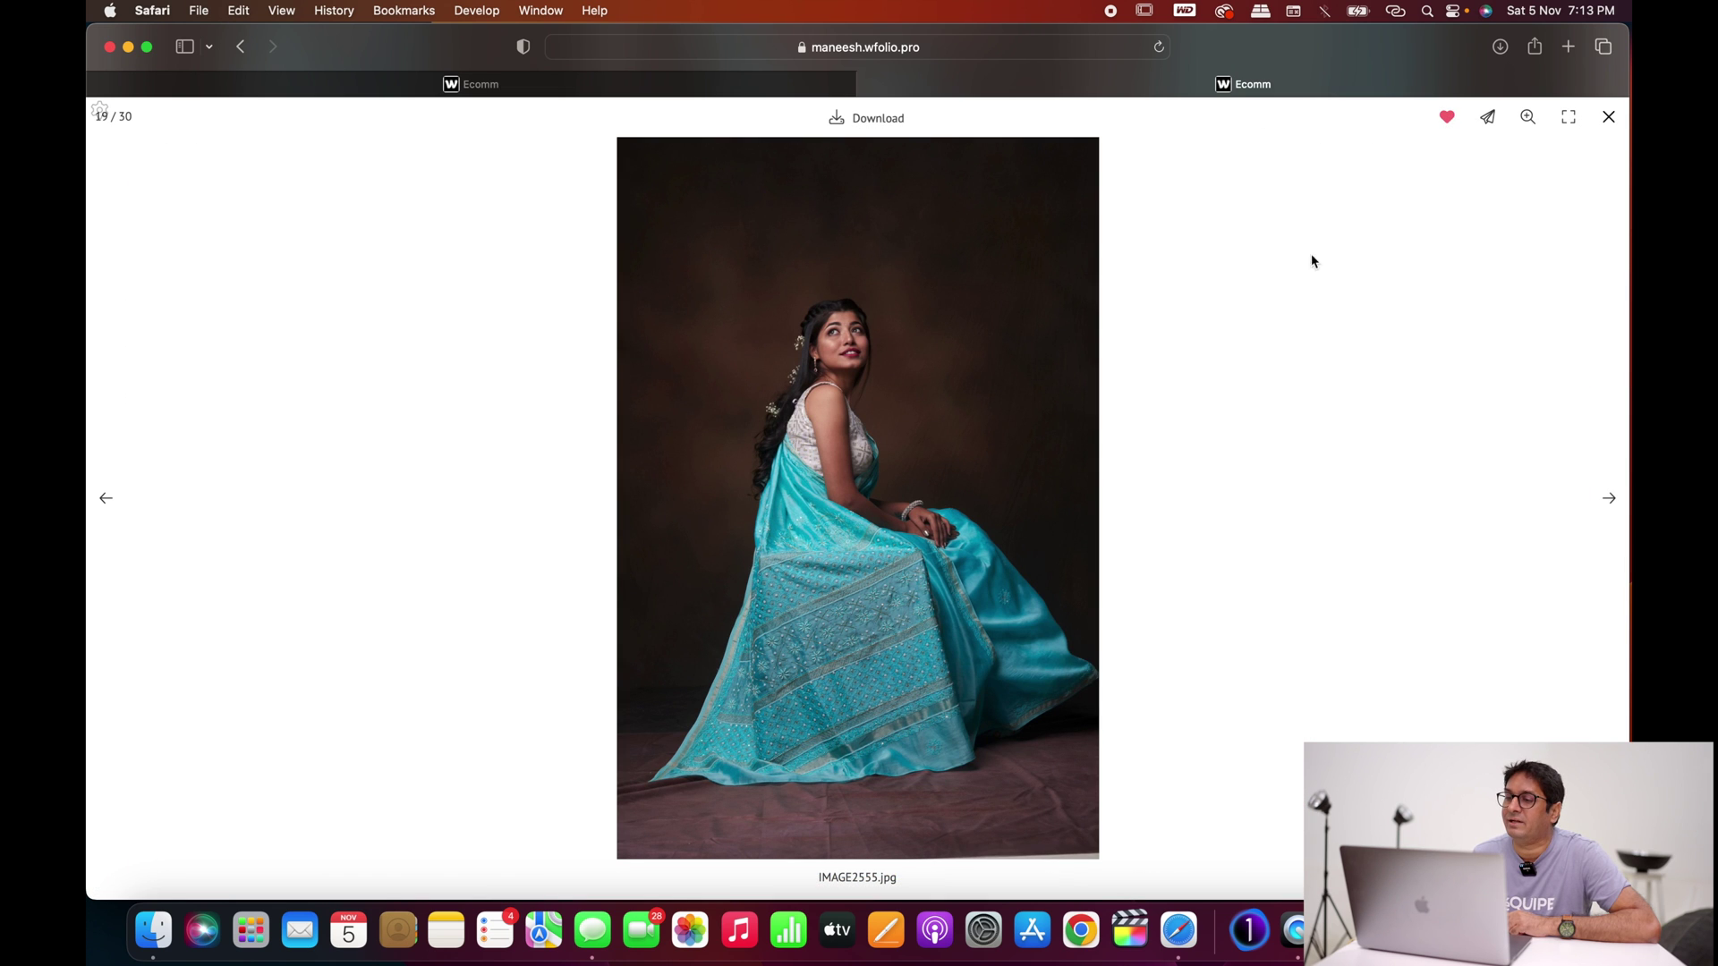
pyautogui.click(1608, 118)
pyautogui.scroll(-5, 634, 135)
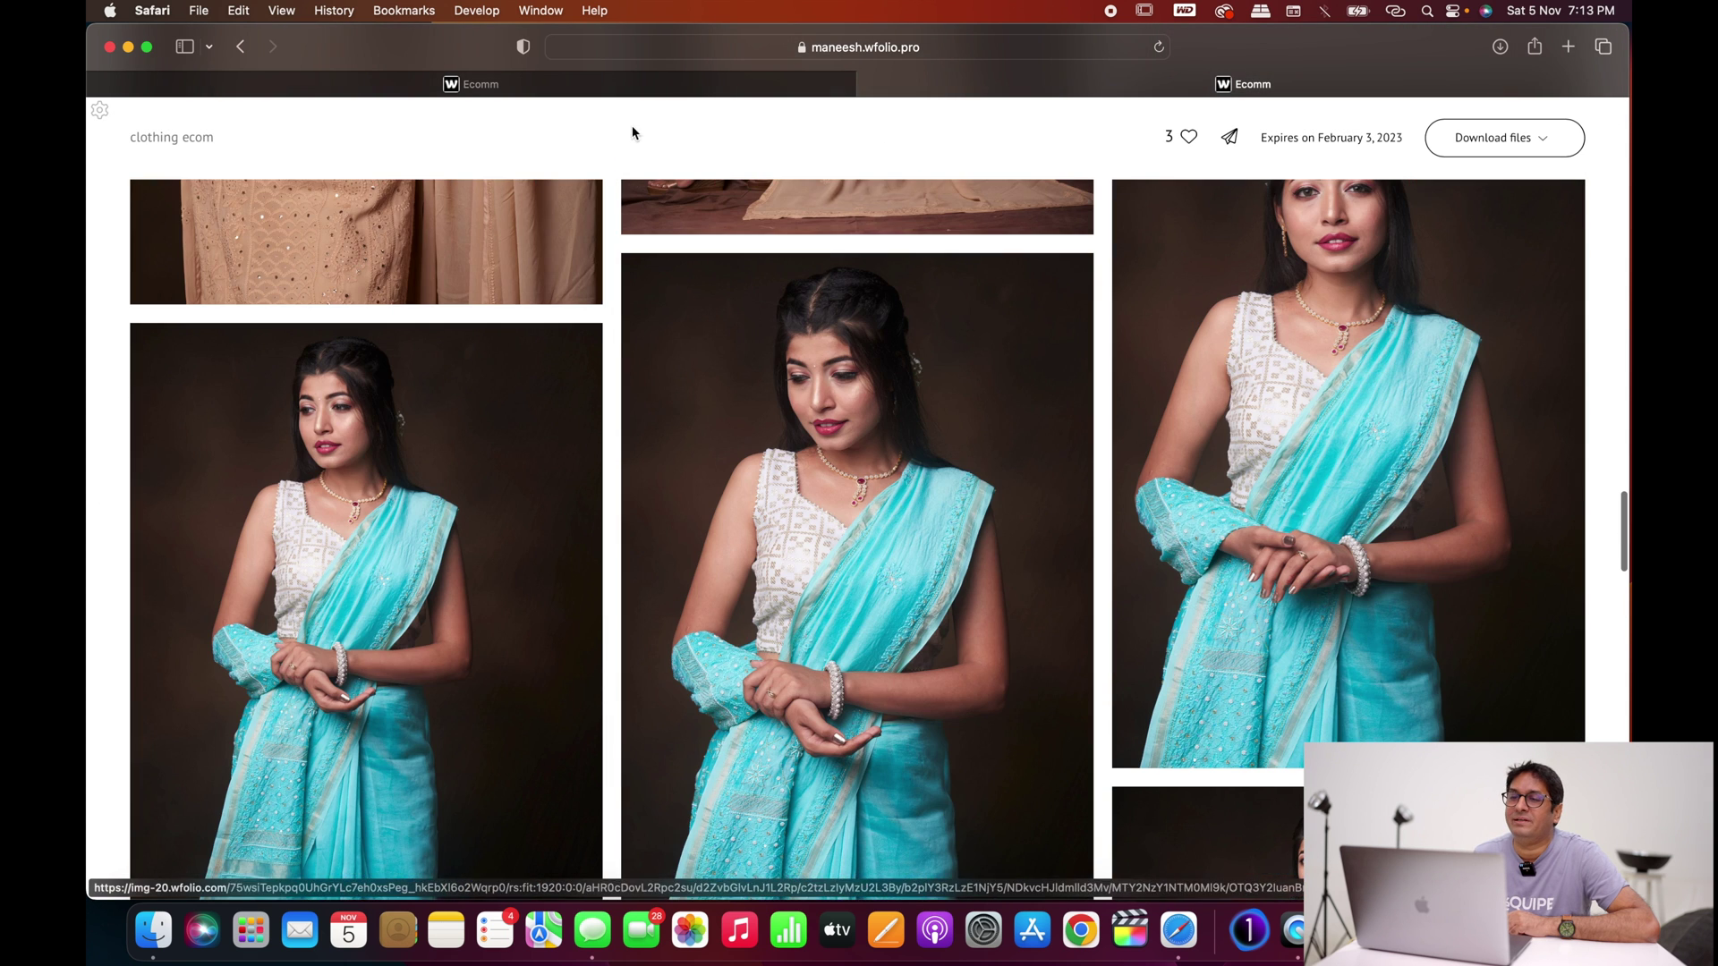
pyautogui.click(626, 84)
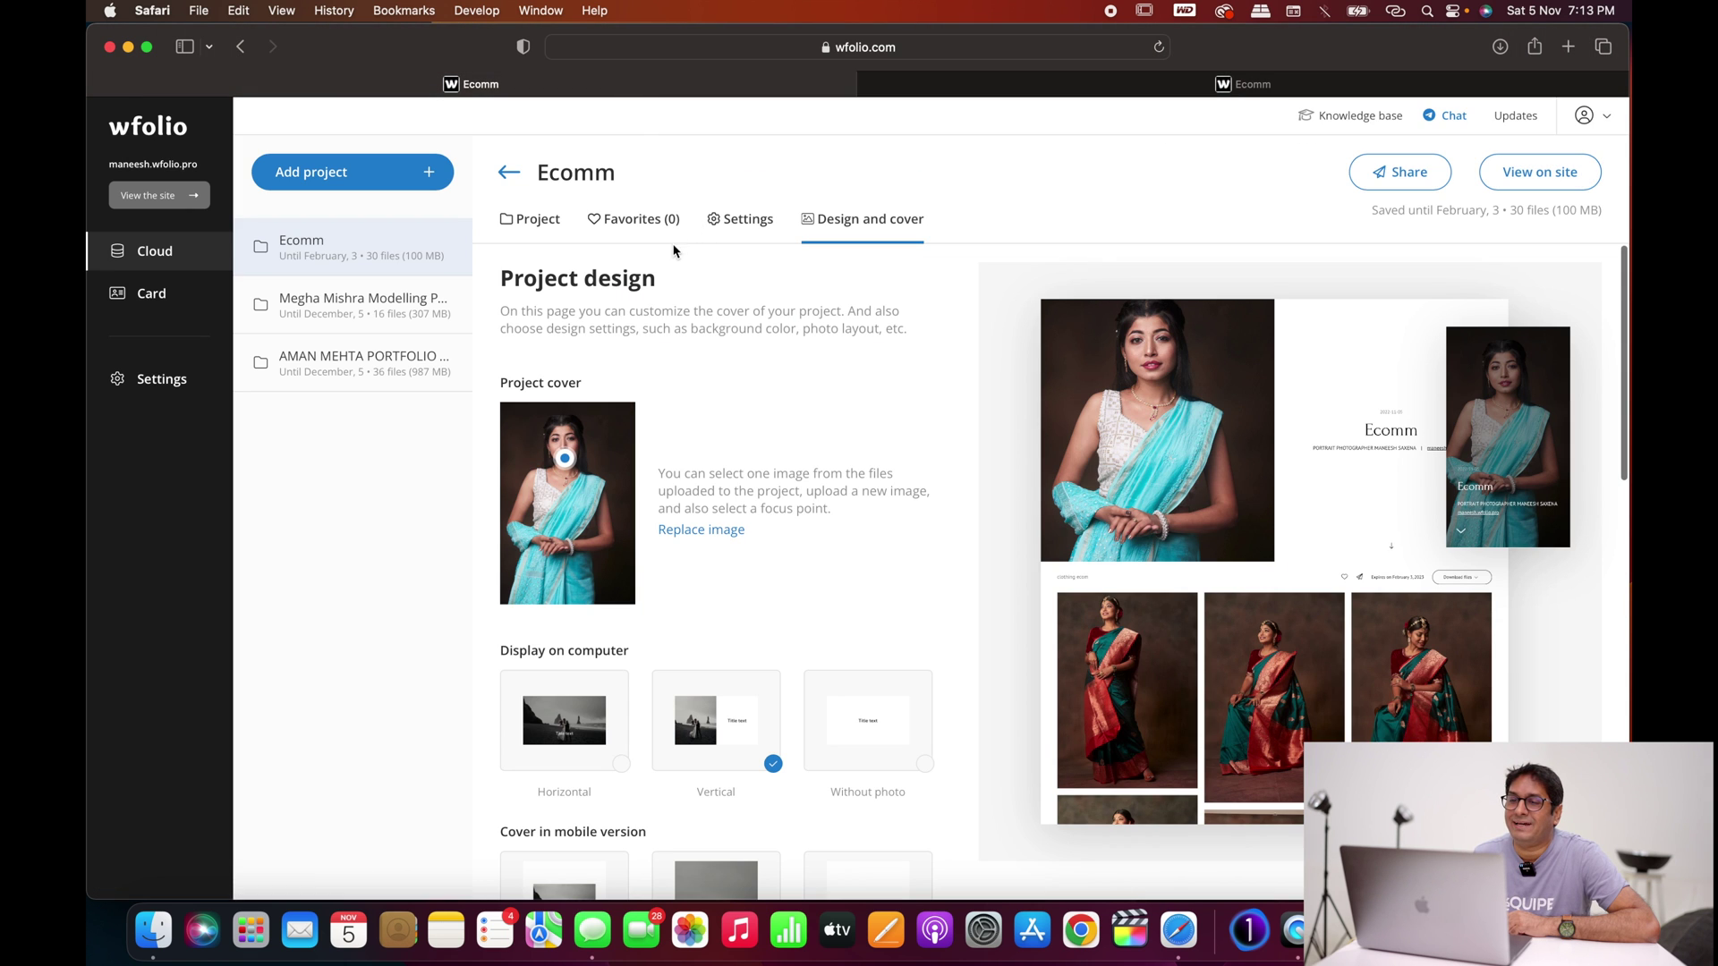
# Step: View the Ecomm retouch list with Image2882.jpg, Image3021.jpg and IMAGE2555.jpg, then return to the gallery
pyautogui.click(649, 227)
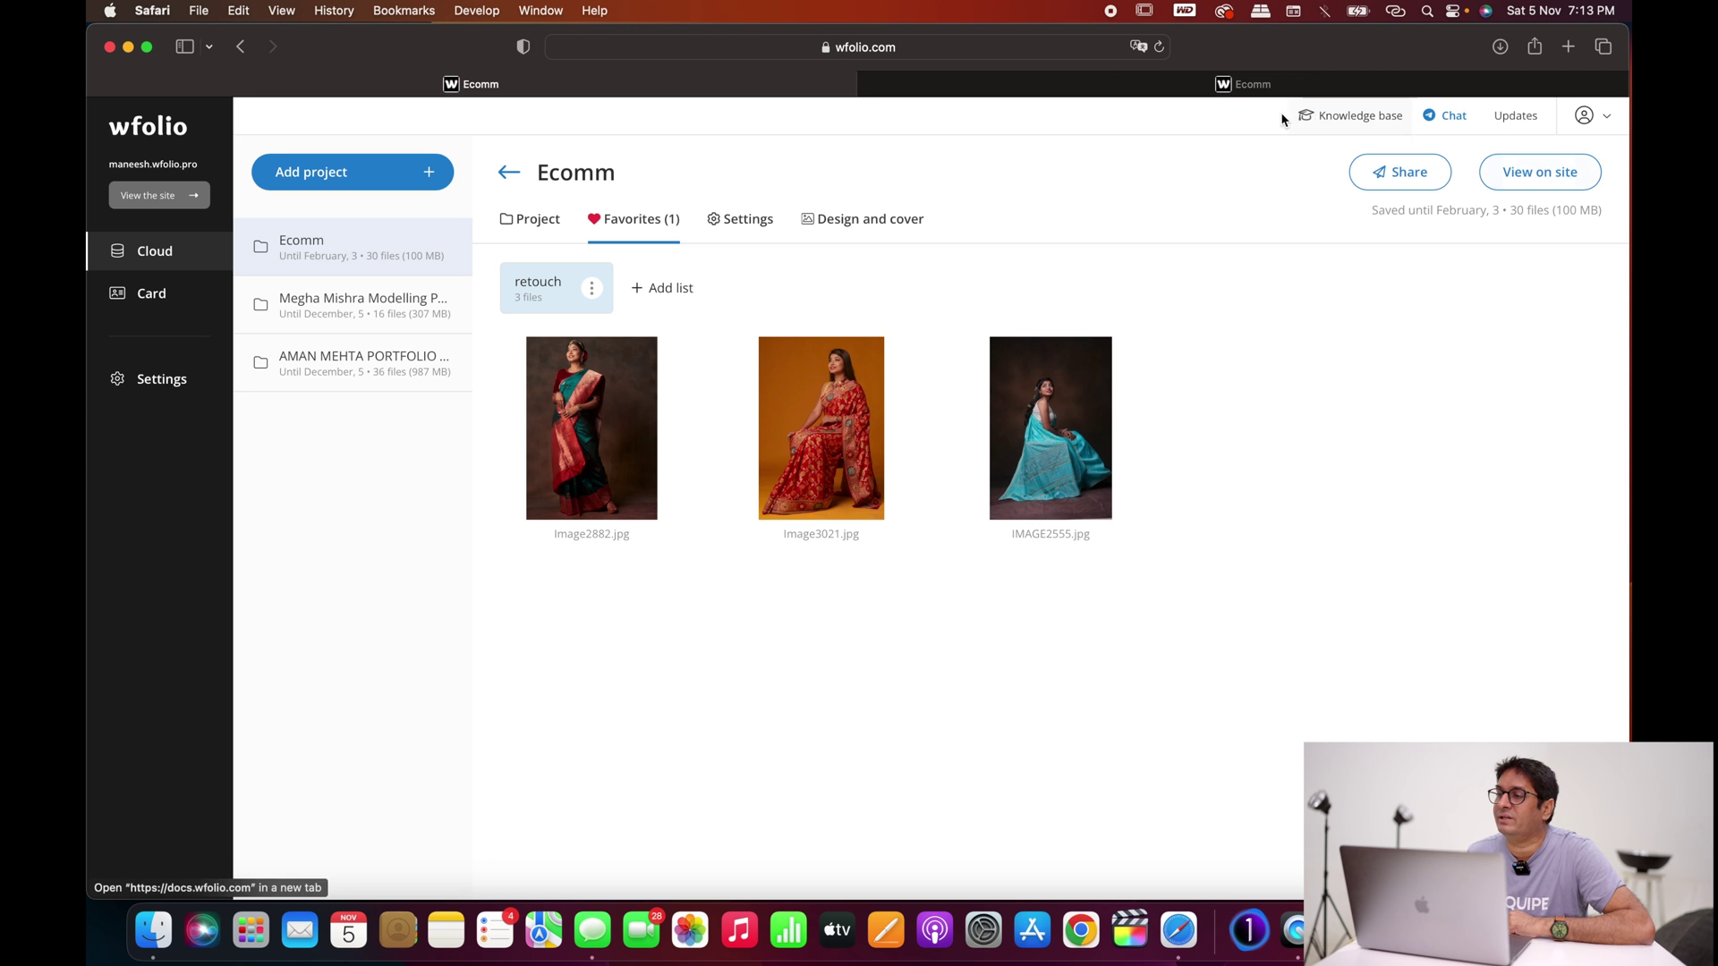
pyautogui.click(1545, 179)
# Step: Scroll up to the gallery header showing 3 favourites, then back down to the photo grid
pyautogui.scroll(20, 1252, 416)
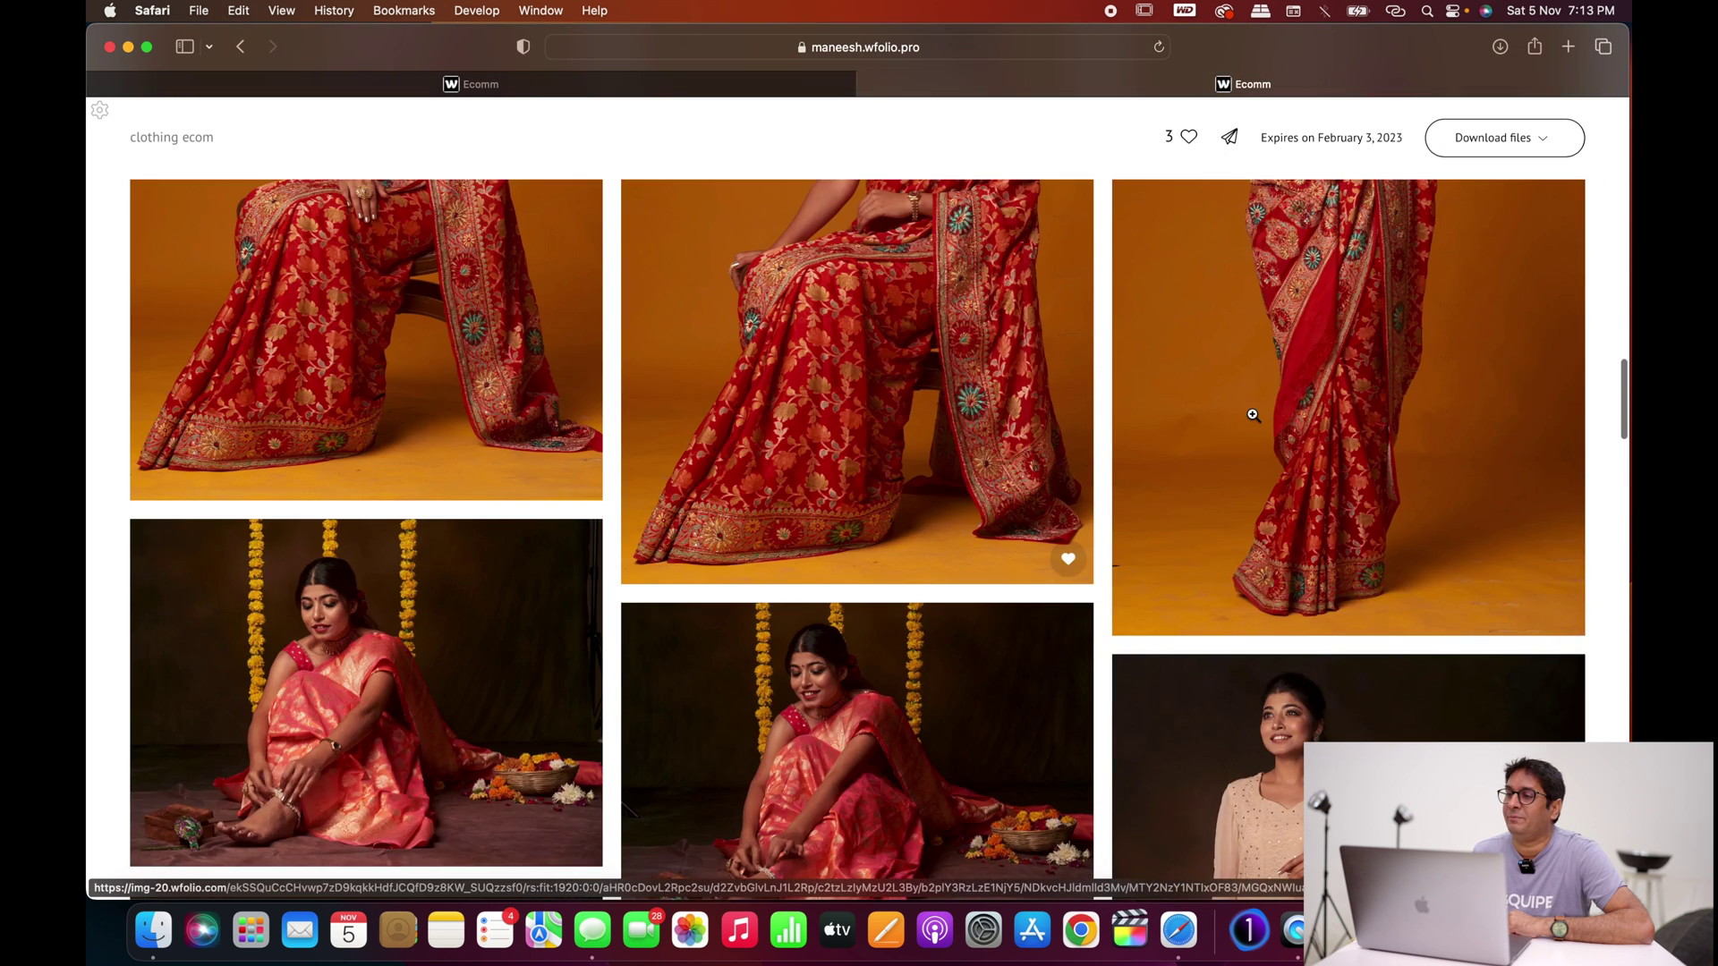
pyautogui.scroll(-10, 1252, 418)
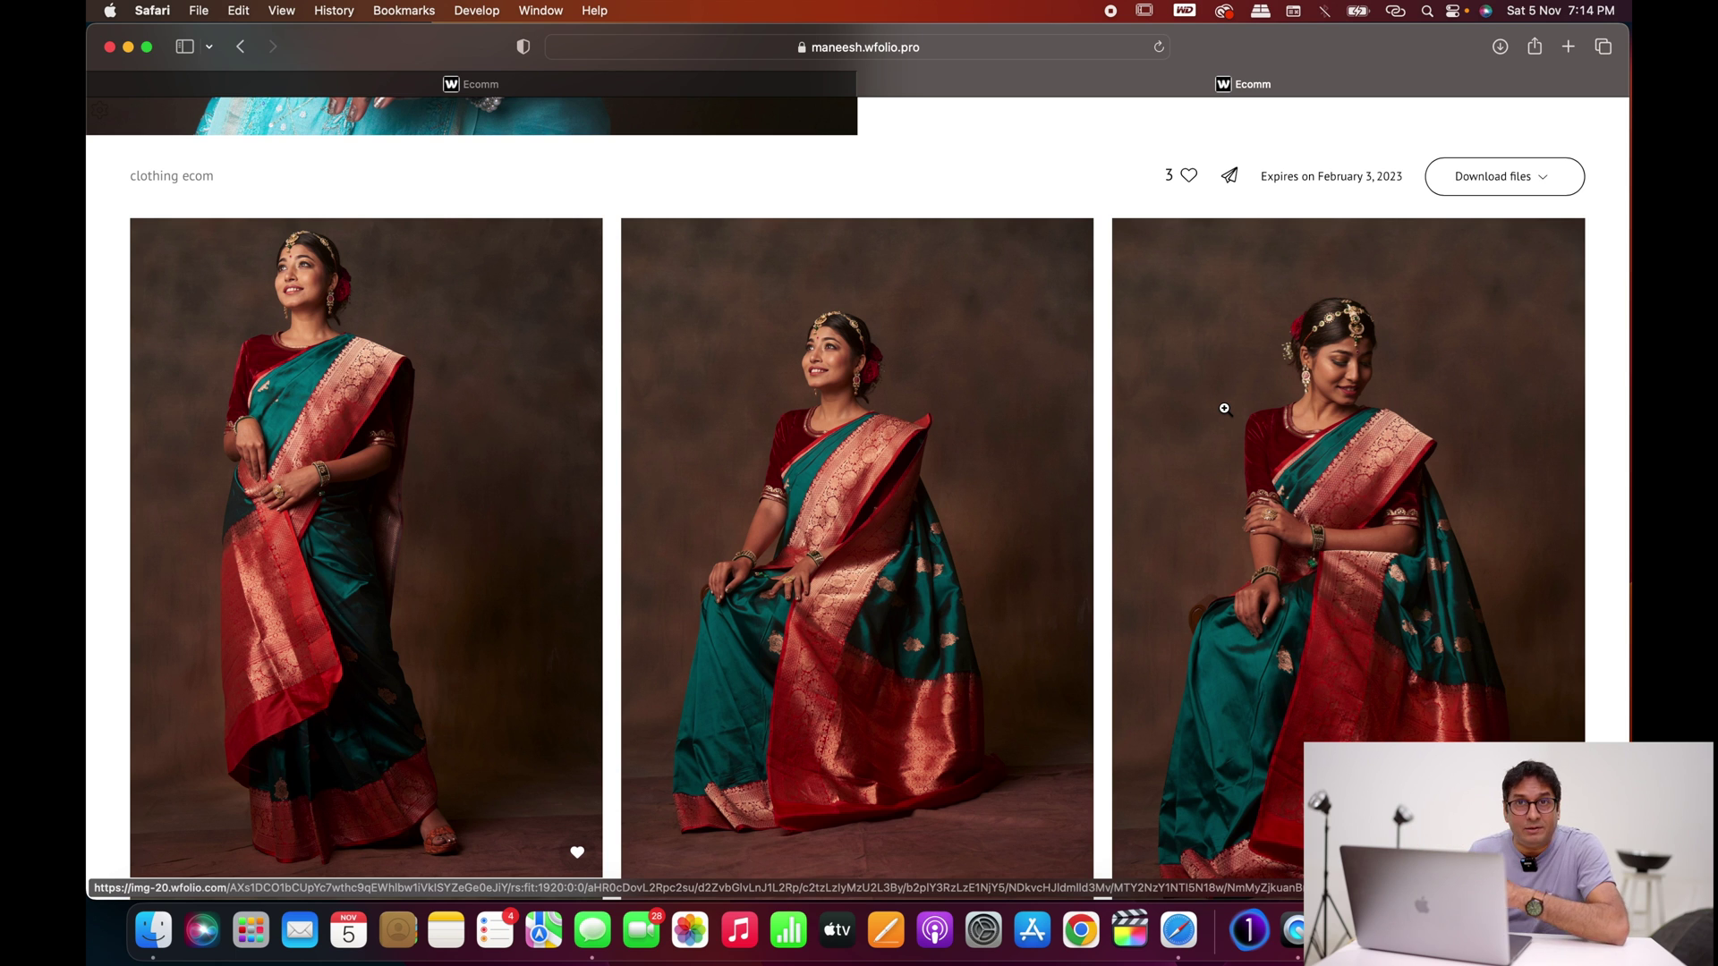
# Step: Copy the Ecomm gallery link from its Share link dialog
pyautogui.click(1229, 185)
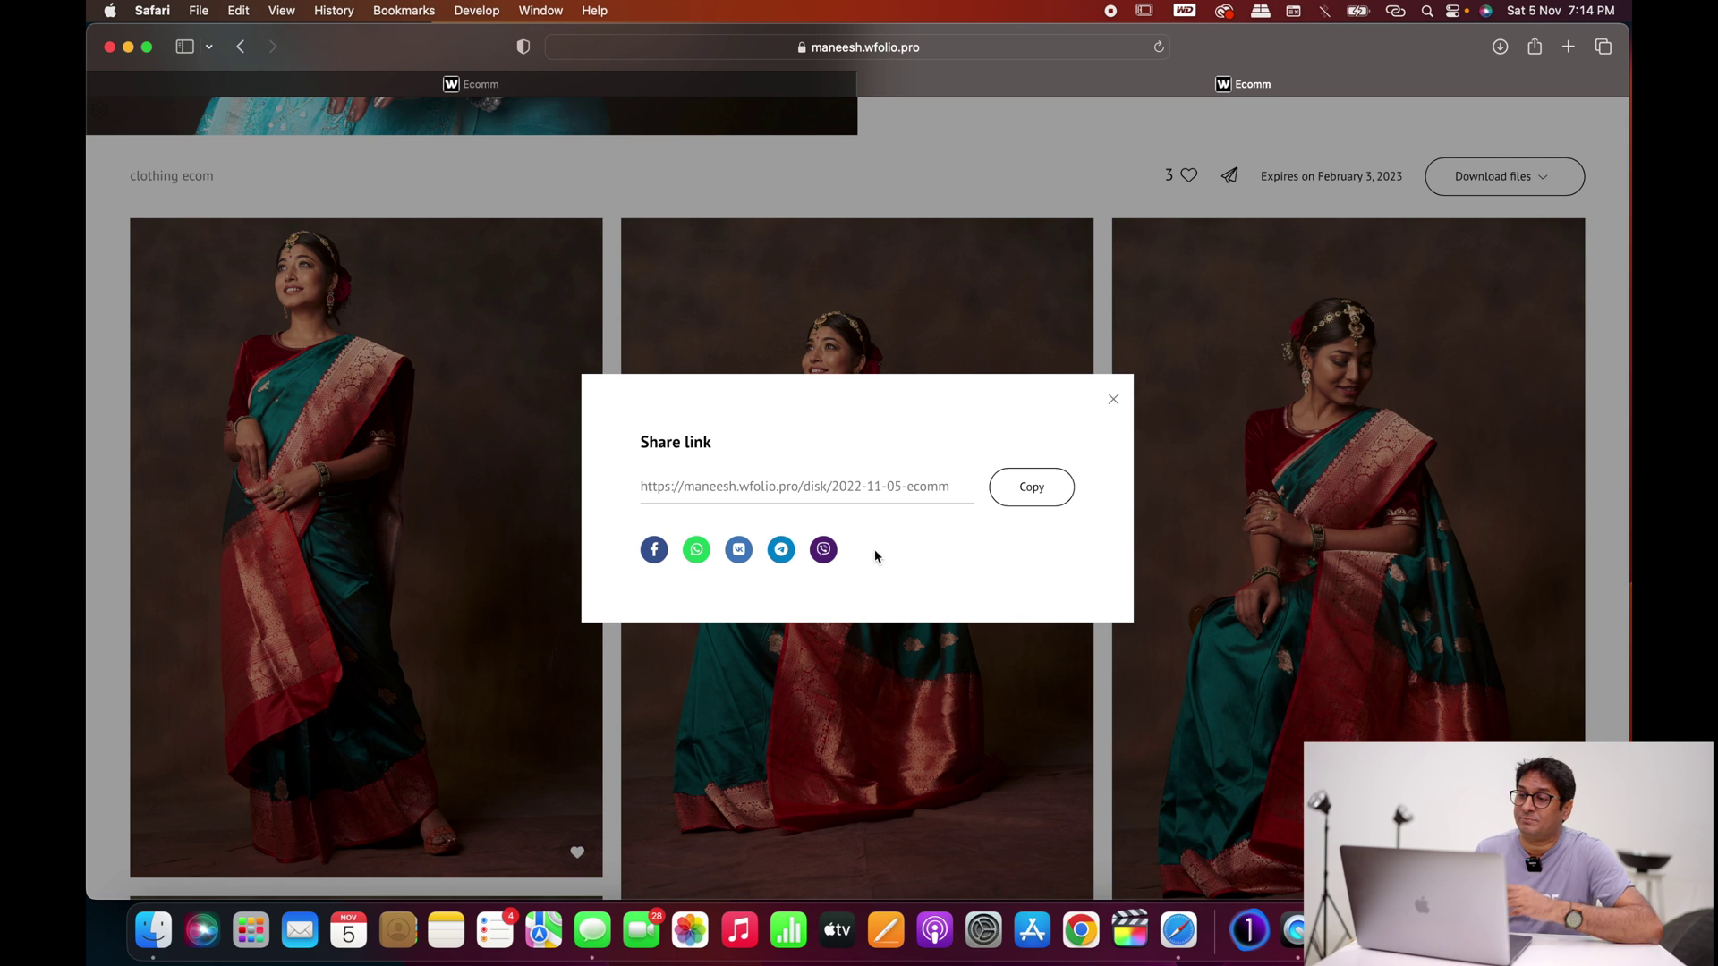
pyautogui.click(1041, 496)
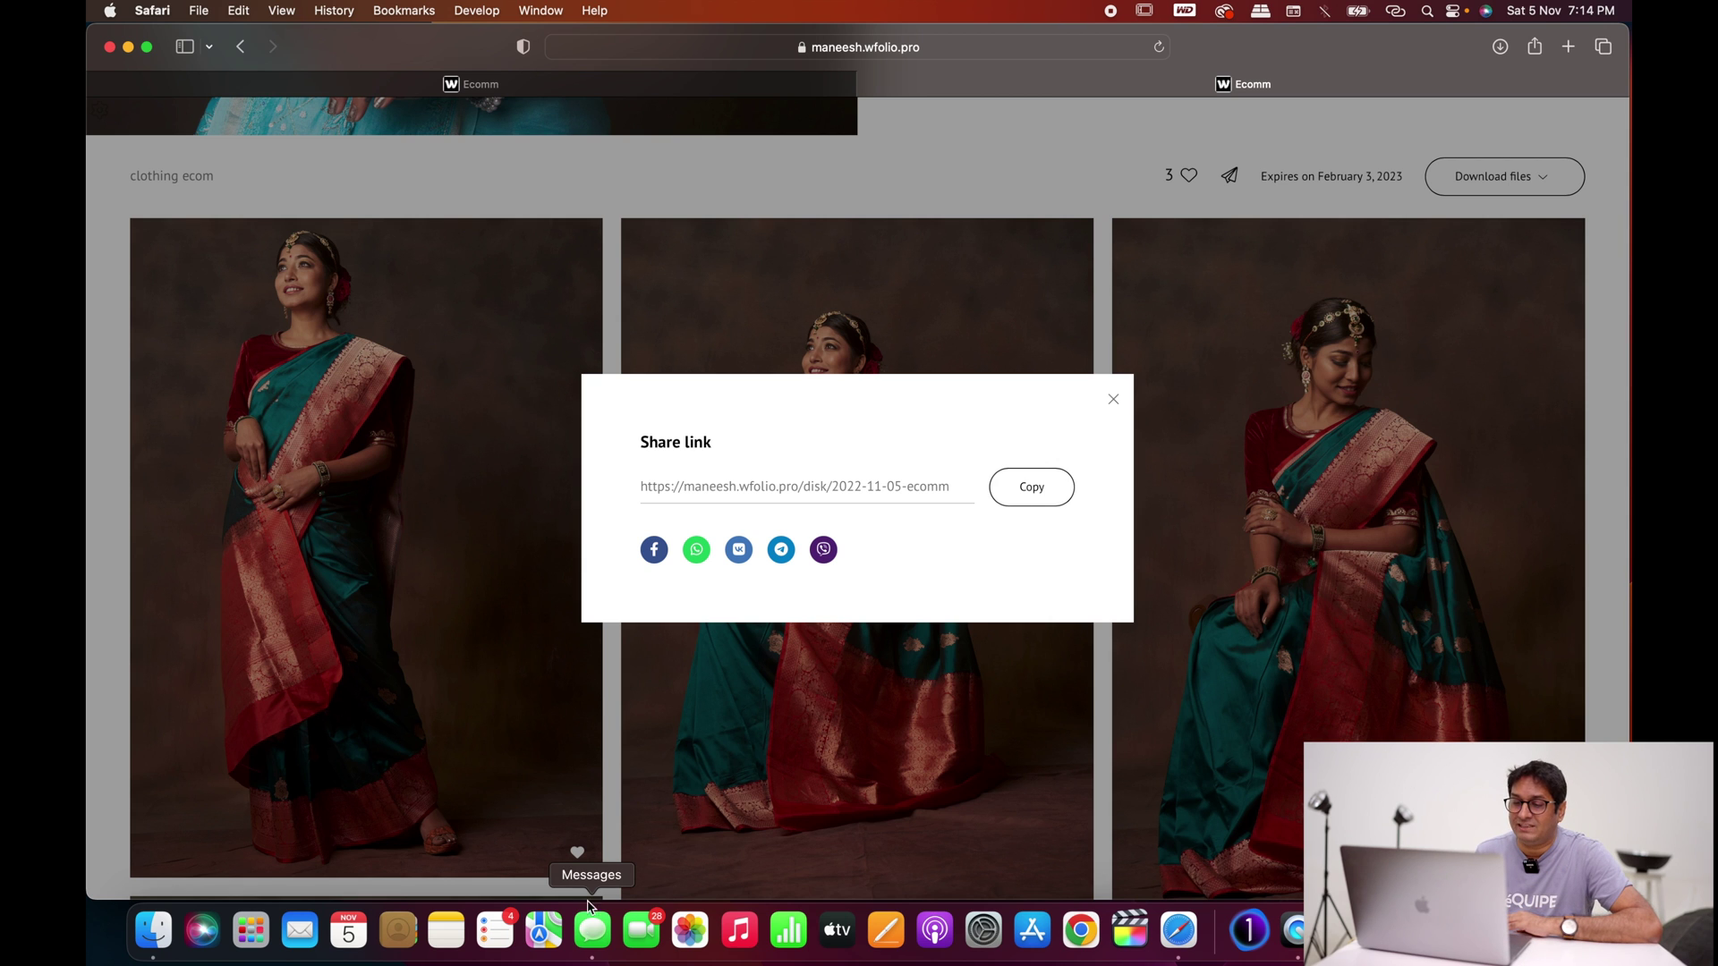
# Step: Paste the copied Ecomm gallery link into the Messages conversation and send it
pyautogui.click(591, 930)
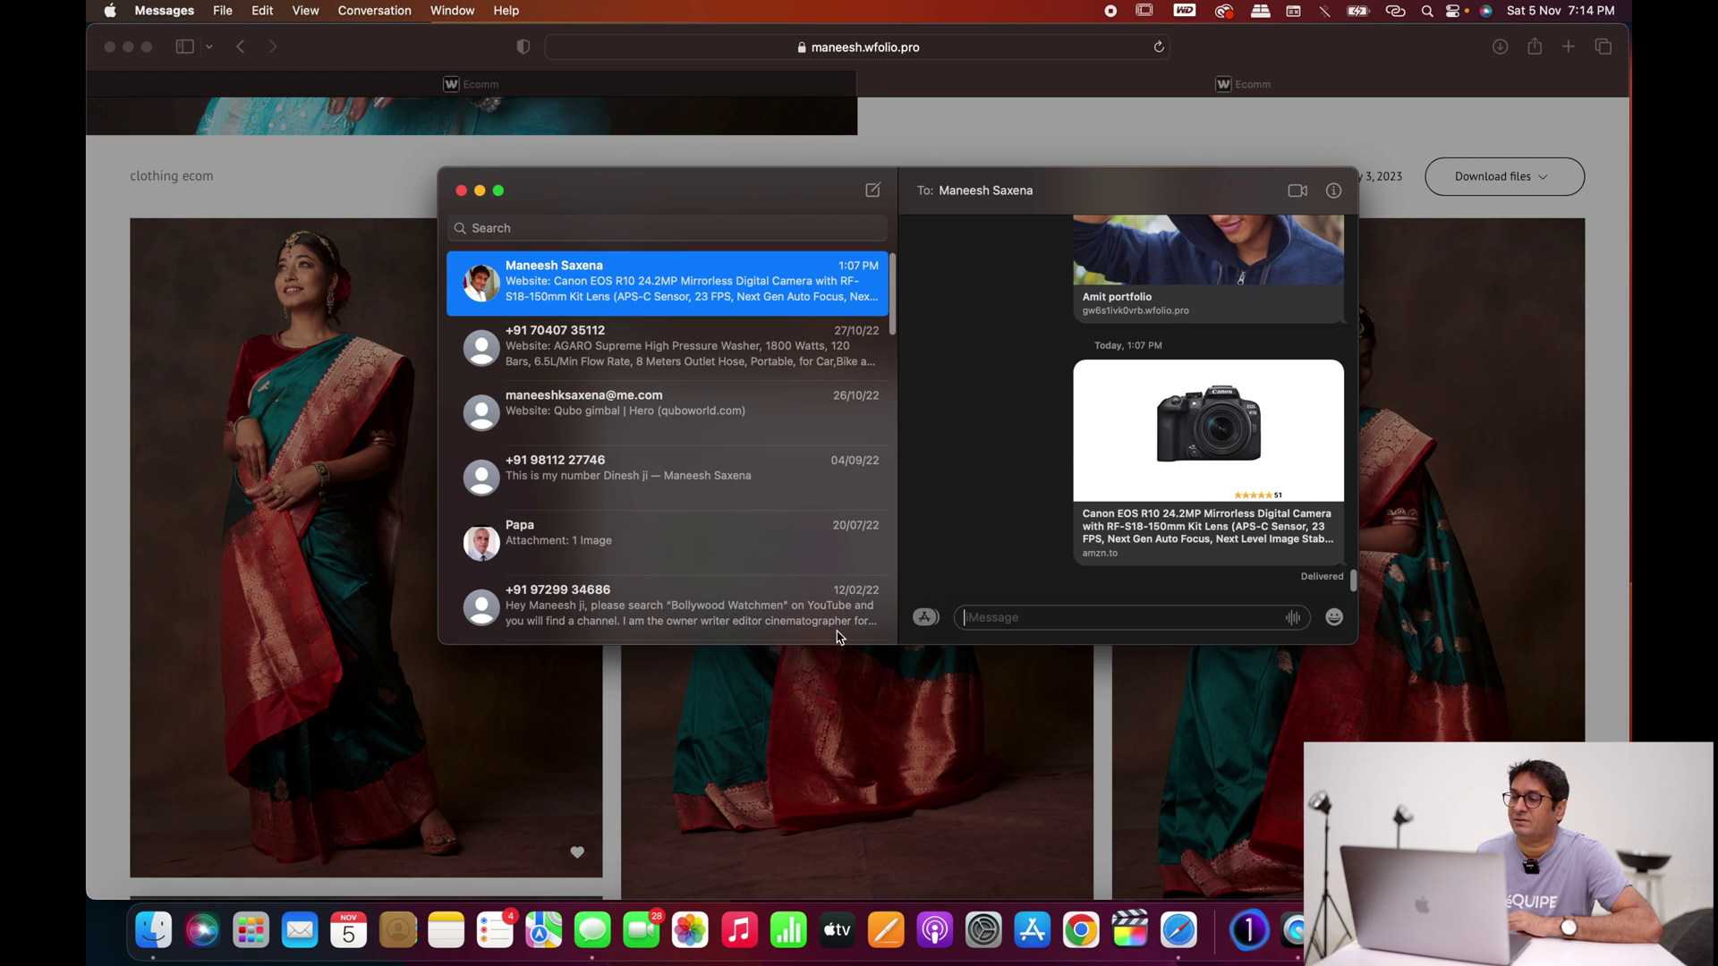
pyautogui.rightClick(1000, 617)
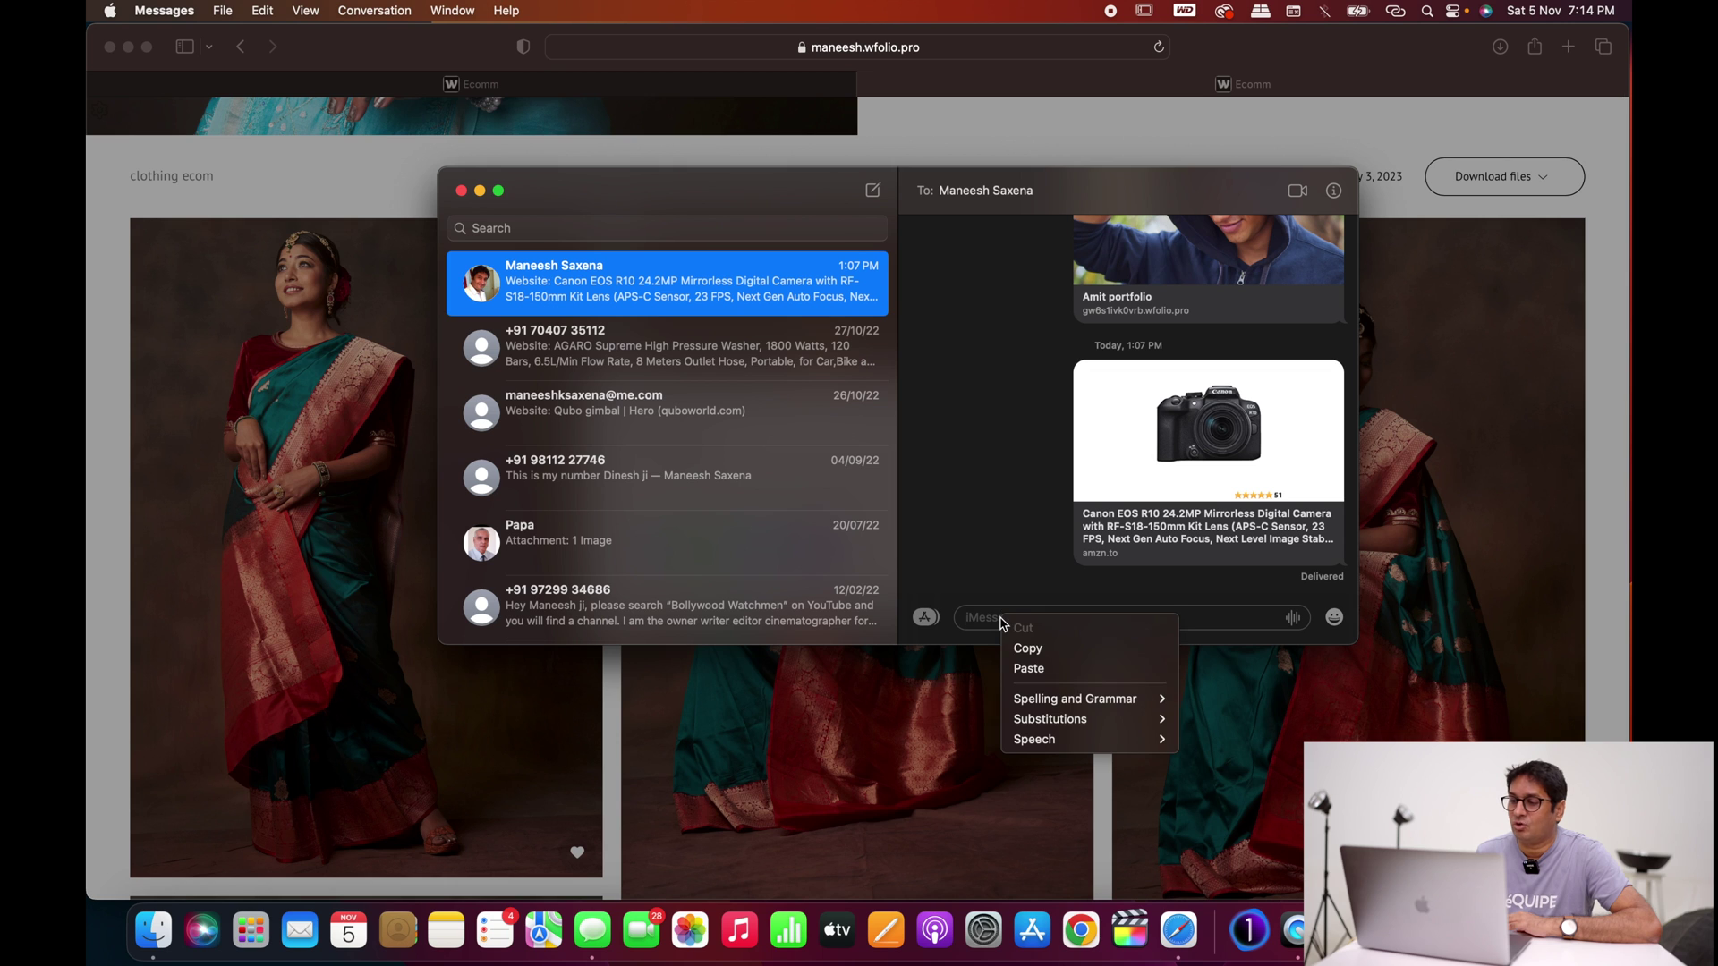
pyautogui.click(1033, 669)
pyautogui.press('Return')
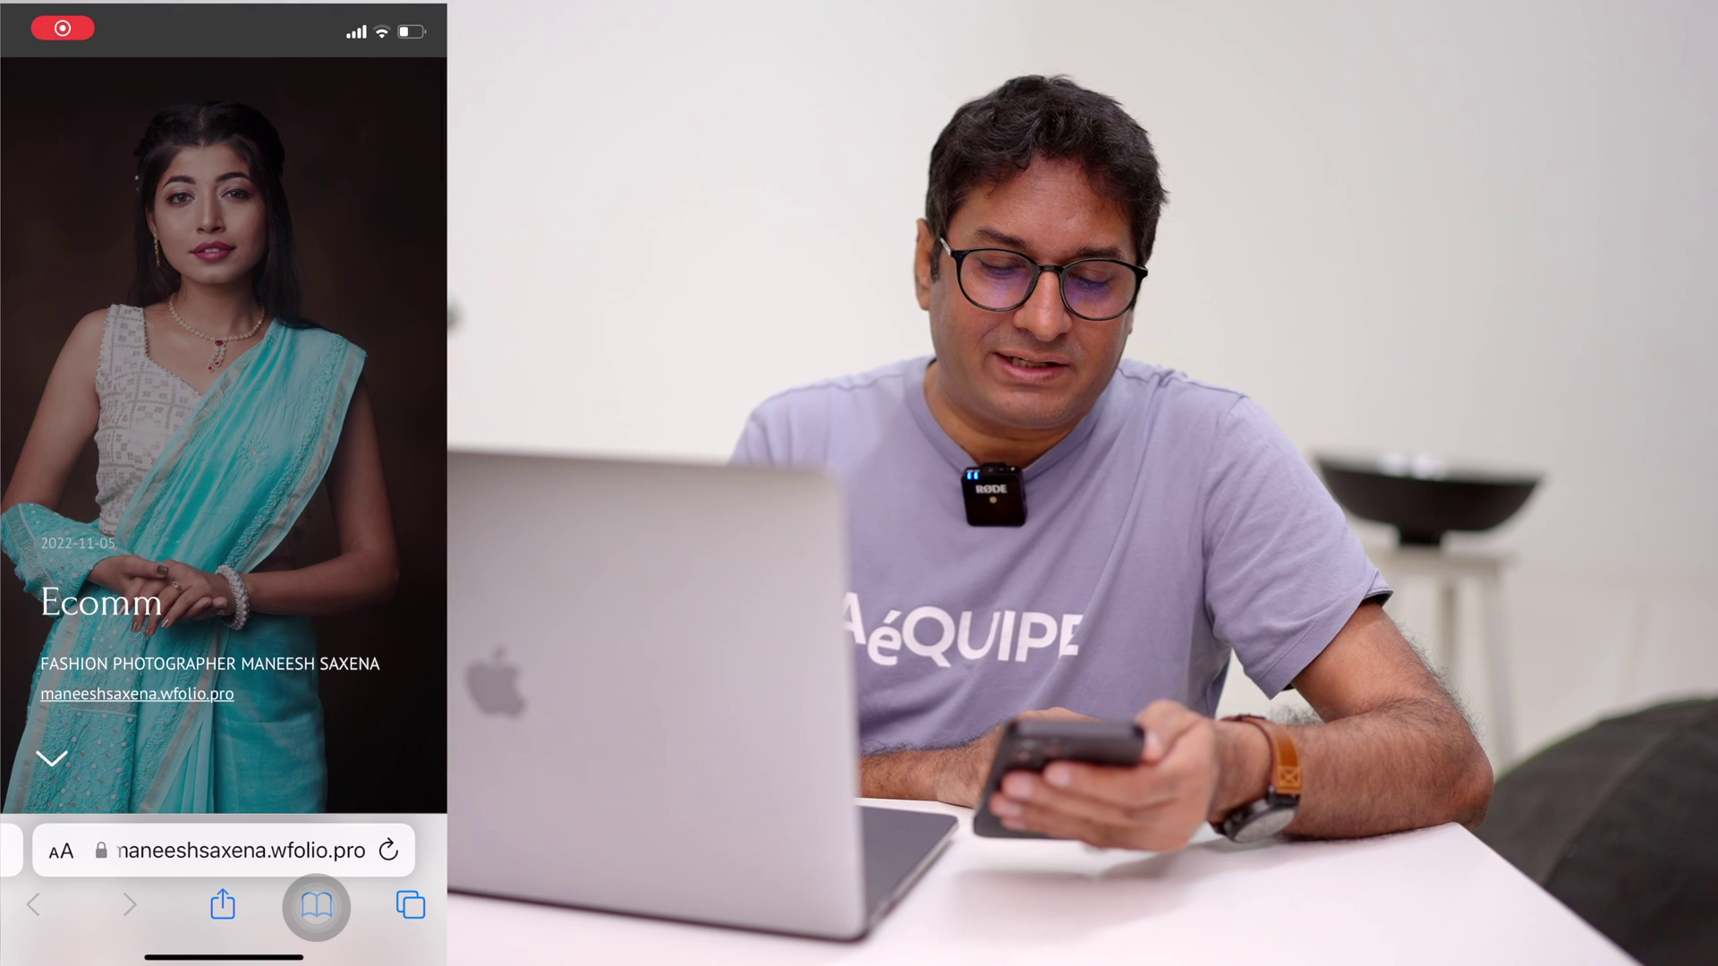
# Step: Scroll the gallery on the phone, open the blue-background kurta photo, swipe to the next, and close
pyautogui.scroll(-3, 224, 447)
pyautogui.scroll(-5, 224, 483)
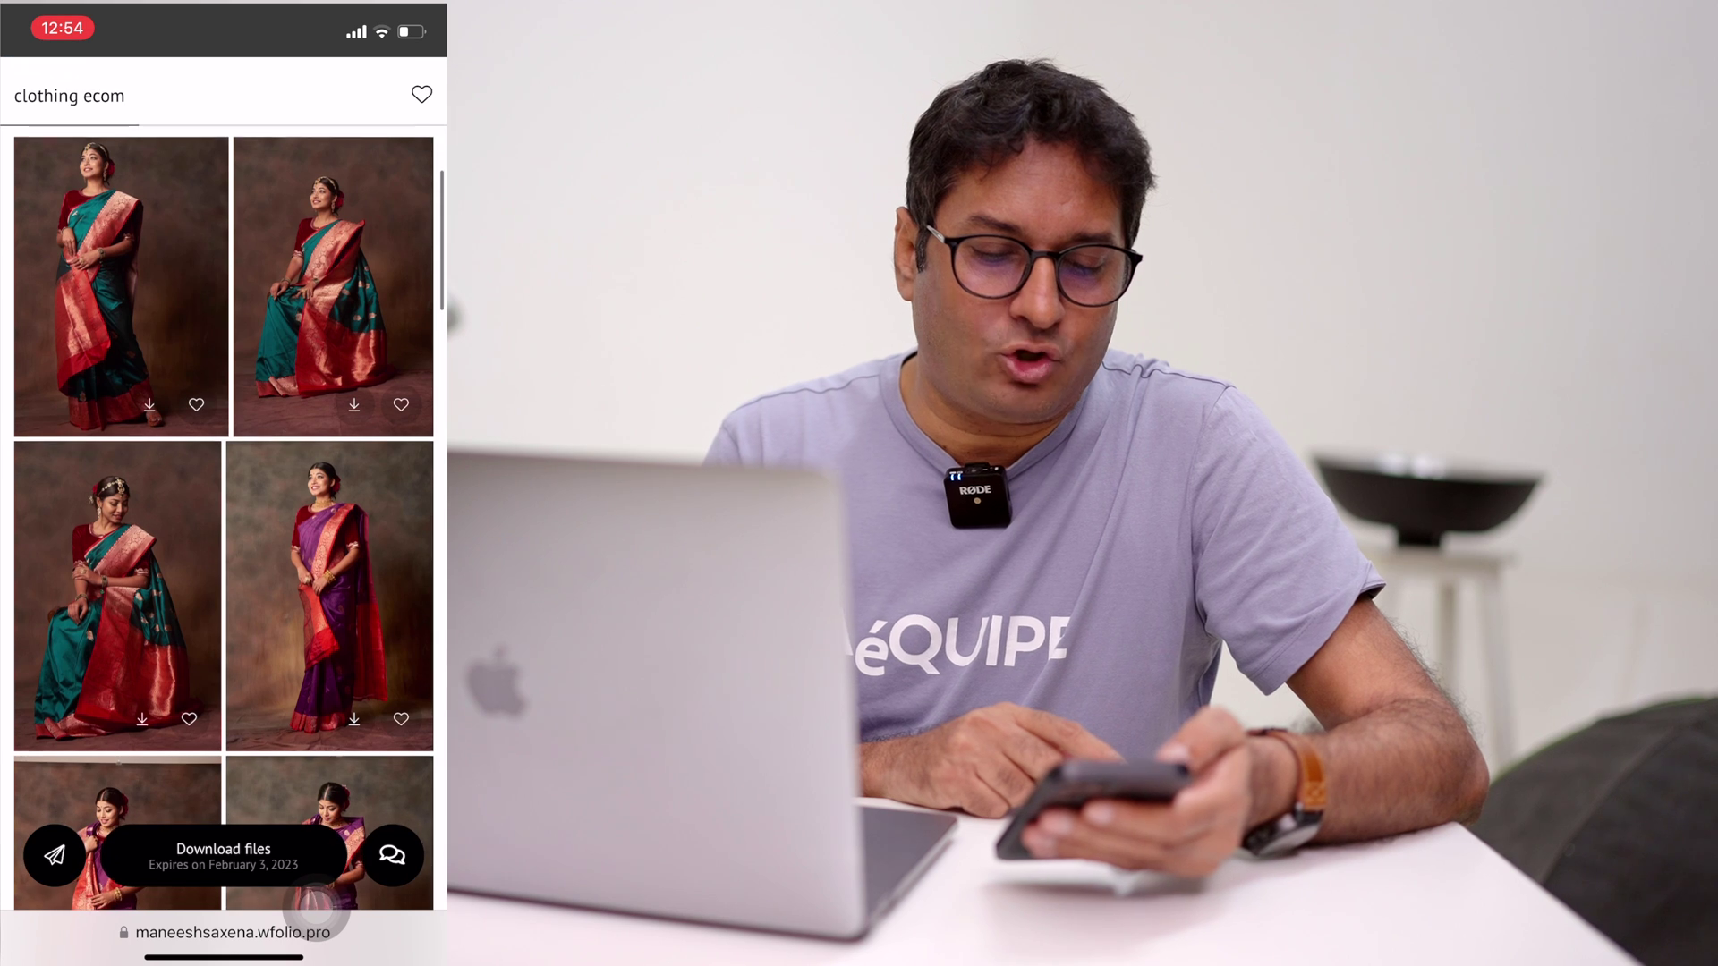
pyautogui.scroll(-5, 223, 483)
pyautogui.scroll(-5, 224, 483)
pyautogui.scroll(-5, 224, 483)
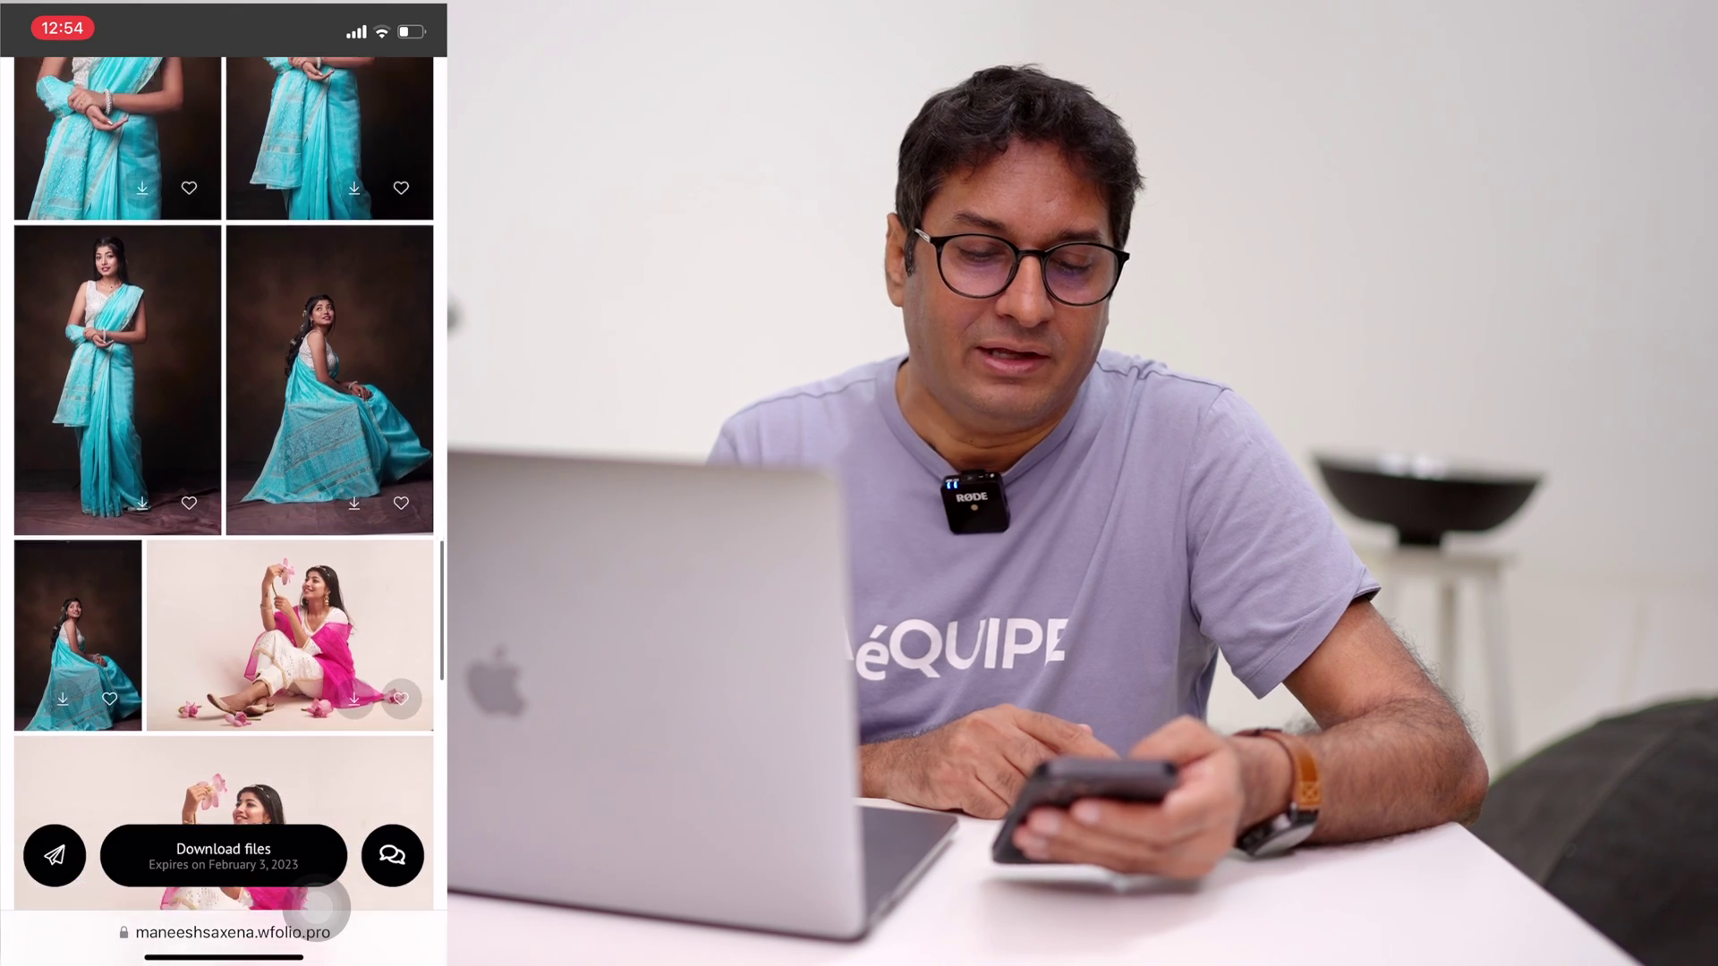
pyautogui.scroll(-5, 224, 483)
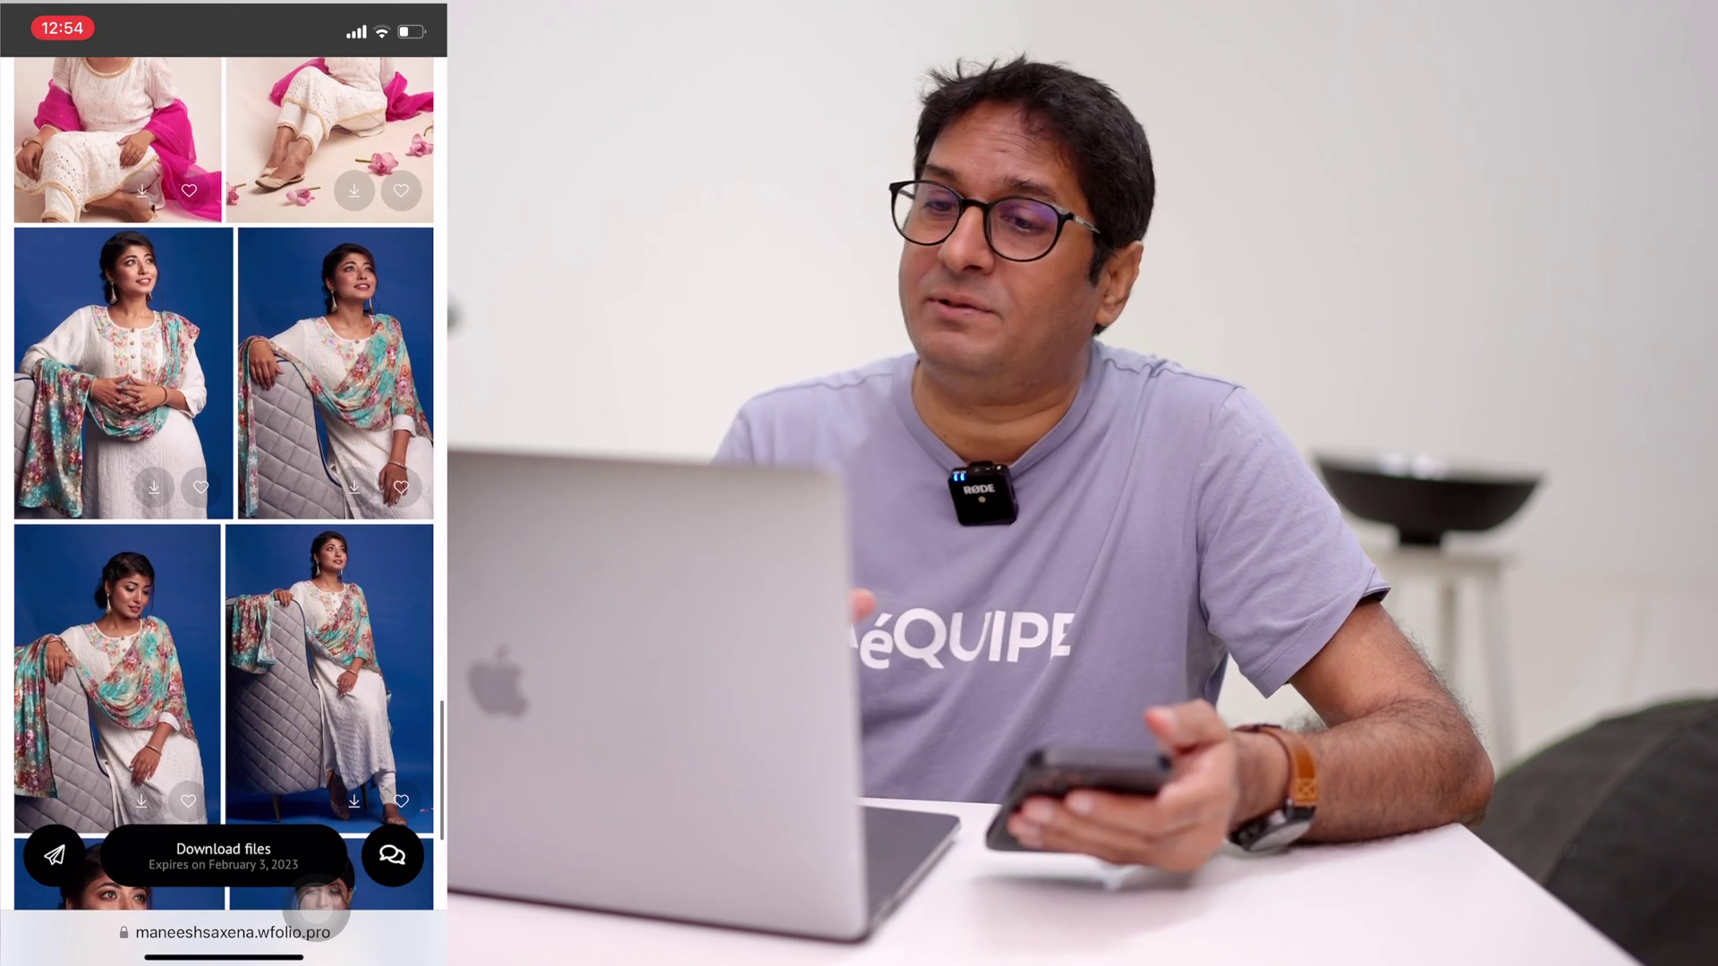
pyautogui.click(124, 373)
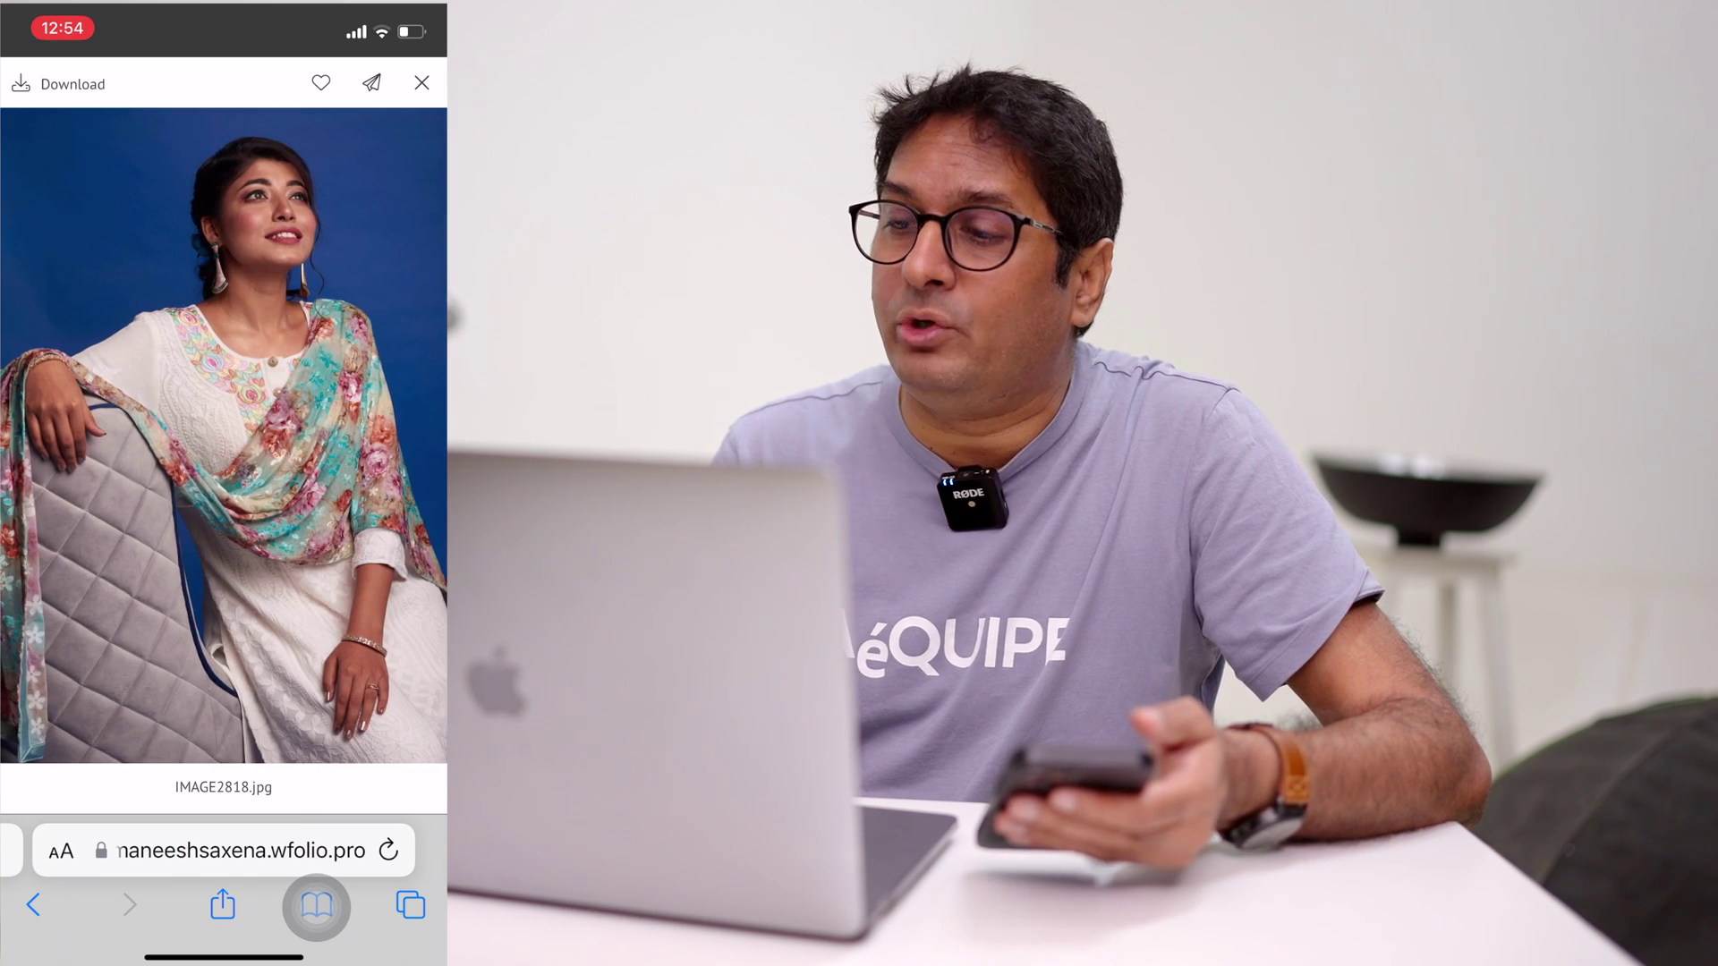
pyautogui.moveTo(358, 436); pyautogui.dragTo(89, 436)
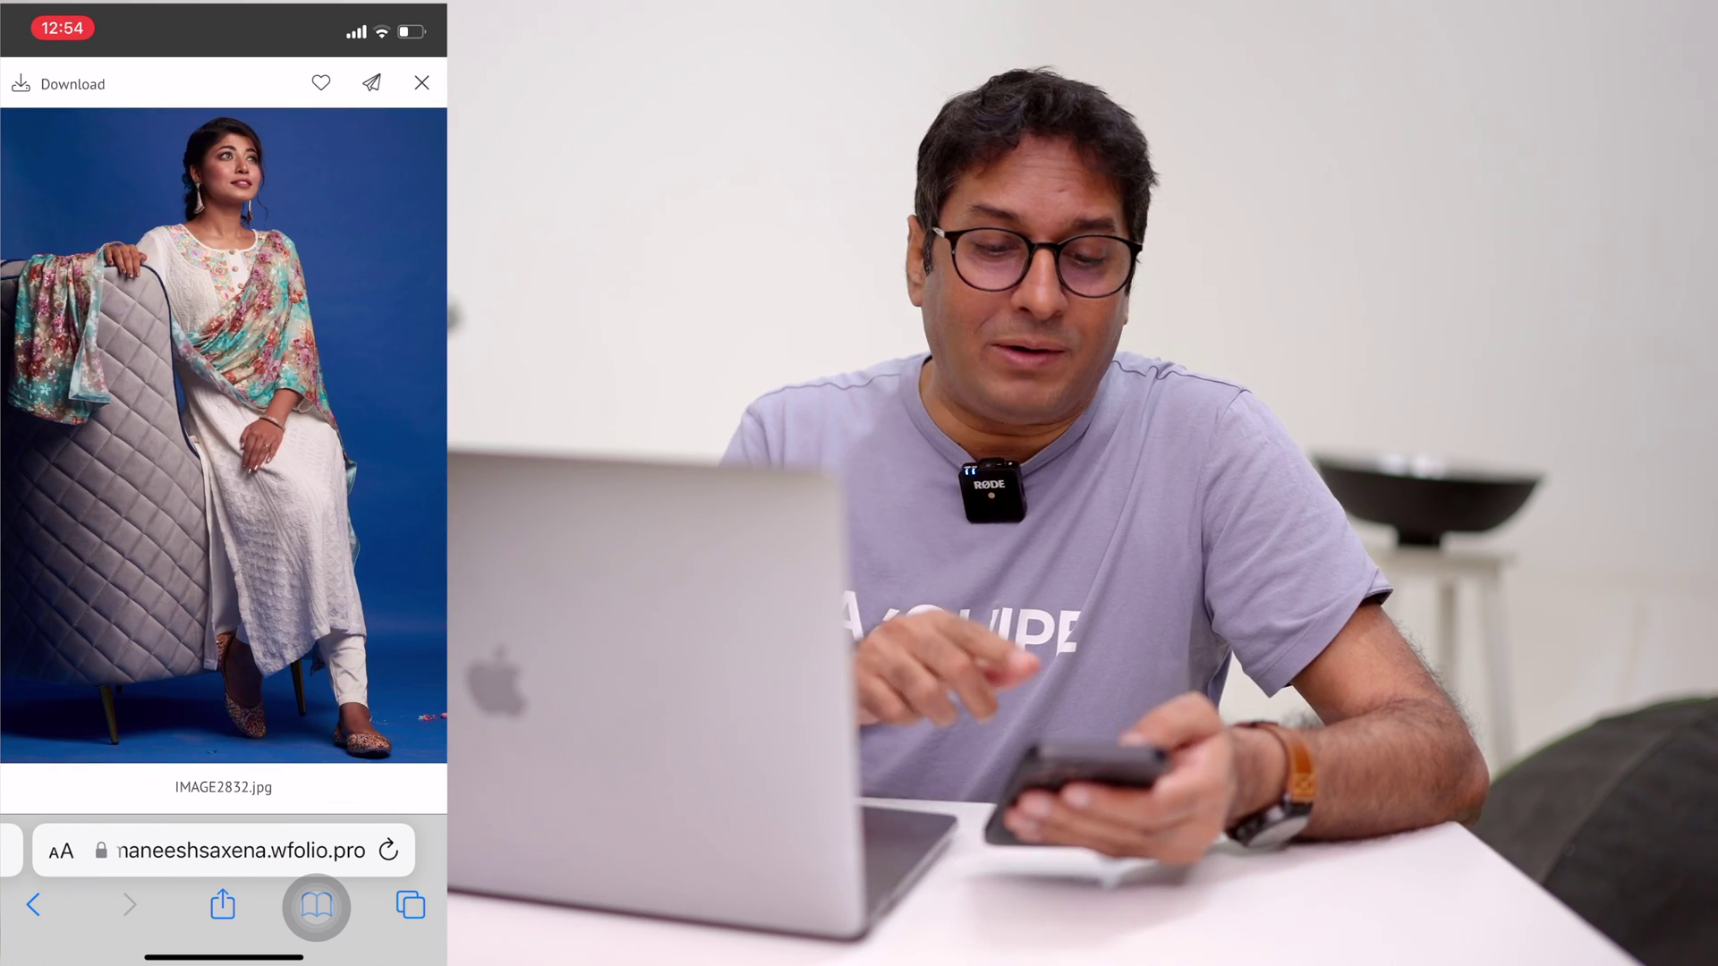
pyautogui.click(422, 83)
# Step: Scroll back up, open the teal-saree photo IMAGE2549.jpg, and swipe to the next photo
pyautogui.scroll(5, 223, 448)
pyautogui.scroll(10, 223, 447)
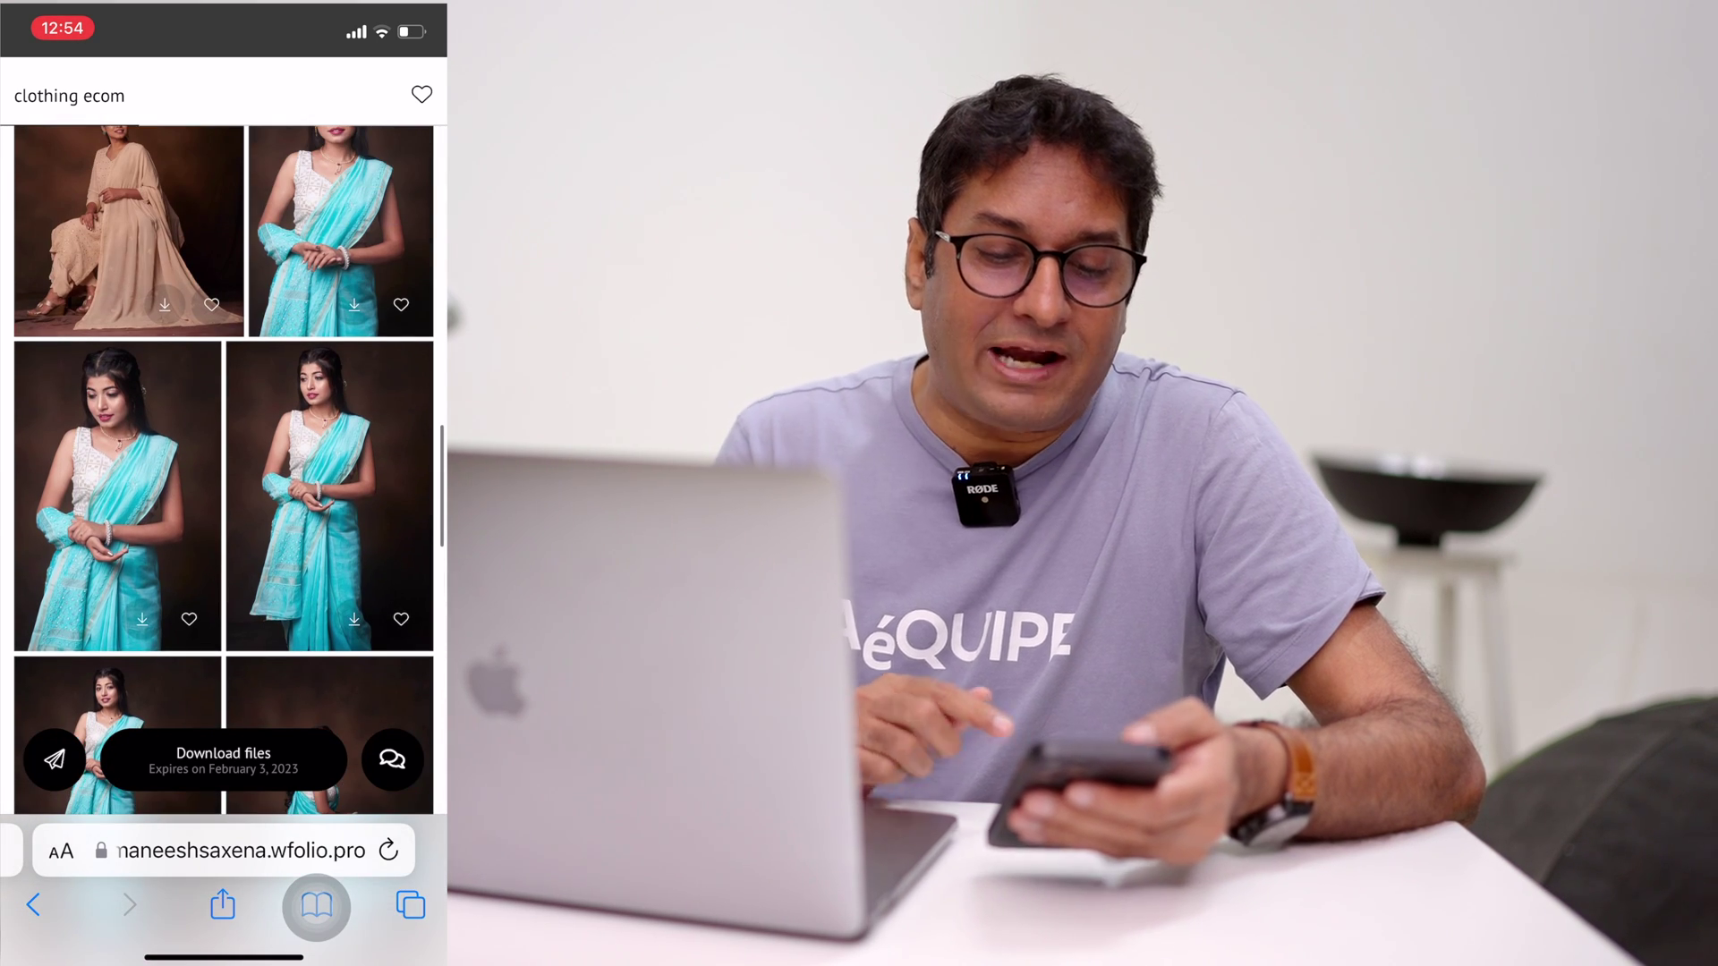
pyautogui.click(117, 496)
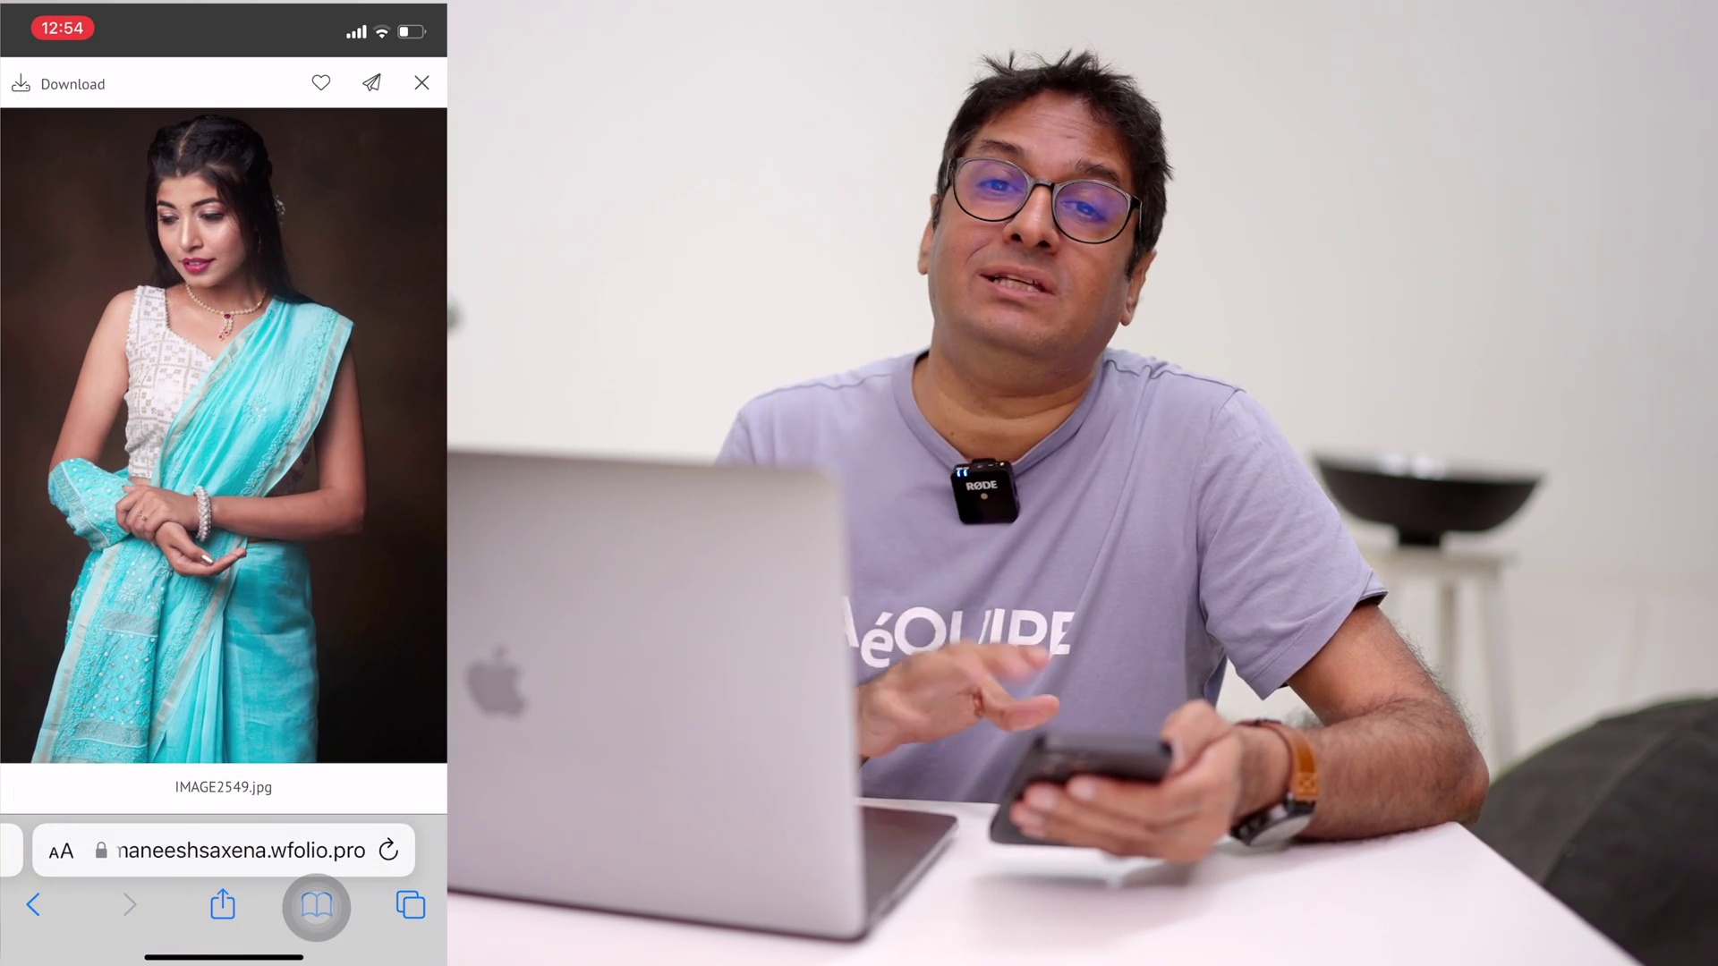
pyautogui.moveTo(358, 447); pyautogui.dragTo(134, 447)
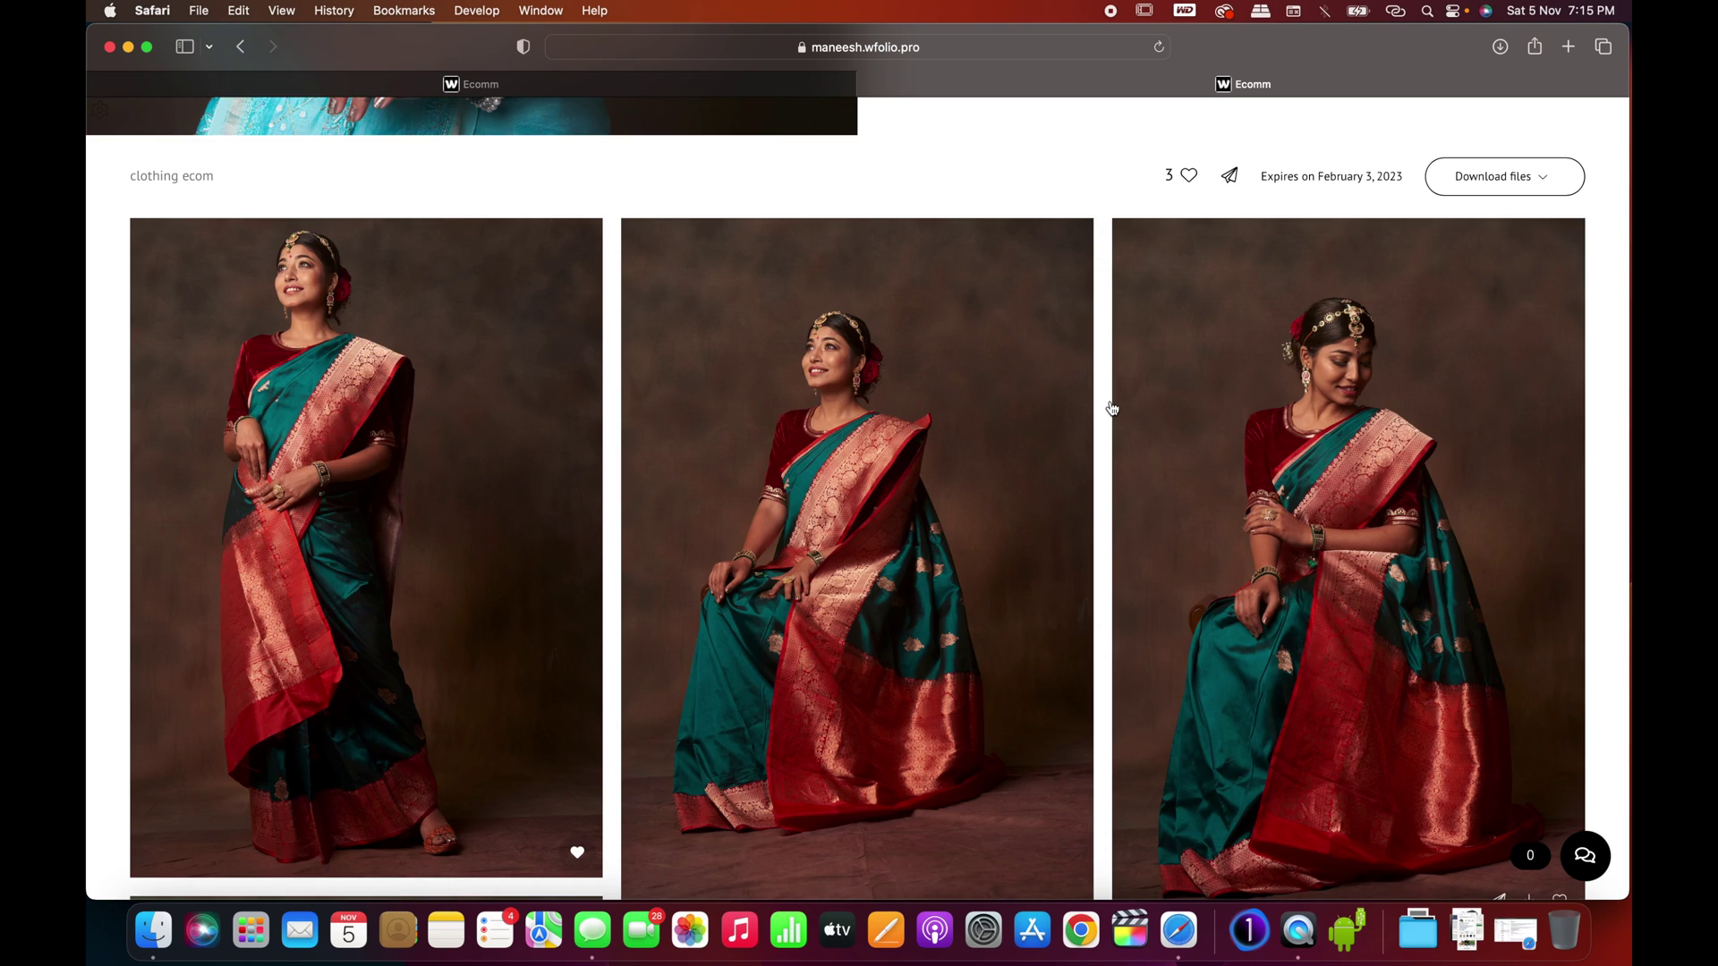
pyautogui.scroll(3, 1111, 409)
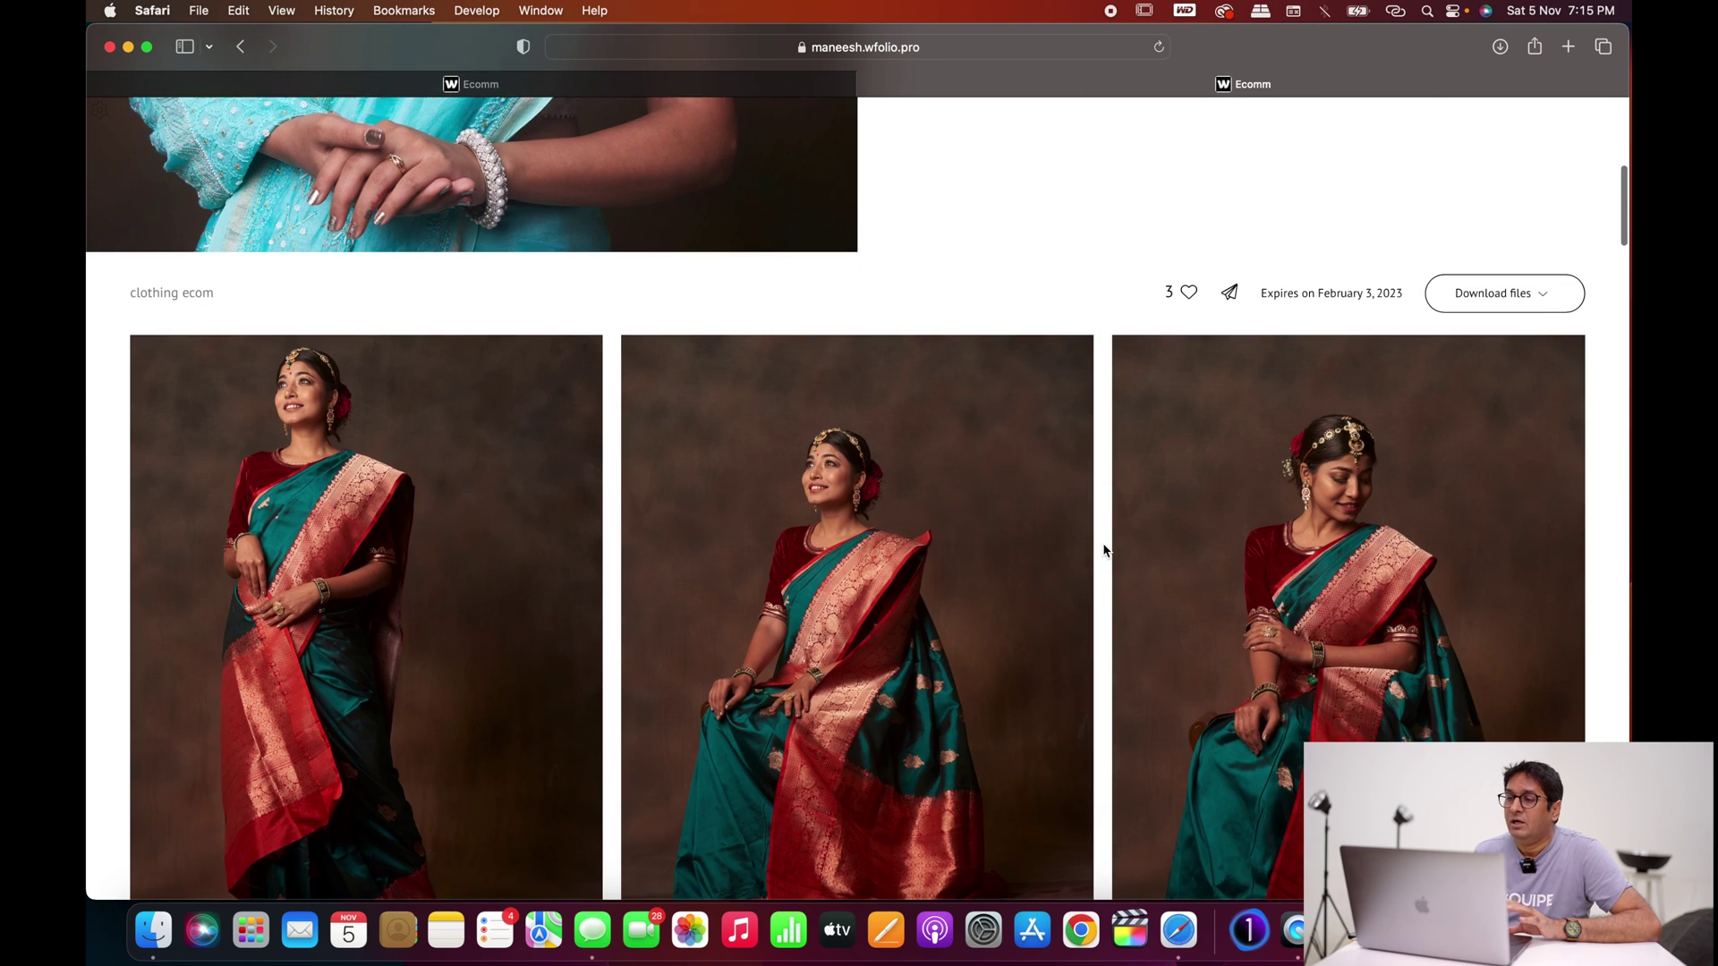
pyautogui.scroll(-1, 1112, 409)
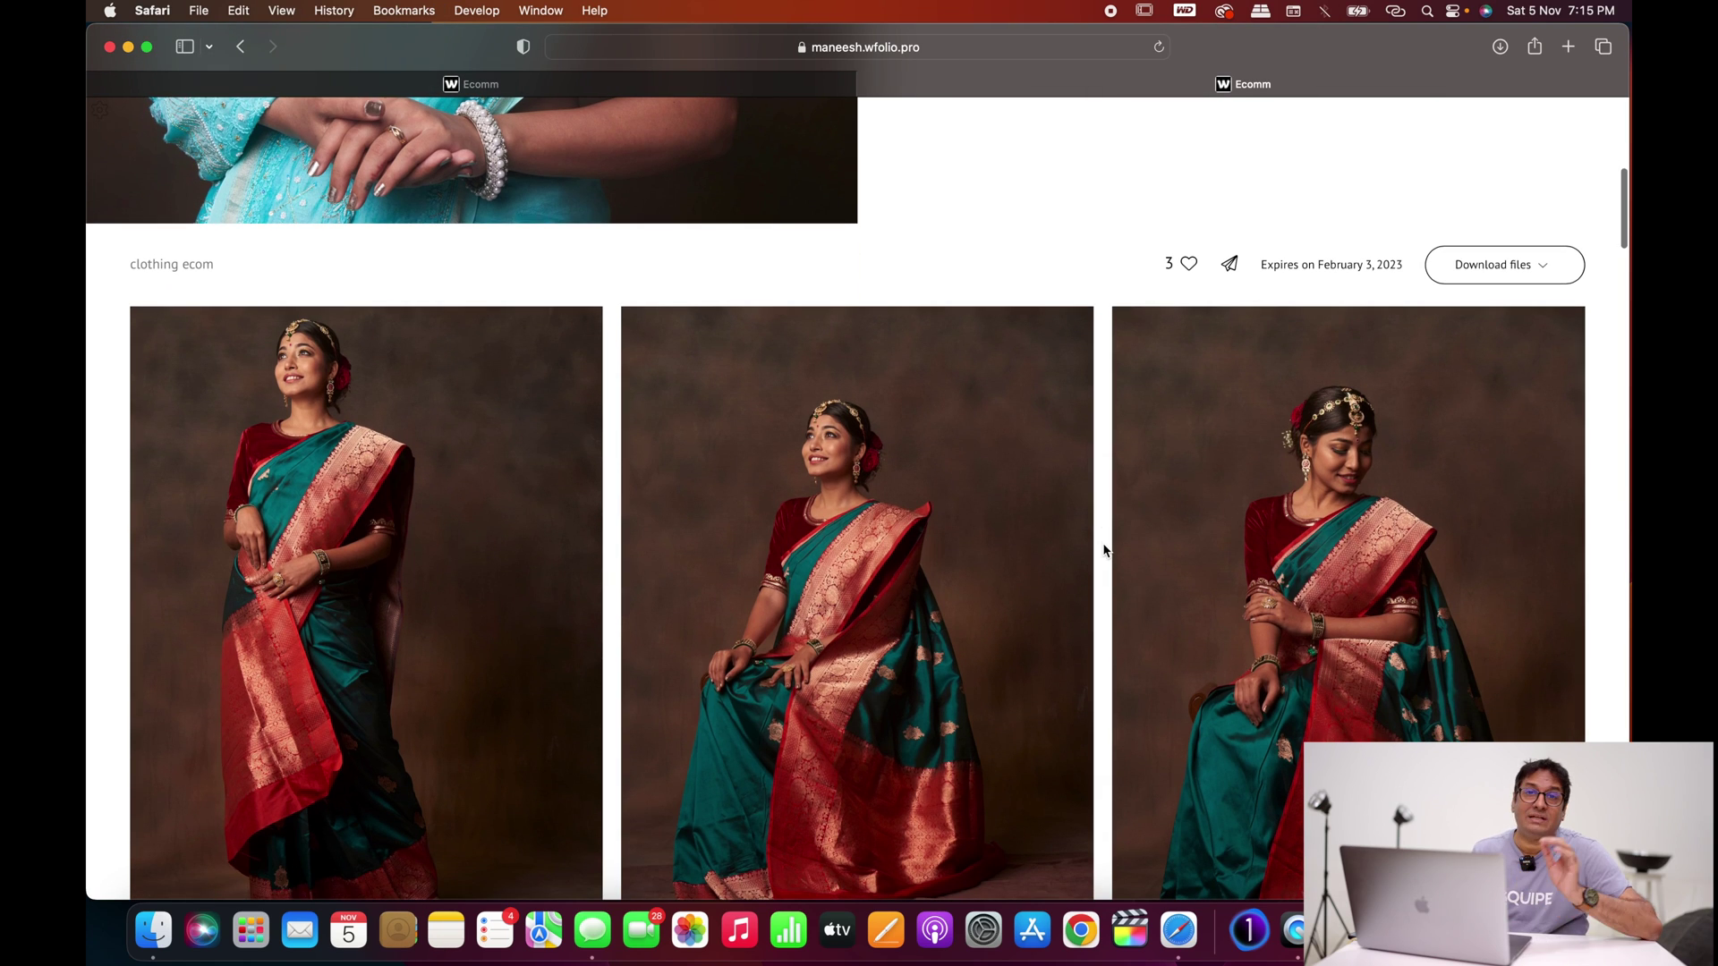
pyautogui.click(1545, 269)
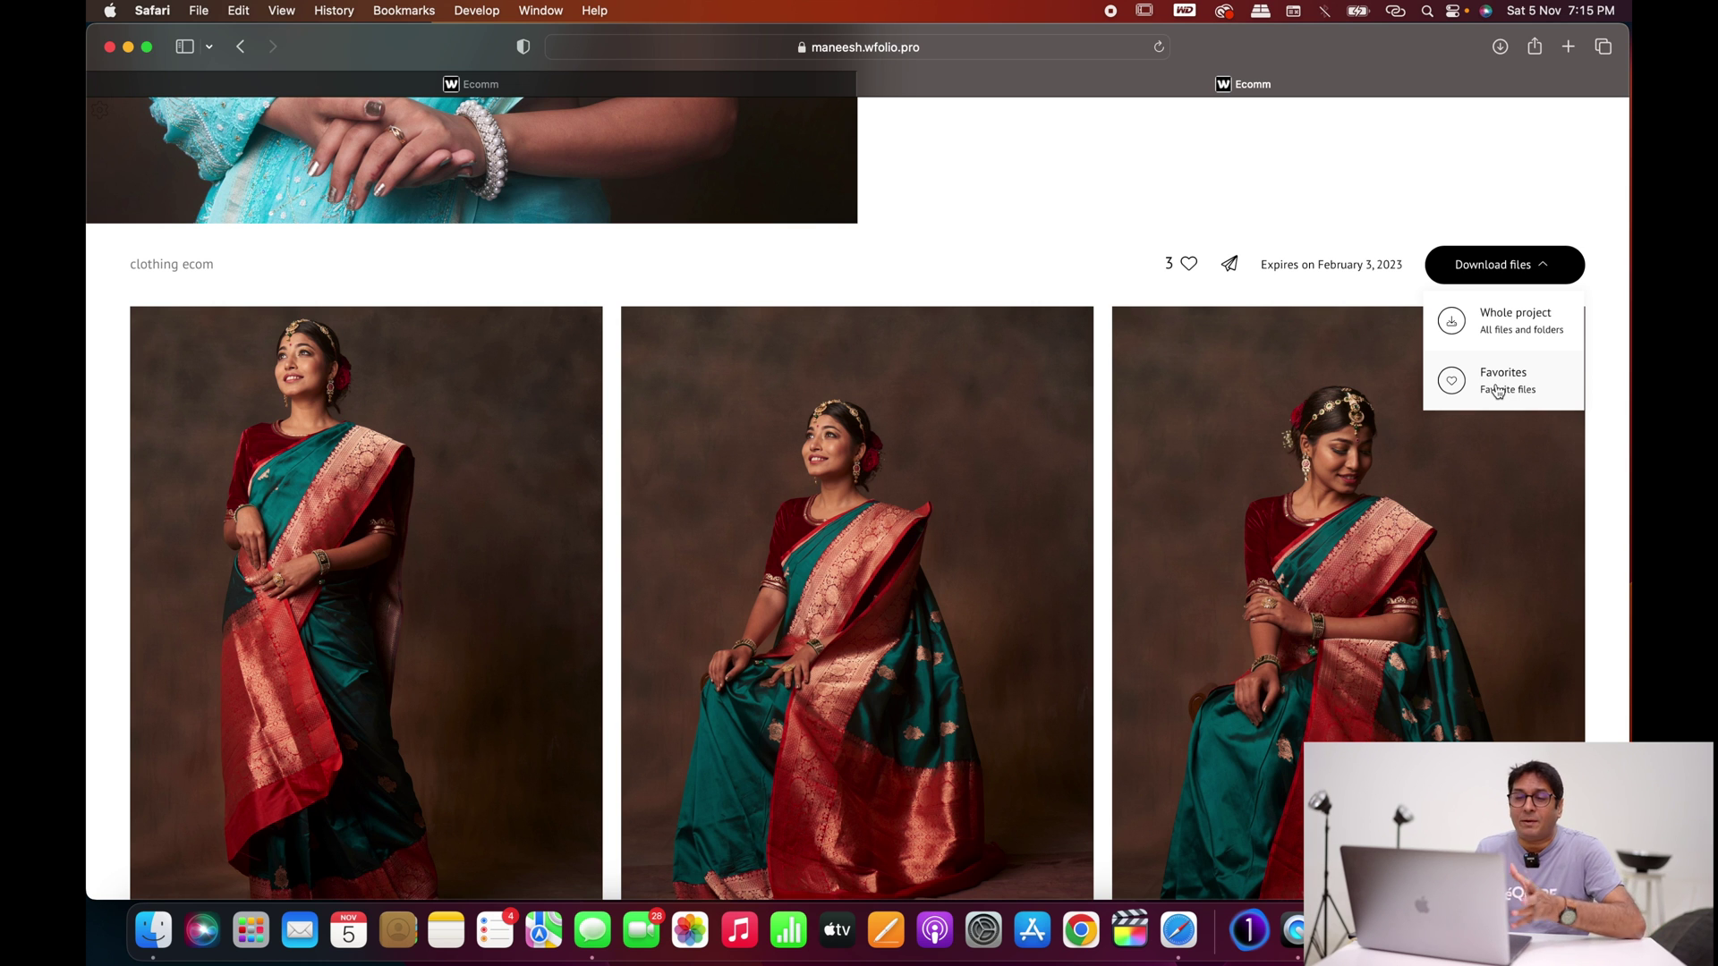
pyautogui.scroll(-3, 828, 399)
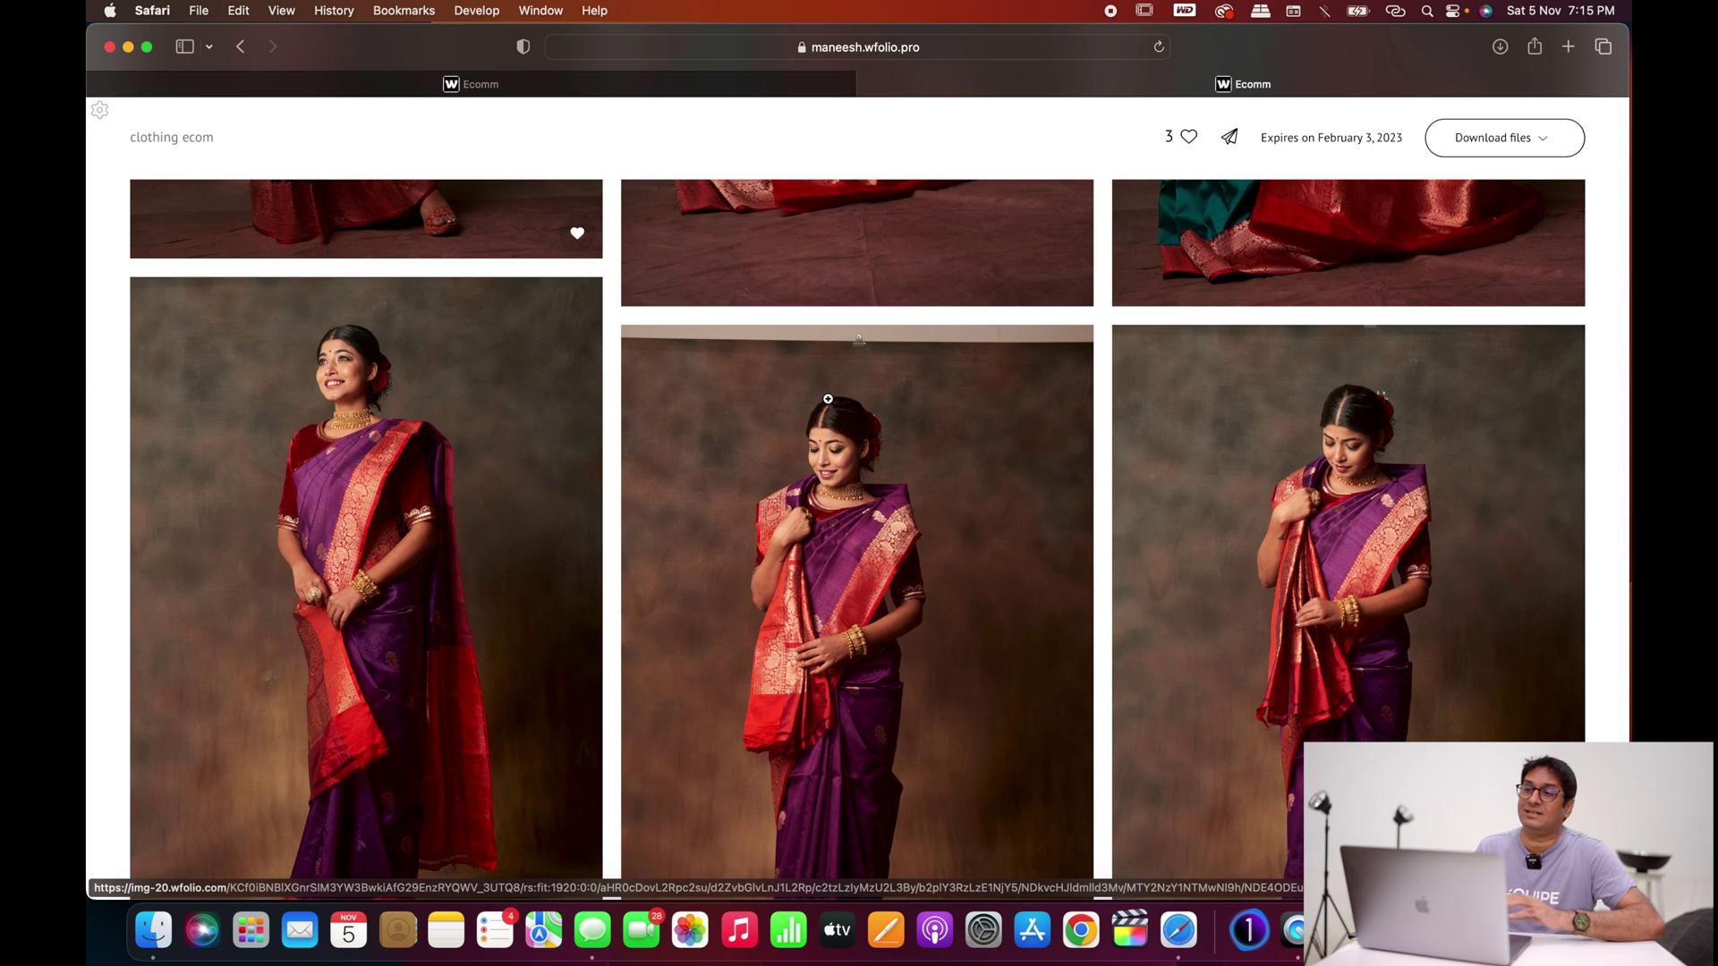
pyautogui.scroll(15, 827, 399)
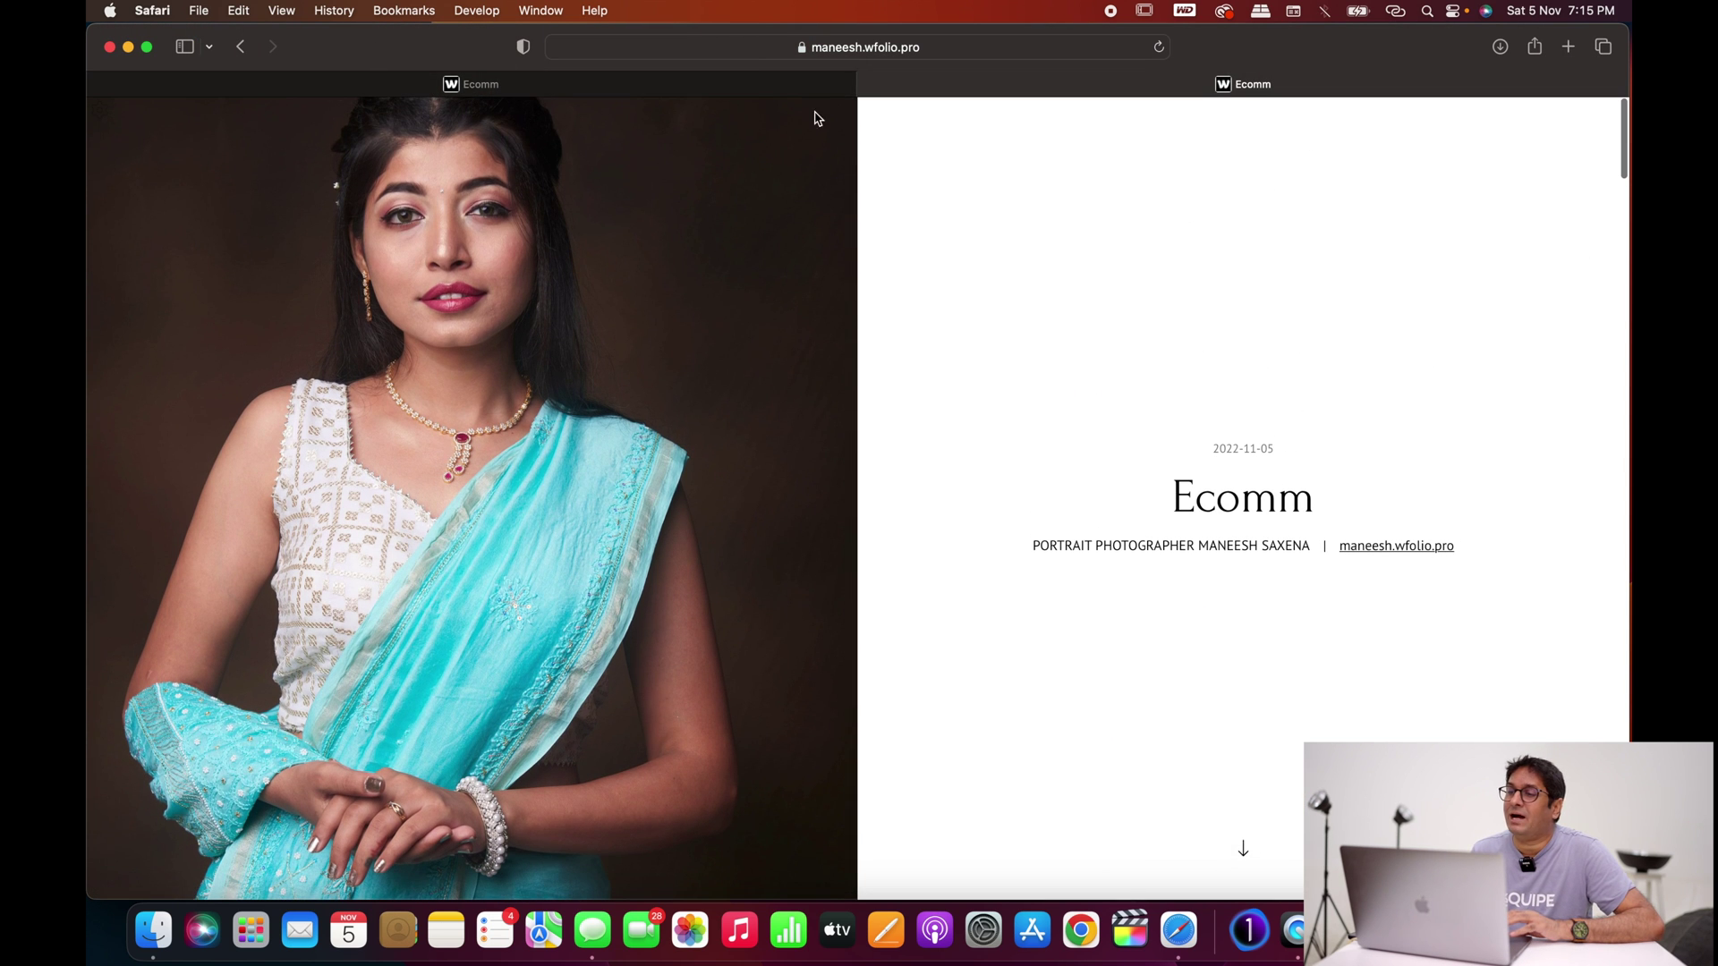
# Step: From the Ecomm favorites in the dashboard, open the contact Card settings and start an avatar upload
pyautogui.click(474, 84)
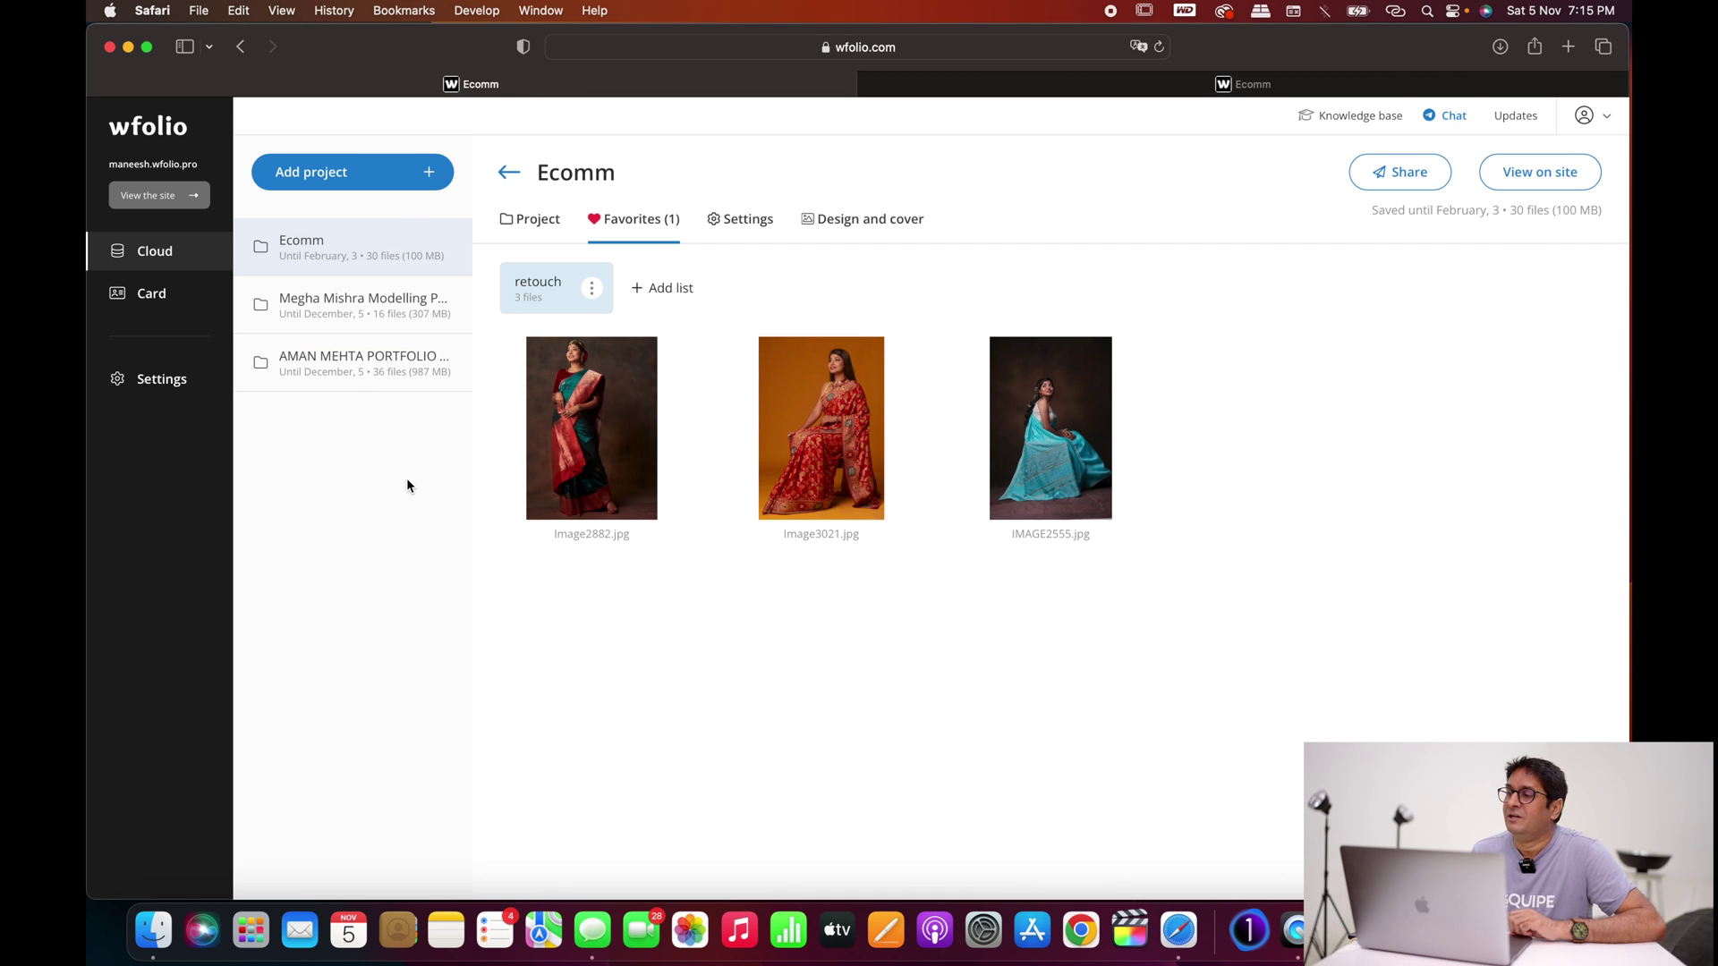
pyautogui.click(159, 304)
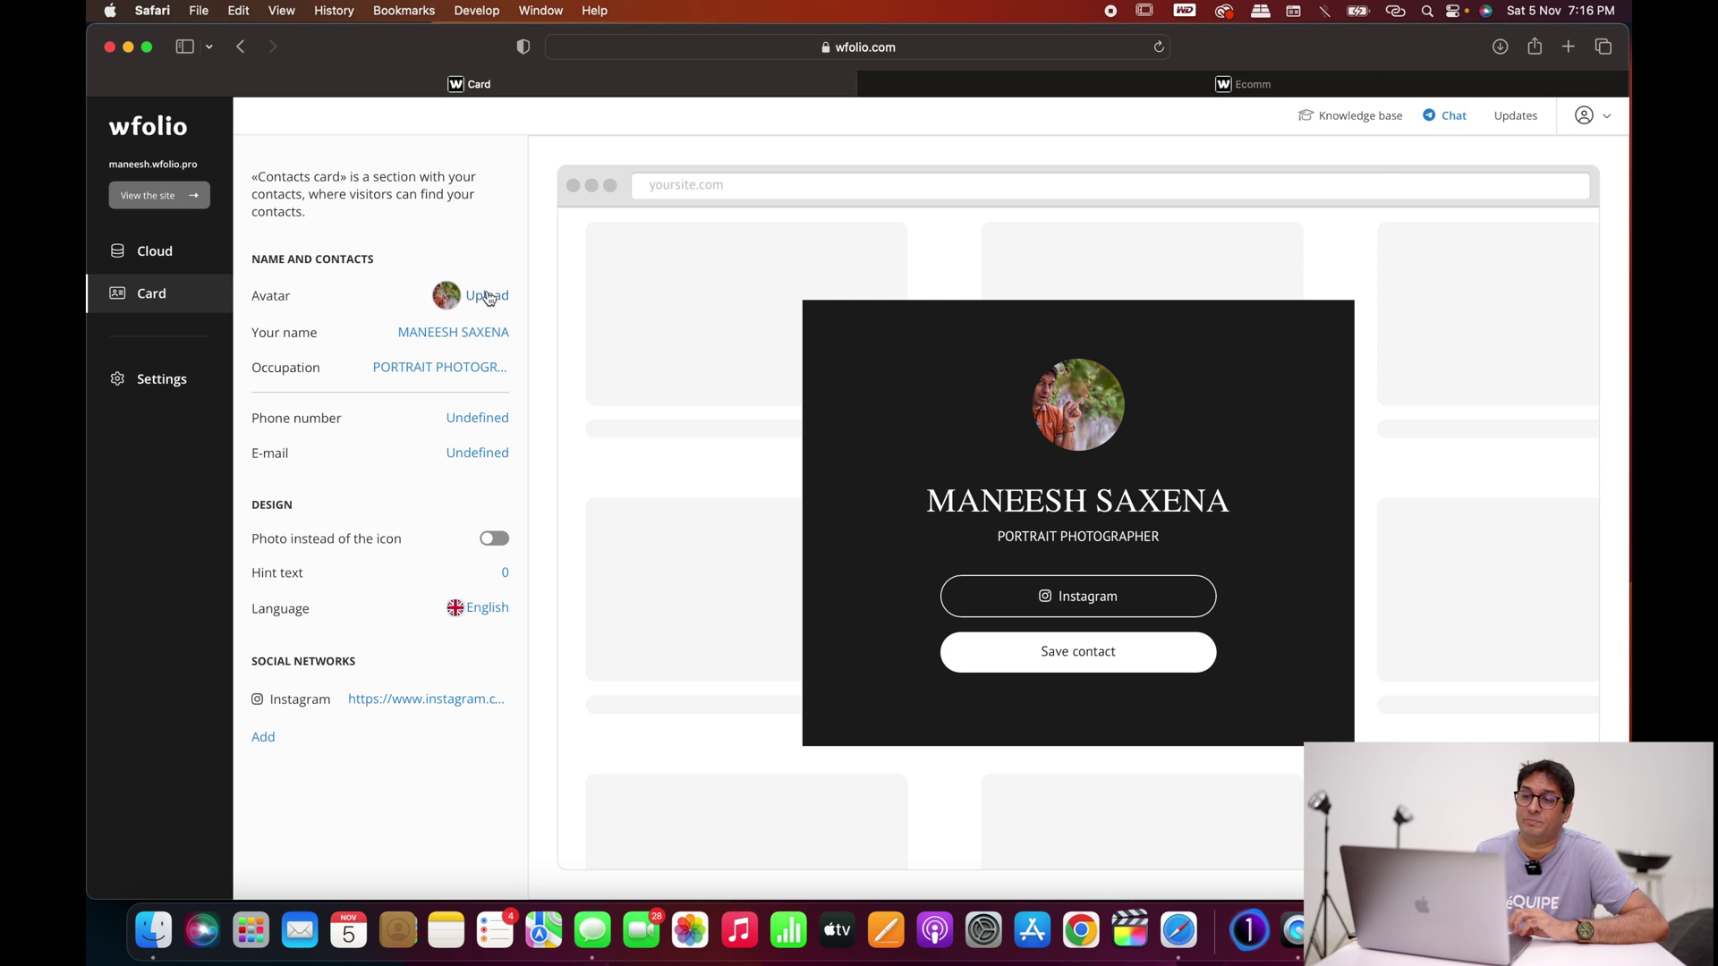
pyautogui.click(487, 298)
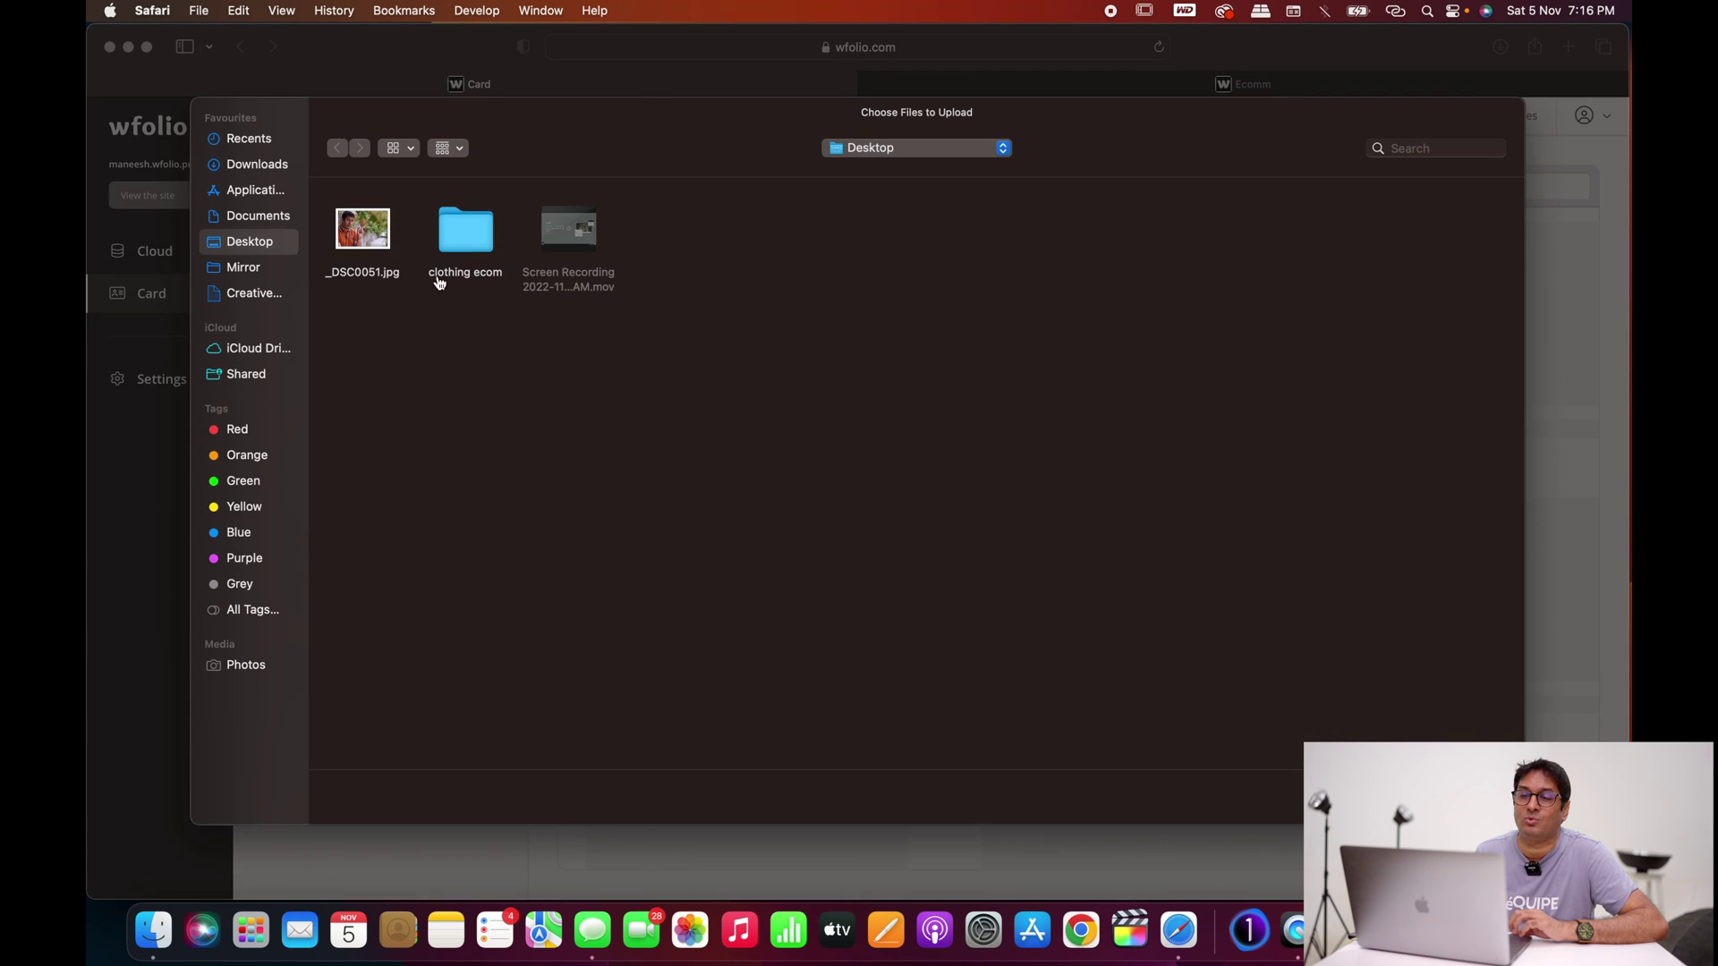
# Step: Upload the _DSC0929 photographer-with-camera image from Downloads as the contact card avatar
pyautogui.click(258, 166)
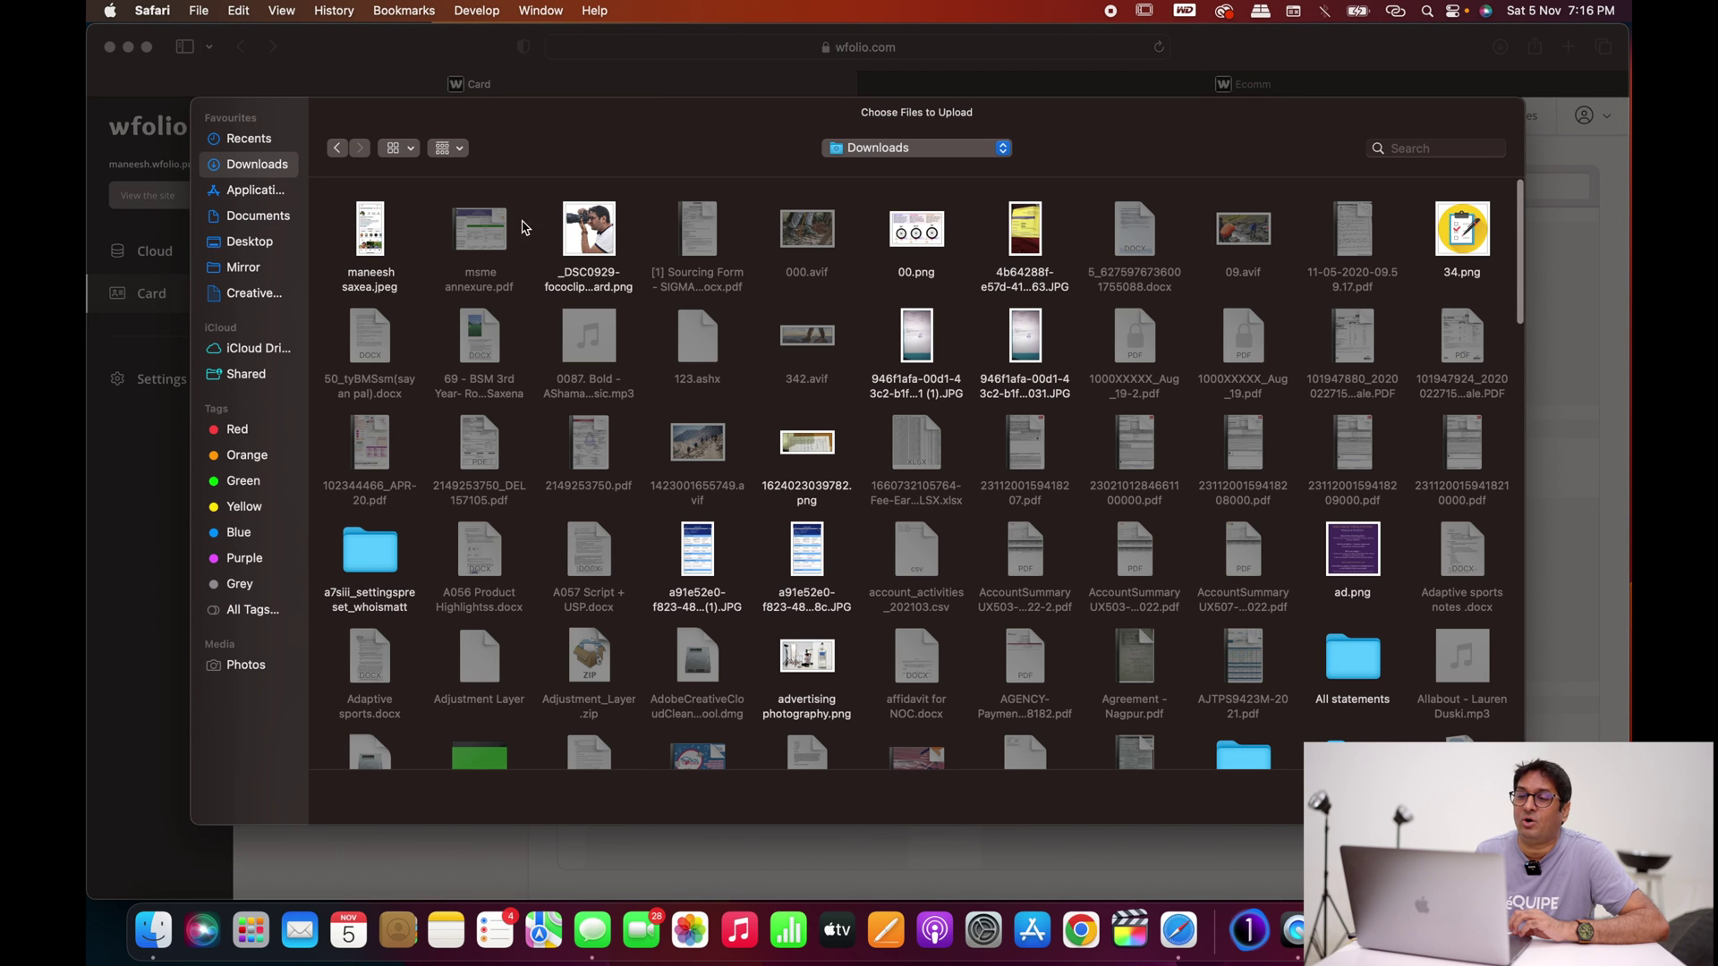
pyautogui.click(590, 236)
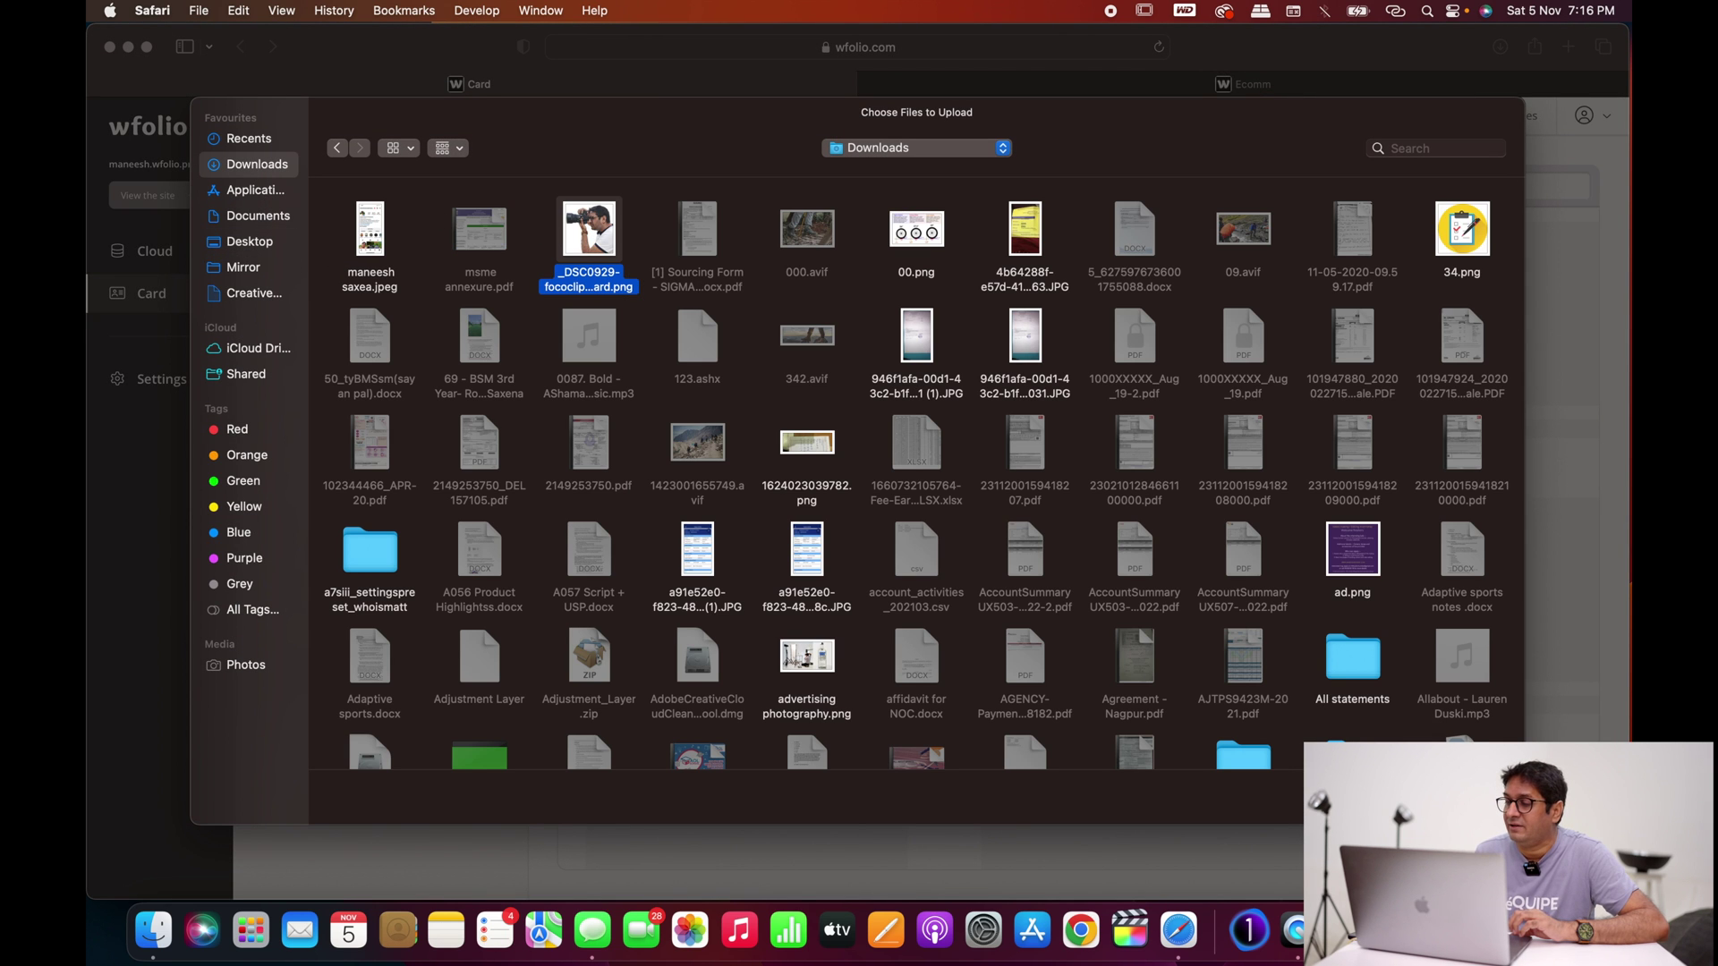
pyautogui.click(1478, 797)
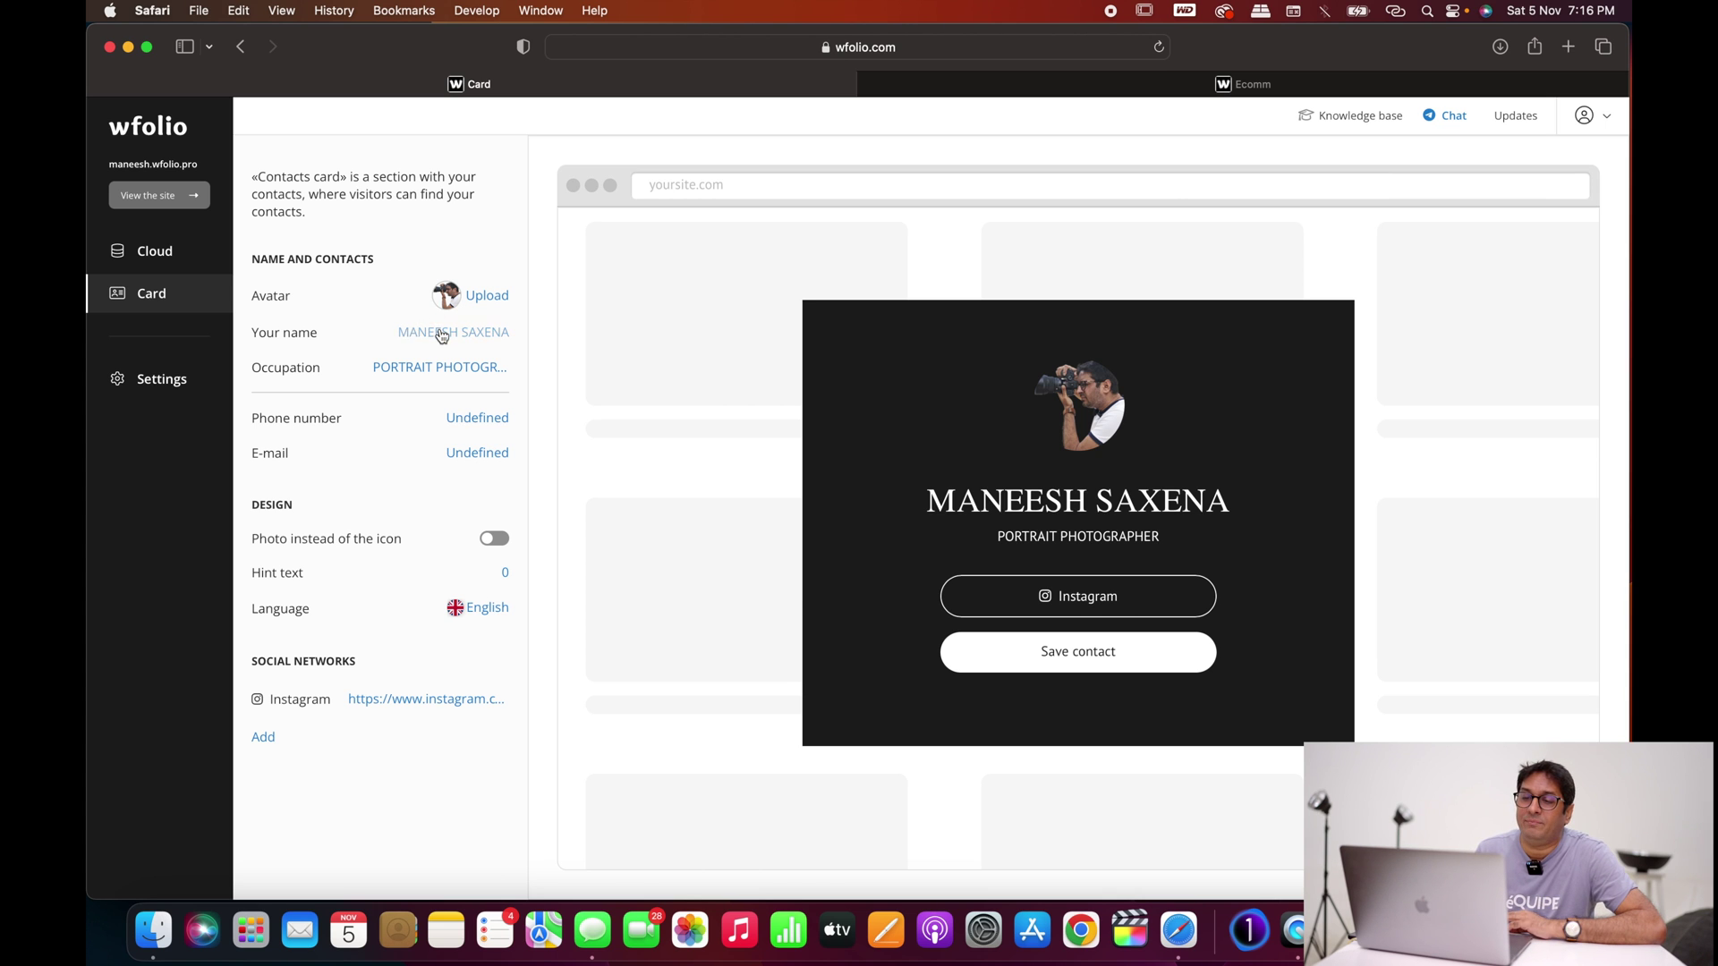
pyautogui.click(441, 334)
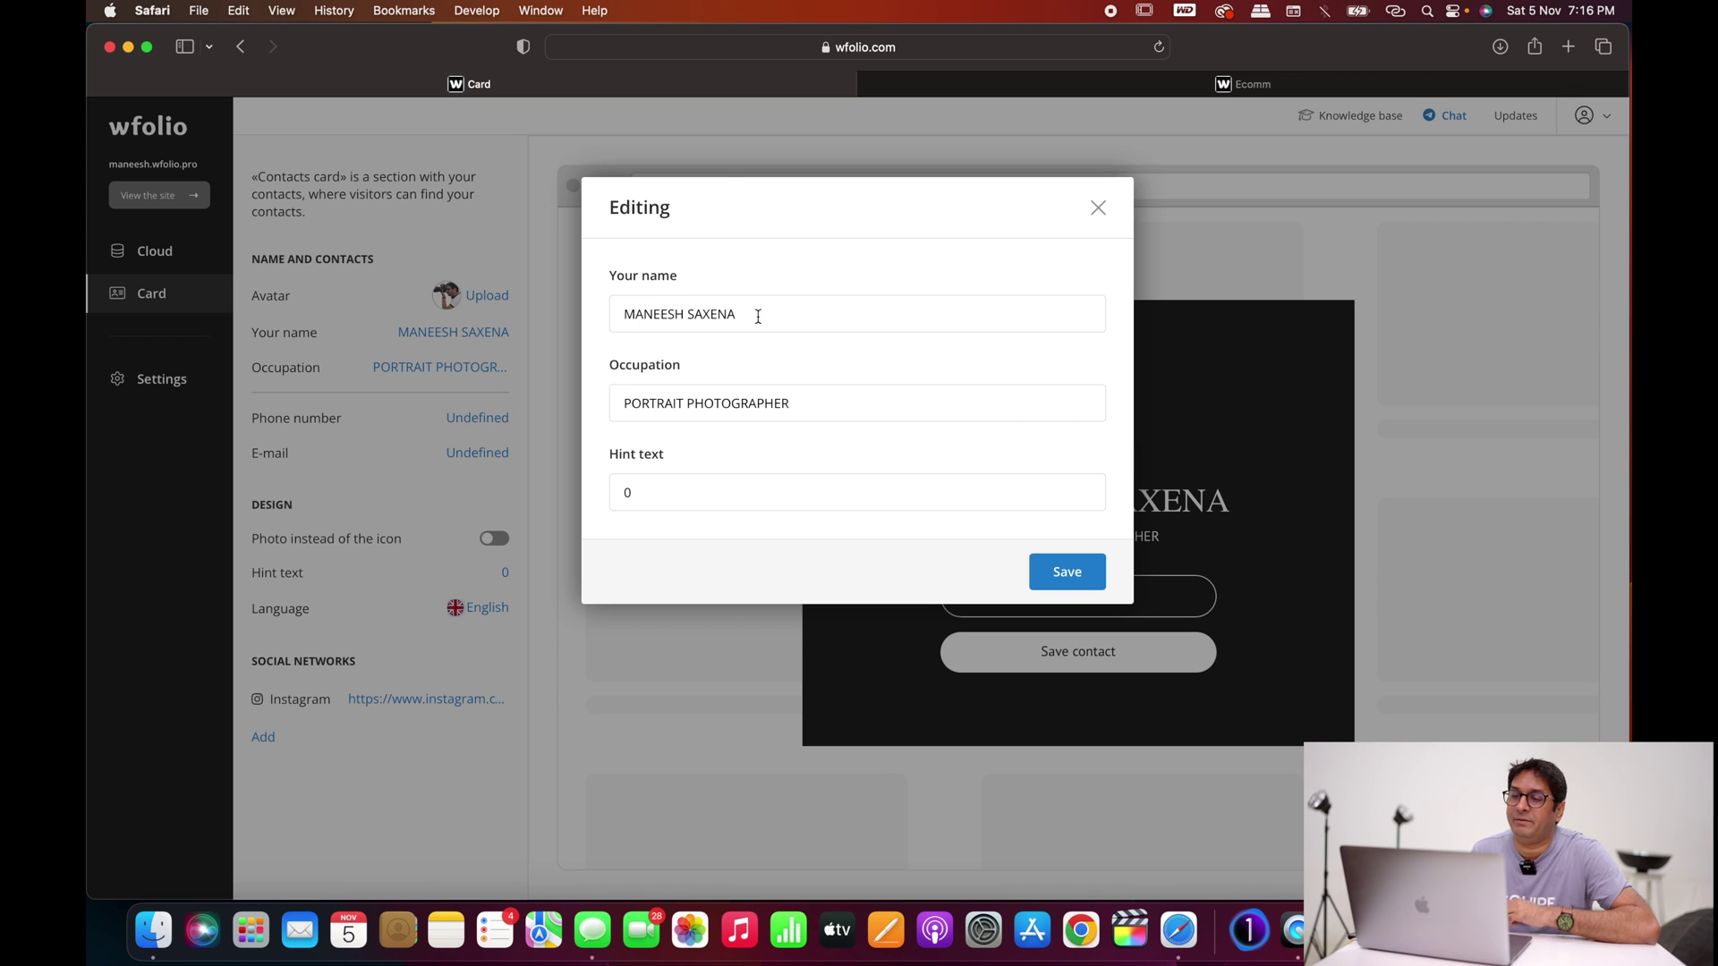
# Step: Change the card's occupation from PORTRAIT to FASHION
pyautogui.click(689, 407)
pyautogui.press('BackSpace')
pyautogui.press('BackSpace')
pyautogui.press('BackSpace')
pyautogui.press('BackSpace')
pyautogui.press('BackSpace')
pyautogui.press('BackSpace')
pyautogui.press('BackSpace')
pyautogui.press('BackSpace')
pyautogui.press('BackSpace')
pyautogui.write('fash')
pyautogui.write('ion')
pyautogui.press('BackSpace')
pyautogui.press('BackSpace')
pyautogui.press('BackSpace')
pyautogui.press('BackSpace')
pyautogui.press('BackSpace')
pyautogui.press('BackSpace')
pyautogui.press('BackSpace')
pyautogui.press('BackSpace')
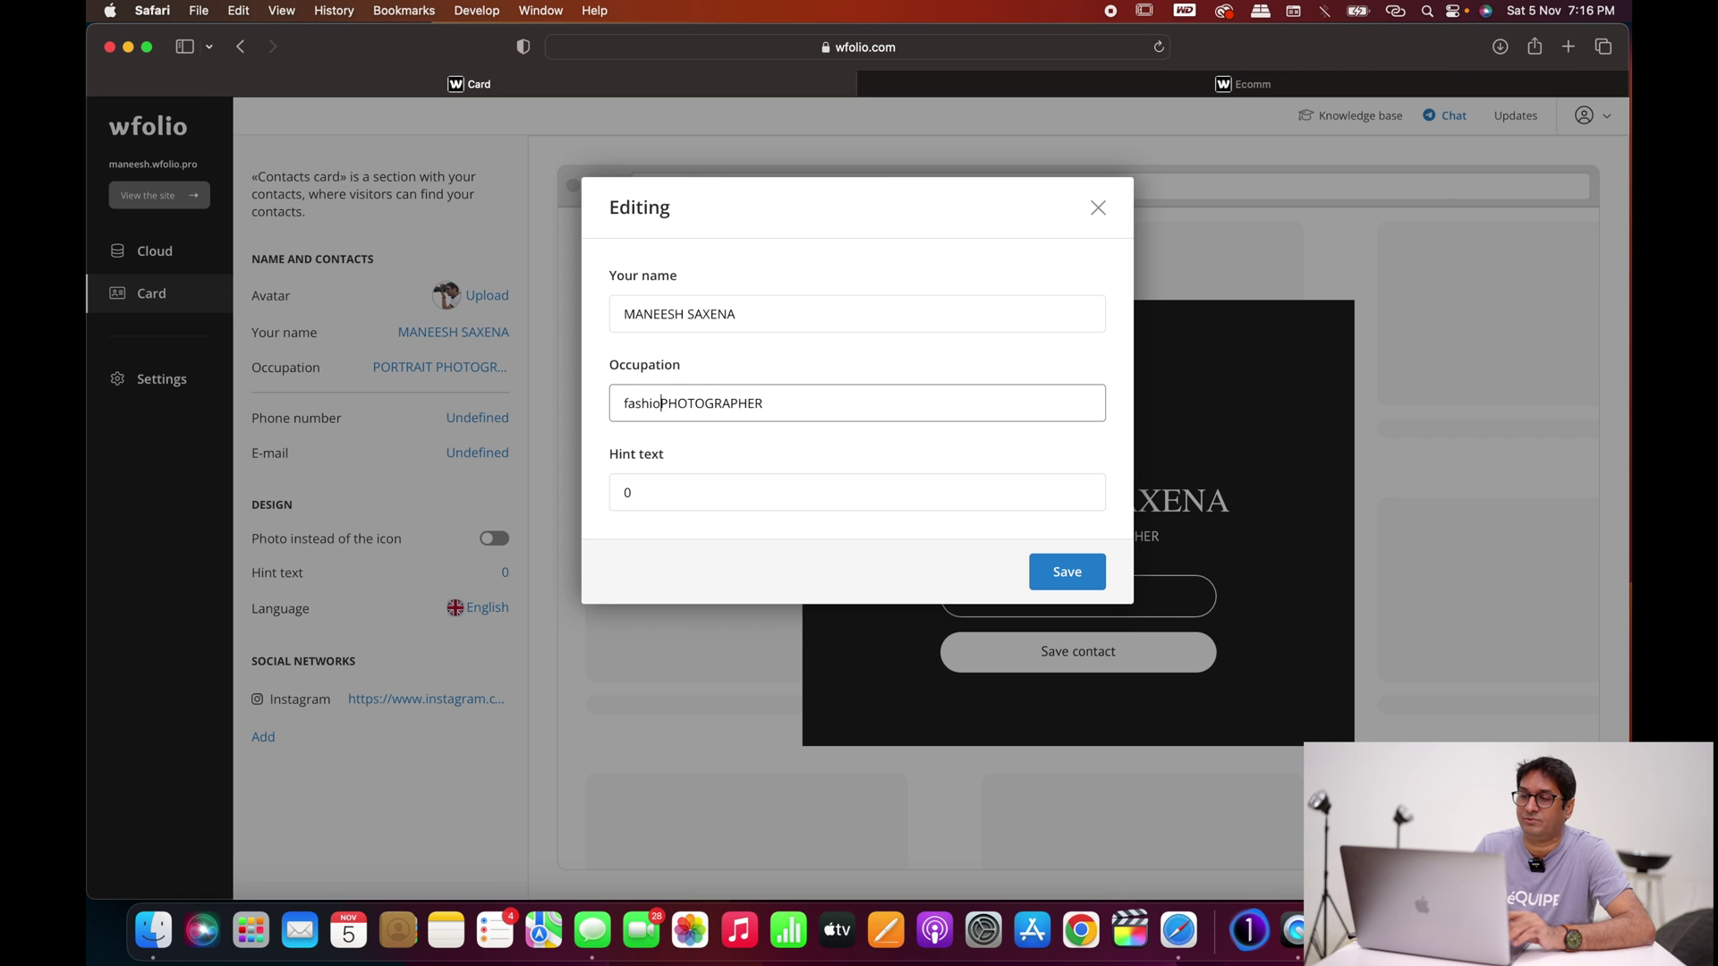
pyautogui.write('FASHION')
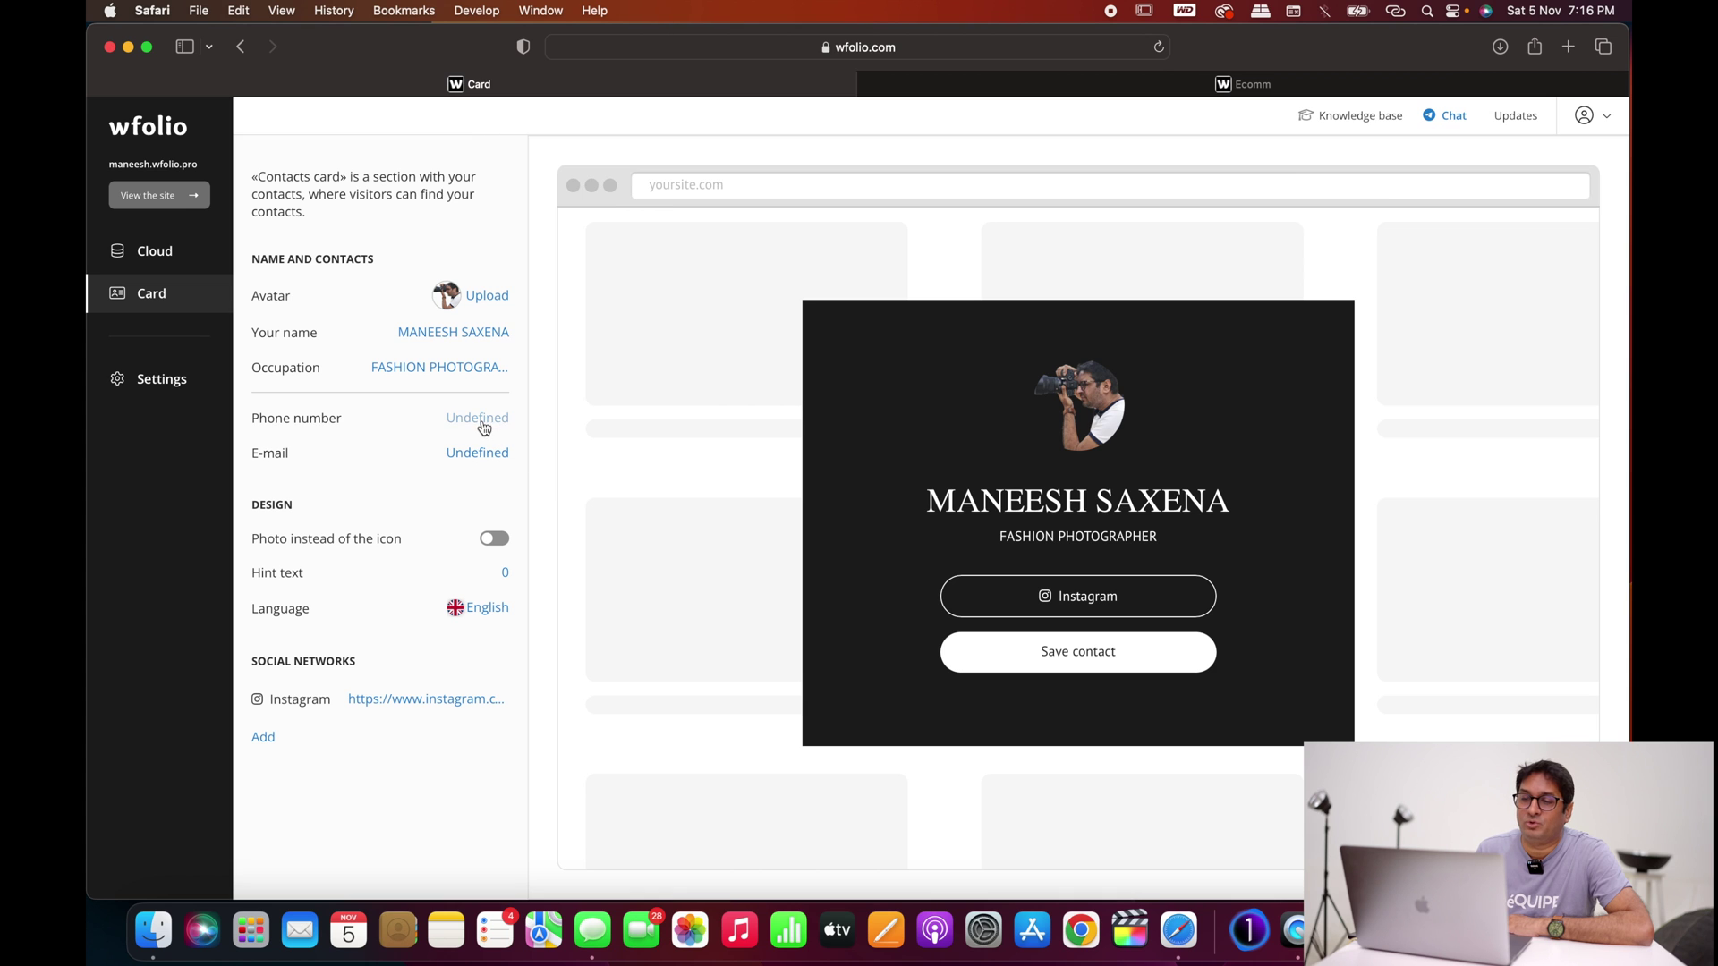
# Step: Add the photographer's phone number to the contact card
pyautogui.click(482, 426)
pyautogui.write('+91')
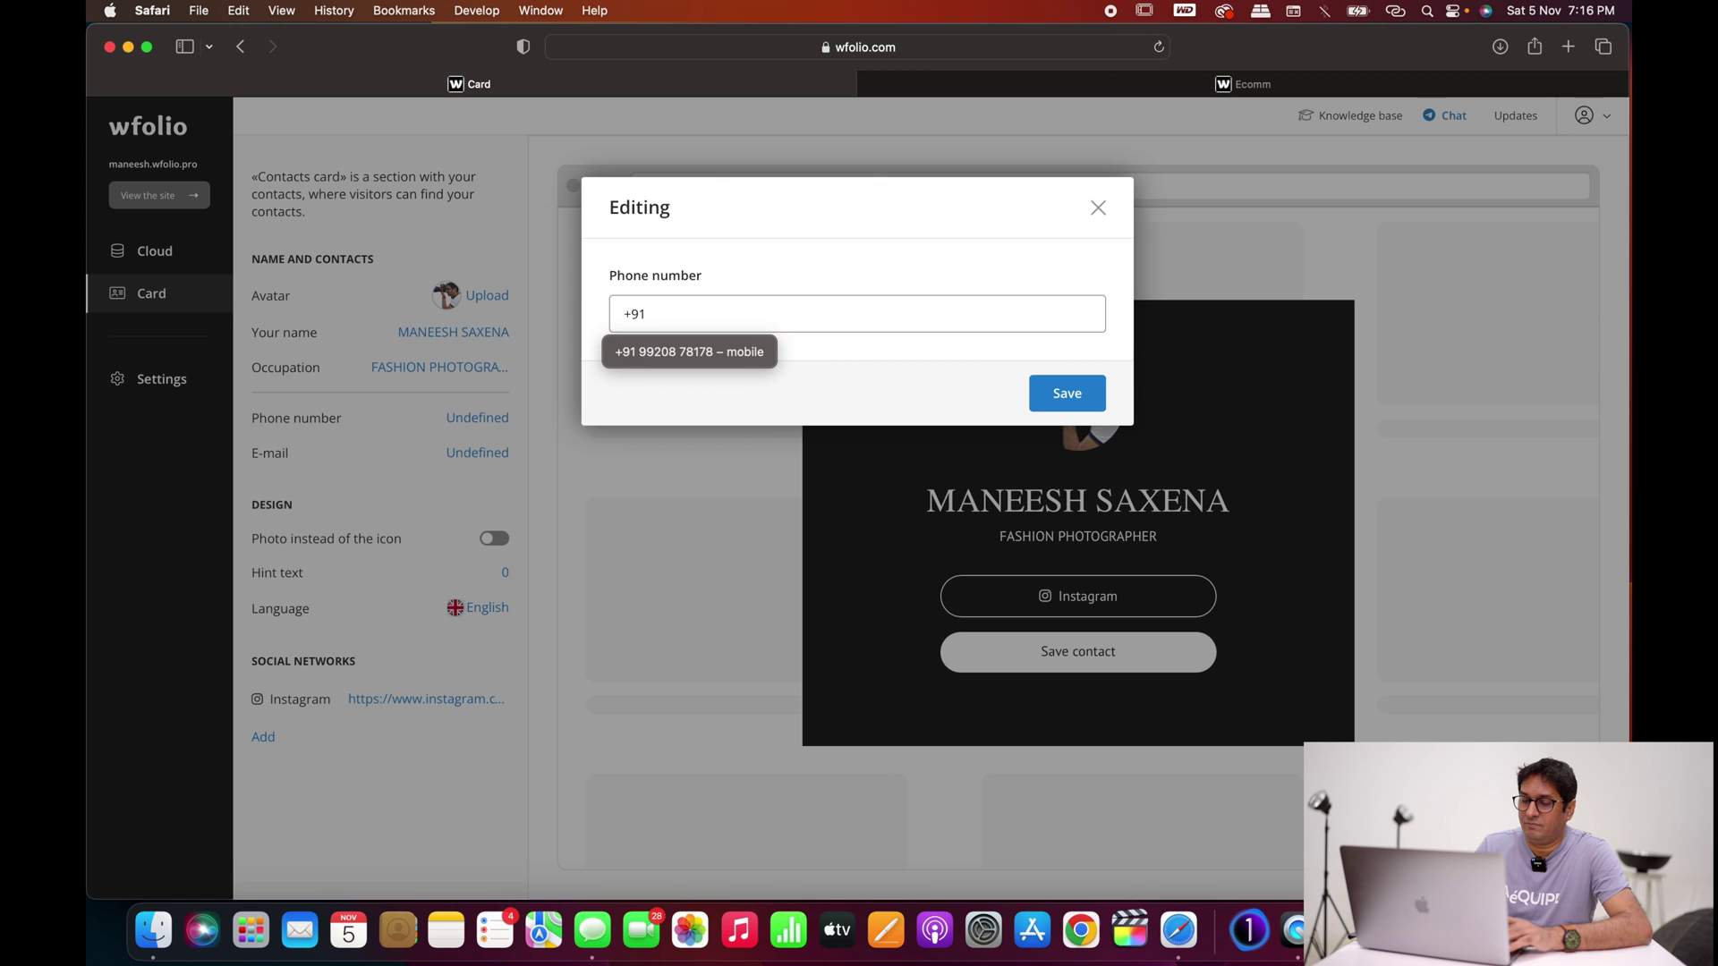
pyautogui.write('1234567890')
pyautogui.click(1085, 395)
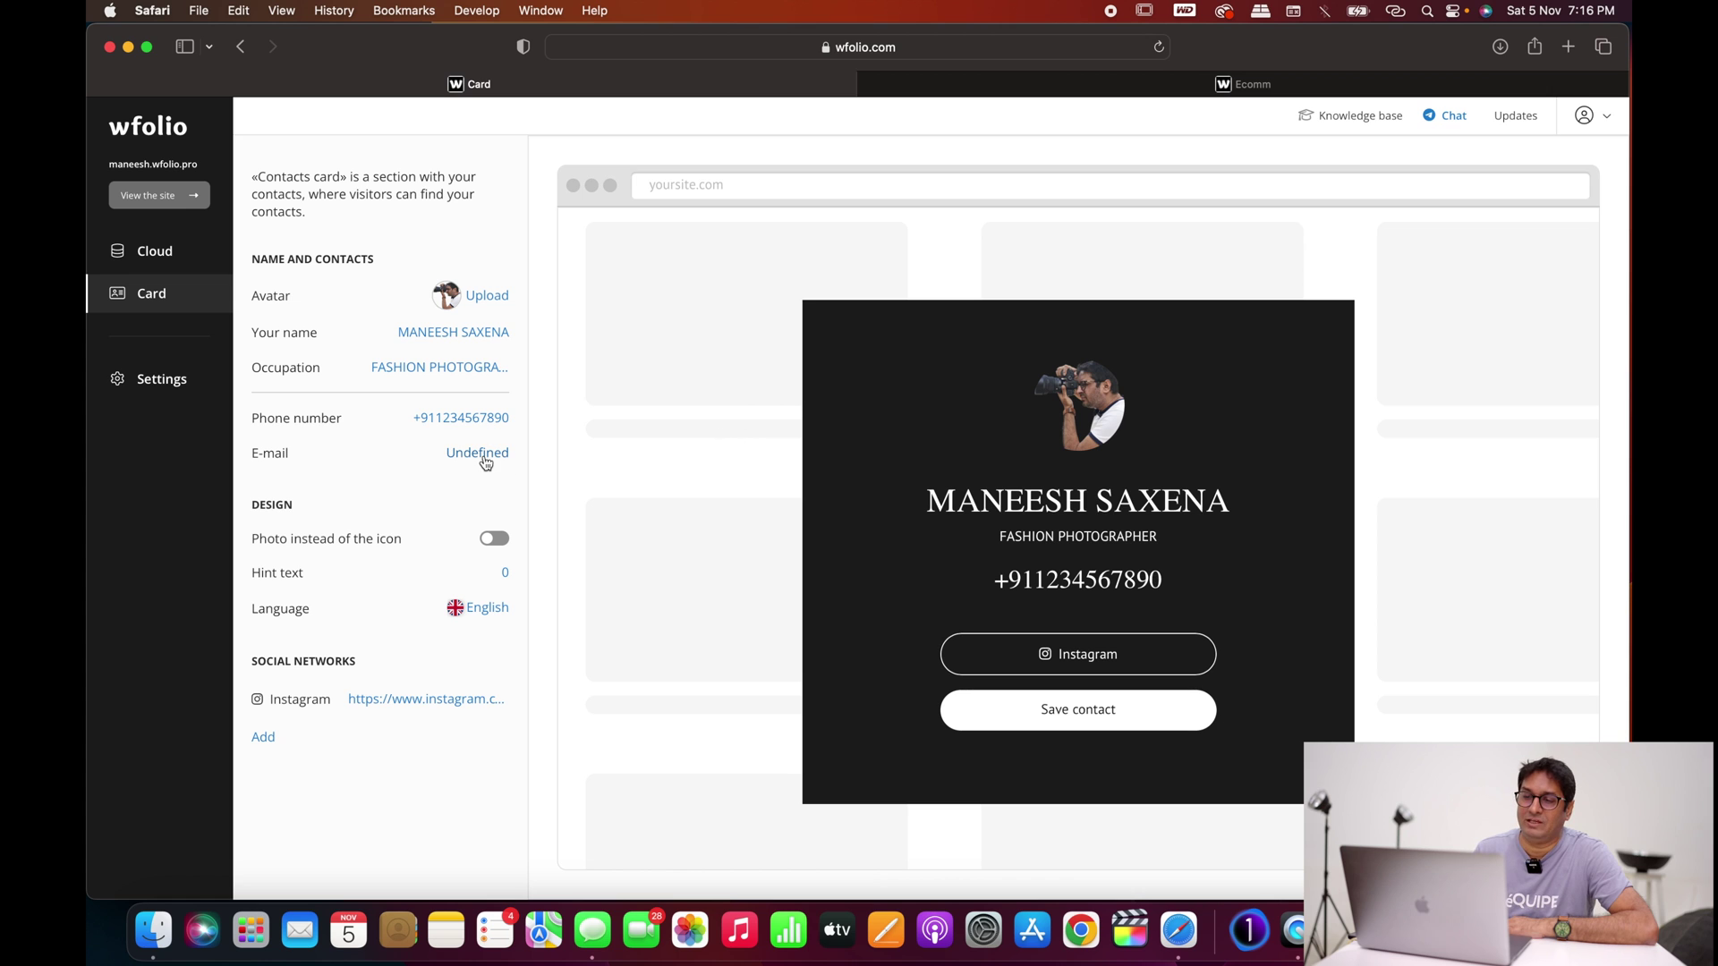
# Step: Add the photographer's e-mail address to the card from the autofill suggestion
pyautogui.click(480, 455)
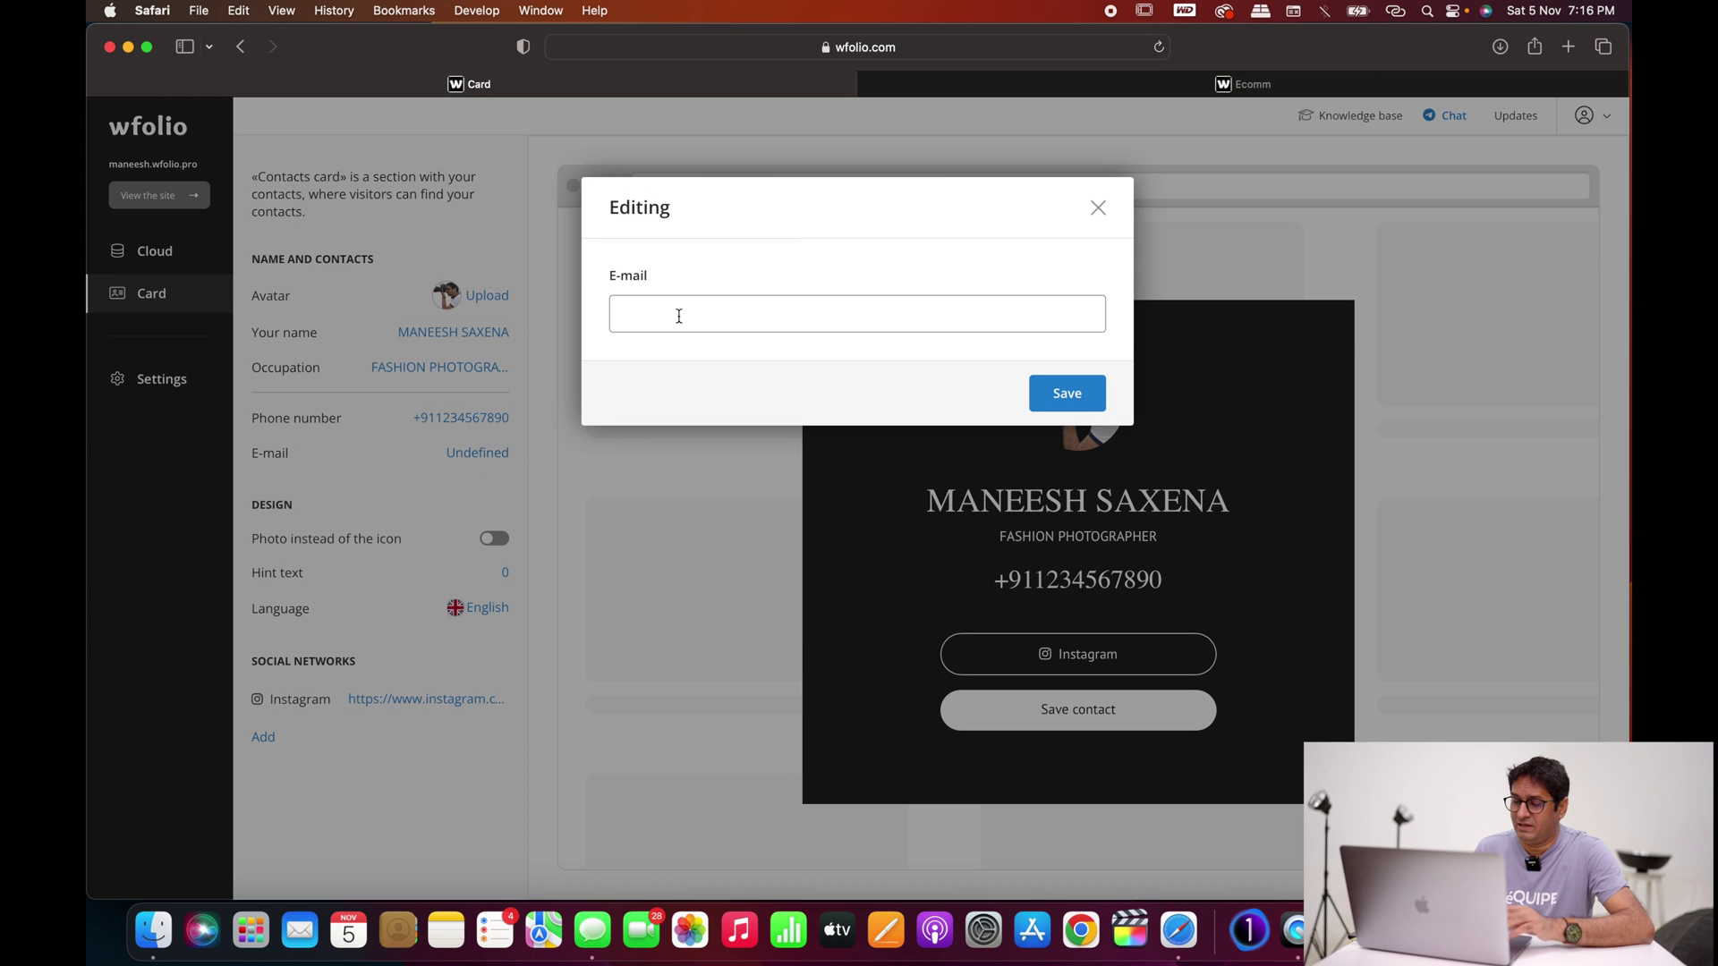
pyautogui.write('mane')
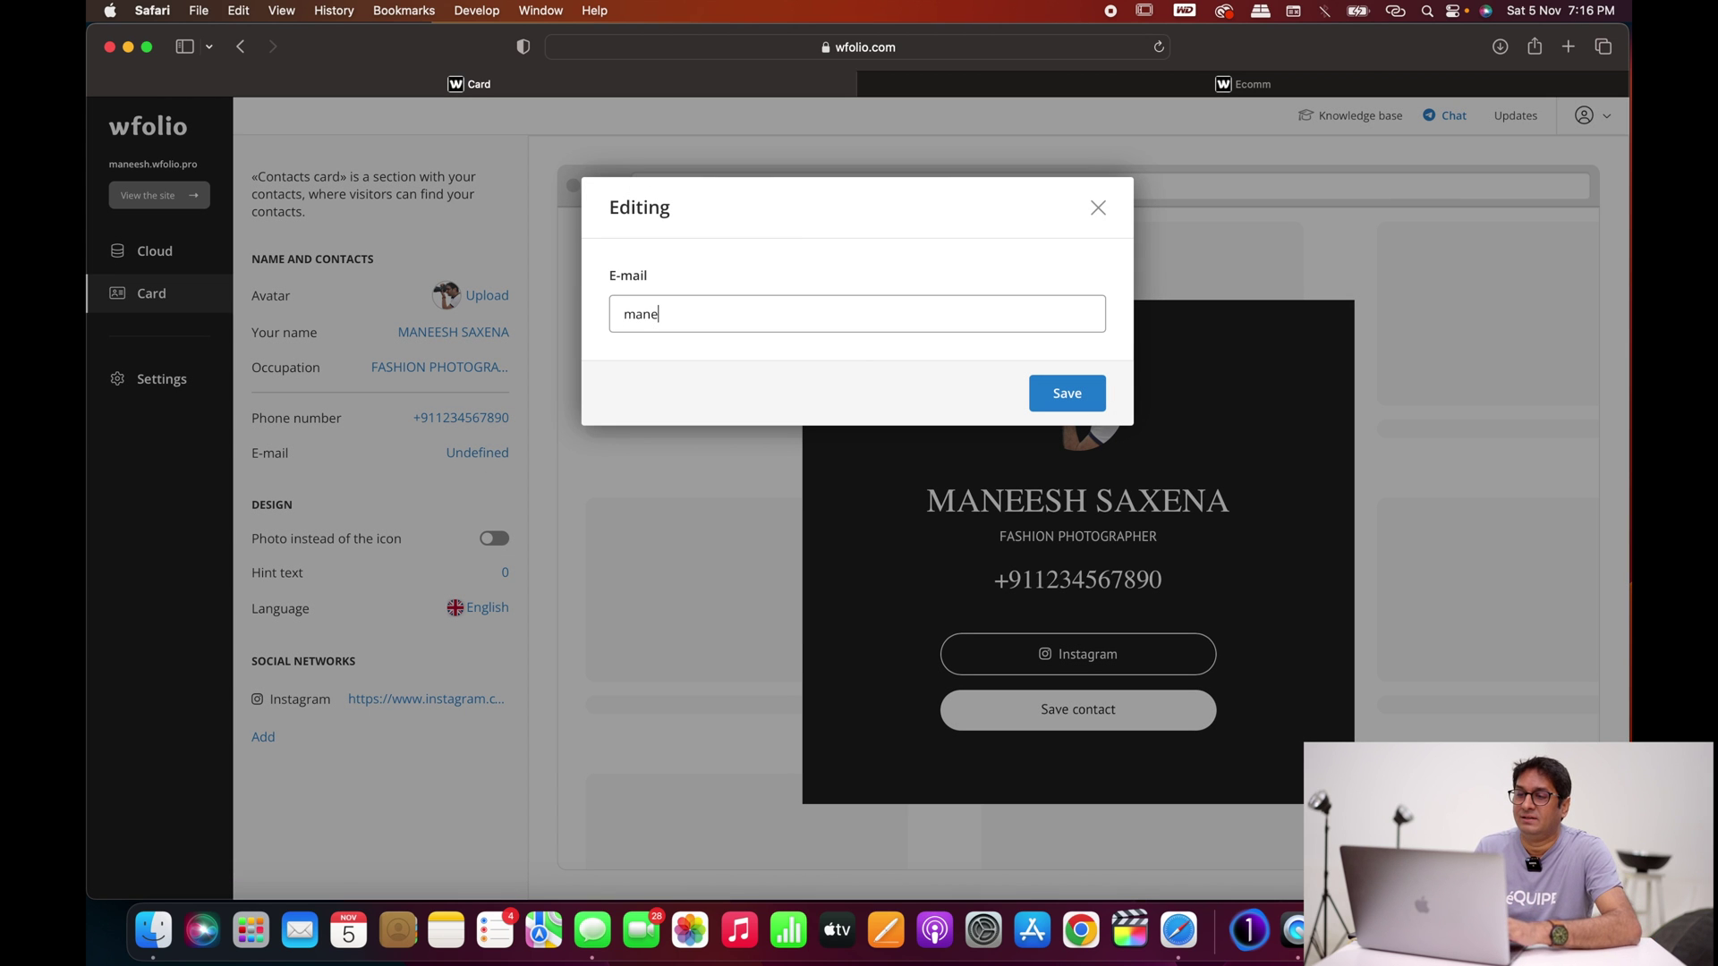
pyautogui.click(707, 350)
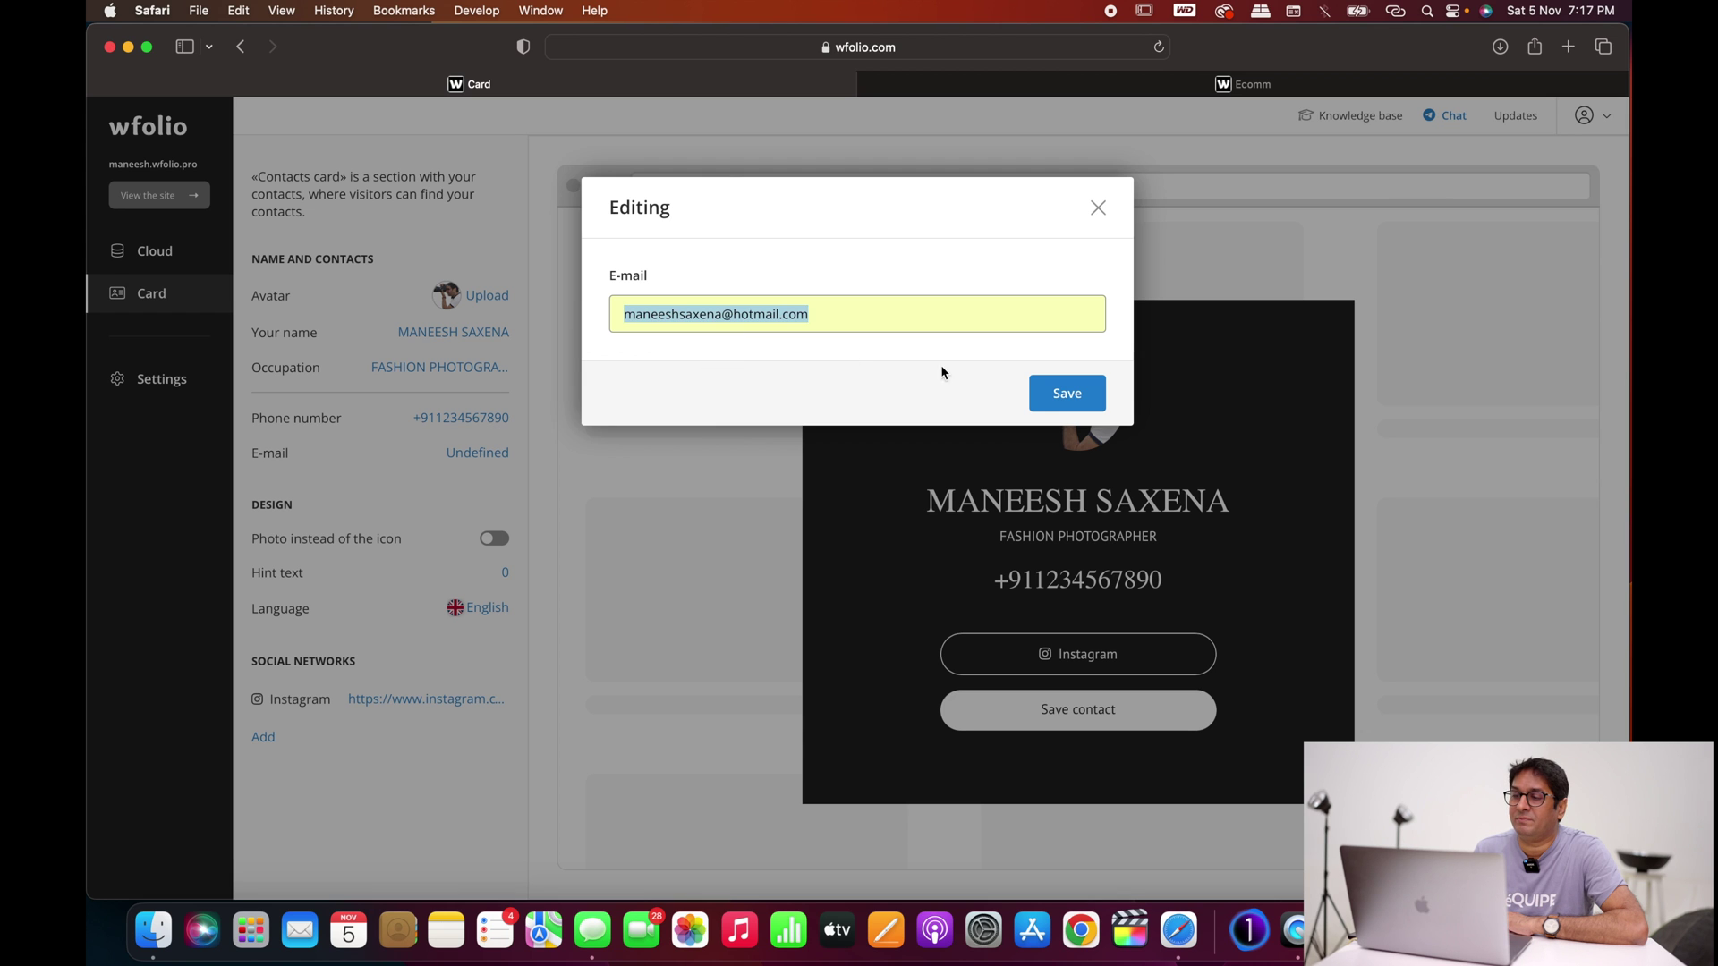
pyautogui.click(1064, 400)
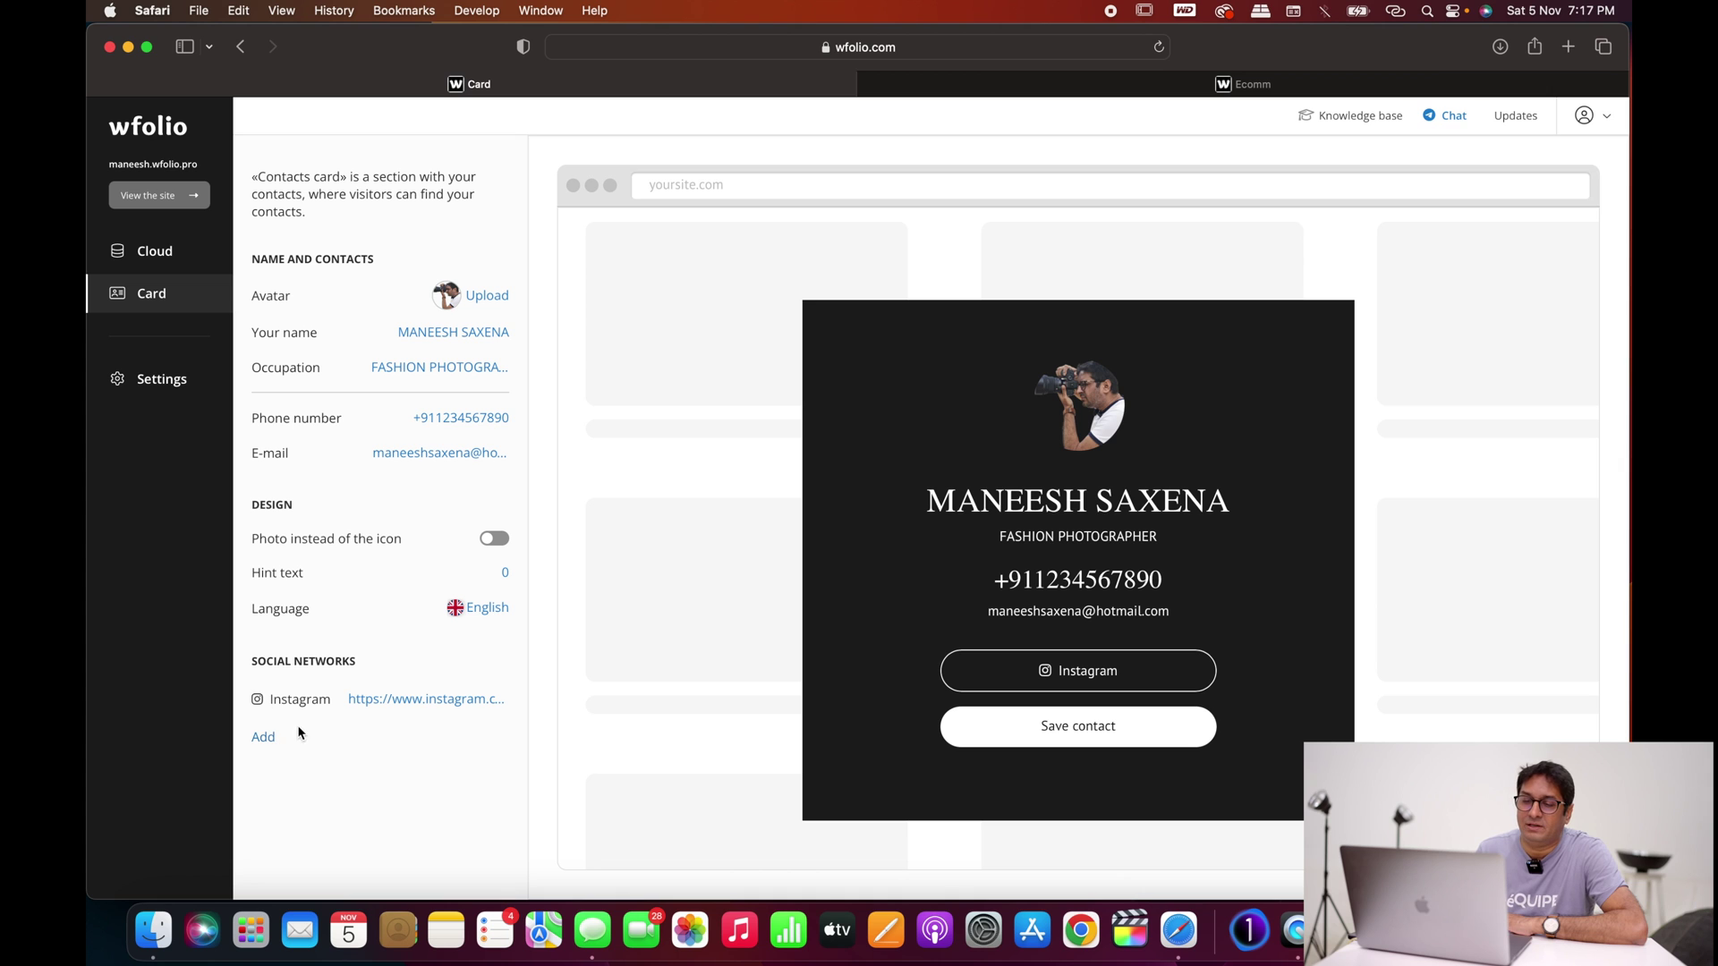
pyautogui.click(408, 703)
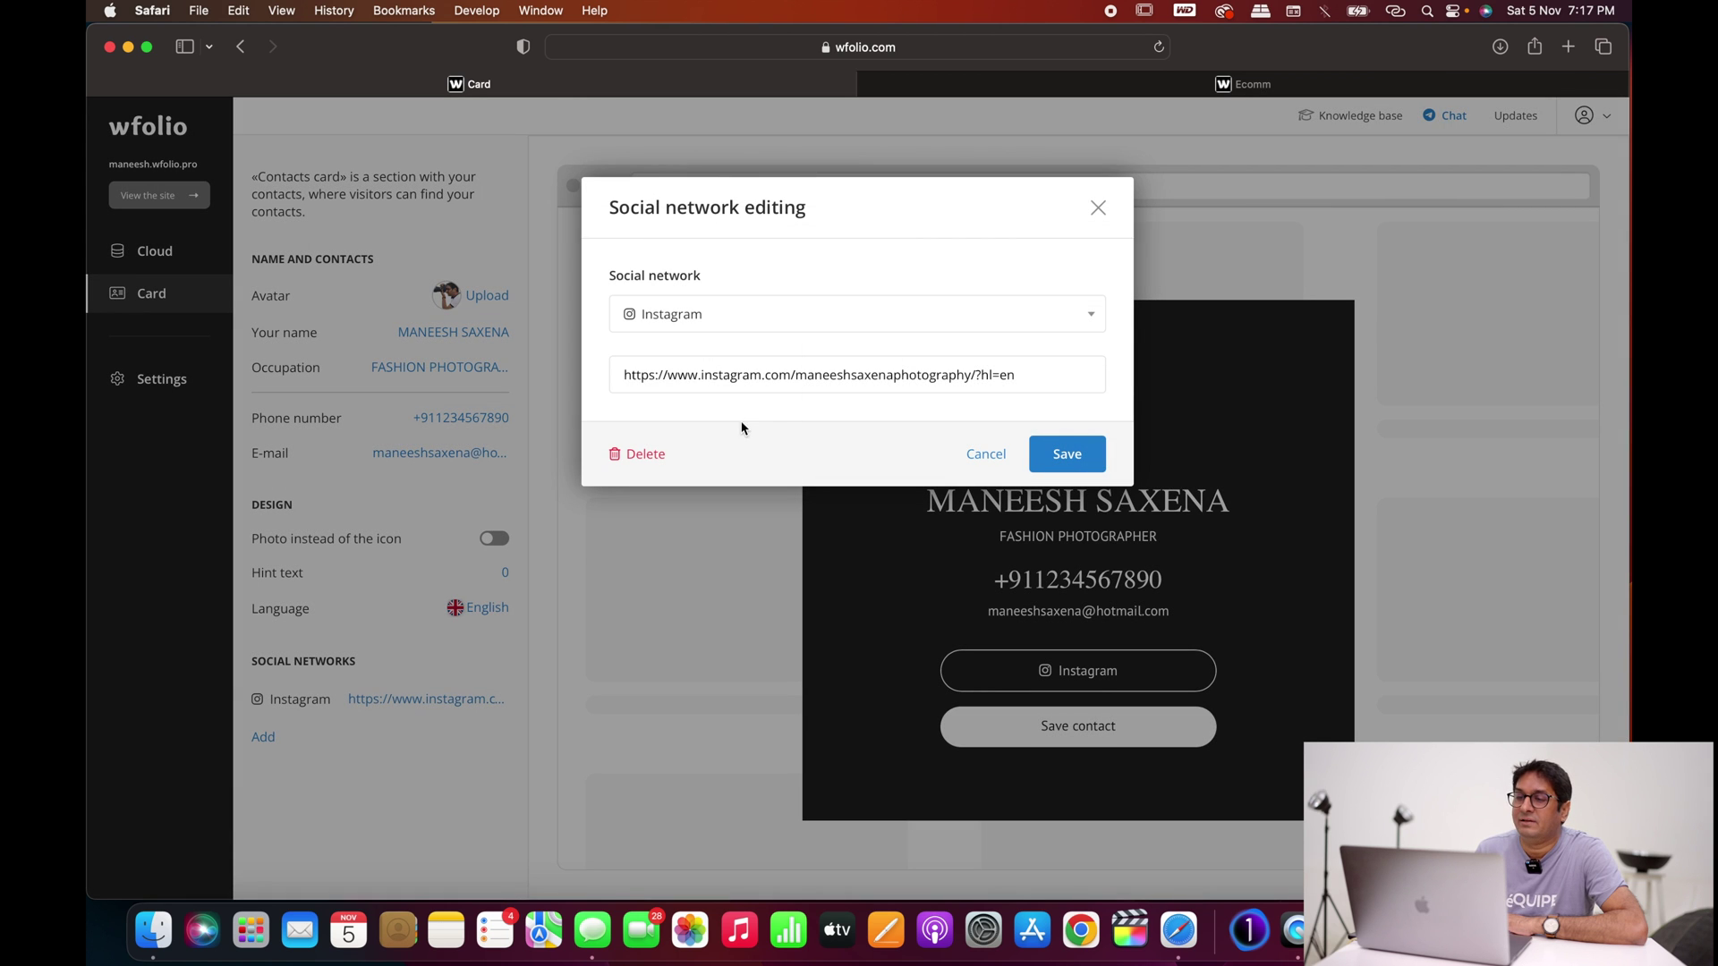
# Step: Save the Instagram link and confirm the card's Instagram button opens the photographer's profile
pyautogui.click(1059, 466)
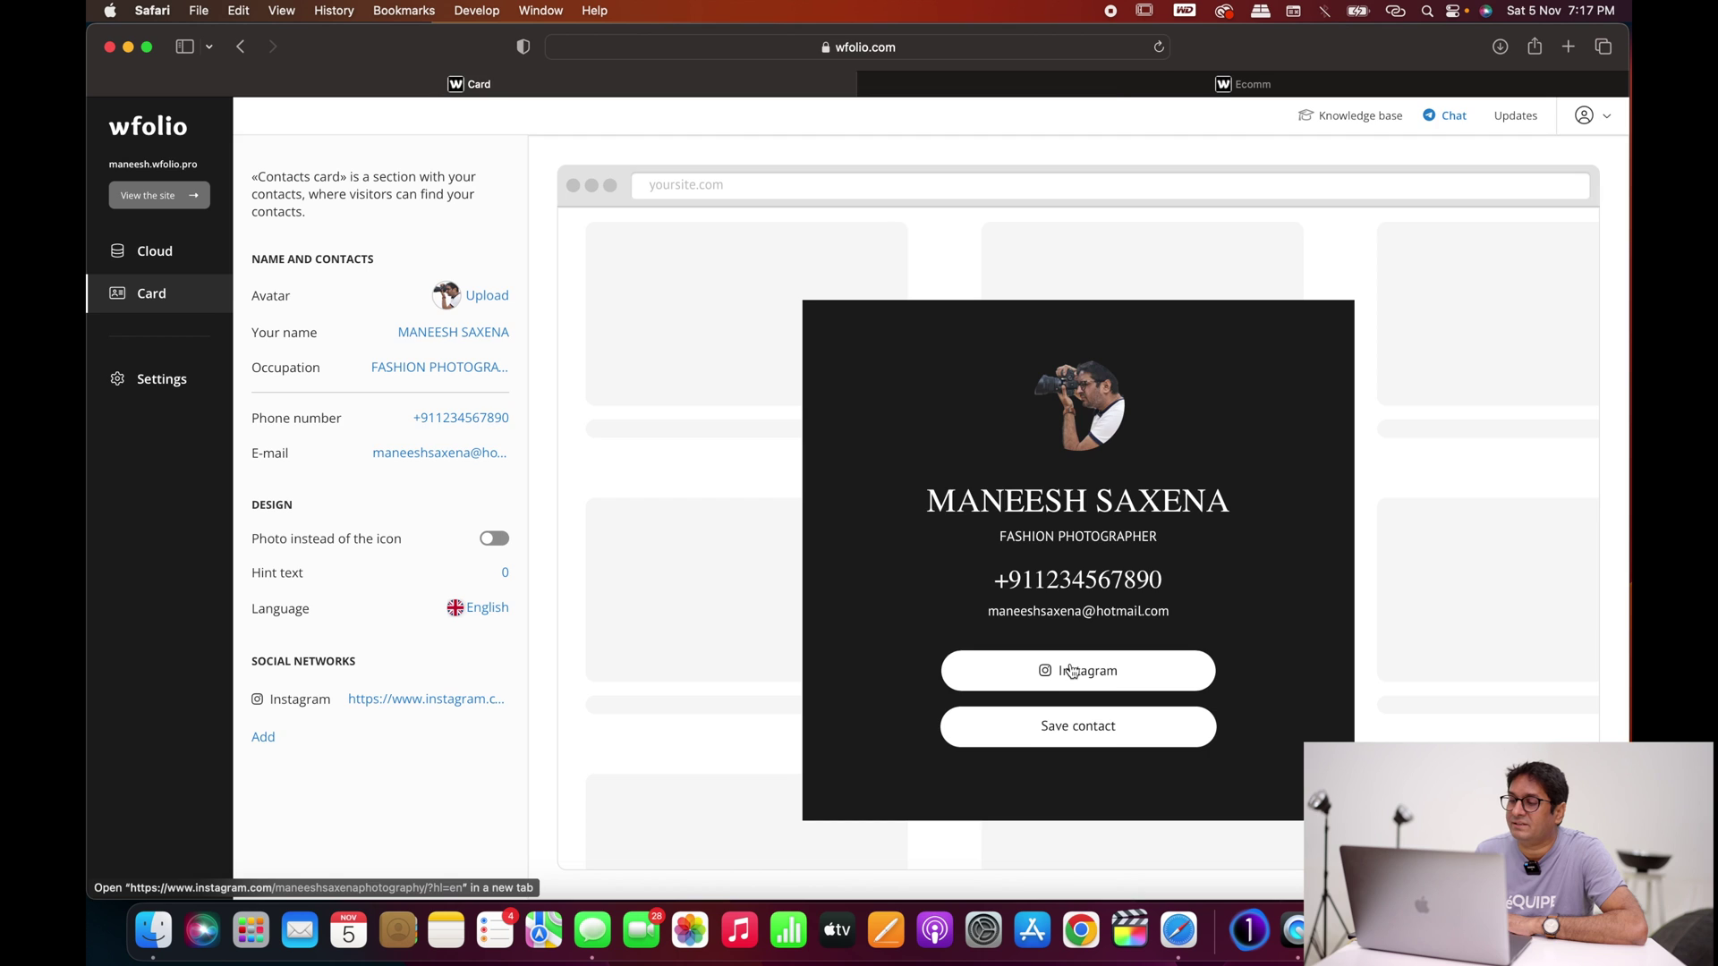
pyautogui.click(1075, 669)
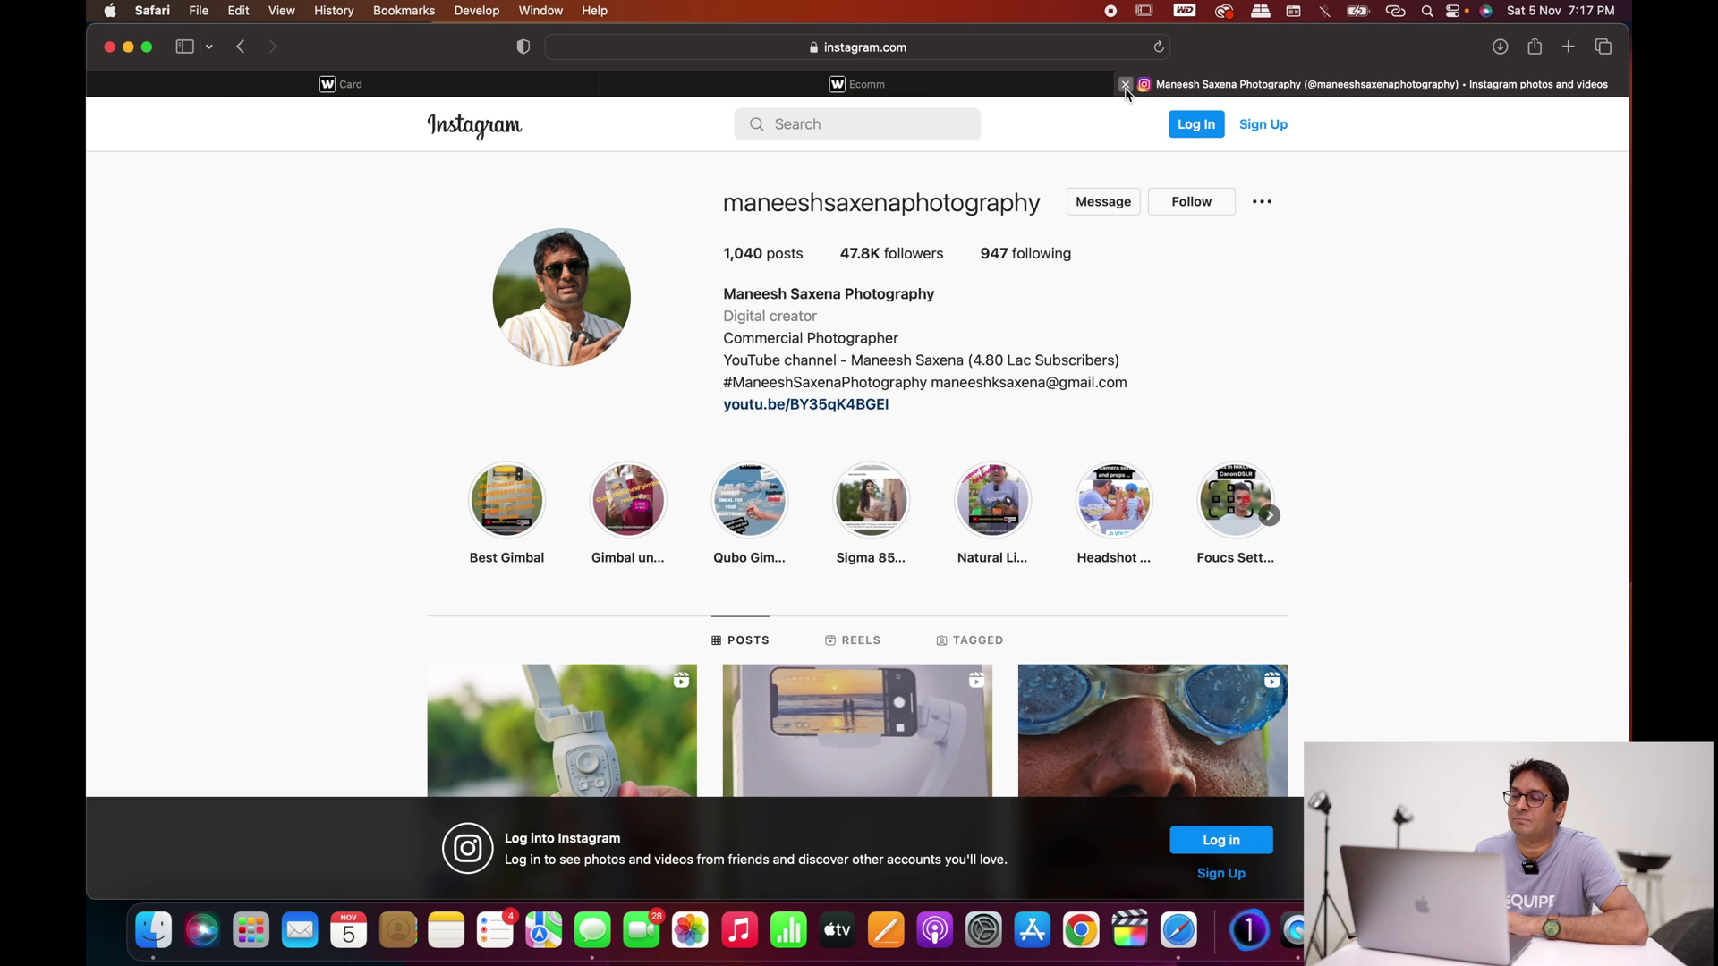
pyautogui.click(1124, 84)
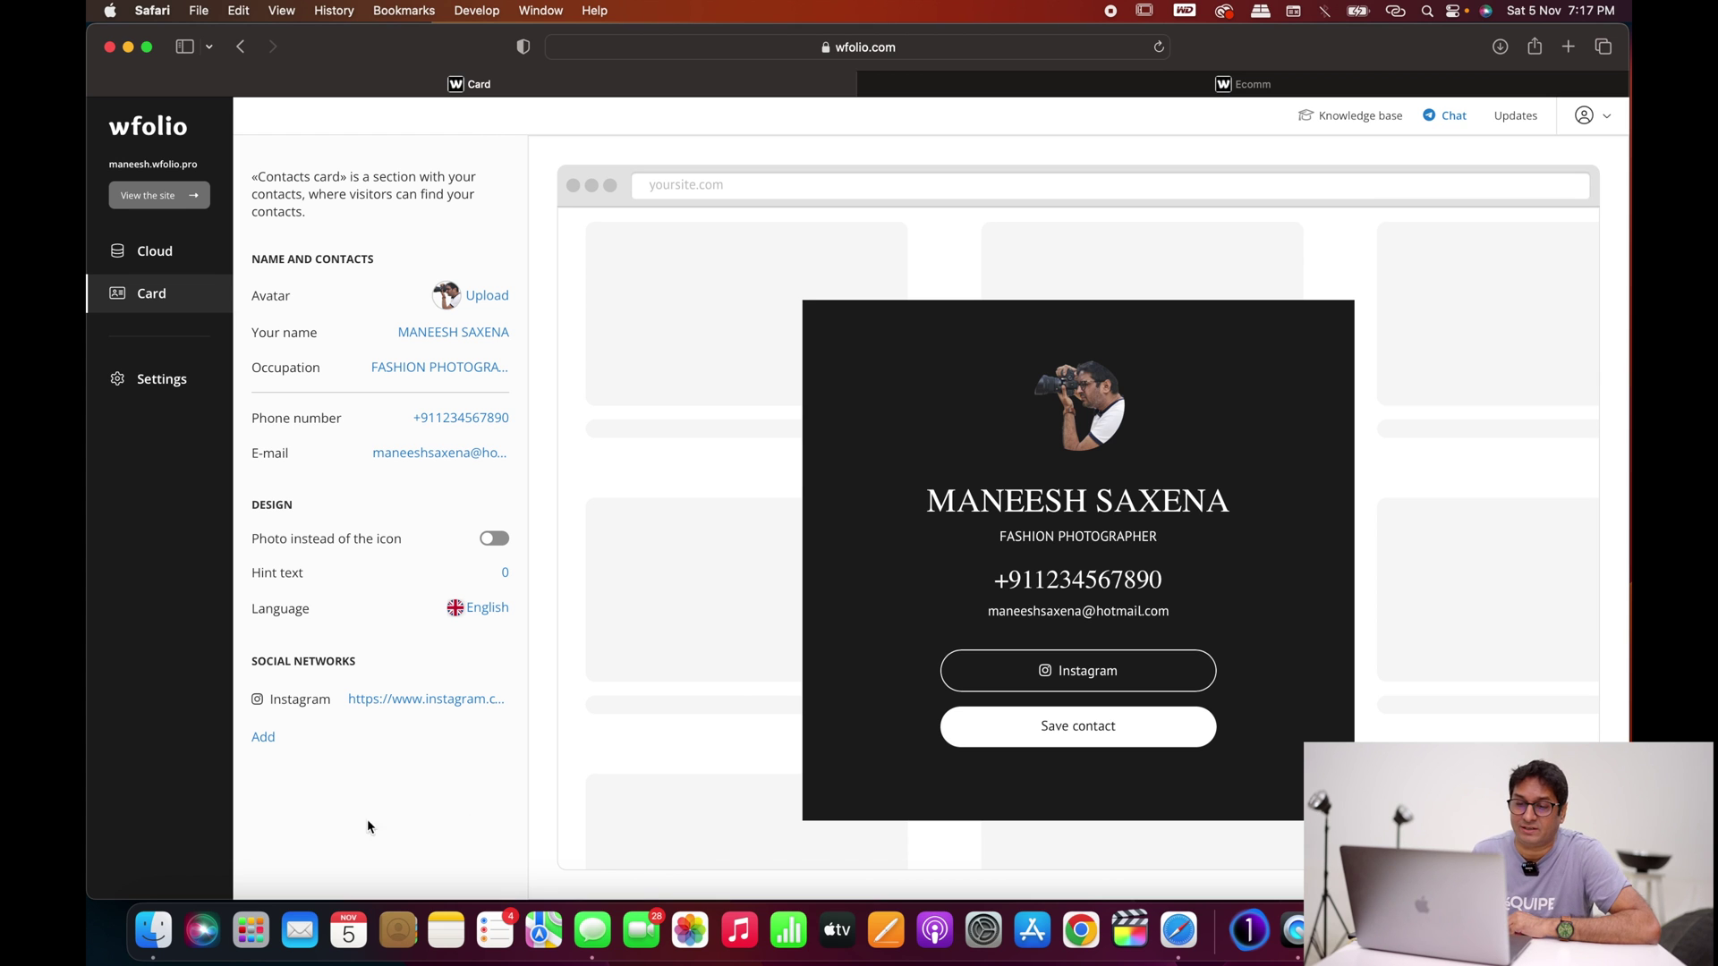
# Step: Add a YouTube social network with the channel's URL to the contacts card
pyautogui.click(262, 737)
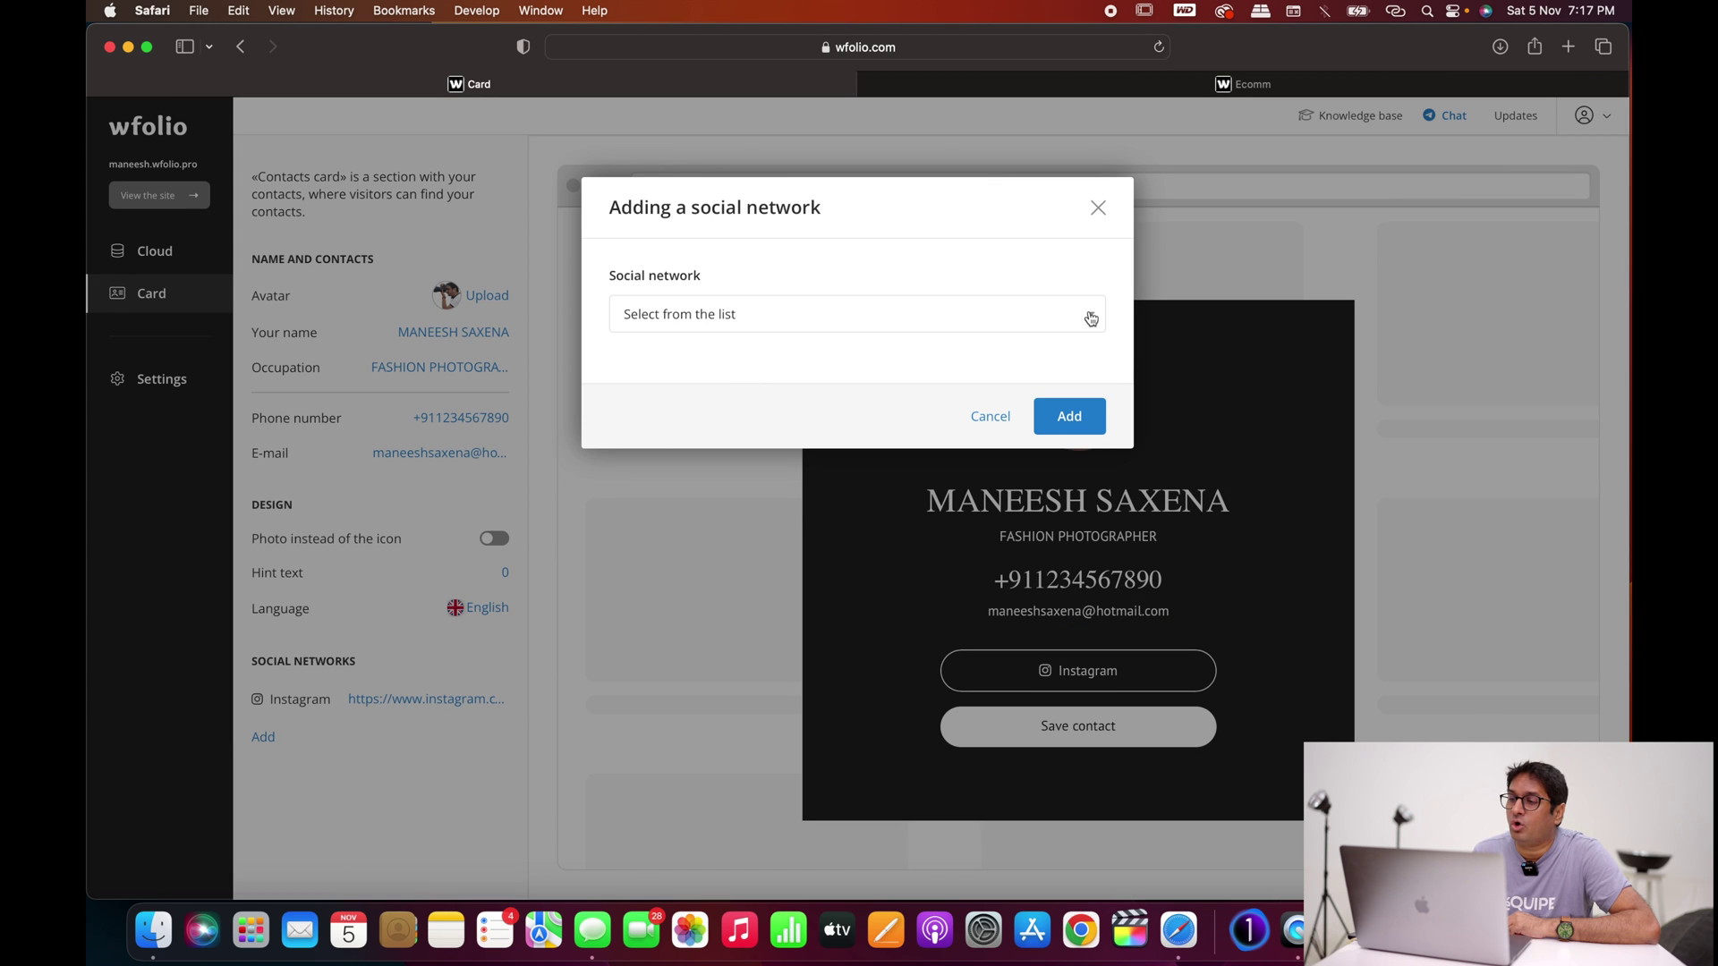
pyautogui.click(1089, 316)
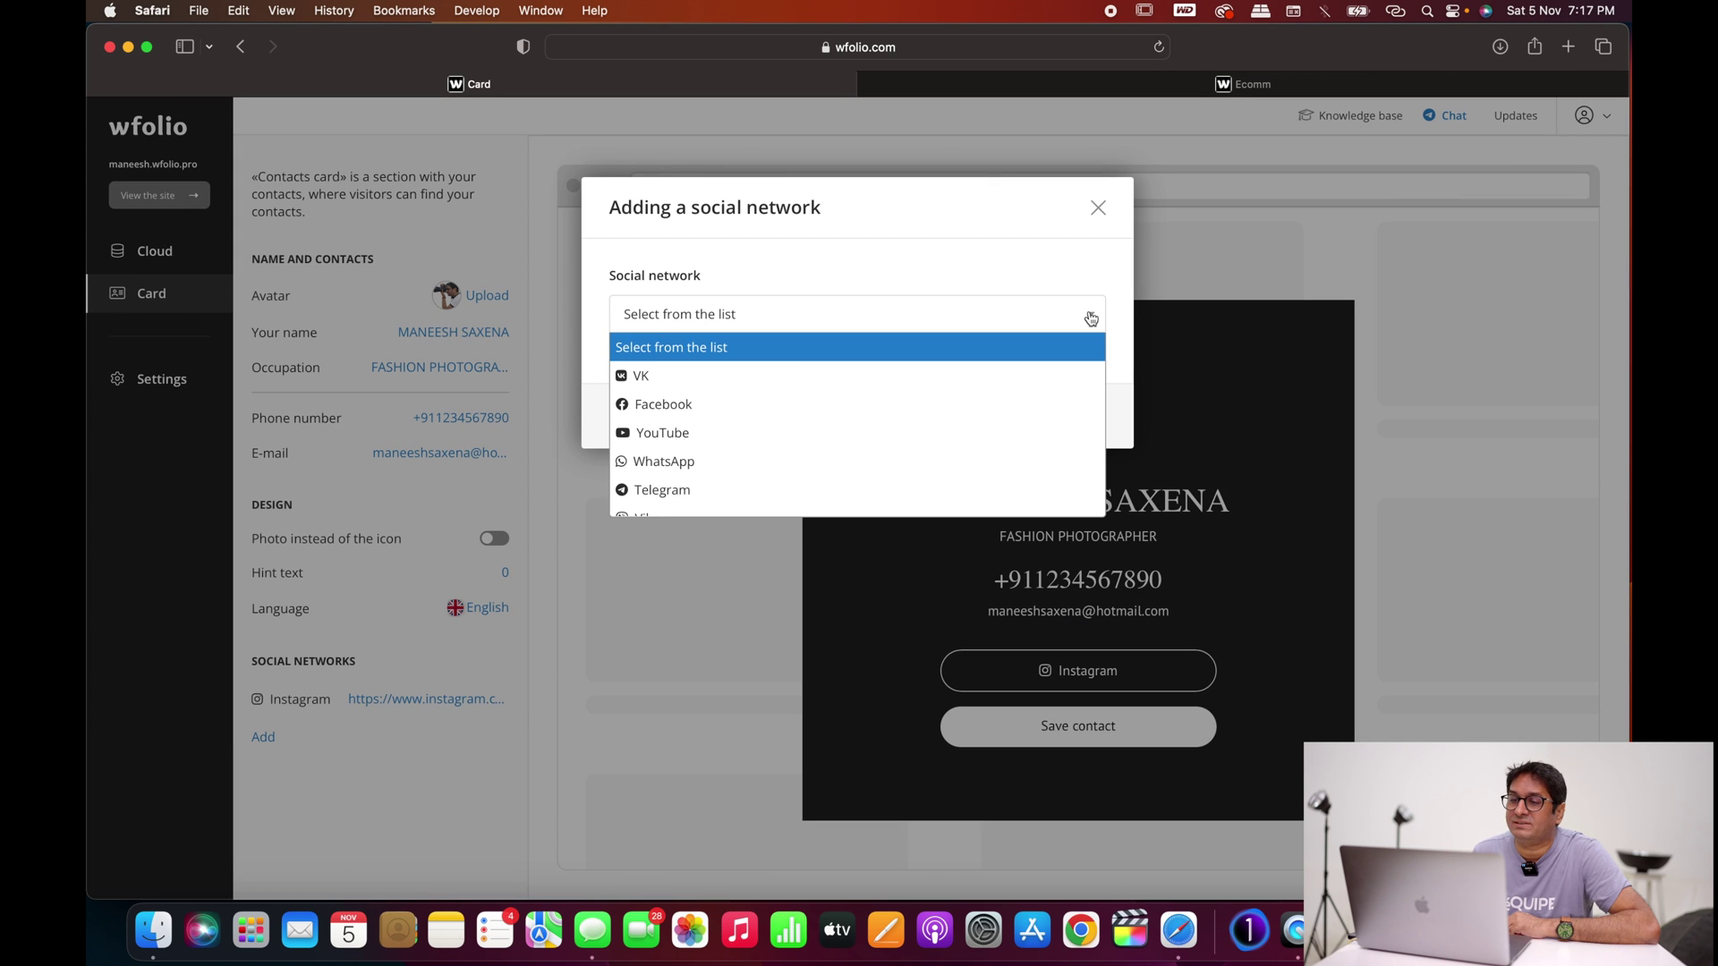
pyautogui.click(744, 437)
pyautogui.click(672, 379)
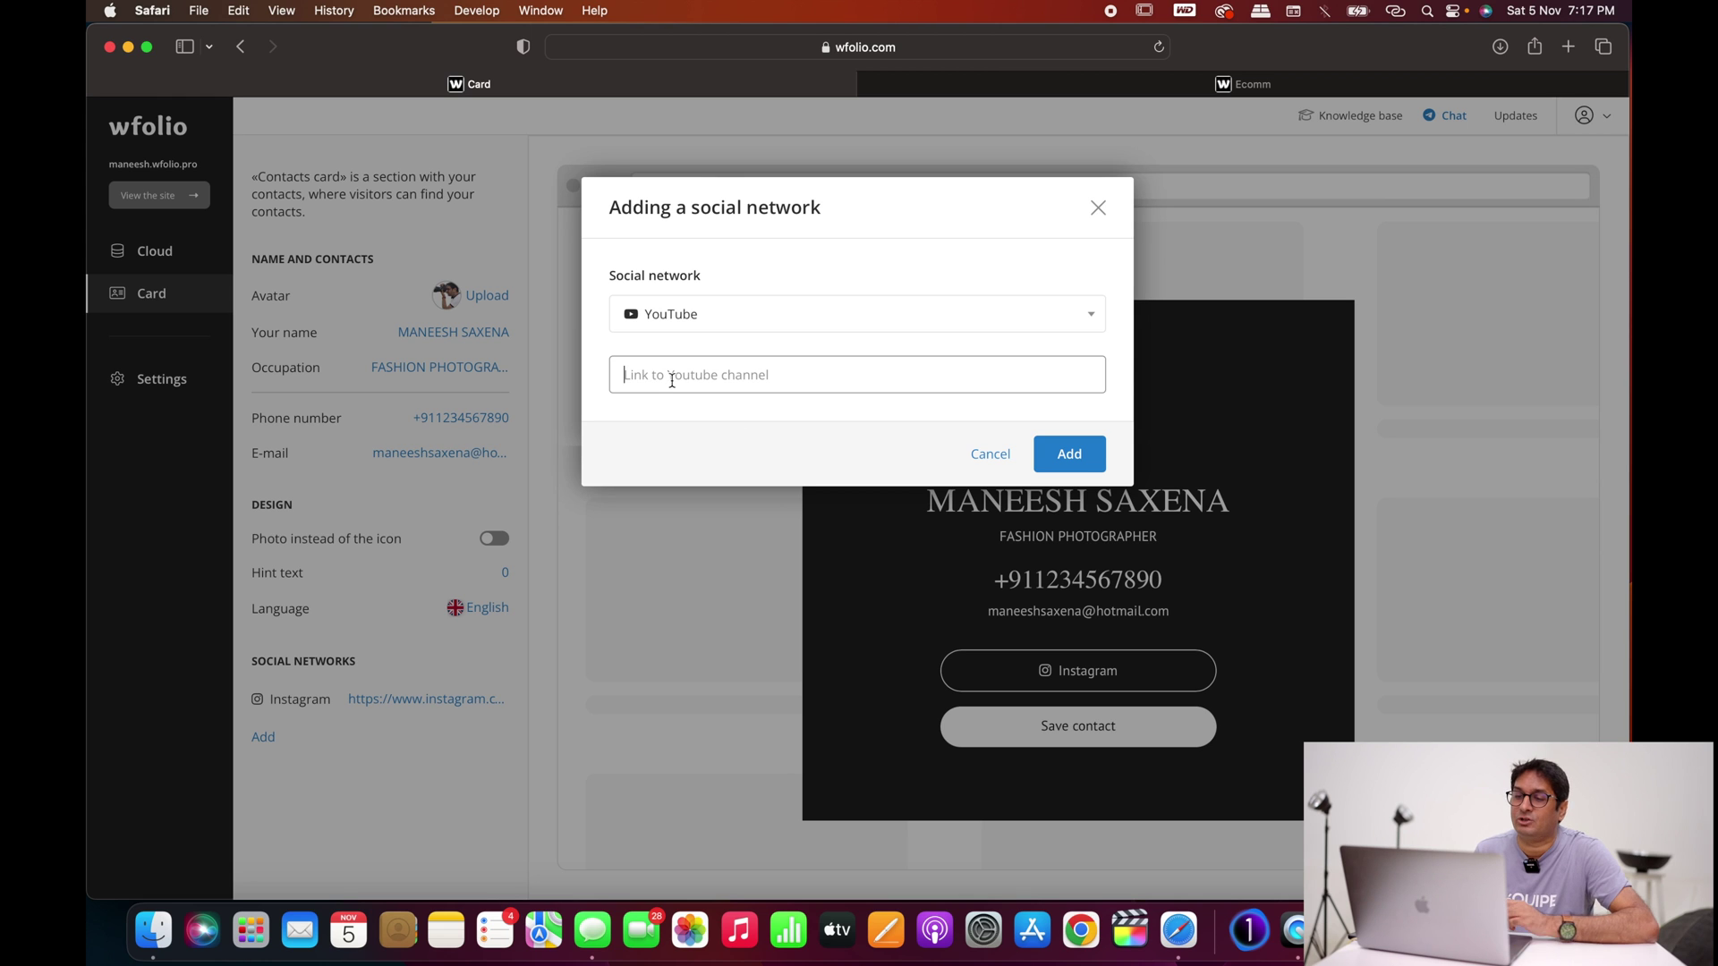
pyautogui.write('www.you')
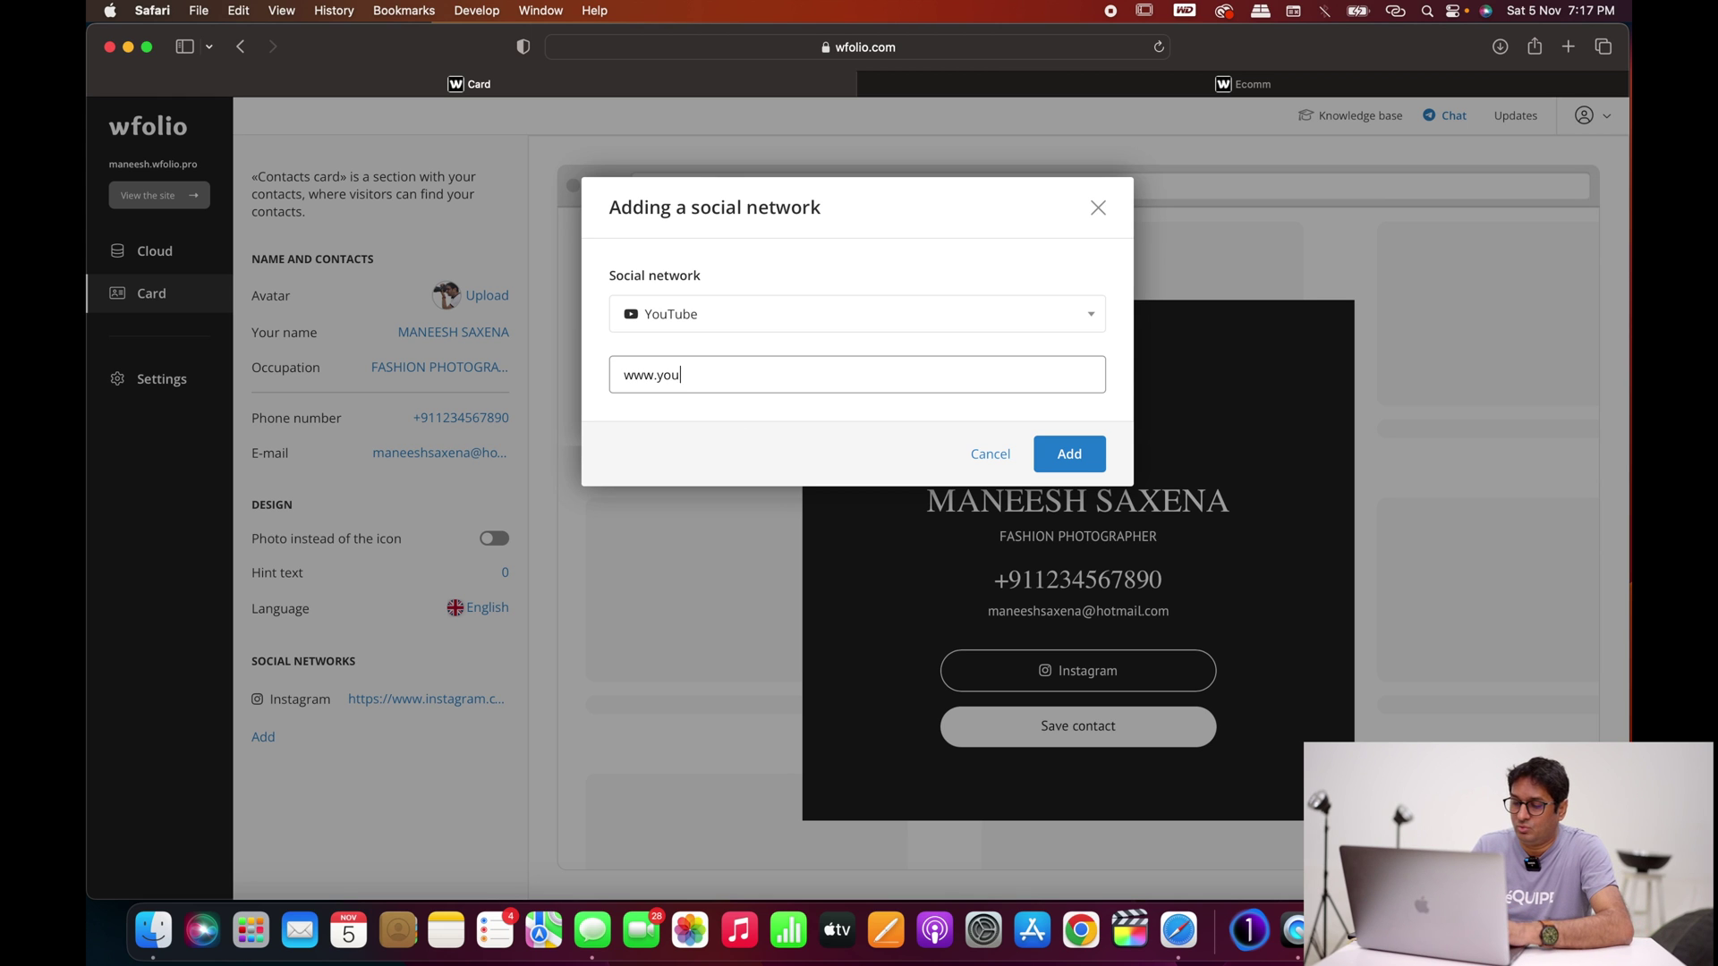
pyautogui.write('tube.com/maeeshsaxena')
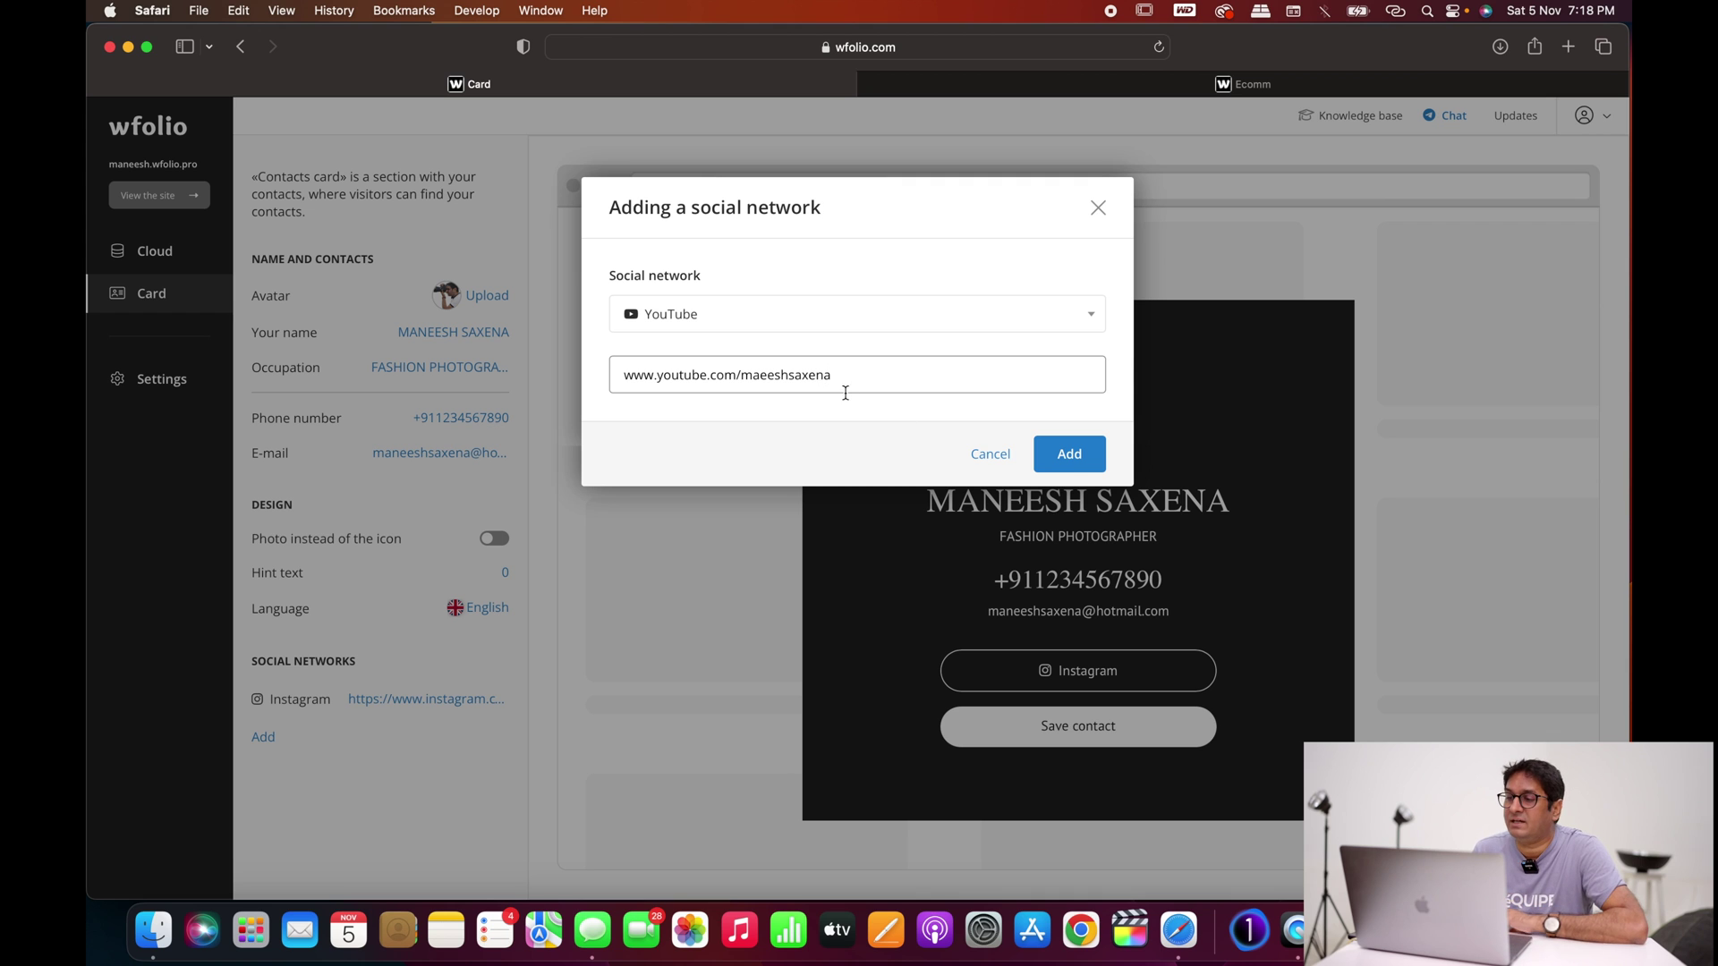
pyautogui.click(1068, 464)
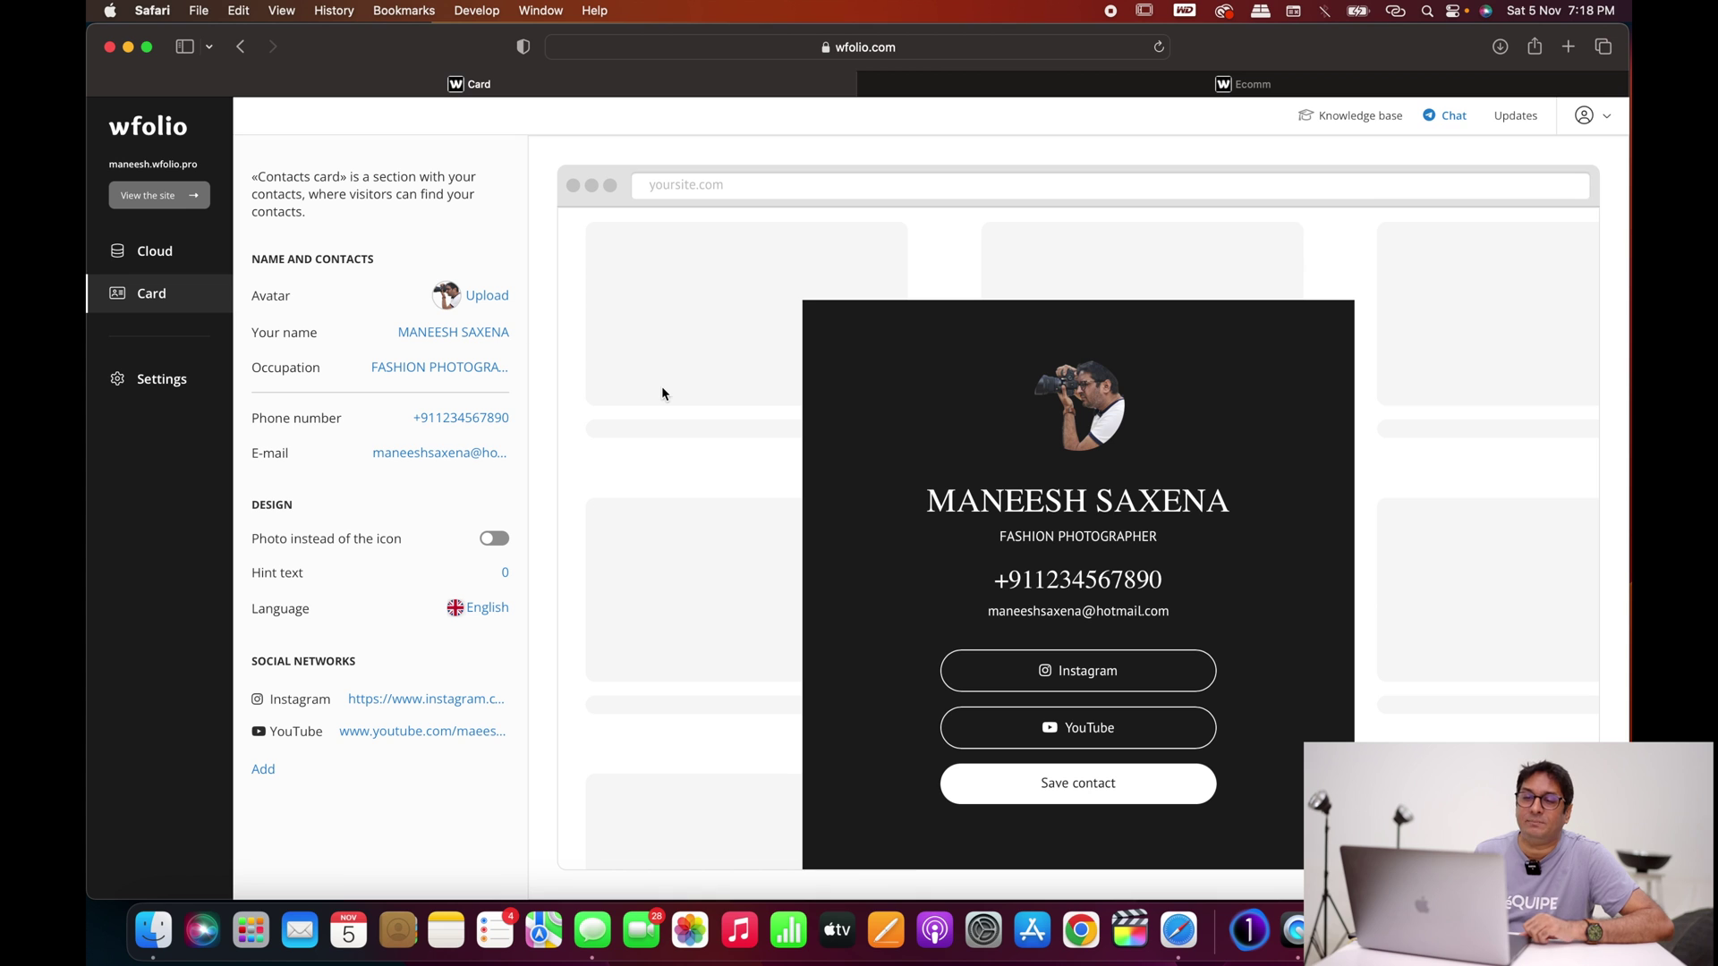
pyautogui.click(153, 386)
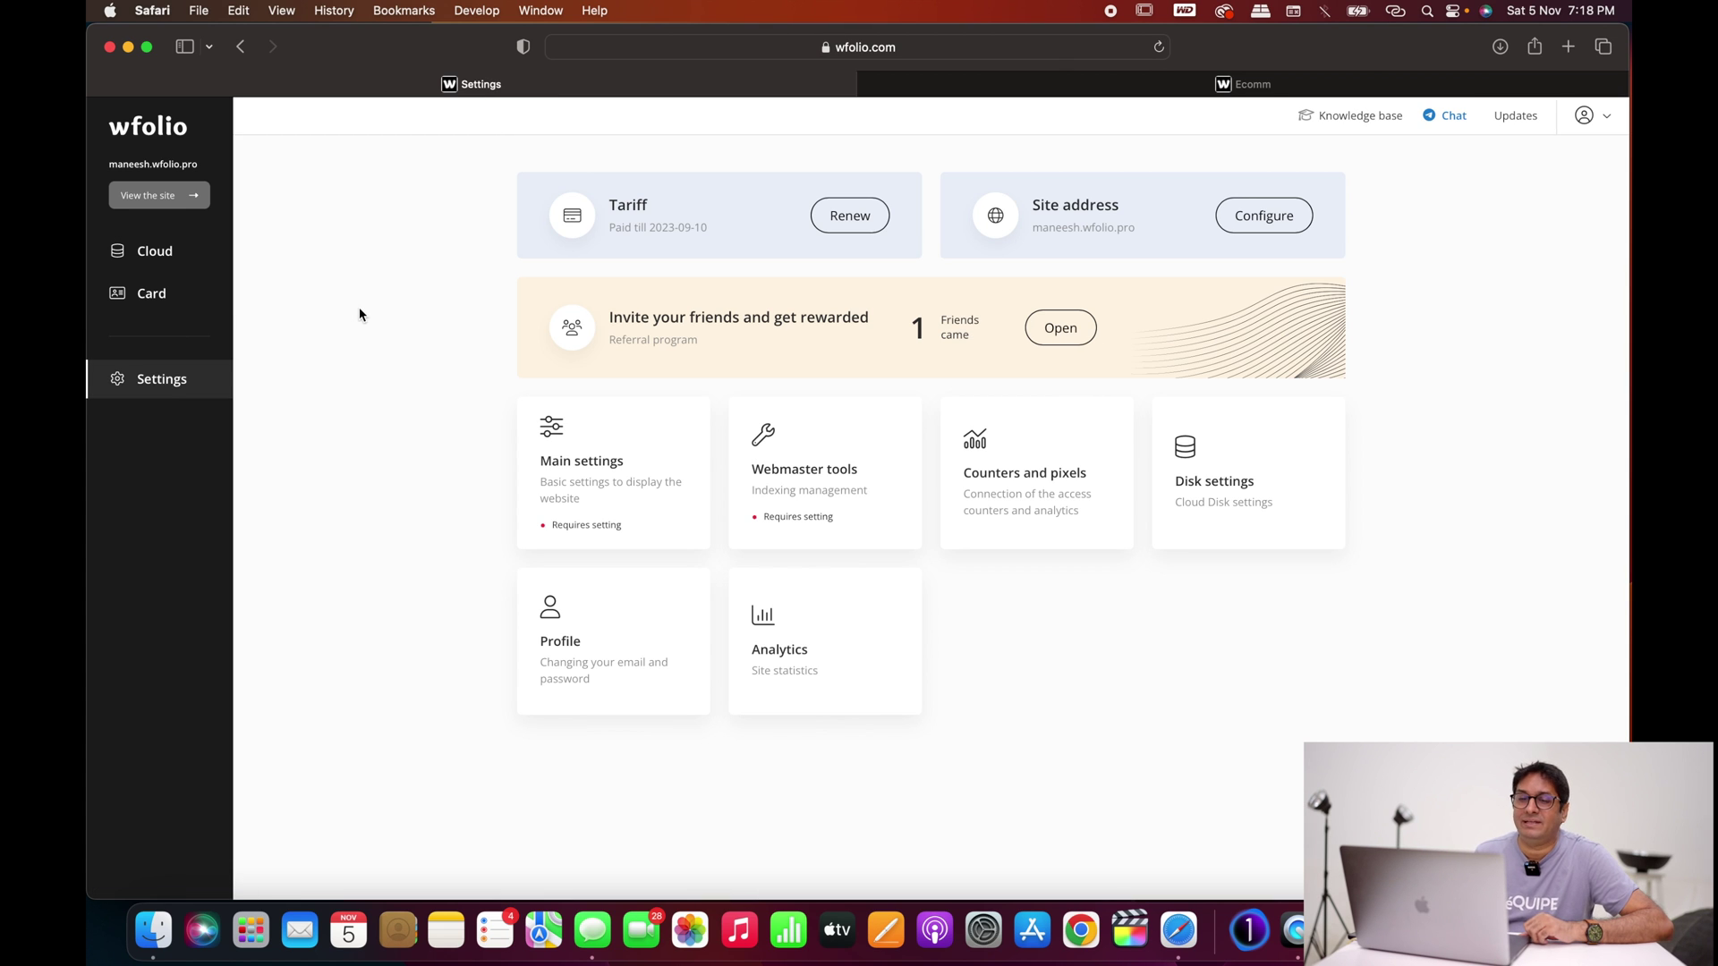
# Step: Open the Tariff page showing the 1000 GB plan valid until 10 September 2023
pyautogui.click(832, 225)
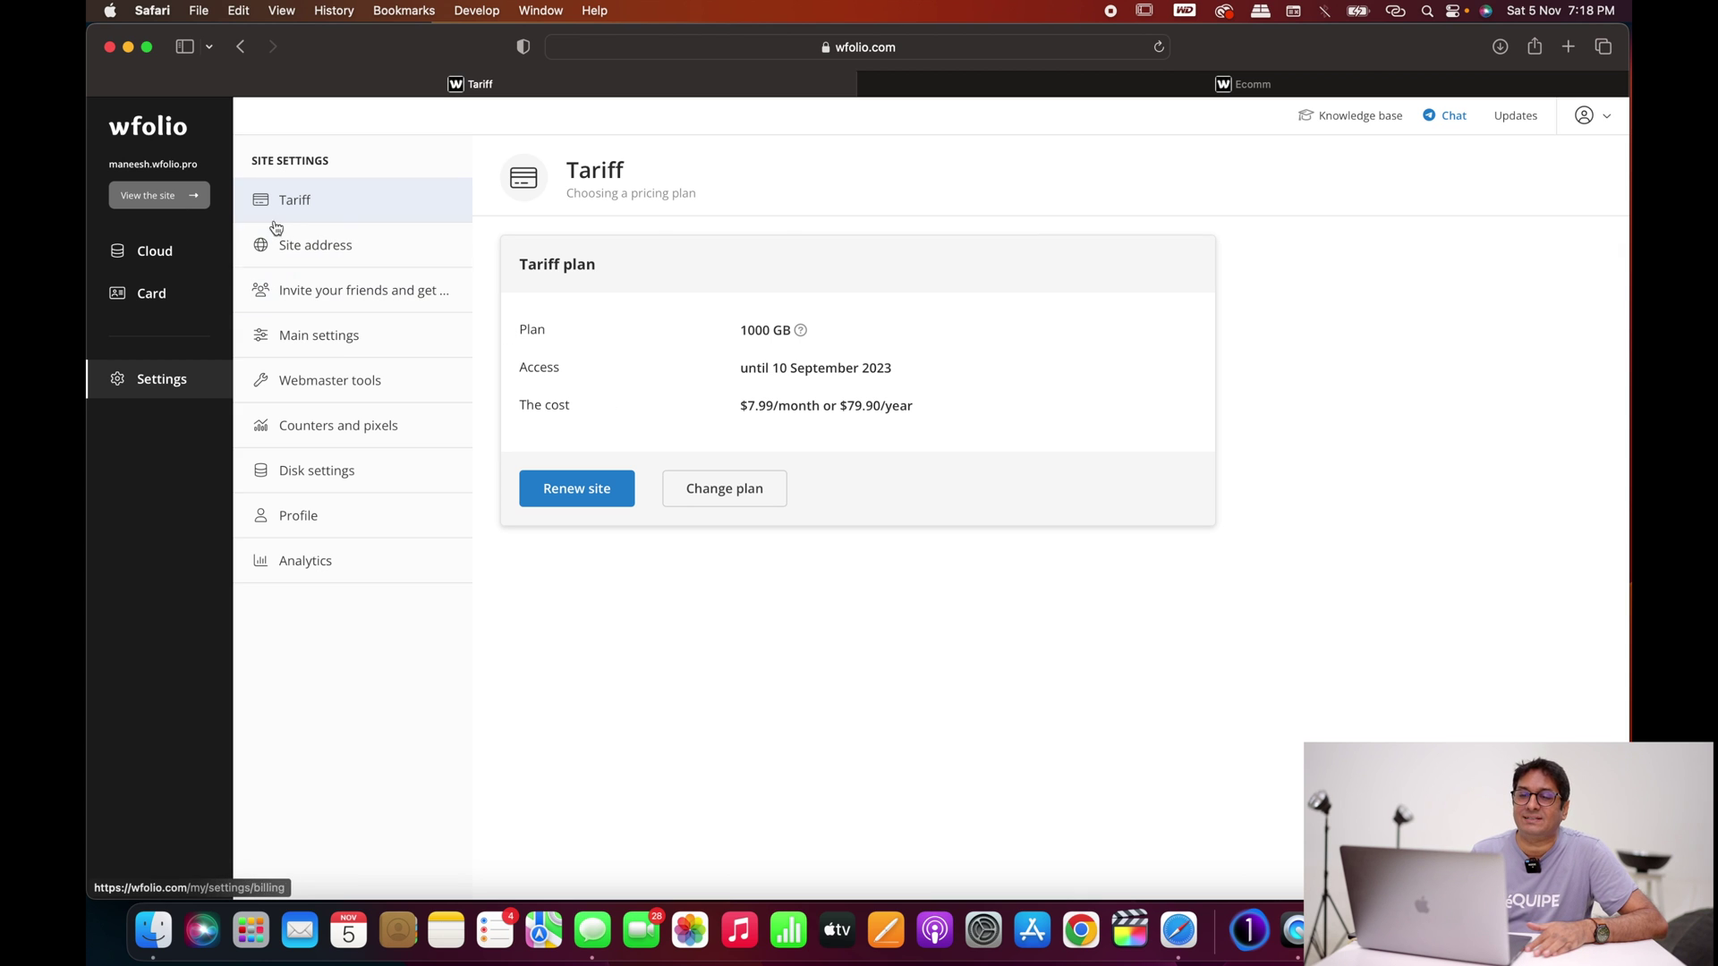
# Step: Open the Site address settings and back out of connecting an already owned domain
pyautogui.click(306, 251)
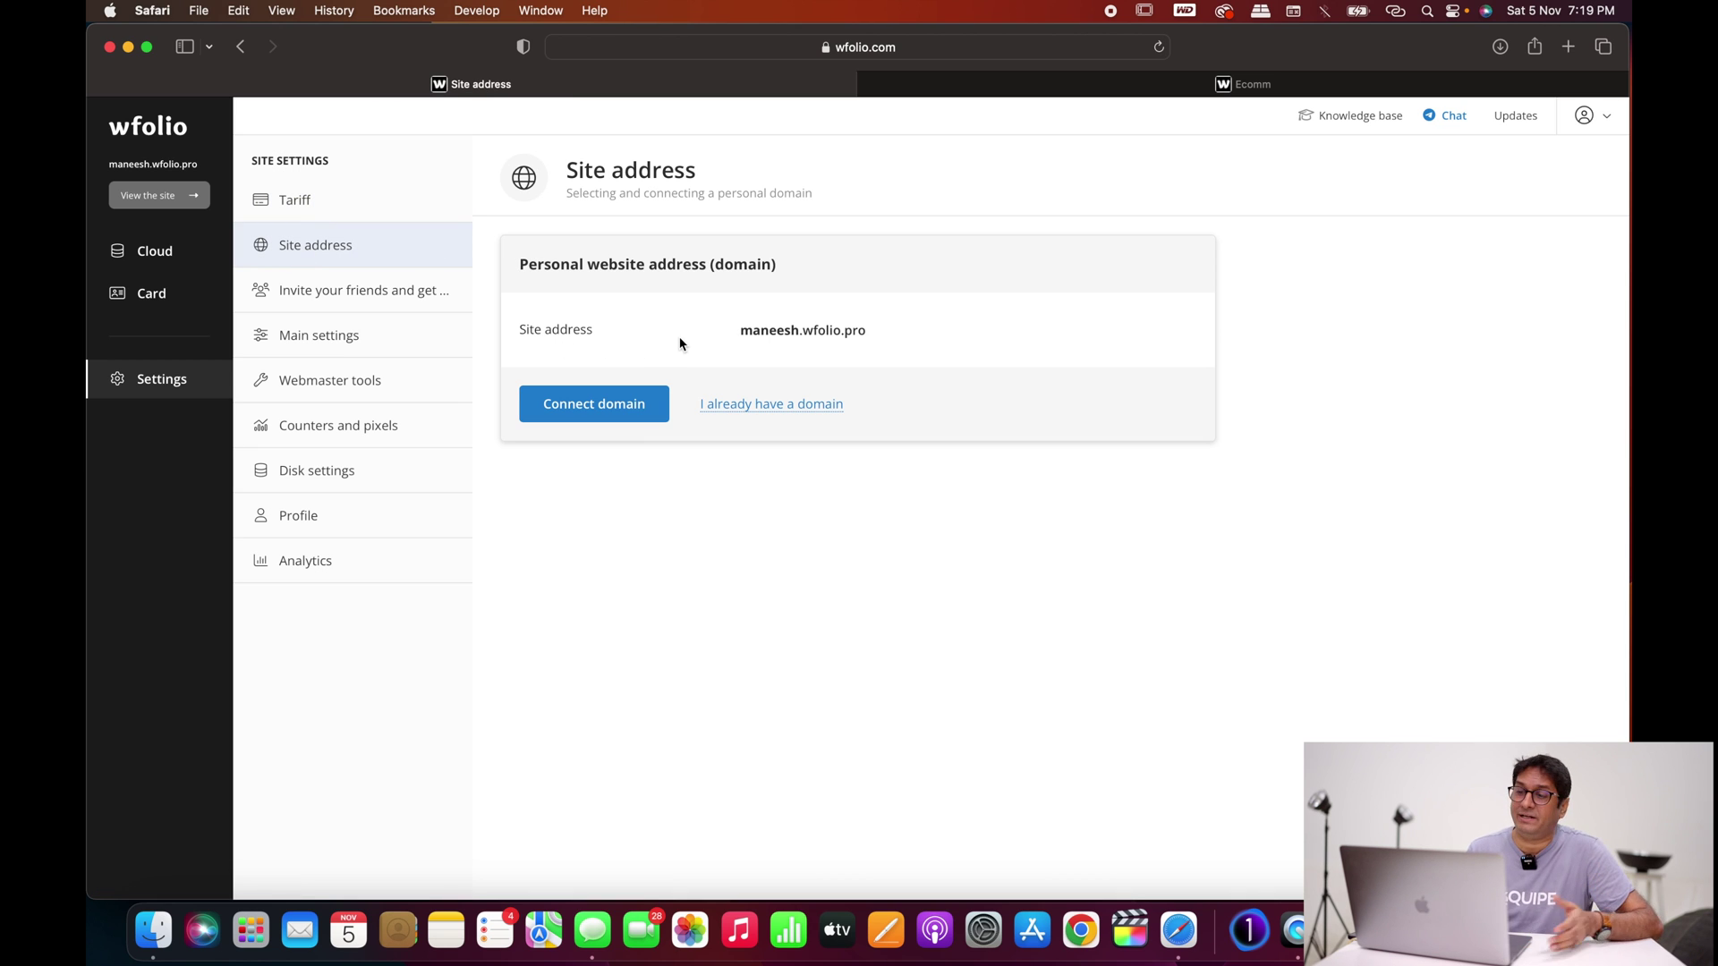
pyautogui.click(750, 409)
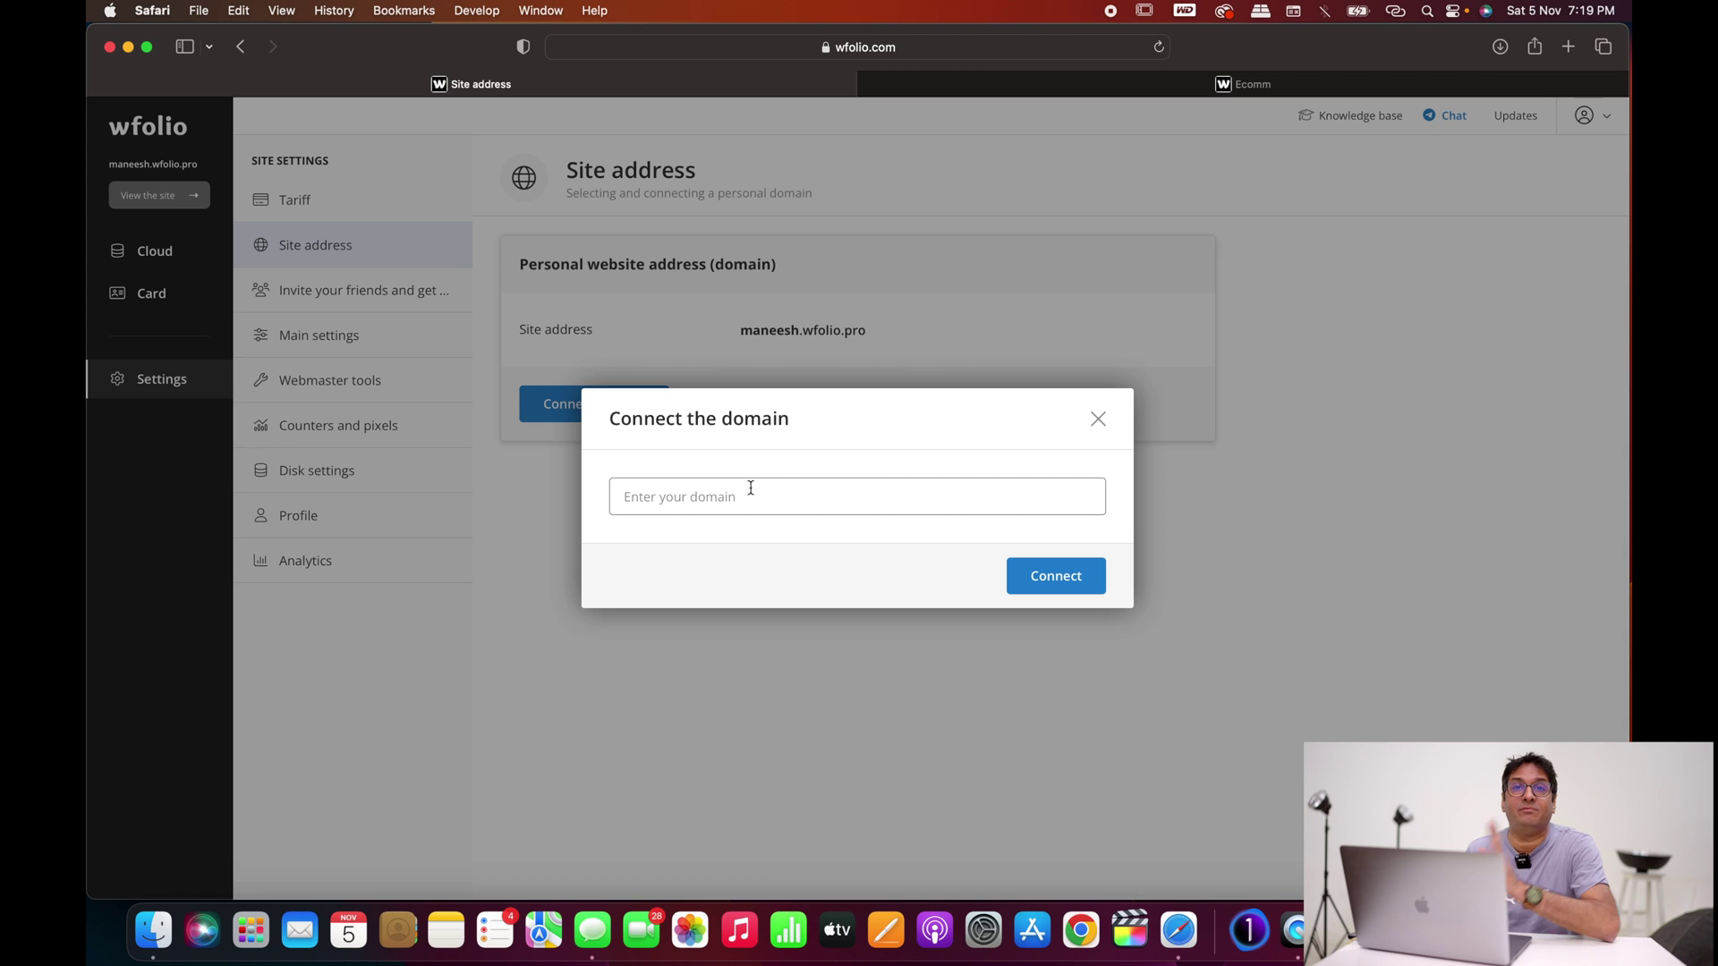
pyautogui.click(1098, 420)
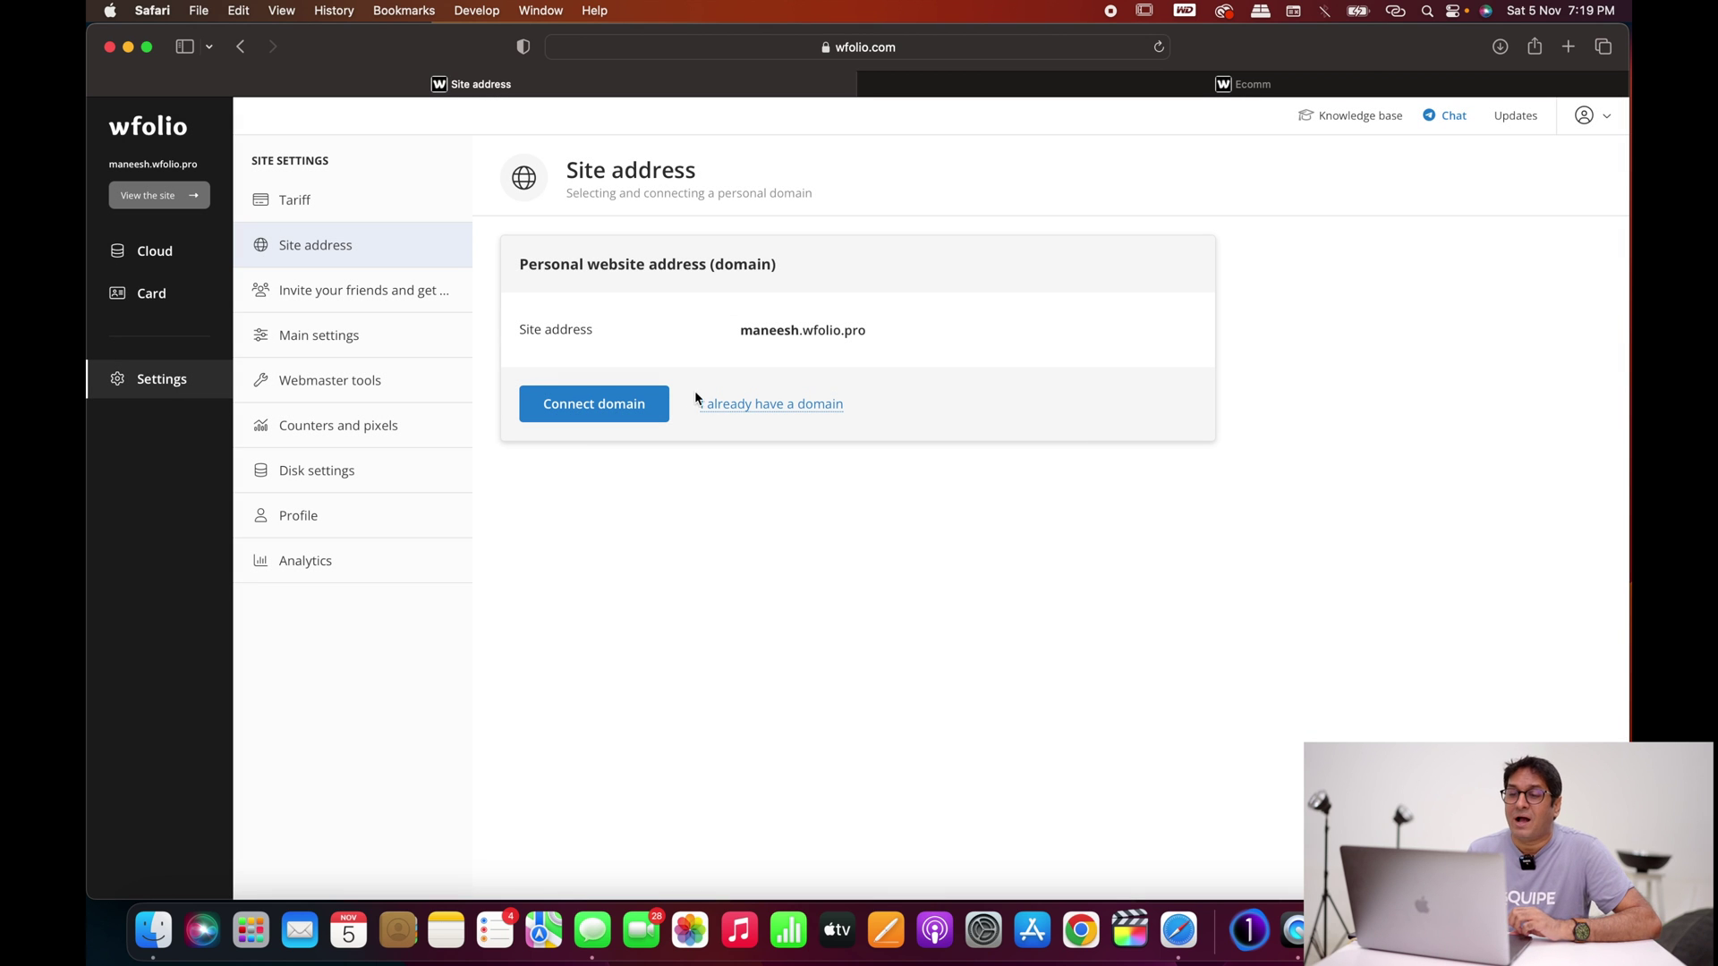
# Step: Search the photographer's full name and connect the free .wfolio.pro subdomain
pyautogui.click(598, 407)
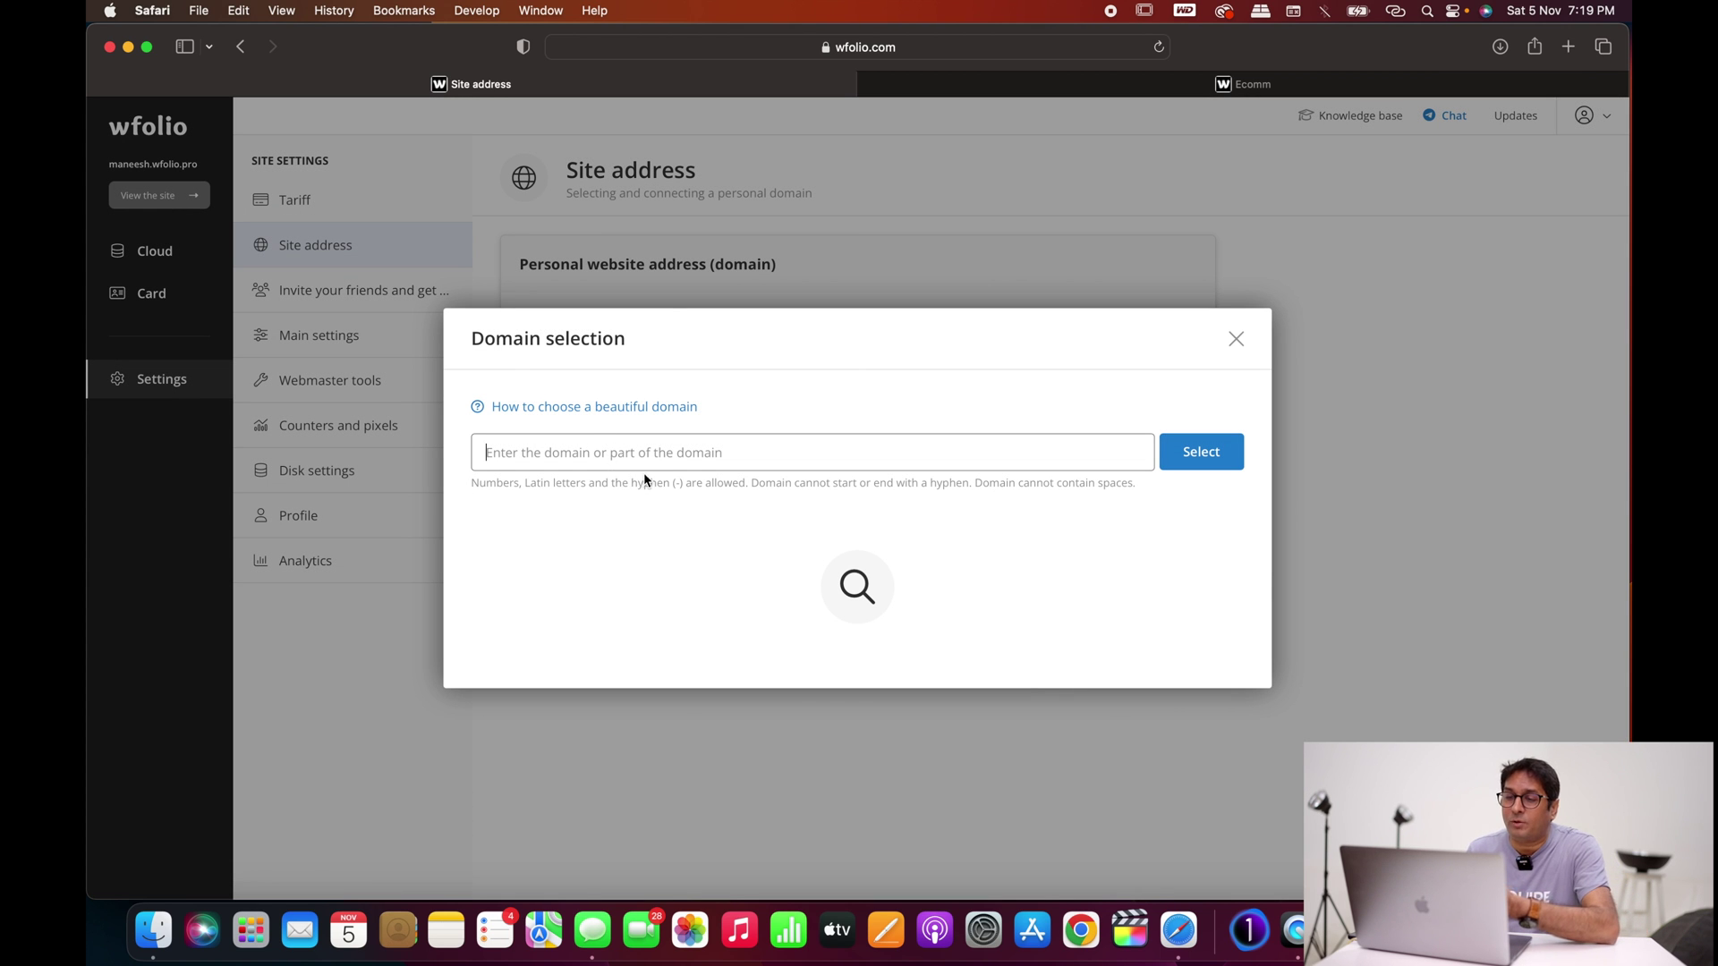
pyautogui.write('manee')
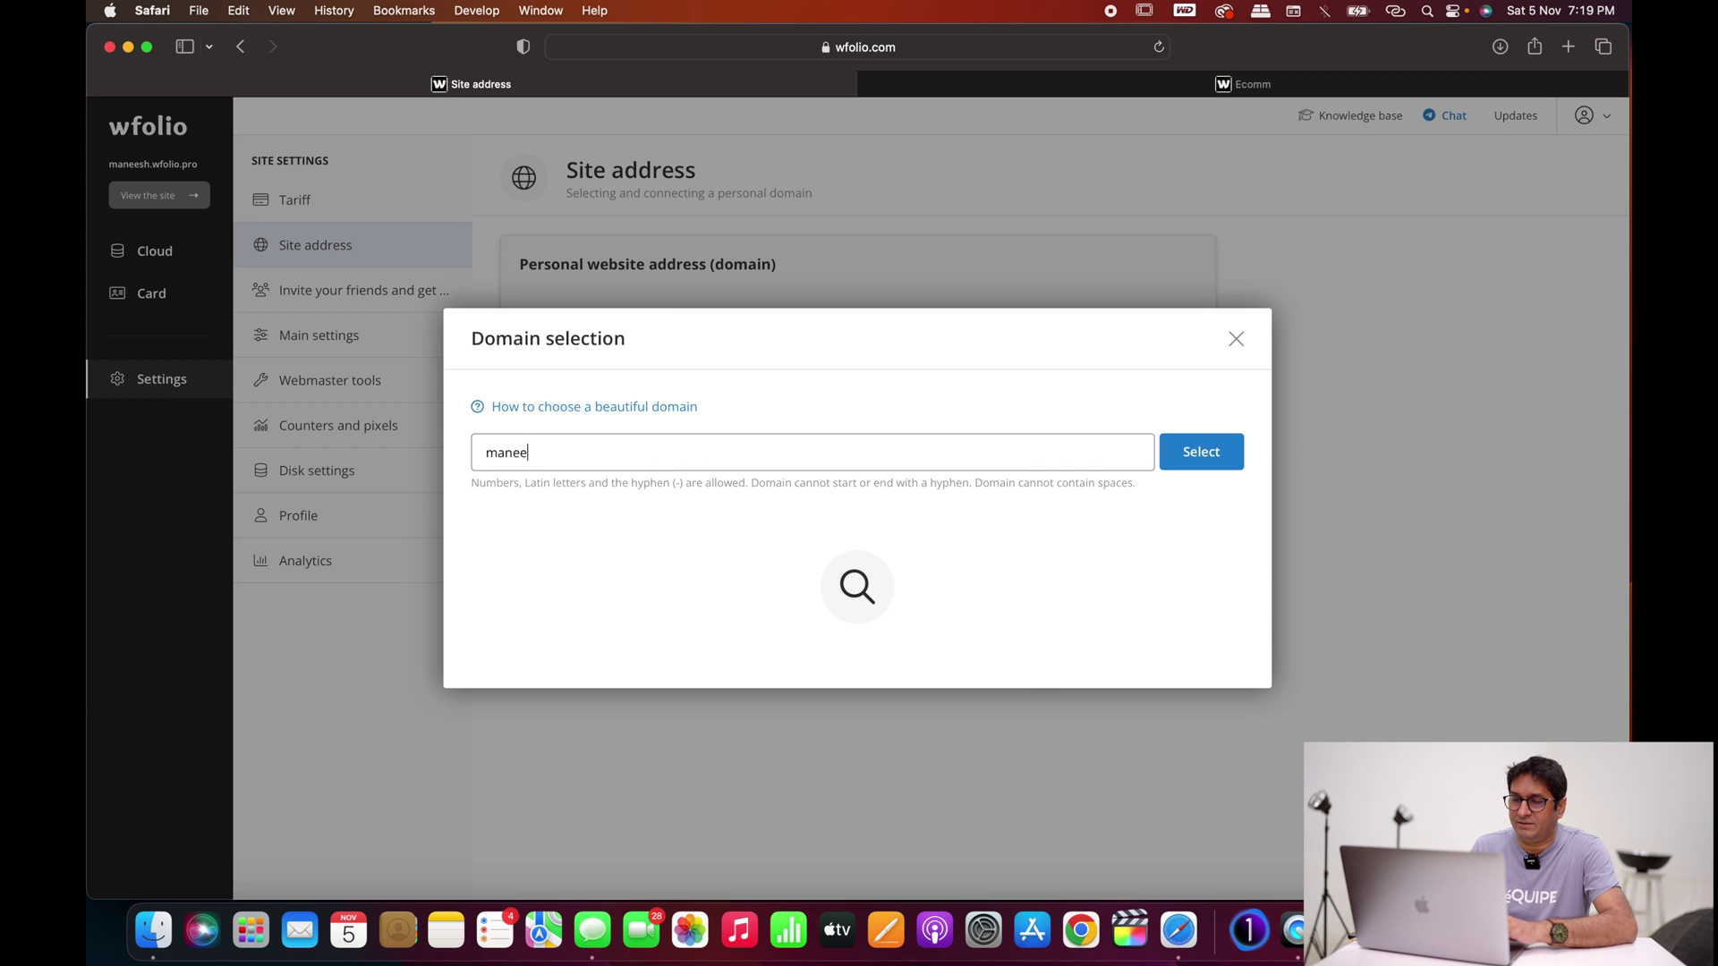
pyautogui.write('sh')
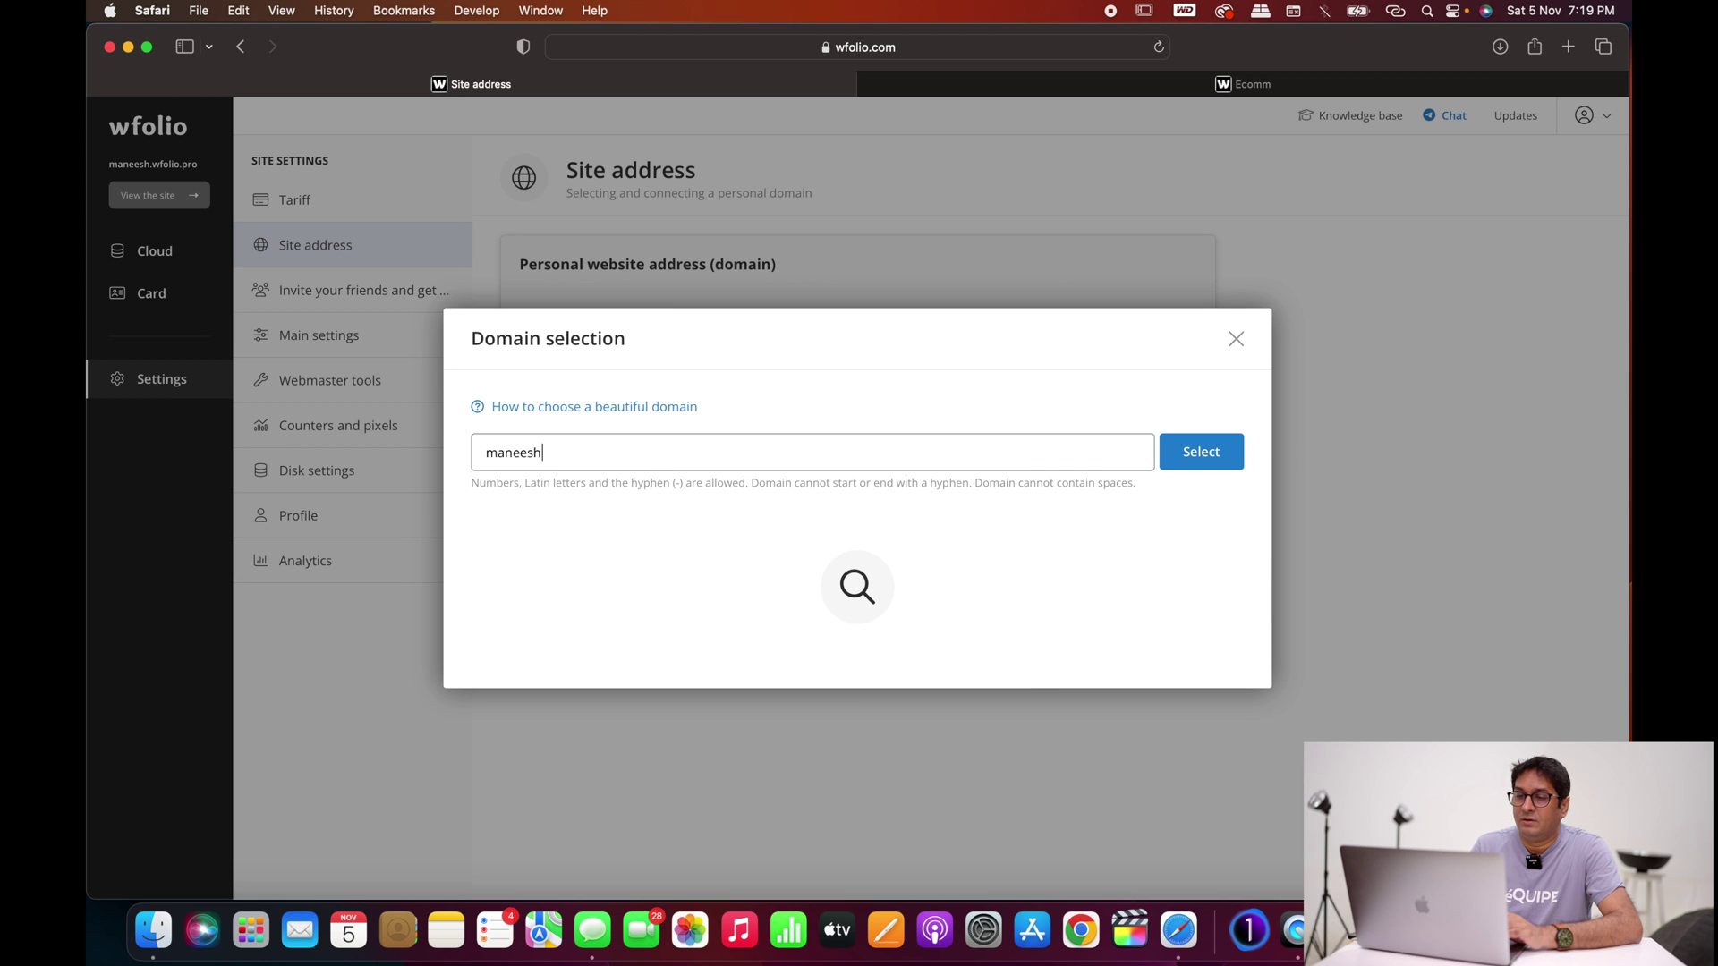
pyautogui.write('a')
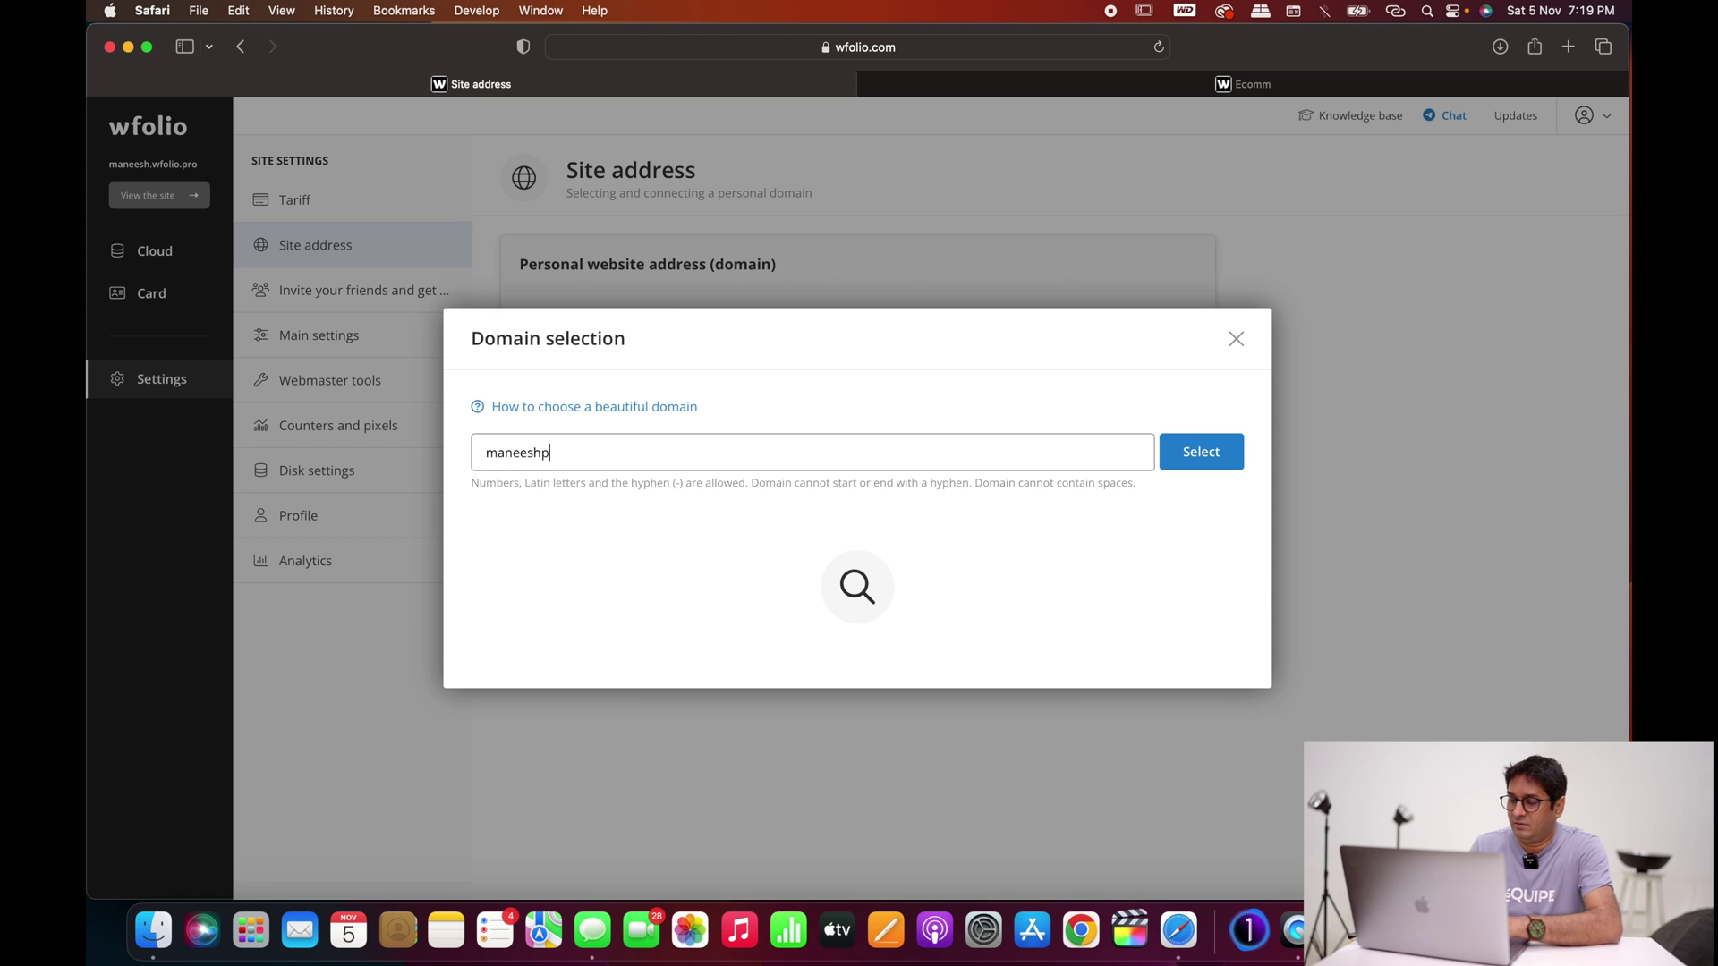
pyautogui.press('BackSpace')
pyautogui.write('saxena')
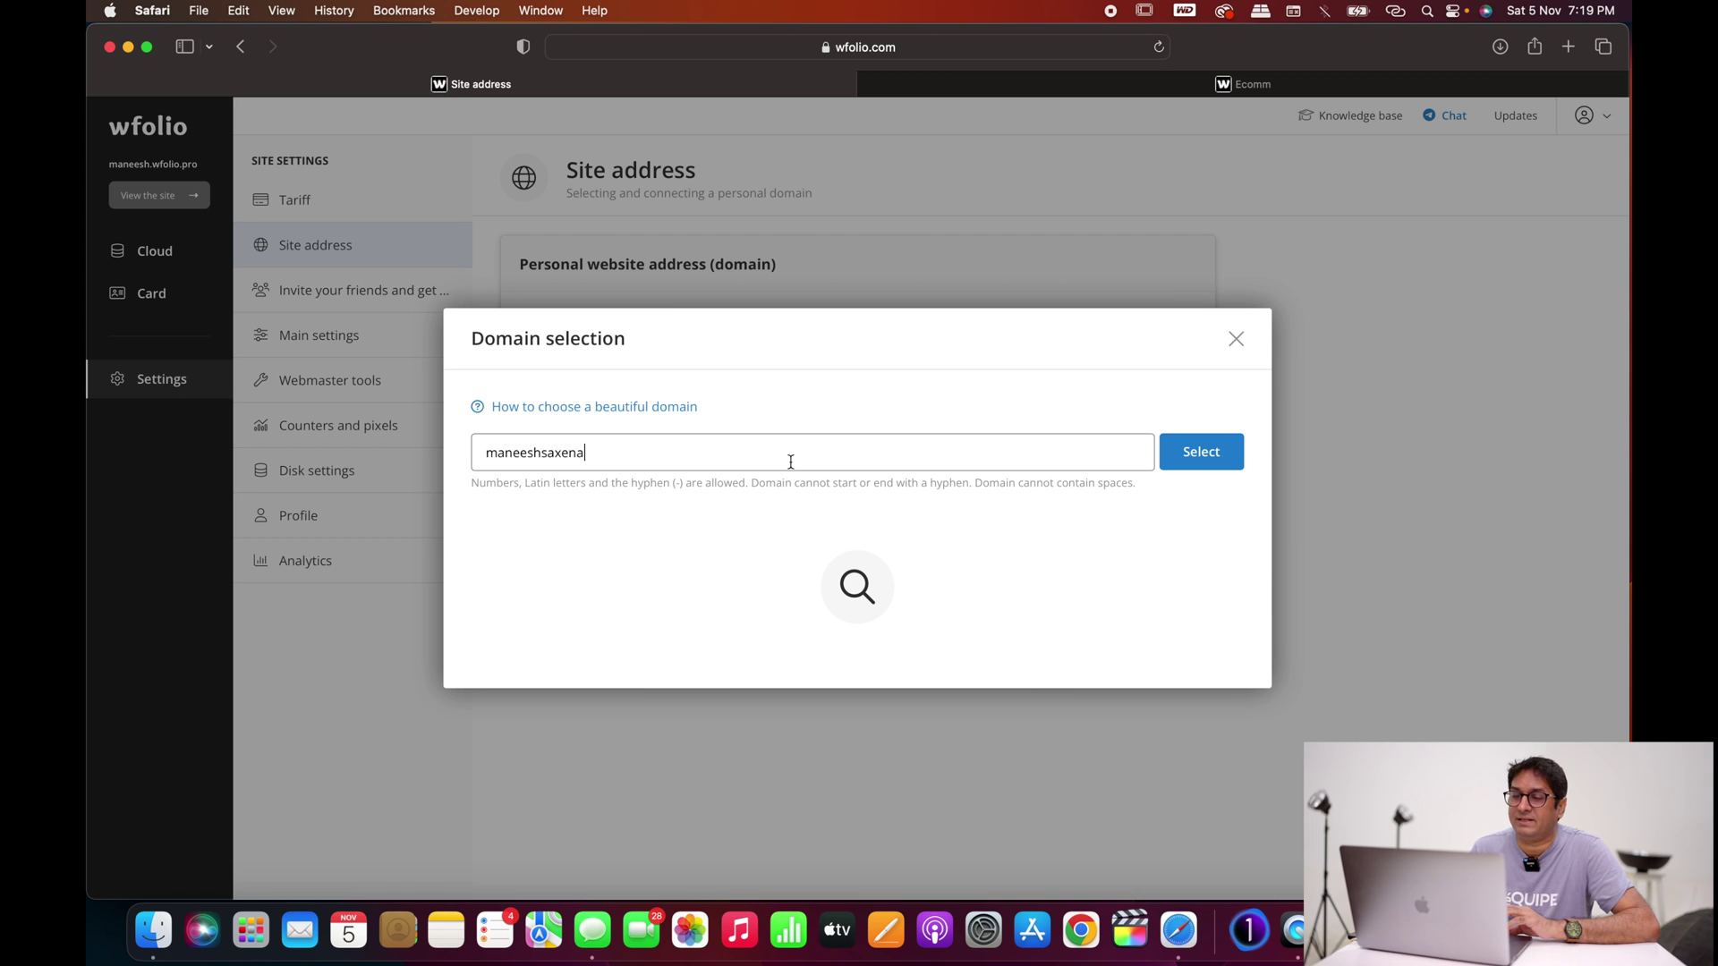
pyautogui.click(1200, 449)
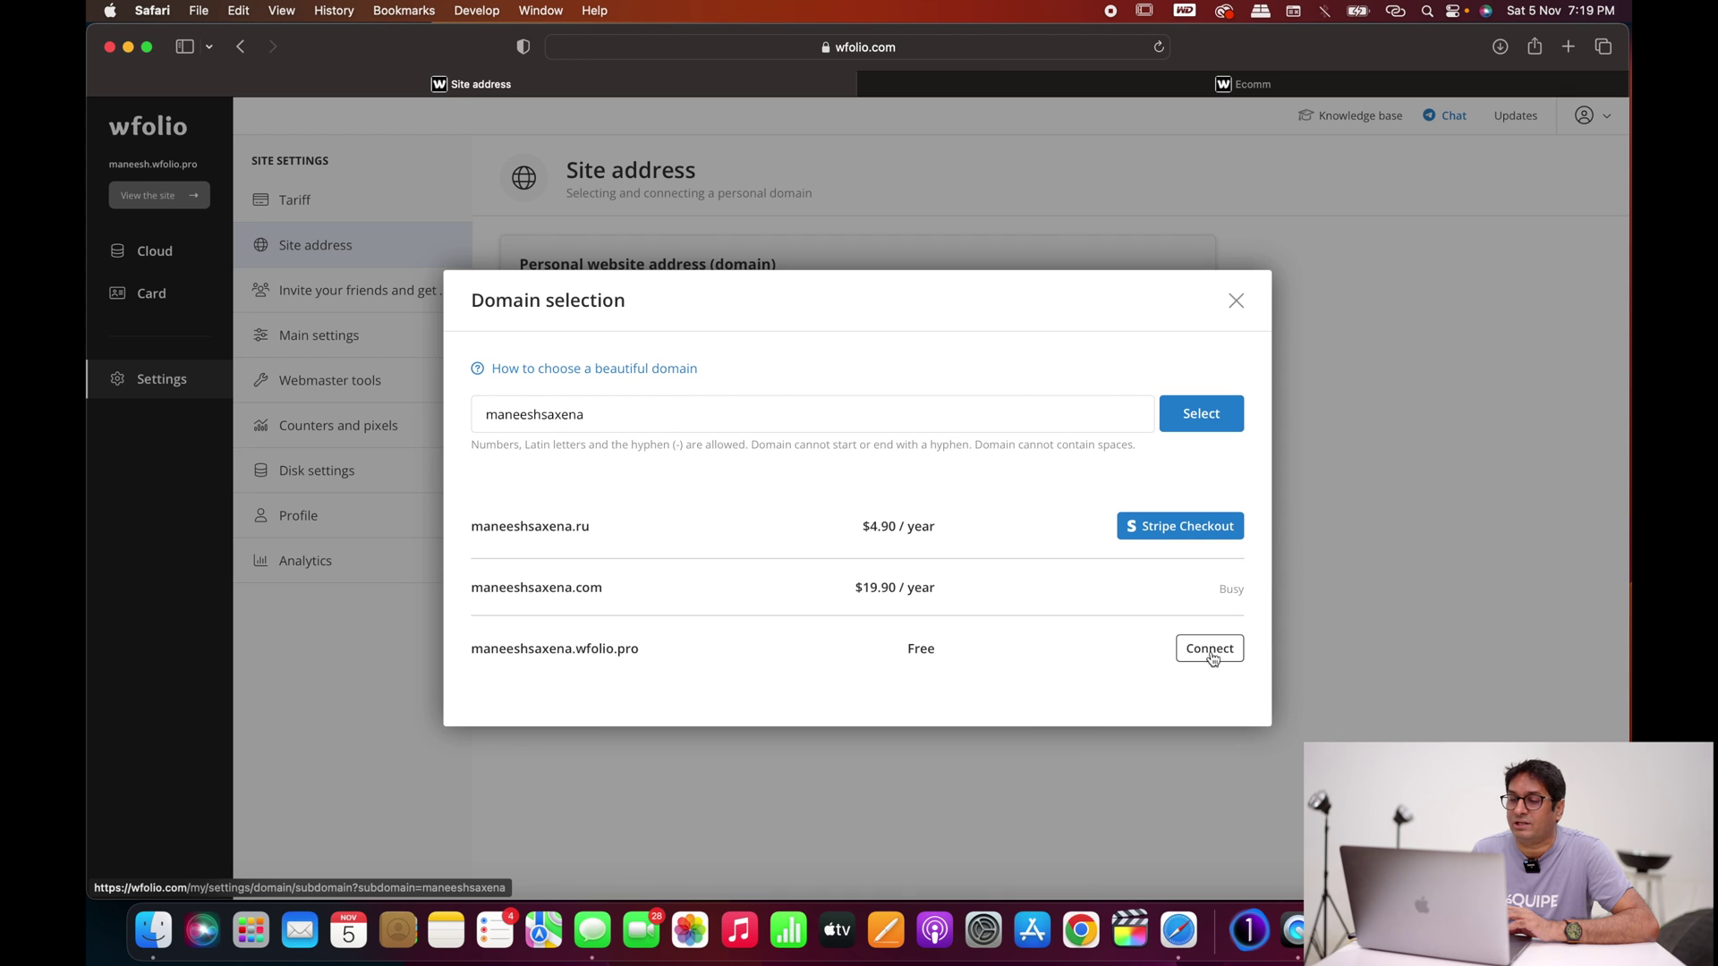
pyautogui.click(1210, 650)
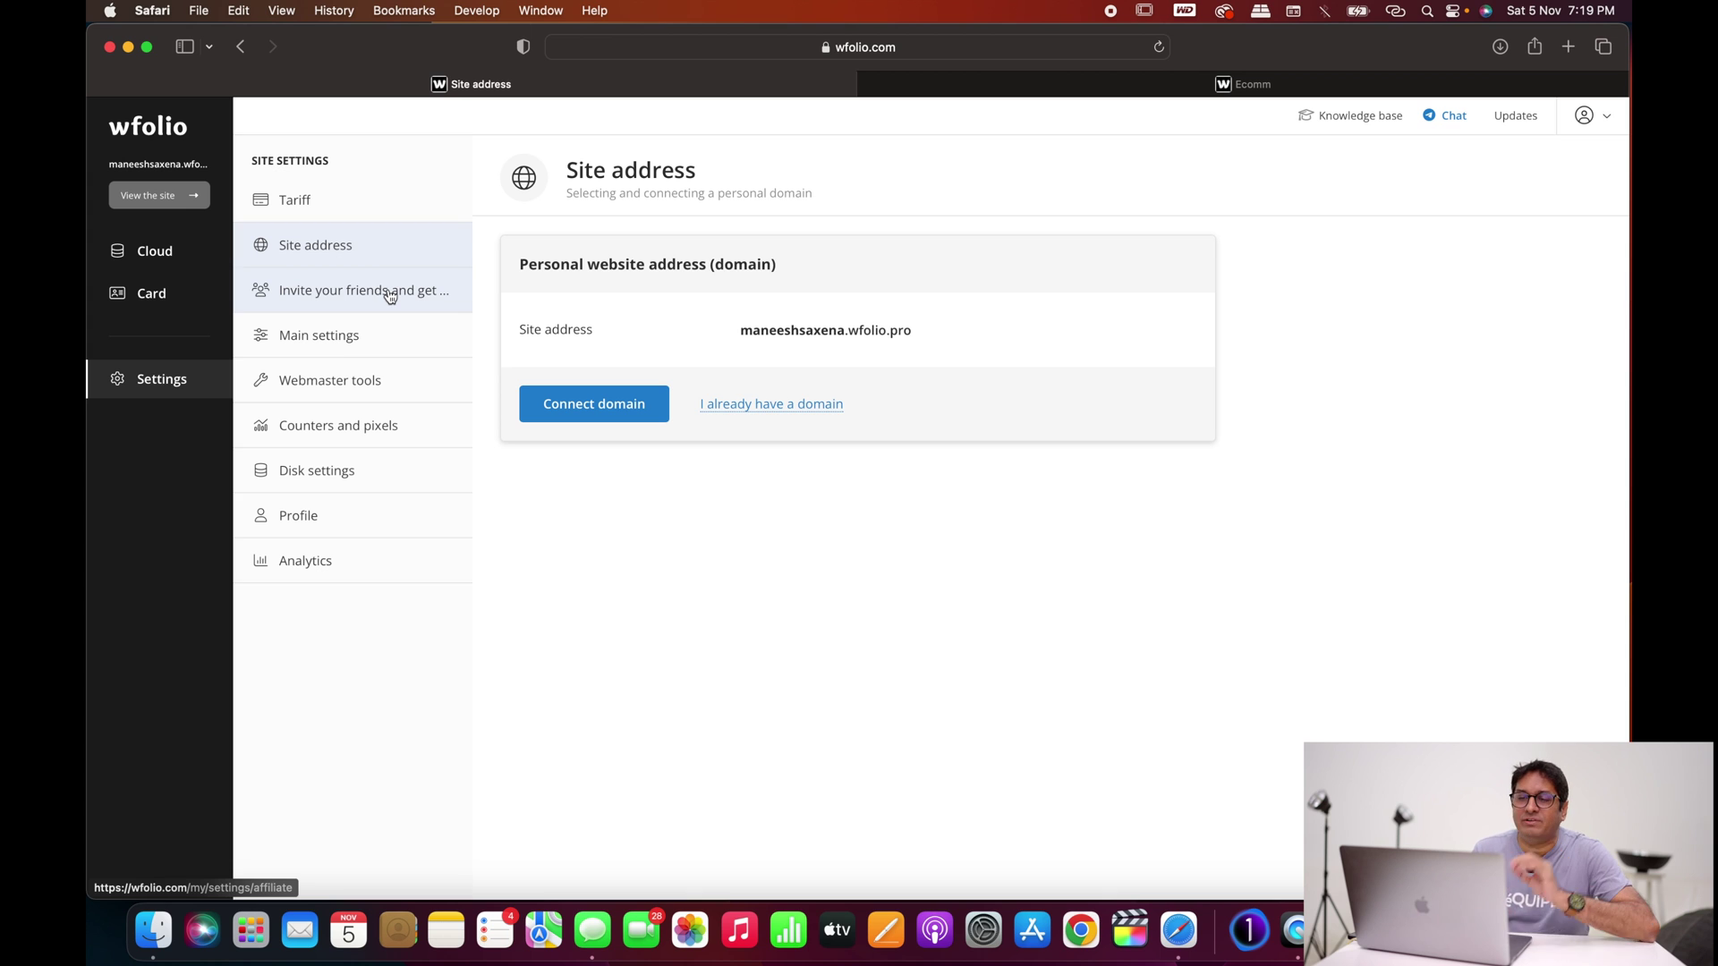
# Step: Look through the disk and Watermark settings, then return to the Cloud disk project list
pyautogui.click(173, 381)
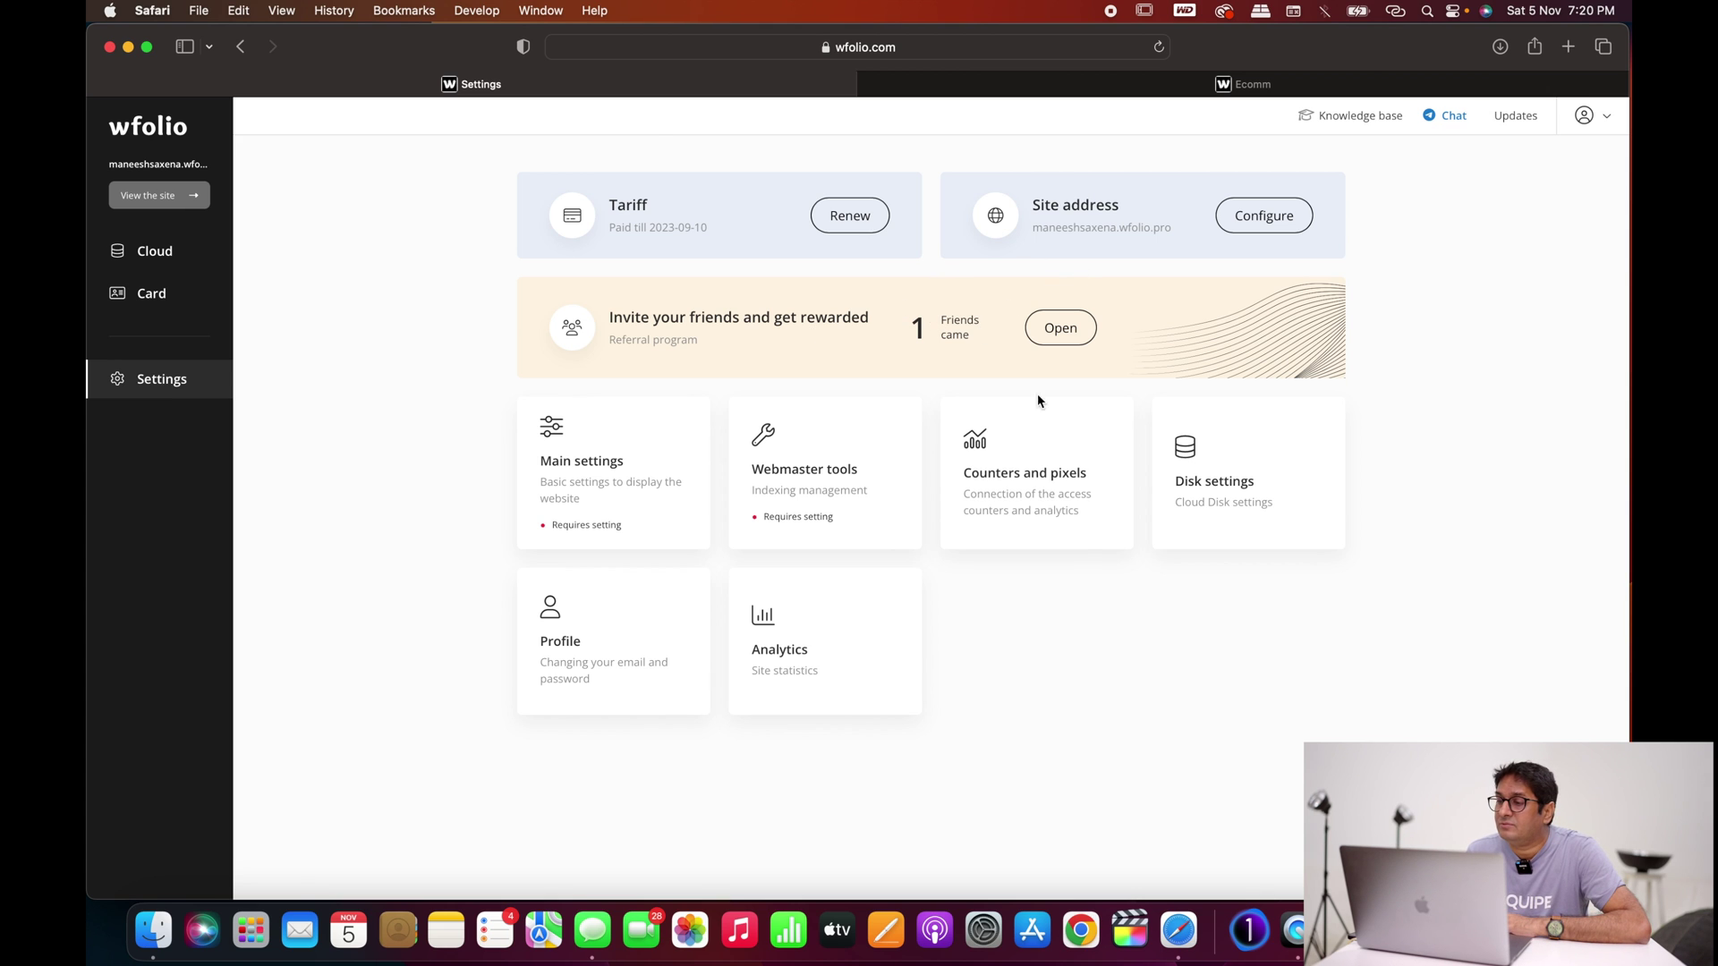
pyautogui.click(1191, 457)
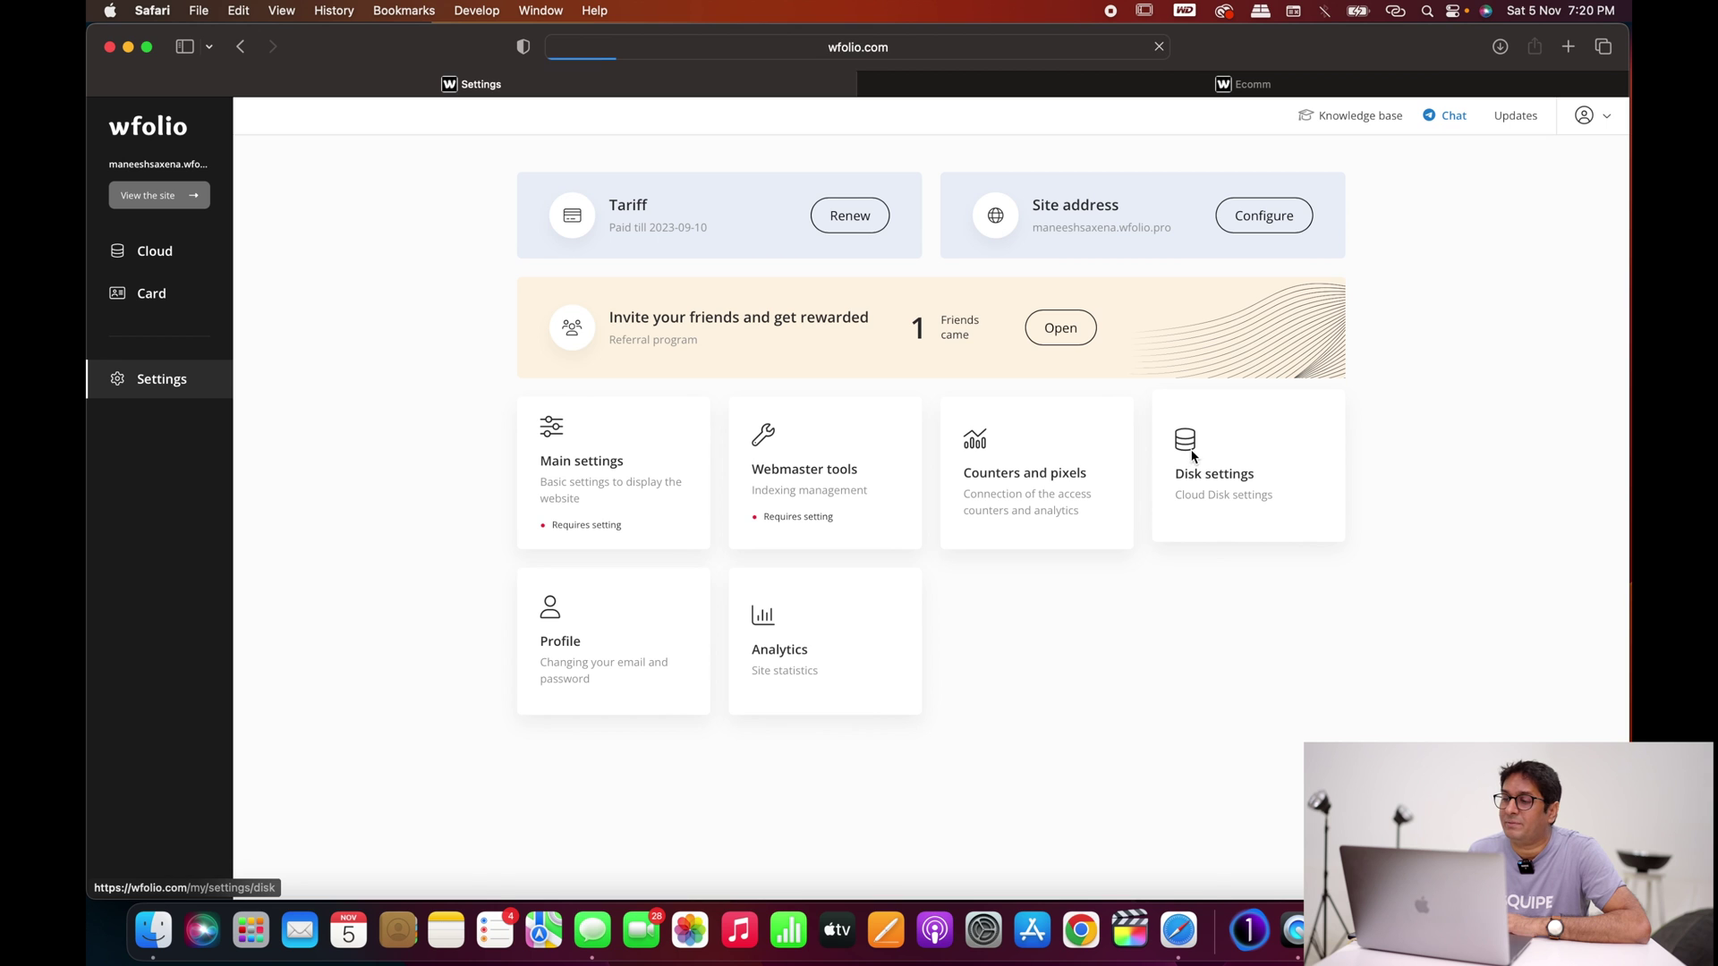
pyautogui.scroll(-3, 914, 486)
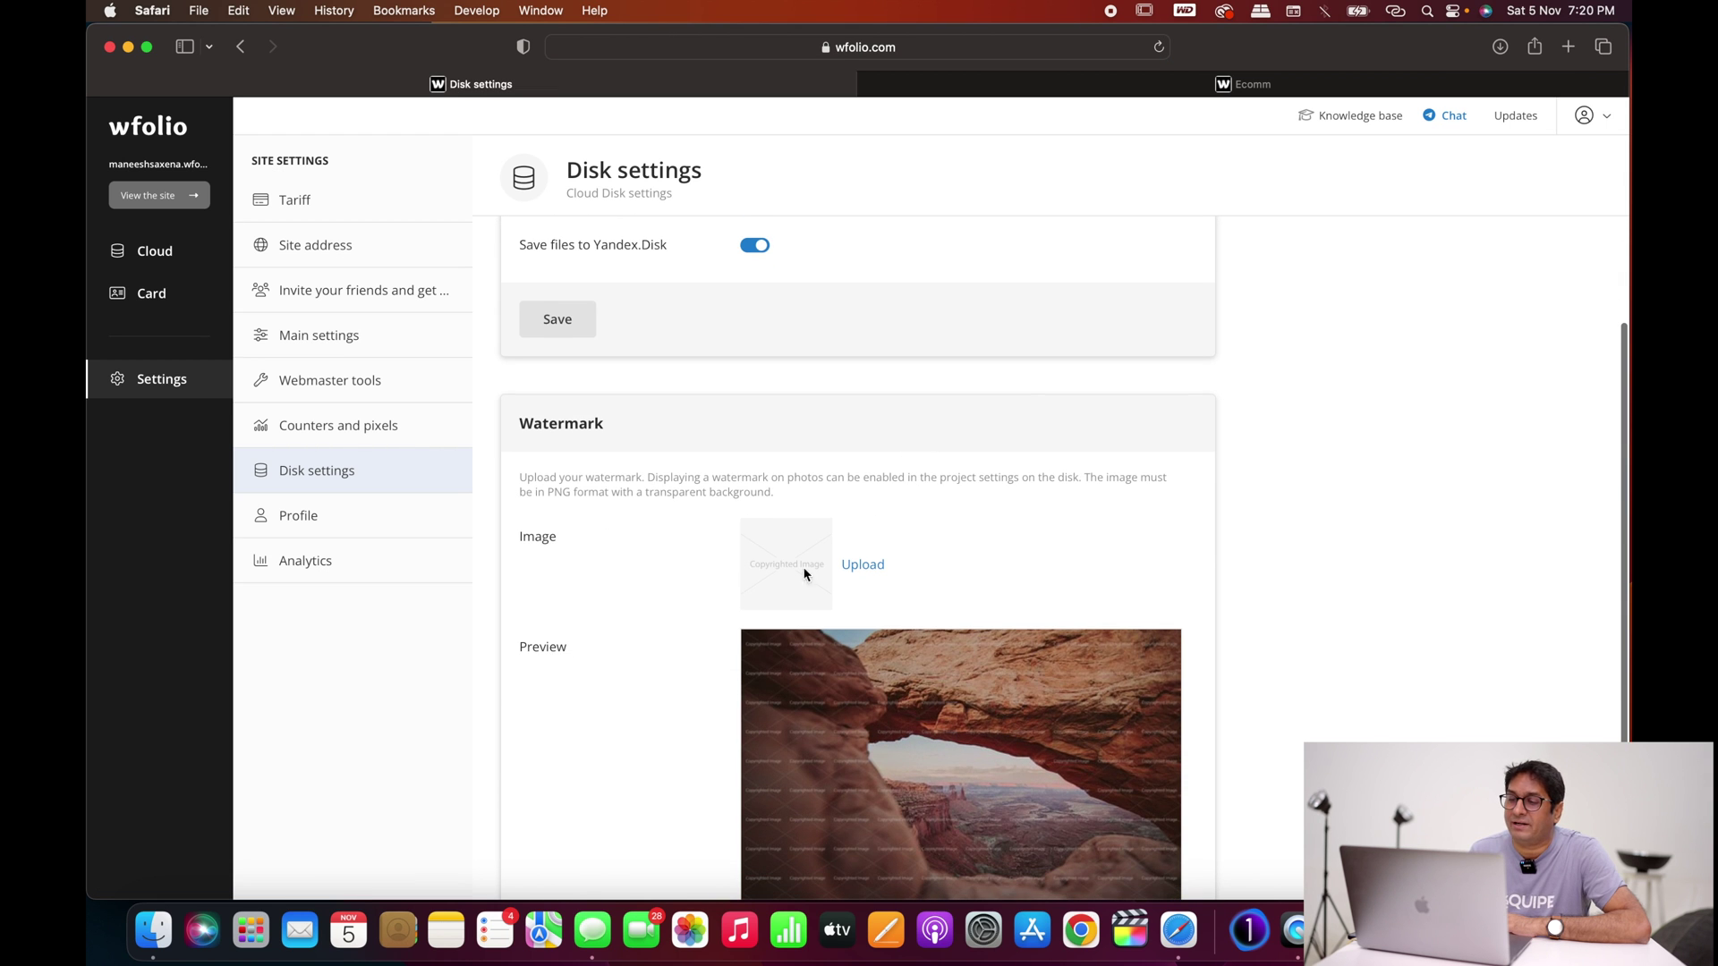
pyautogui.scroll(-2, 834, 579)
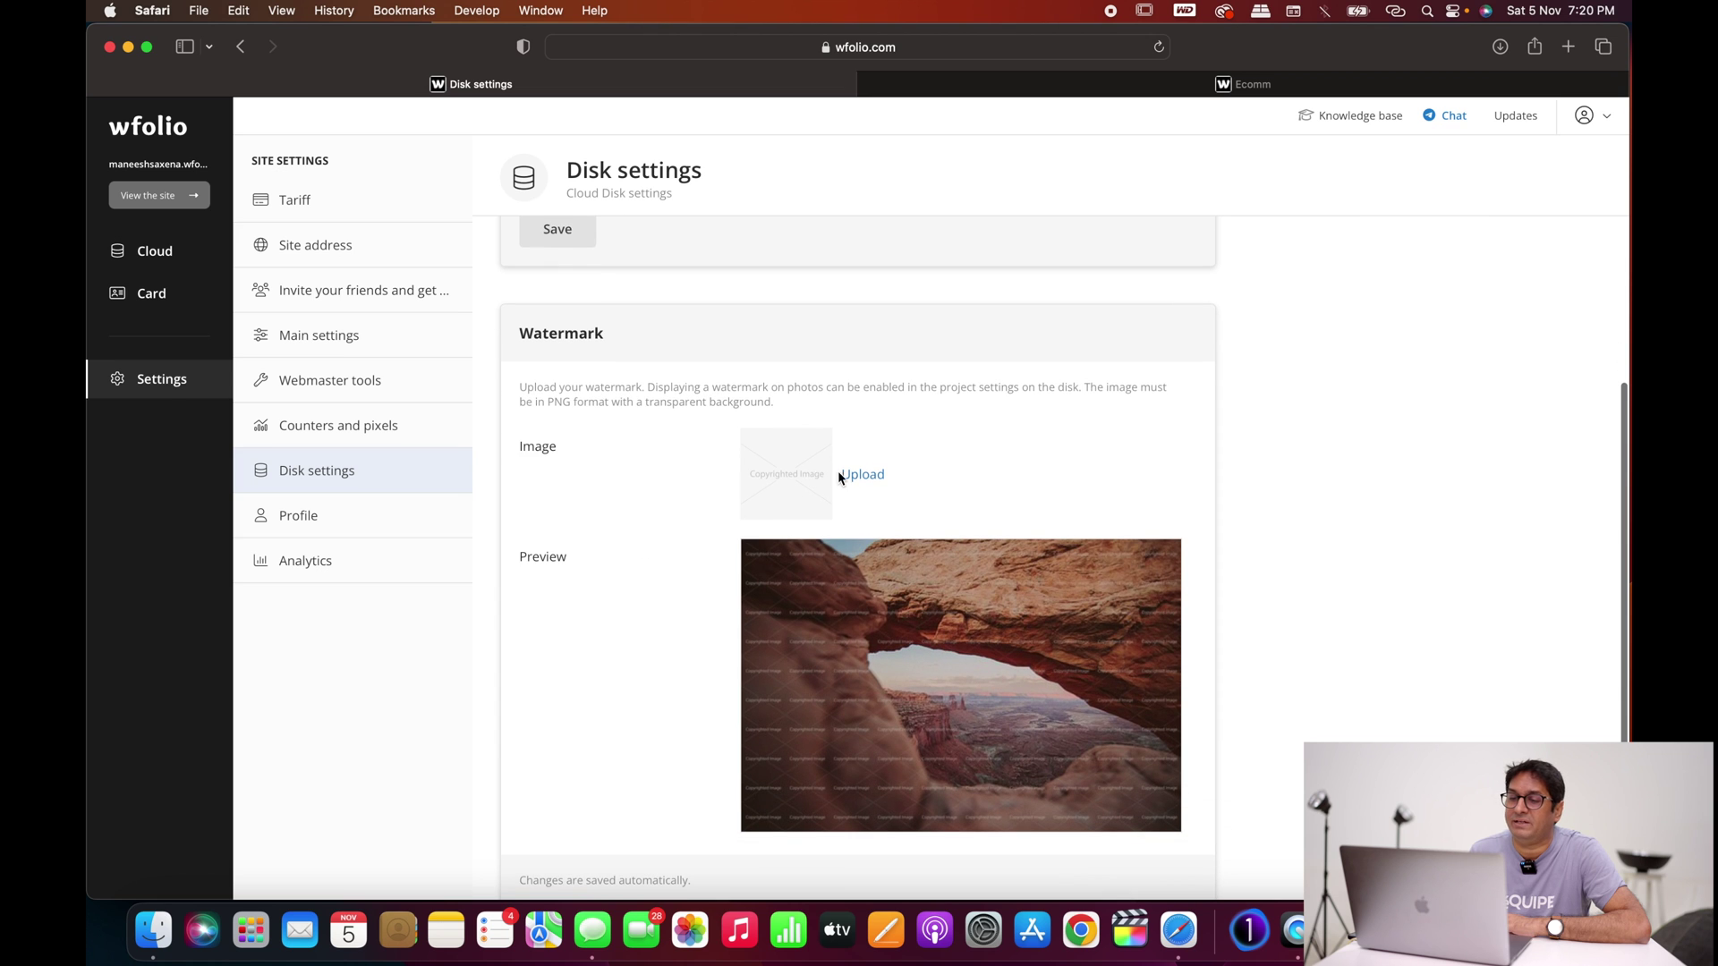
pyautogui.scroll(-2, 852, 634)
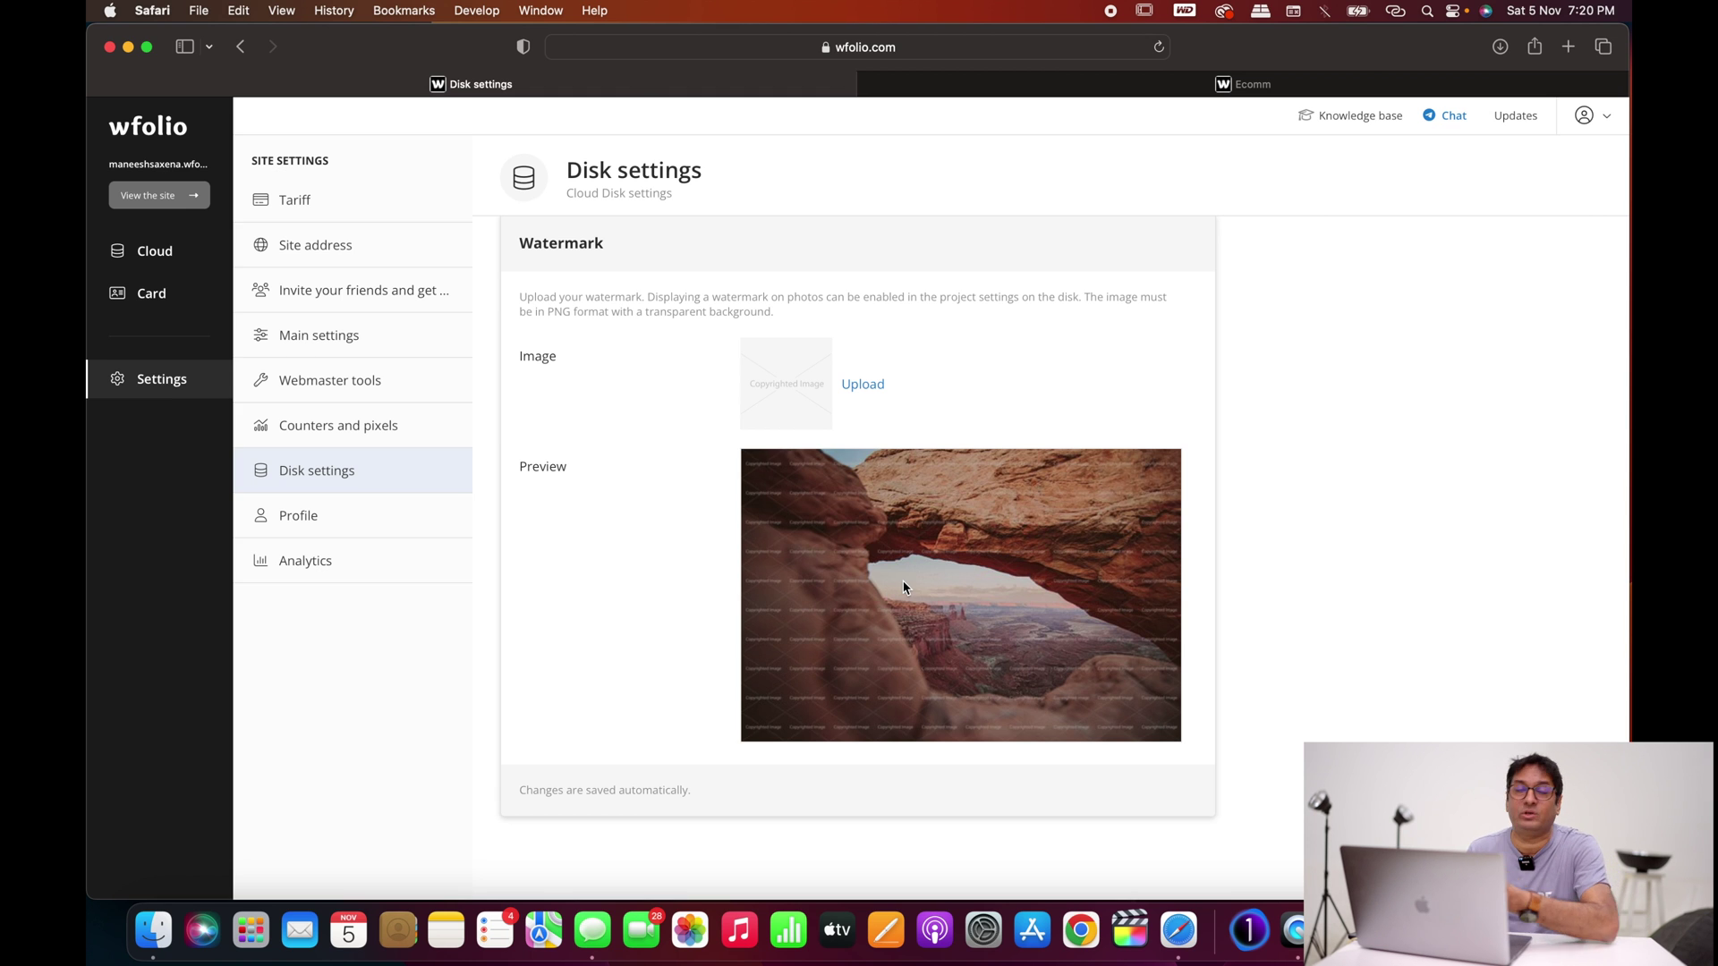
pyautogui.scroll(5, 904, 587)
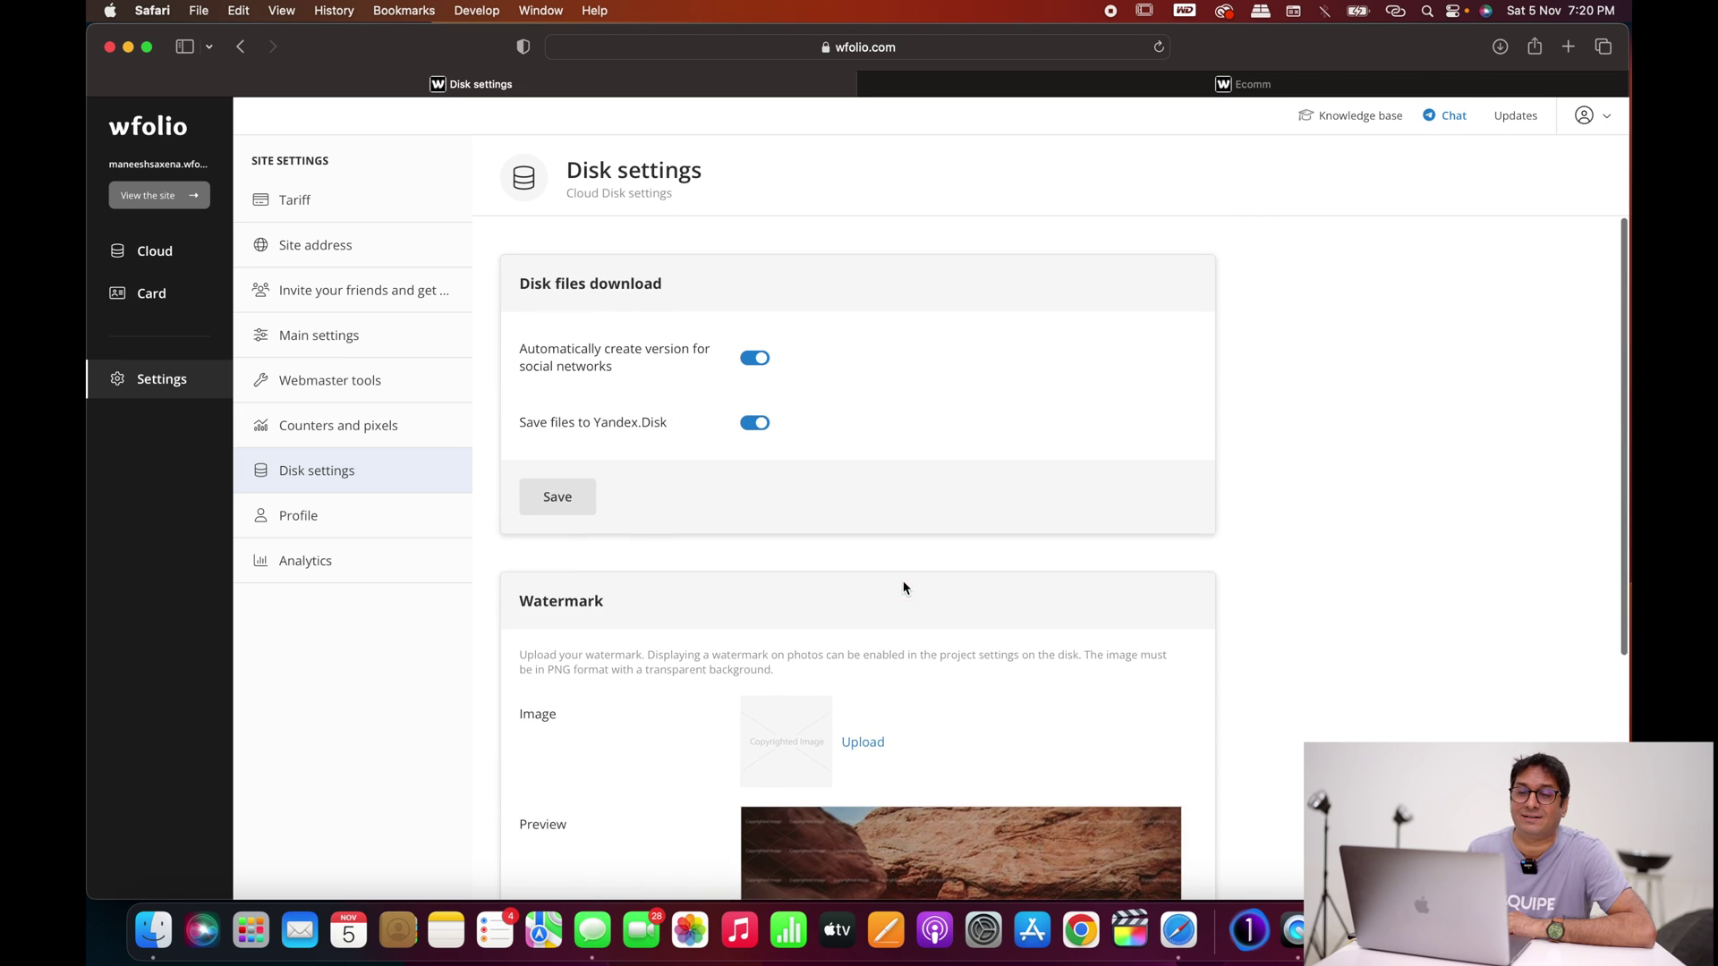
pyautogui.click(156, 259)
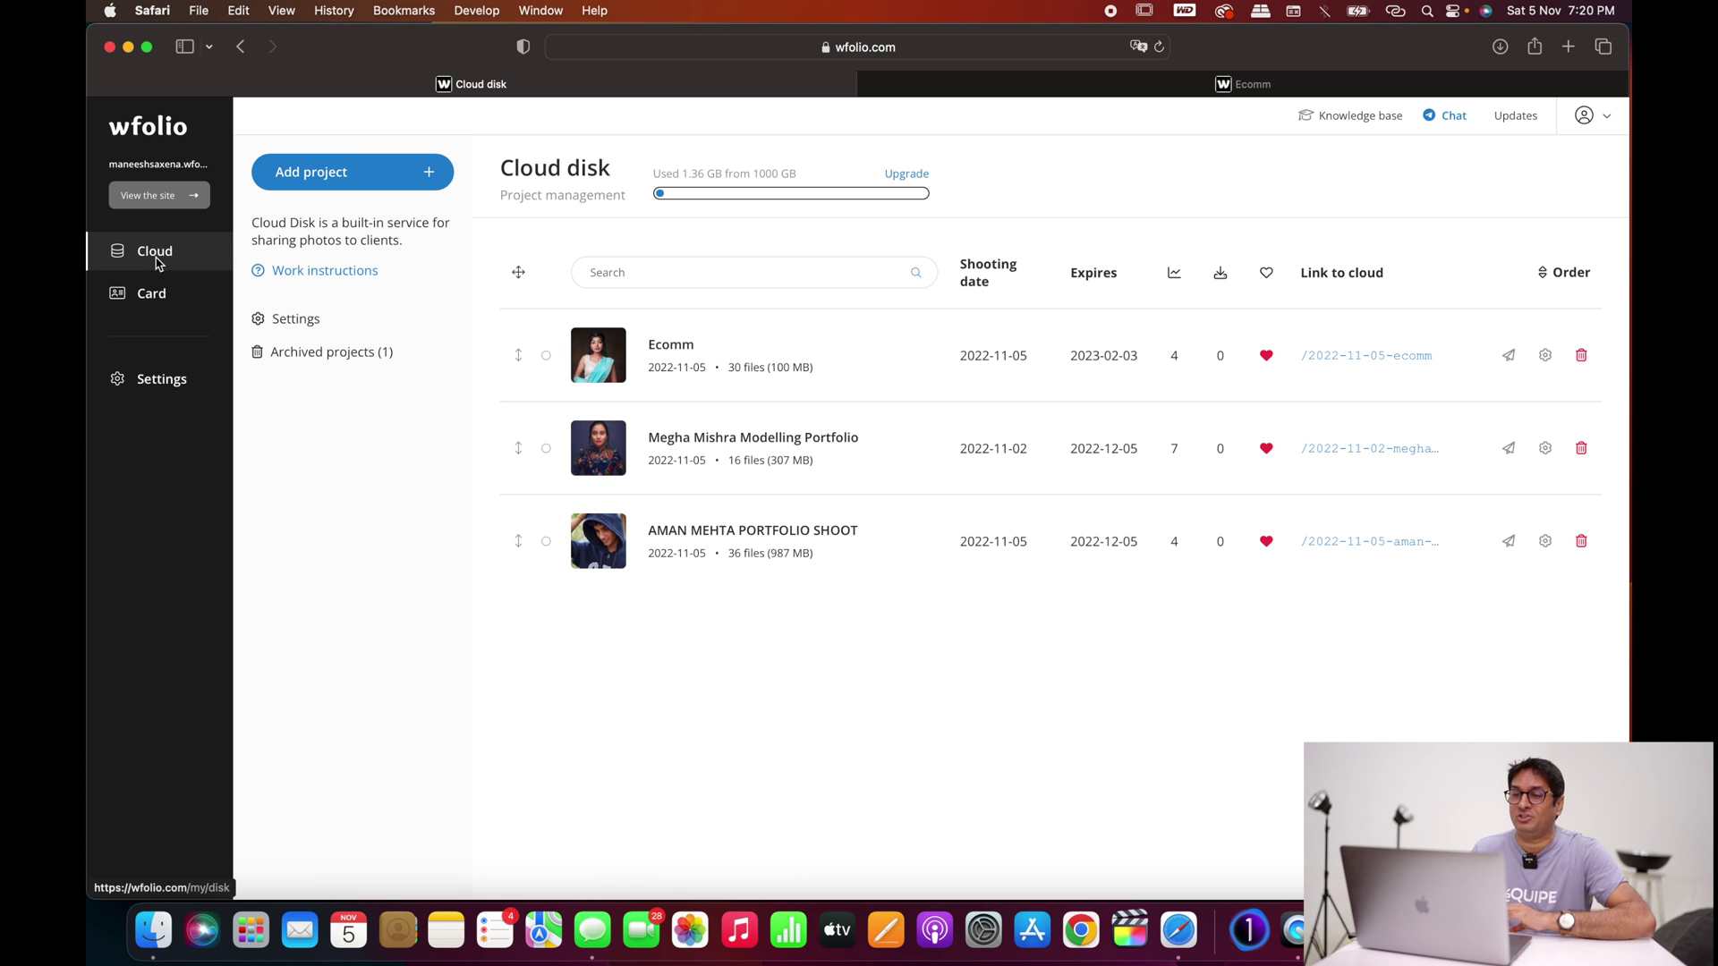
pyautogui.click(719, 444)
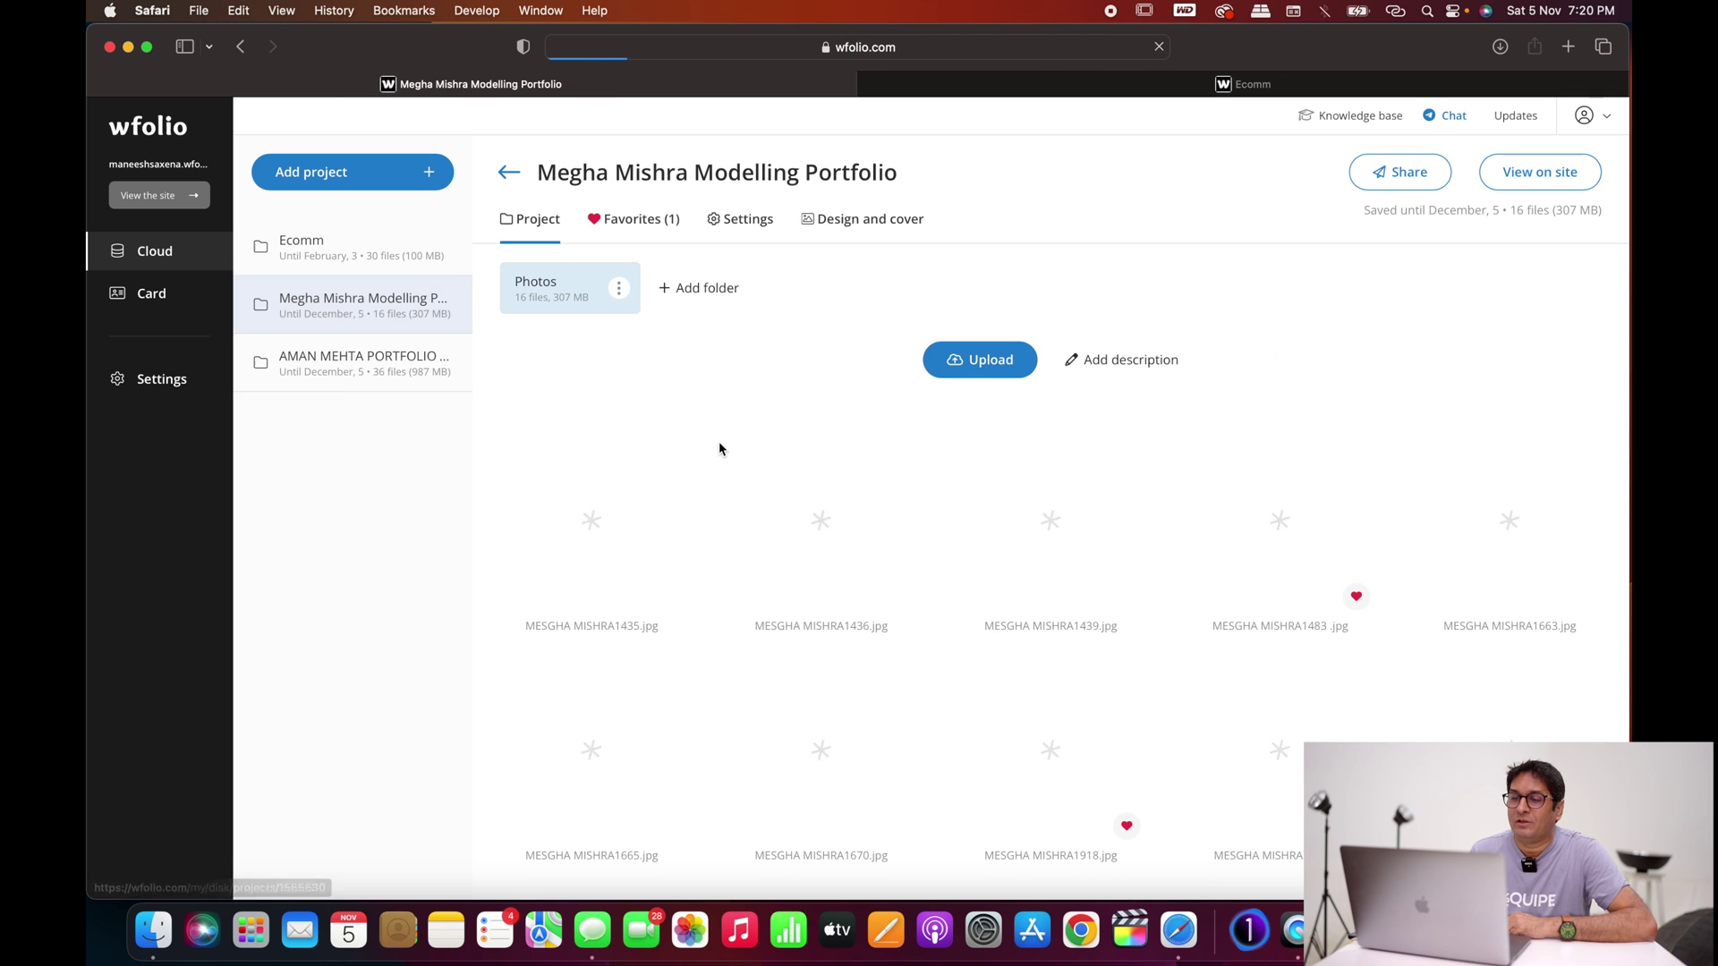
pyautogui.scroll(-5, 743, 464)
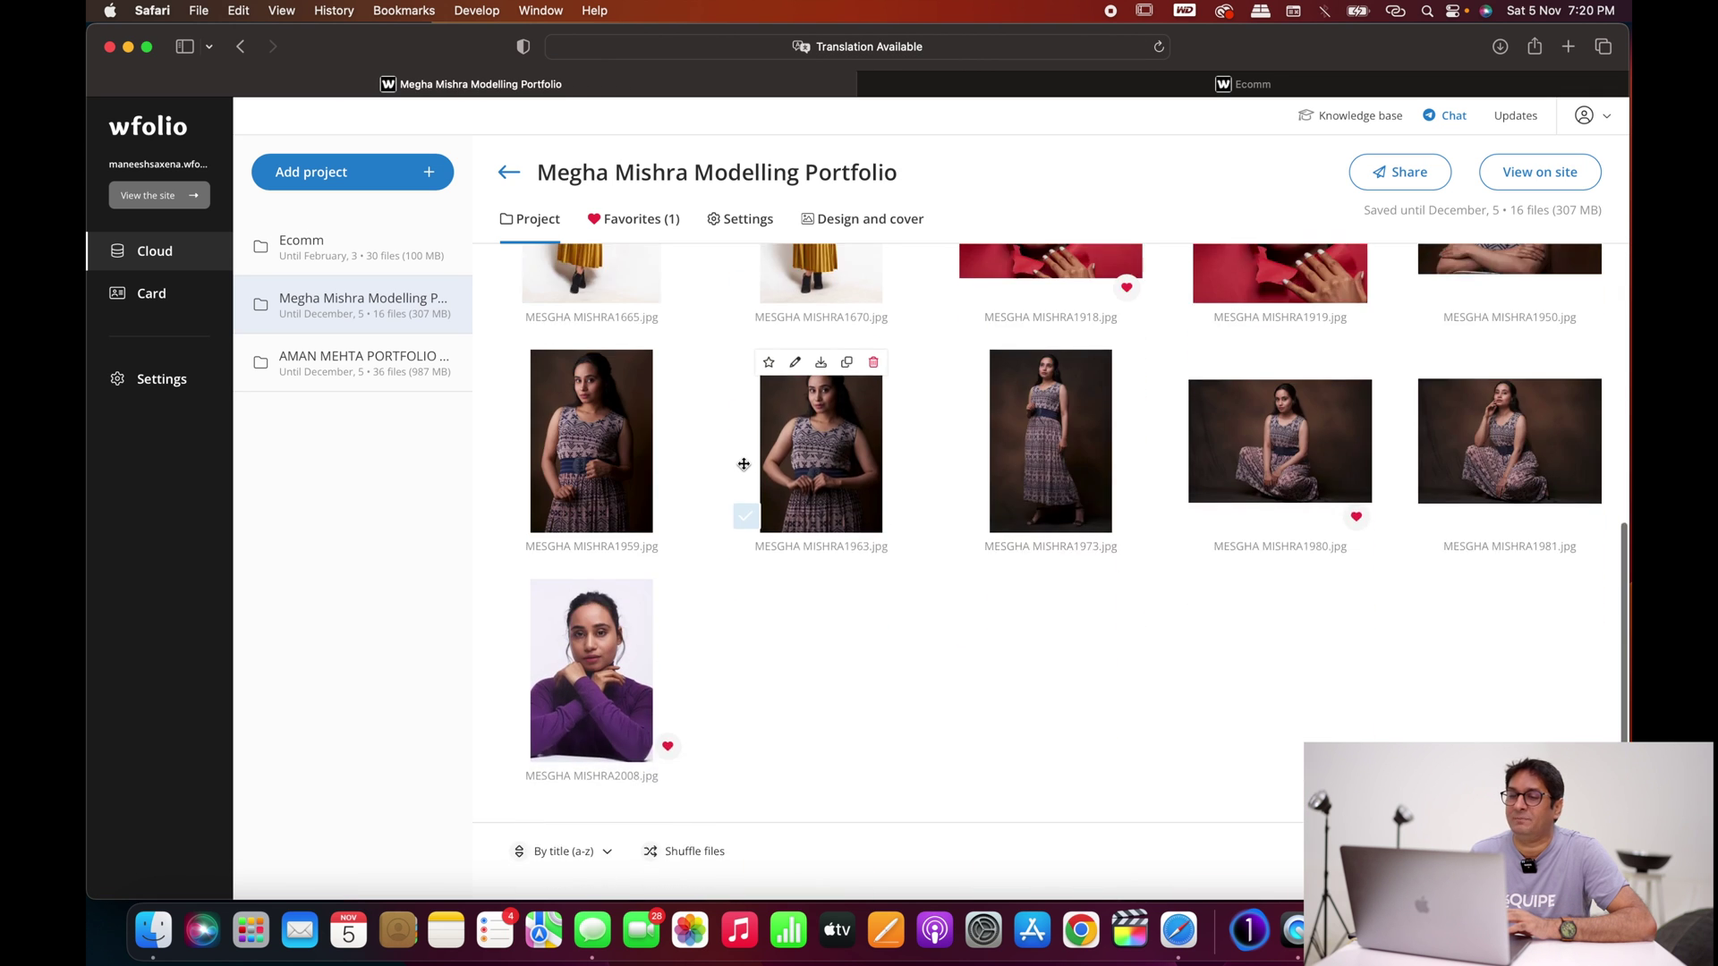
pyautogui.scroll(6, 743, 464)
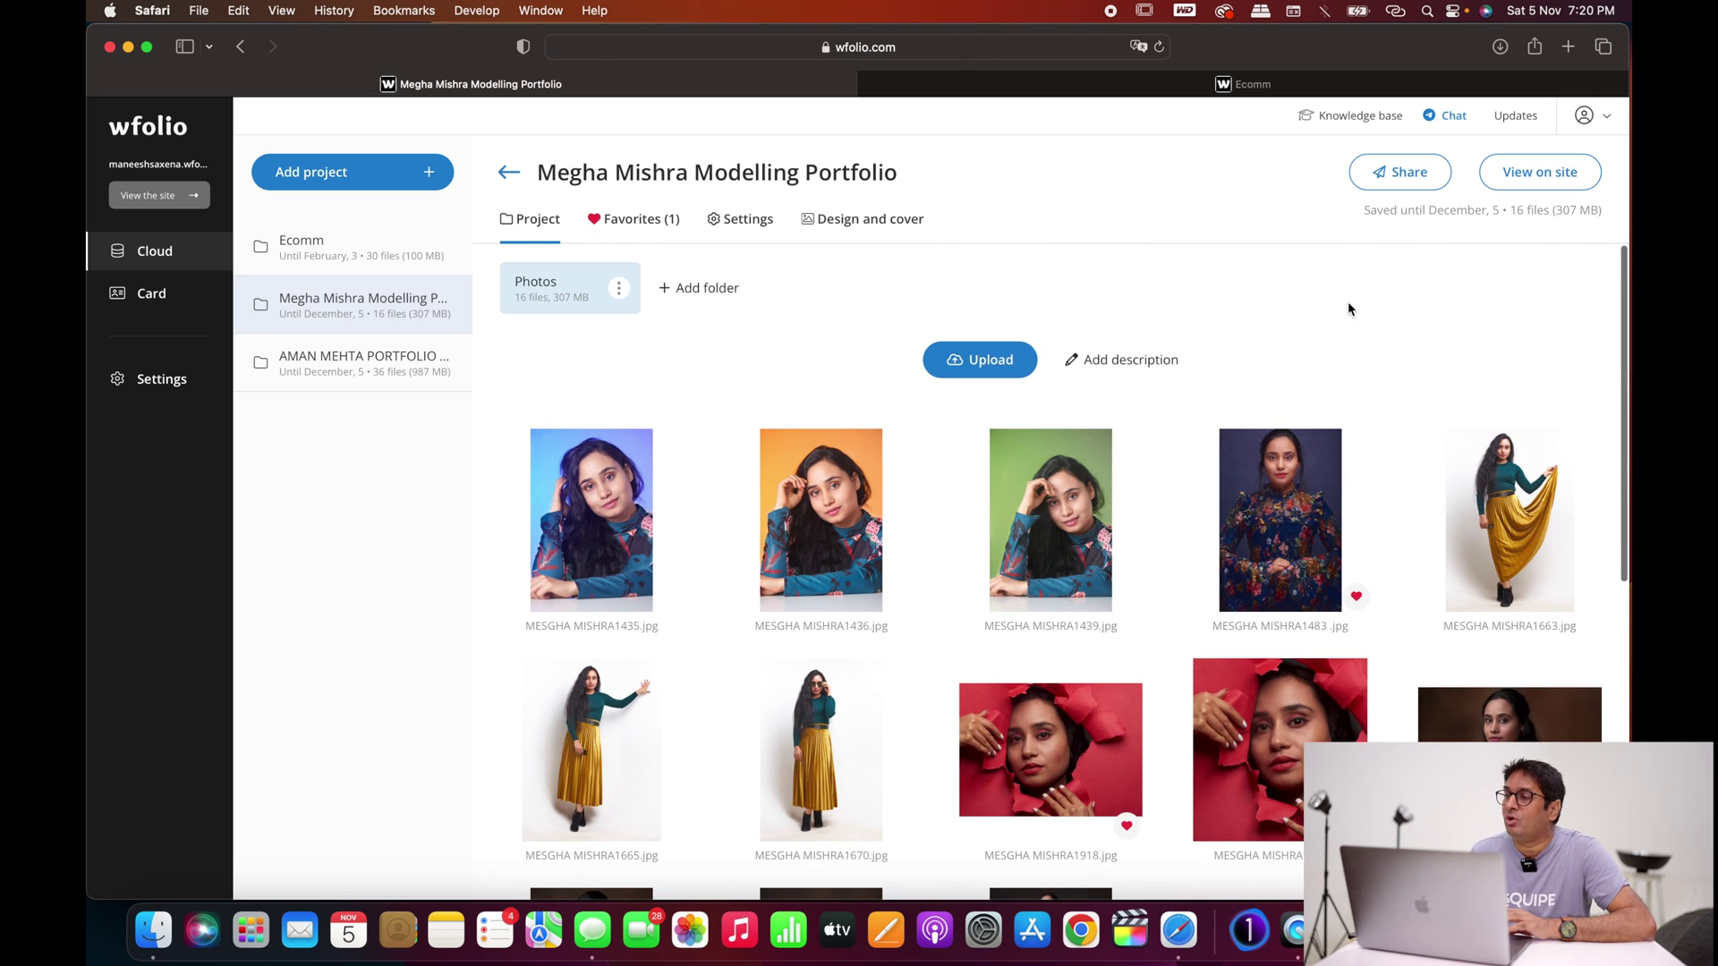
pyautogui.click(1532, 177)
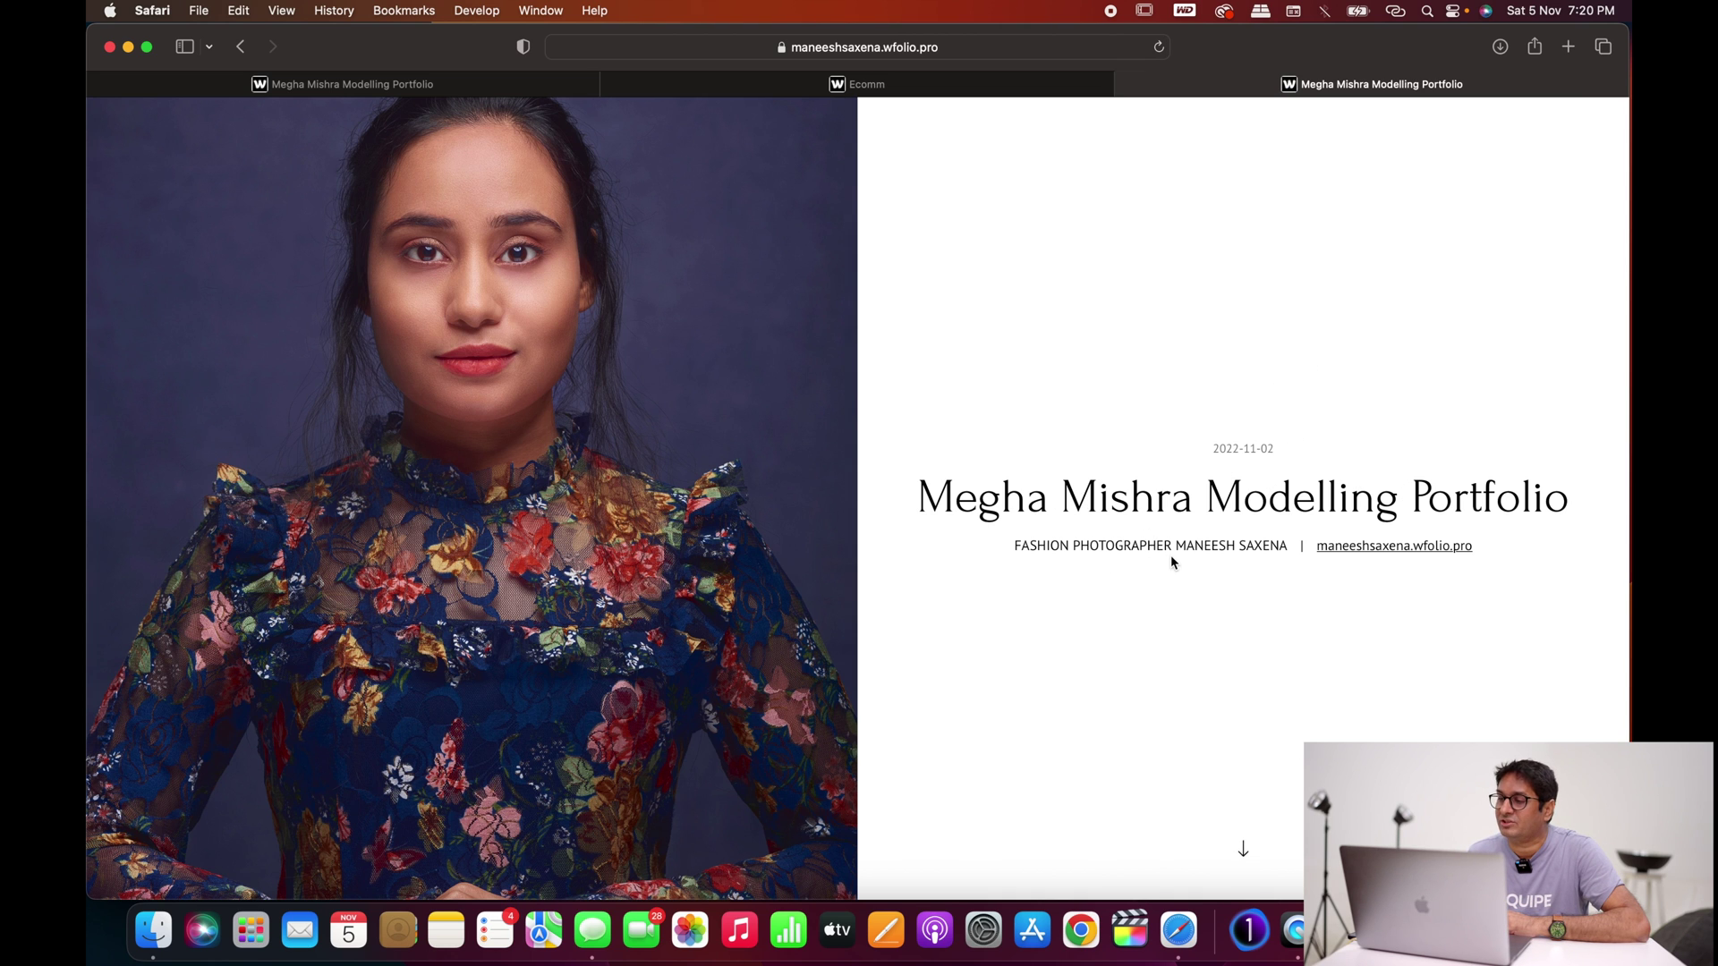
pyautogui.scroll(-3, 1170, 562)
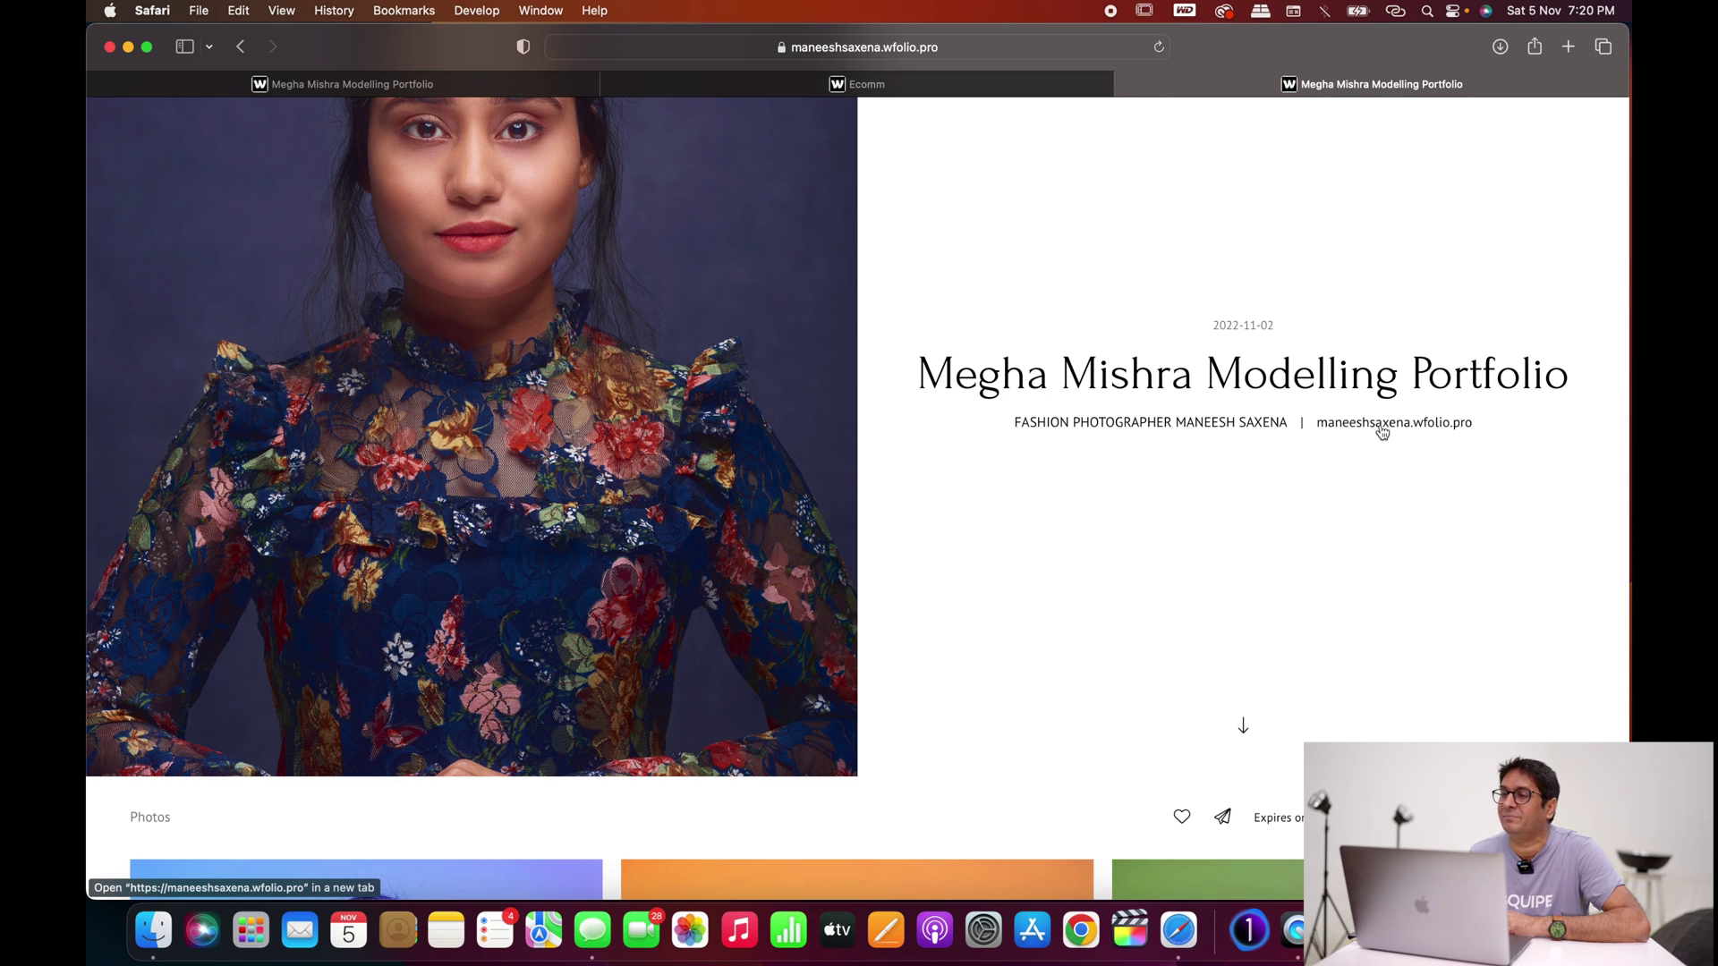
pyautogui.click(1383, 428)
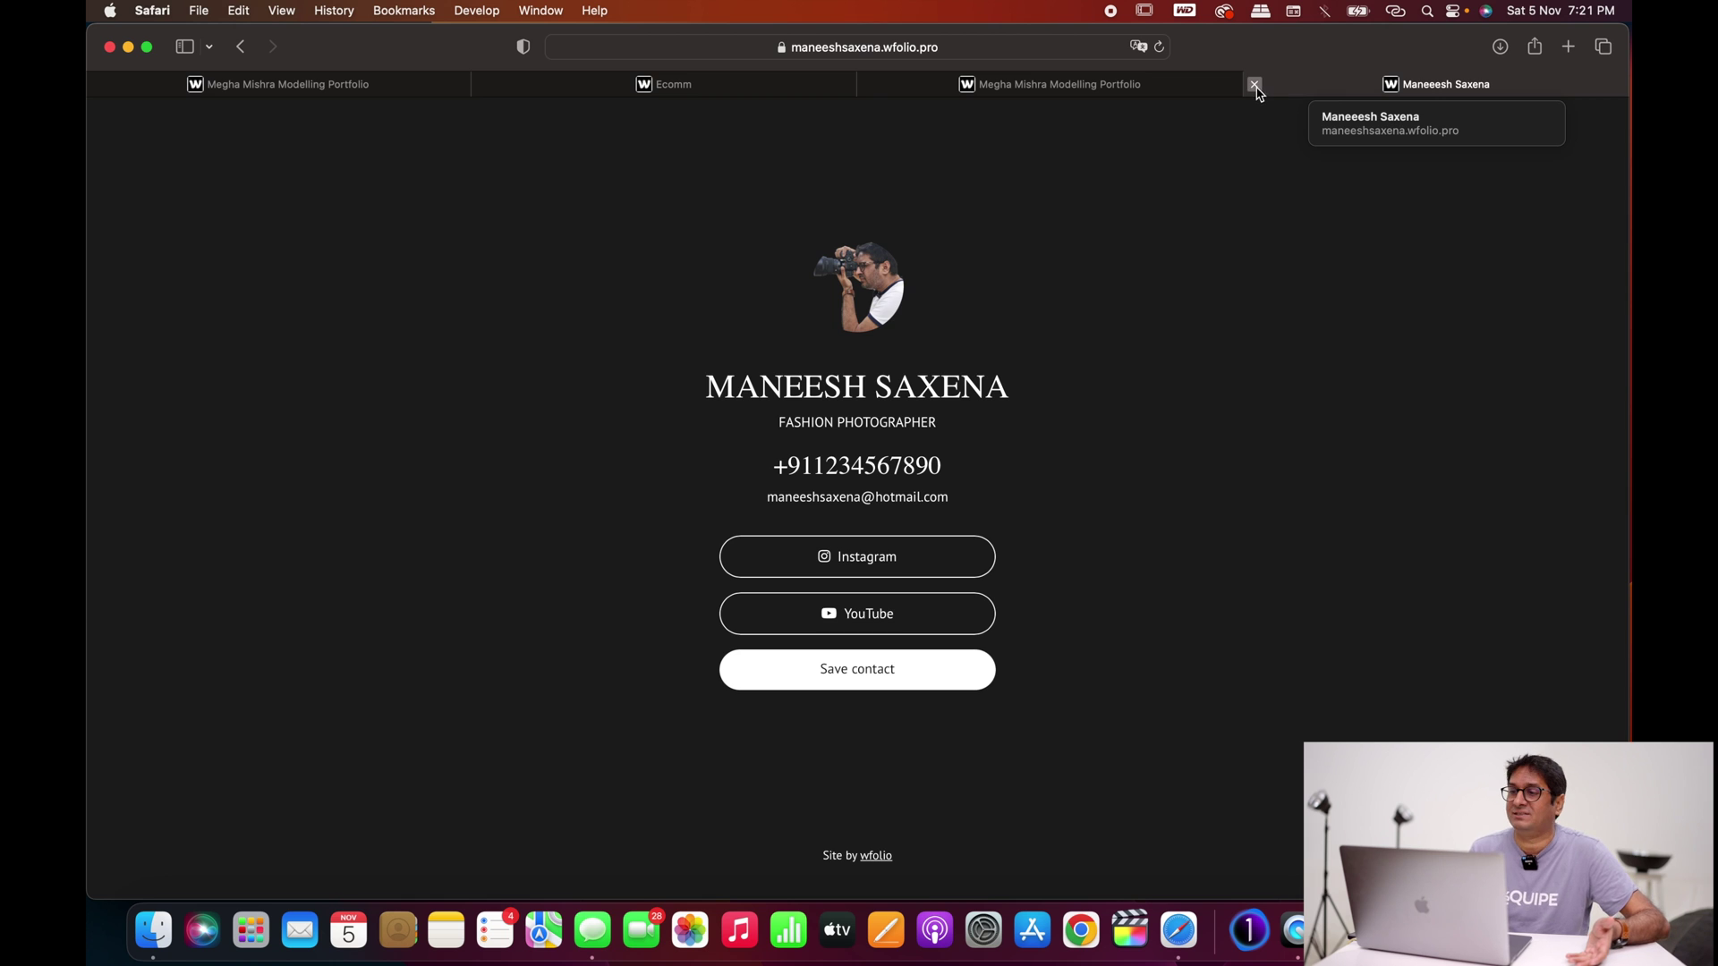
pyautogui.click(1254, 85)
pyautogui.scroll(-5, 1029, 345)
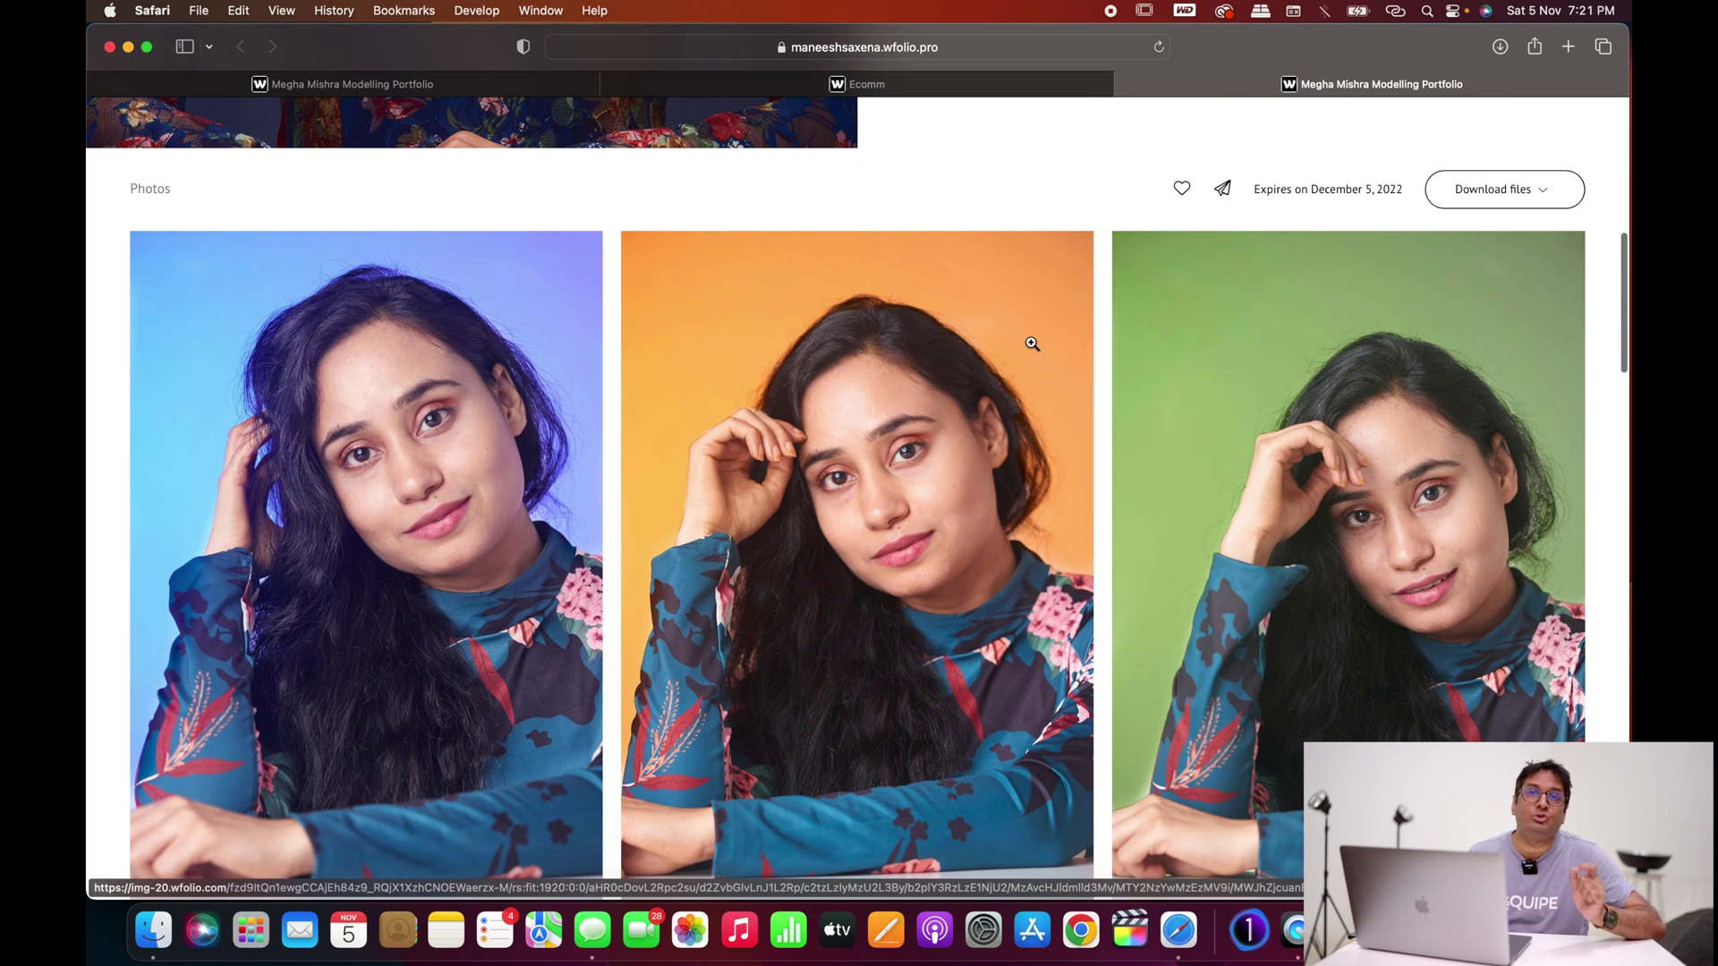
pyautogui.scroll(-5, 1019, 380)
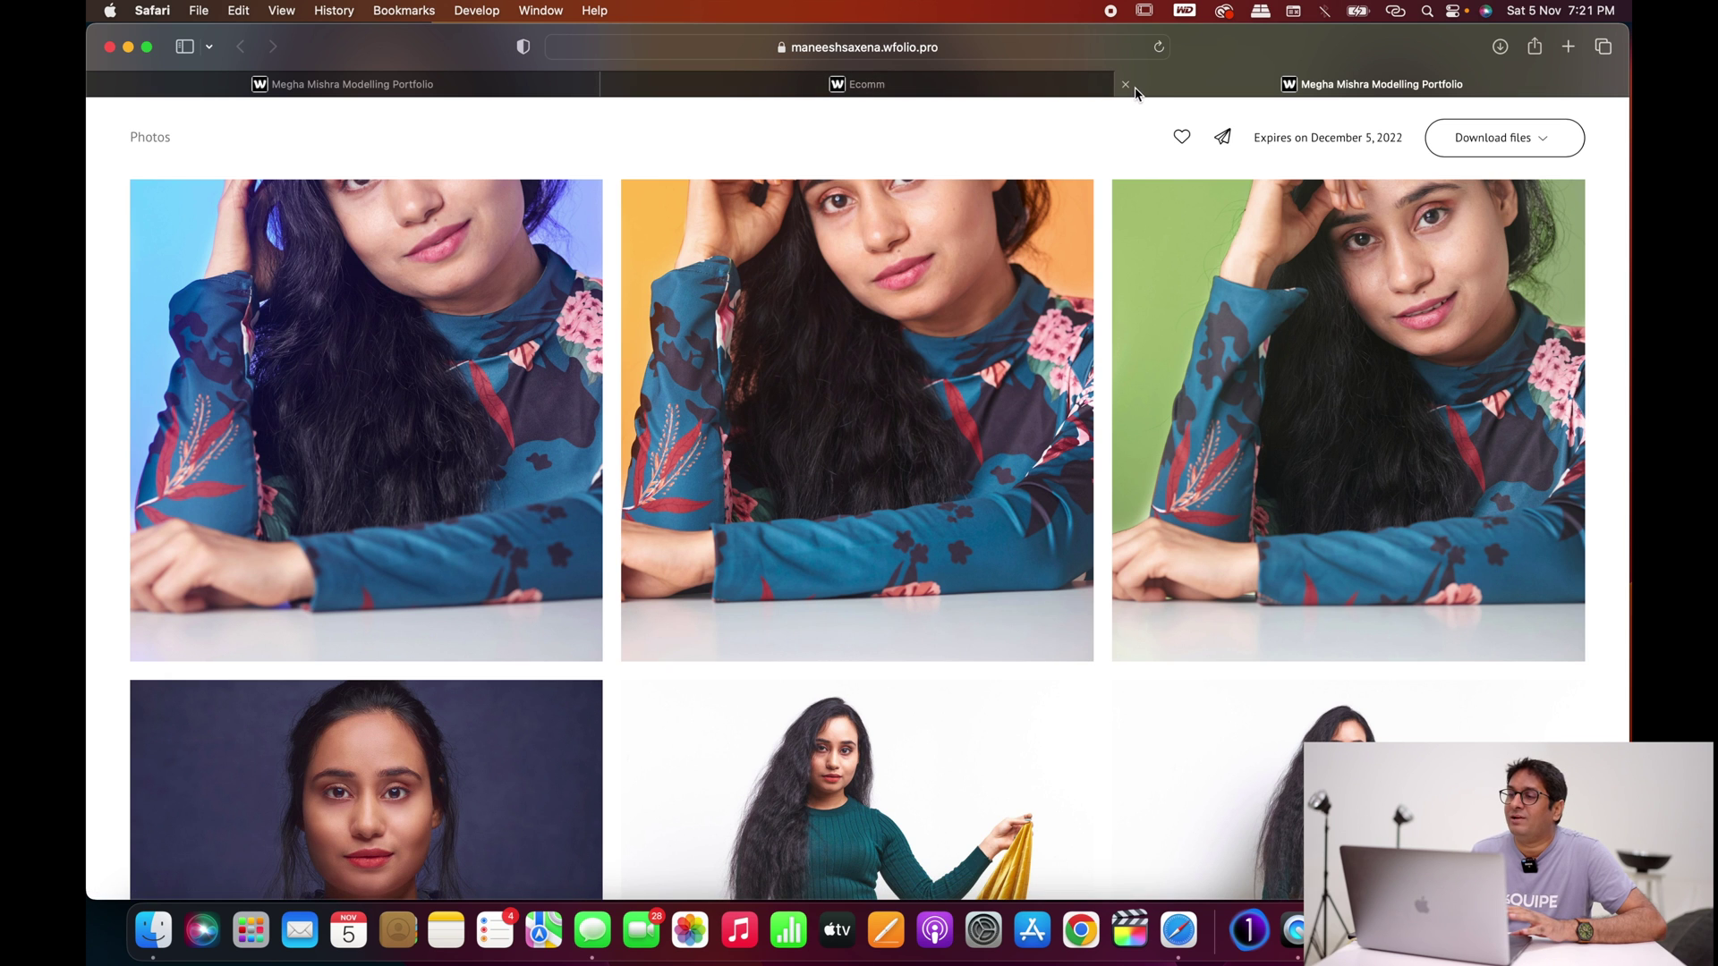
pyautogui.click(1126, 86)
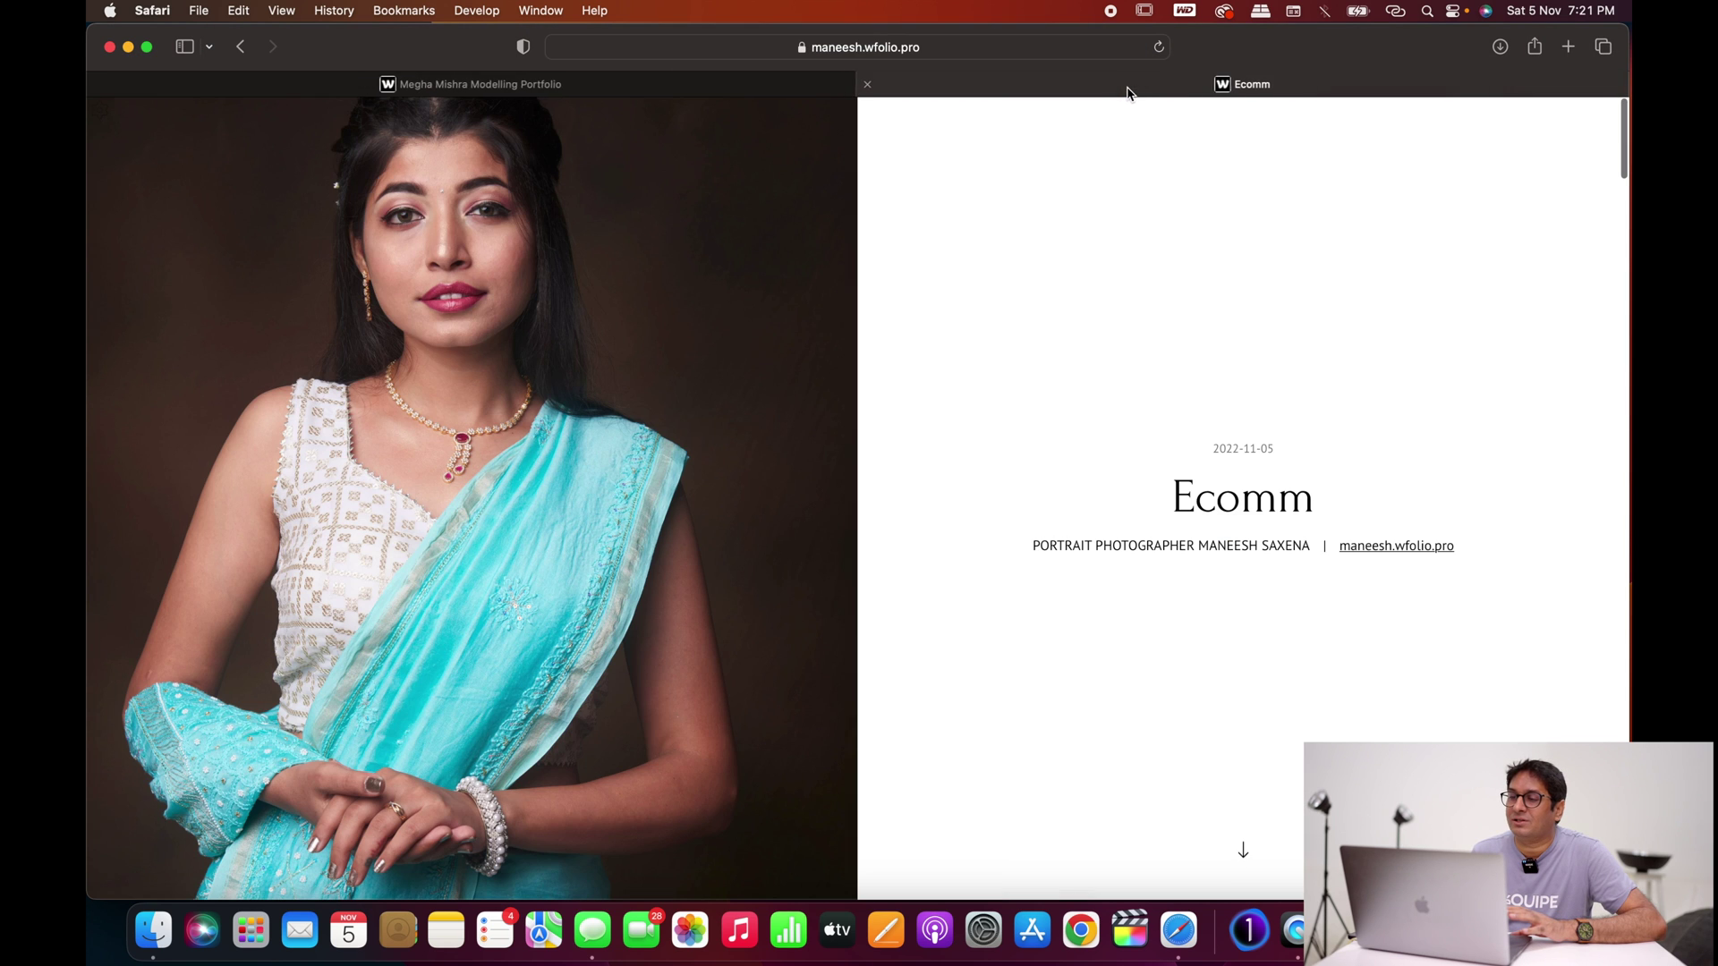
pyautogui.click(867, 84)
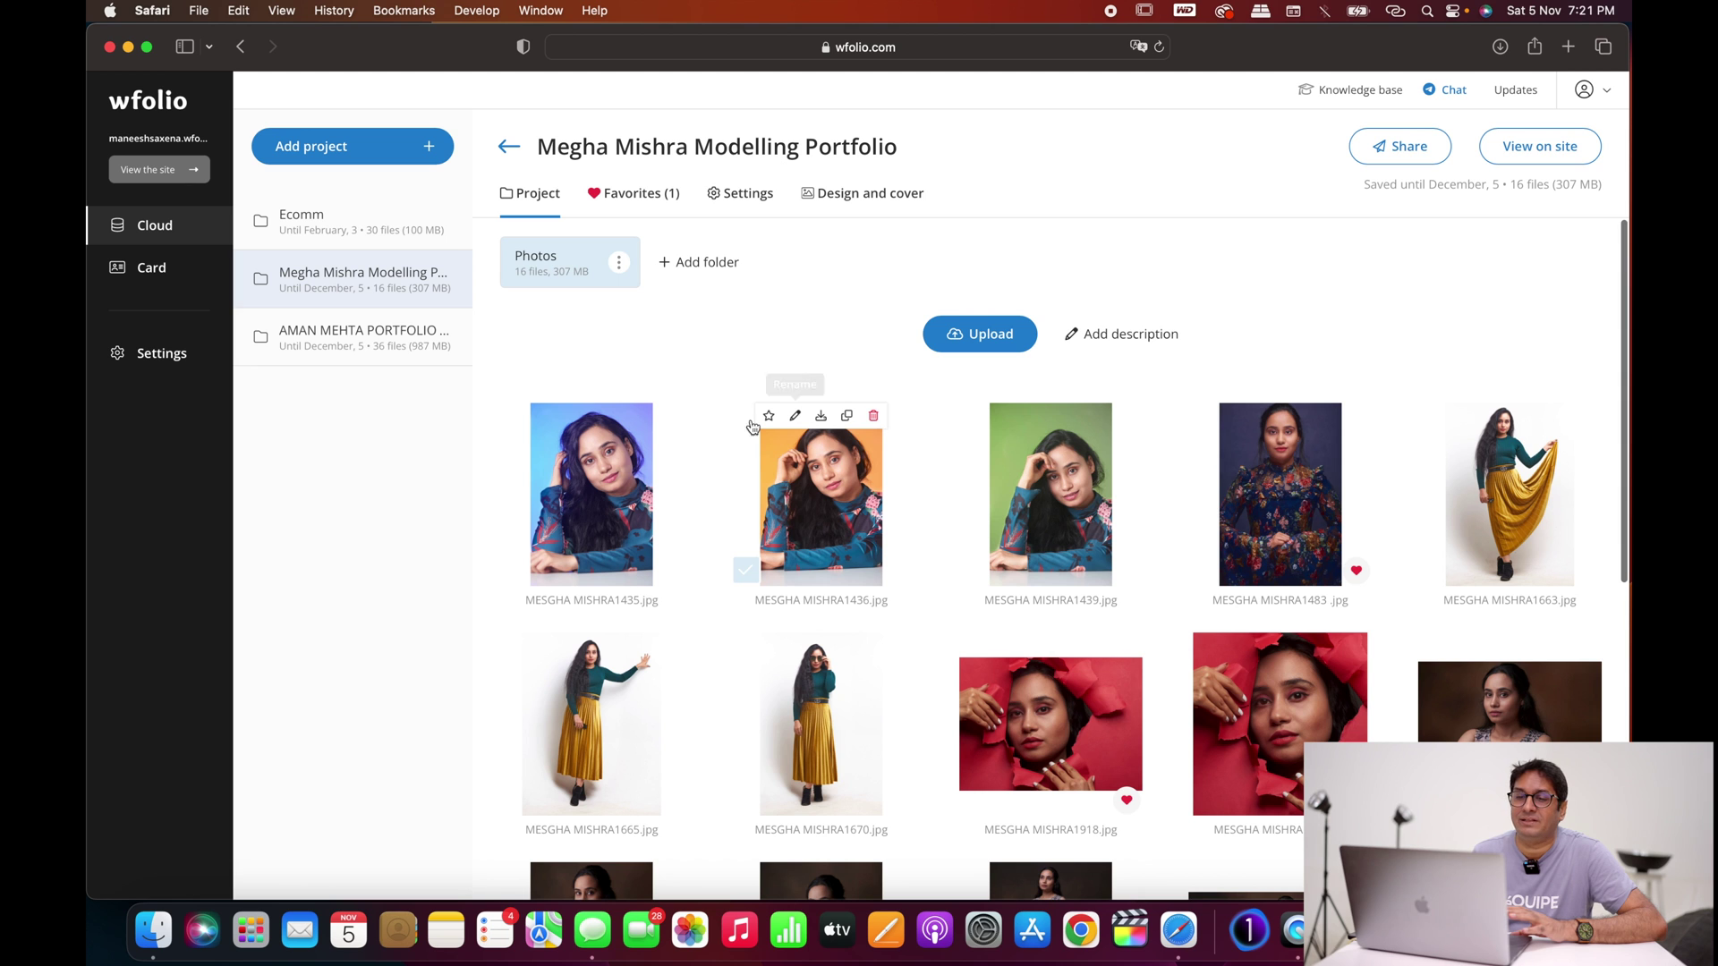
# Step: In the second portfolio shoot project, move _56A5499 and _56A5502 into the first two grid slots
pyautogui.click(385, 337)
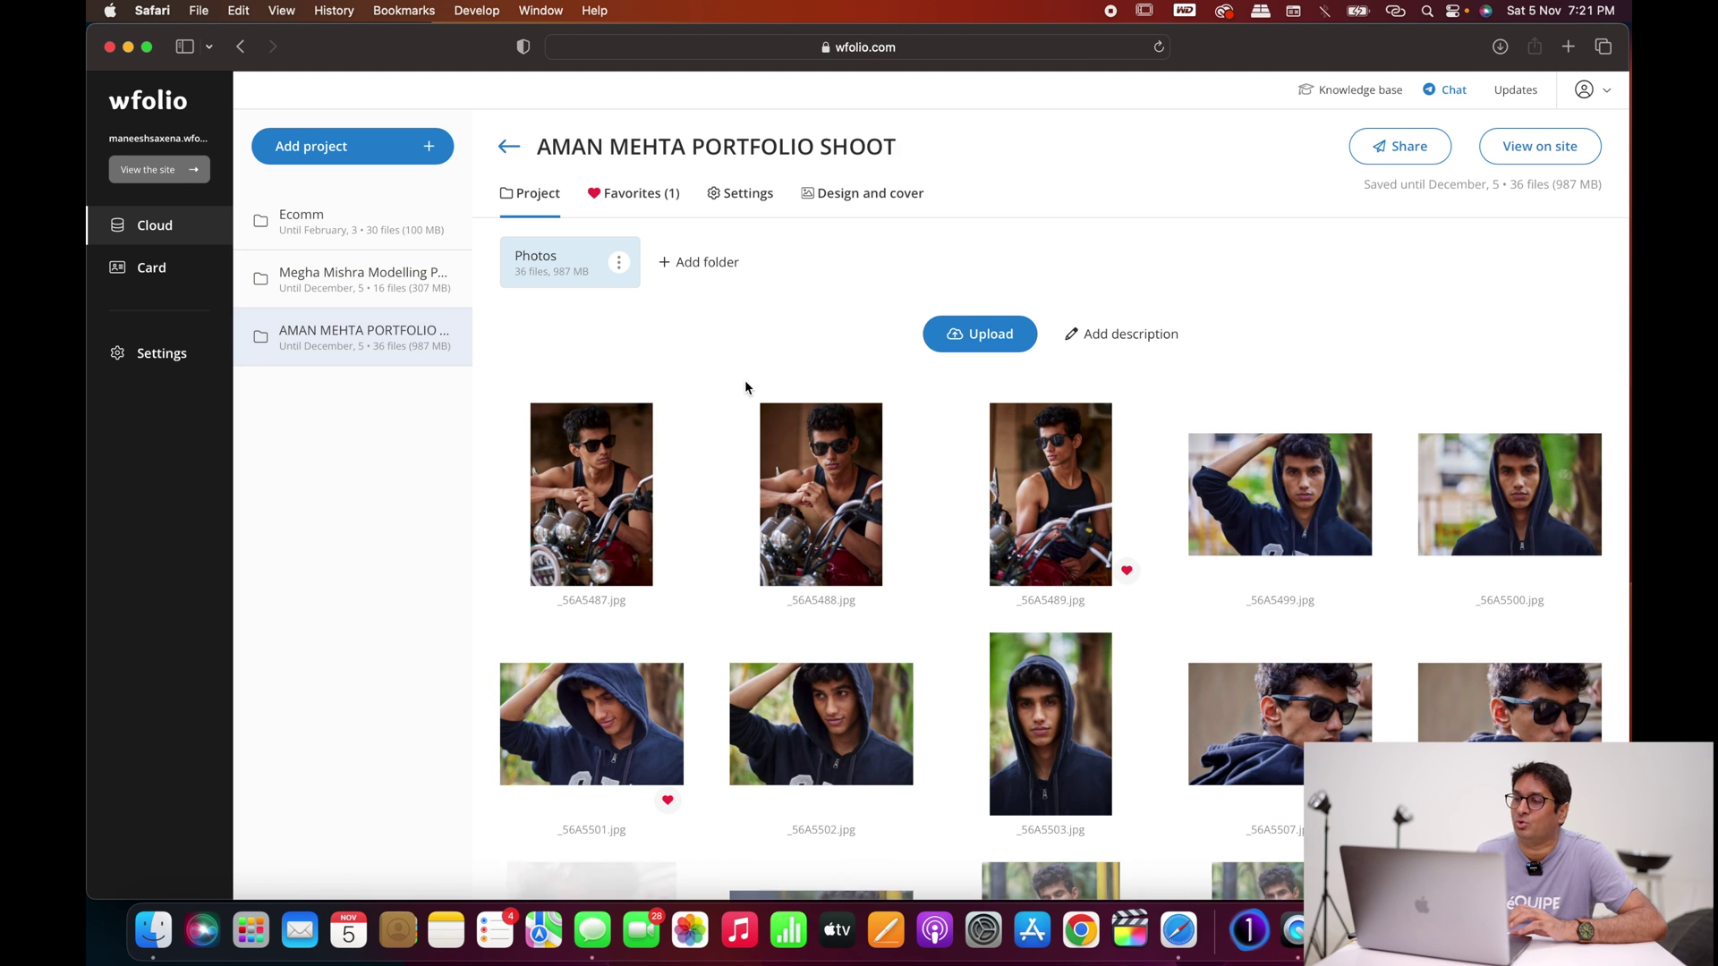
pyautogui.scroll(-3, 905, 399)
pyautogui.scroll(4, 906, 402)
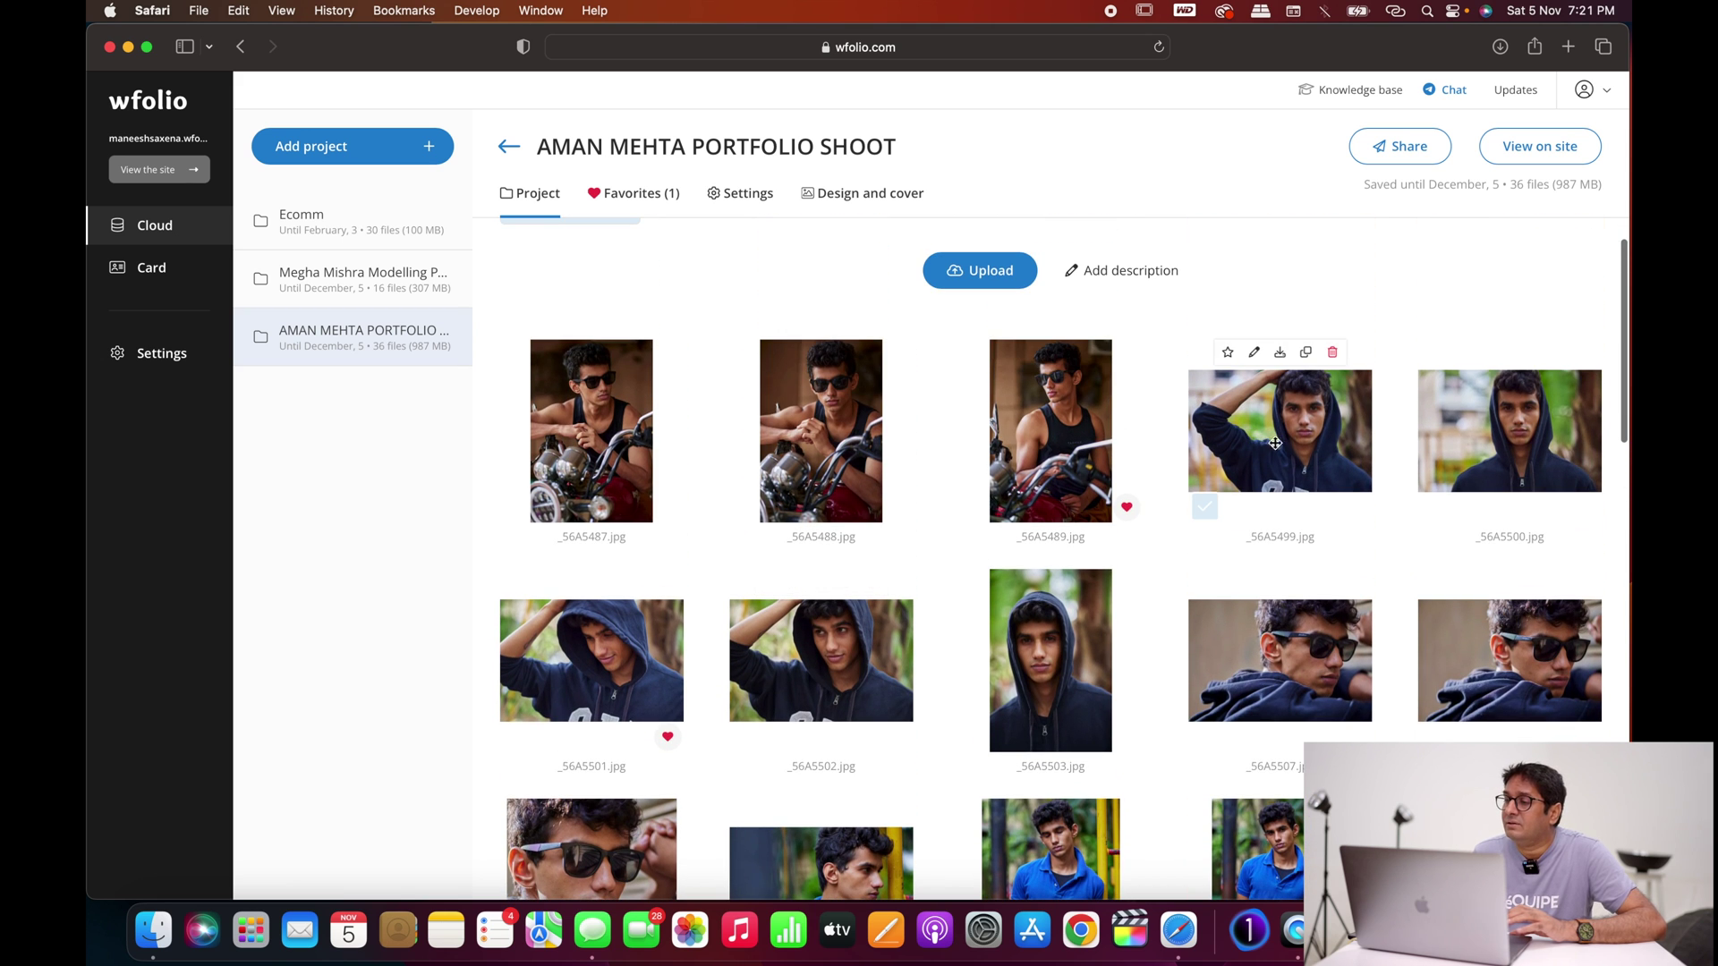
pyautogui.moveTo(1257, 400); pyautogui.dragTo(586, 440)
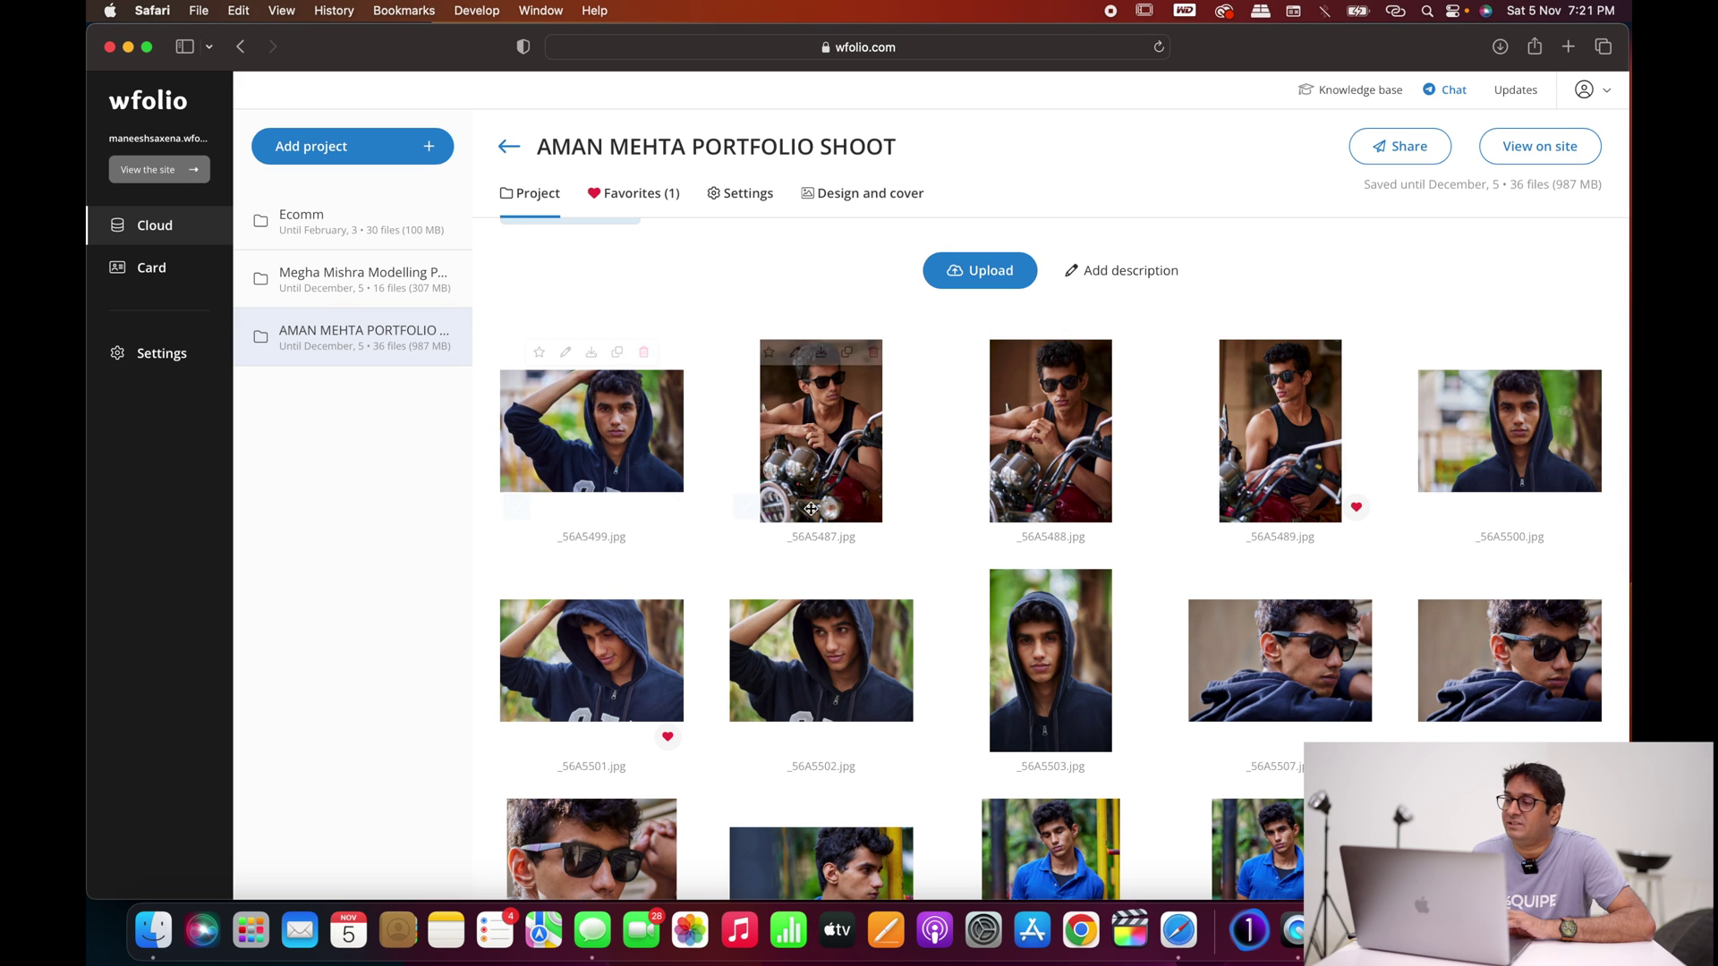
pyautogui.moveTo(830, 652); pyautogui.dragTo(828, 430)
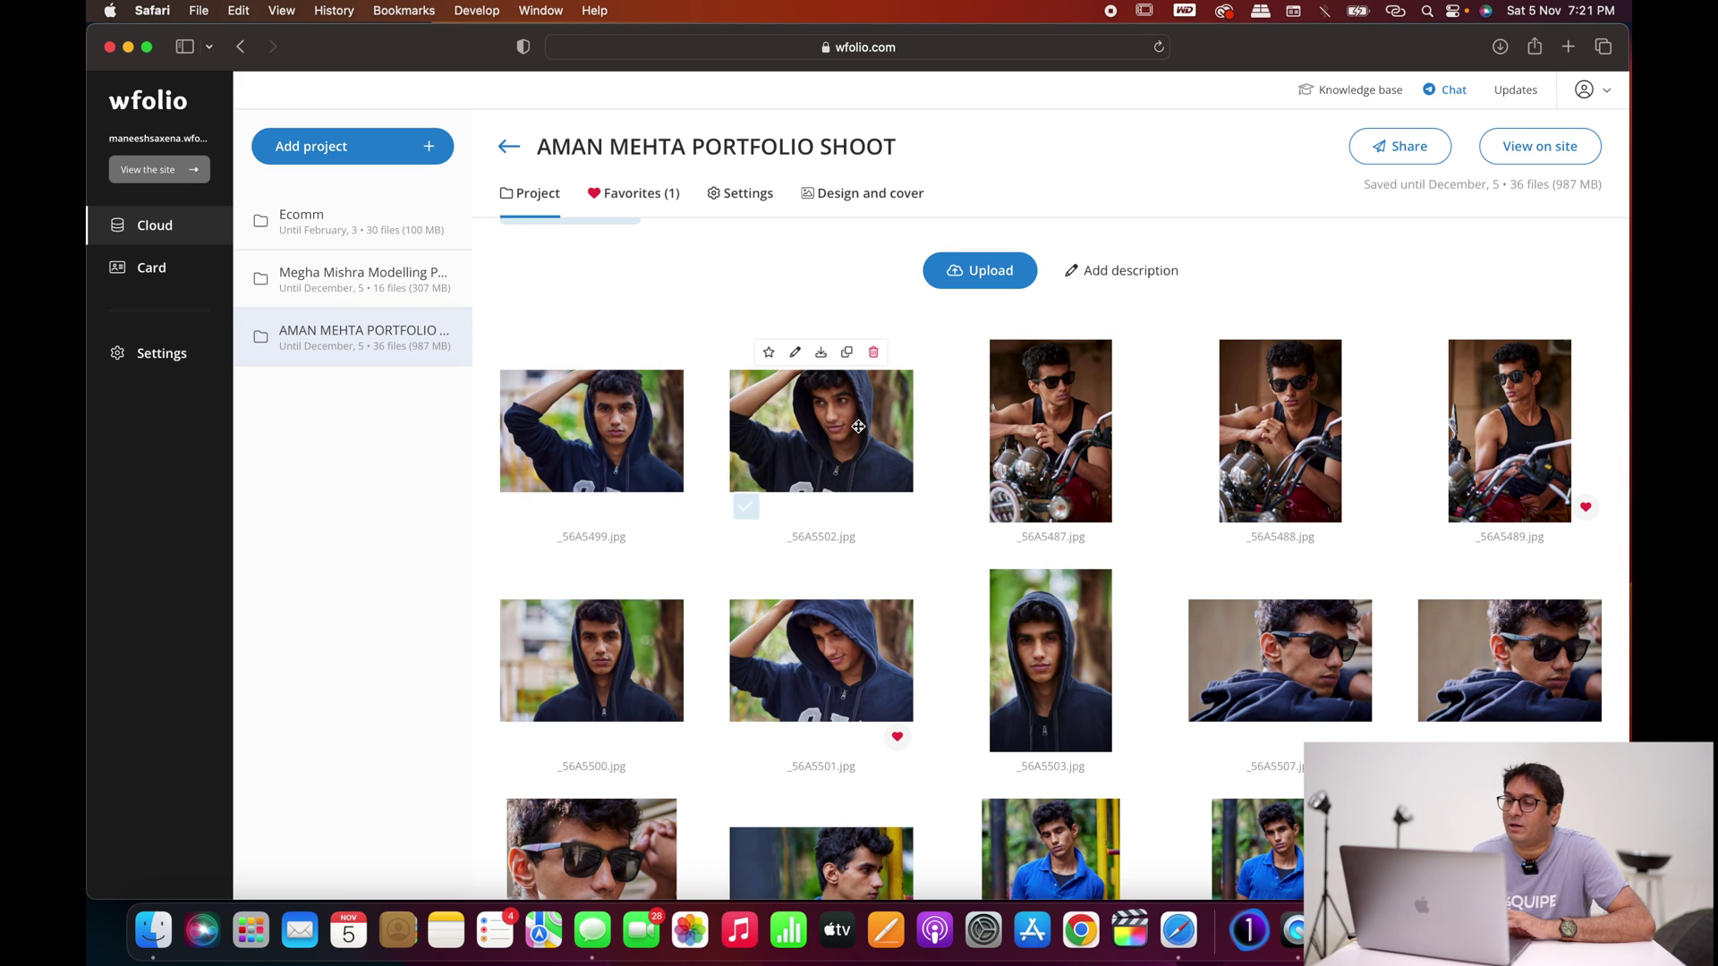
pyautogui.scroll(-2, 1106, 601)
pyautogui.scroll(-3, 1105, 601)
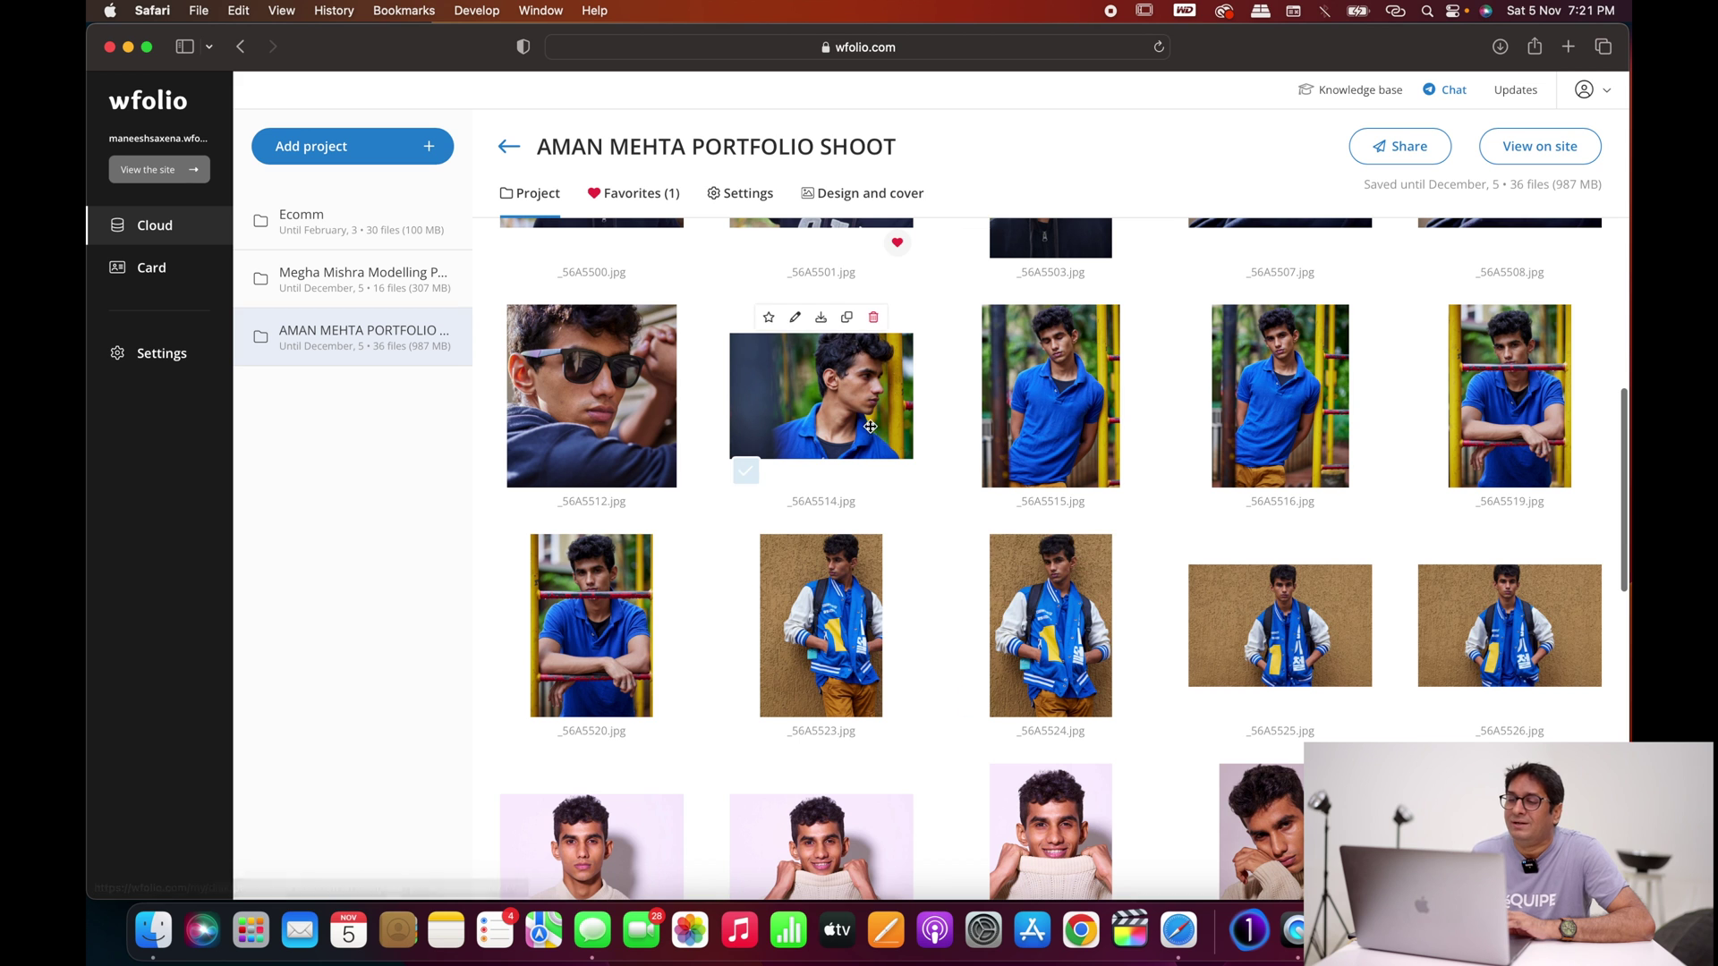
pyautogui.scroll(1, 1083, 432)
pyautogui.scroll(3, 1082, 432)
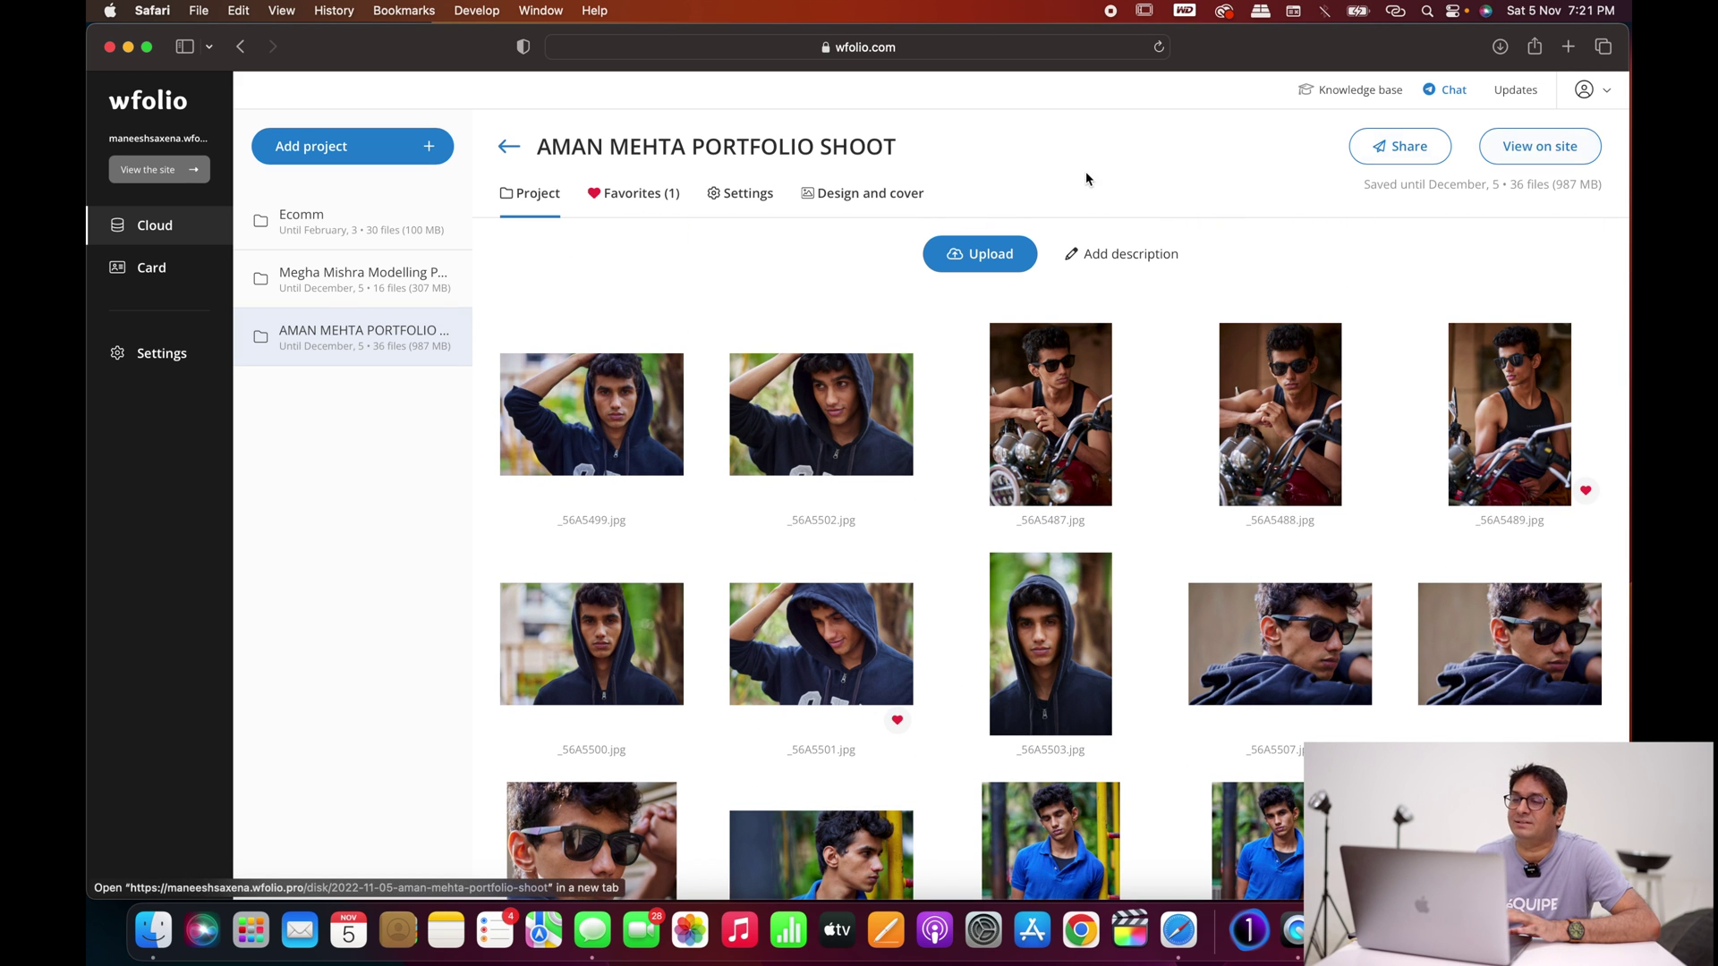
pyautogui.click(870, 200)
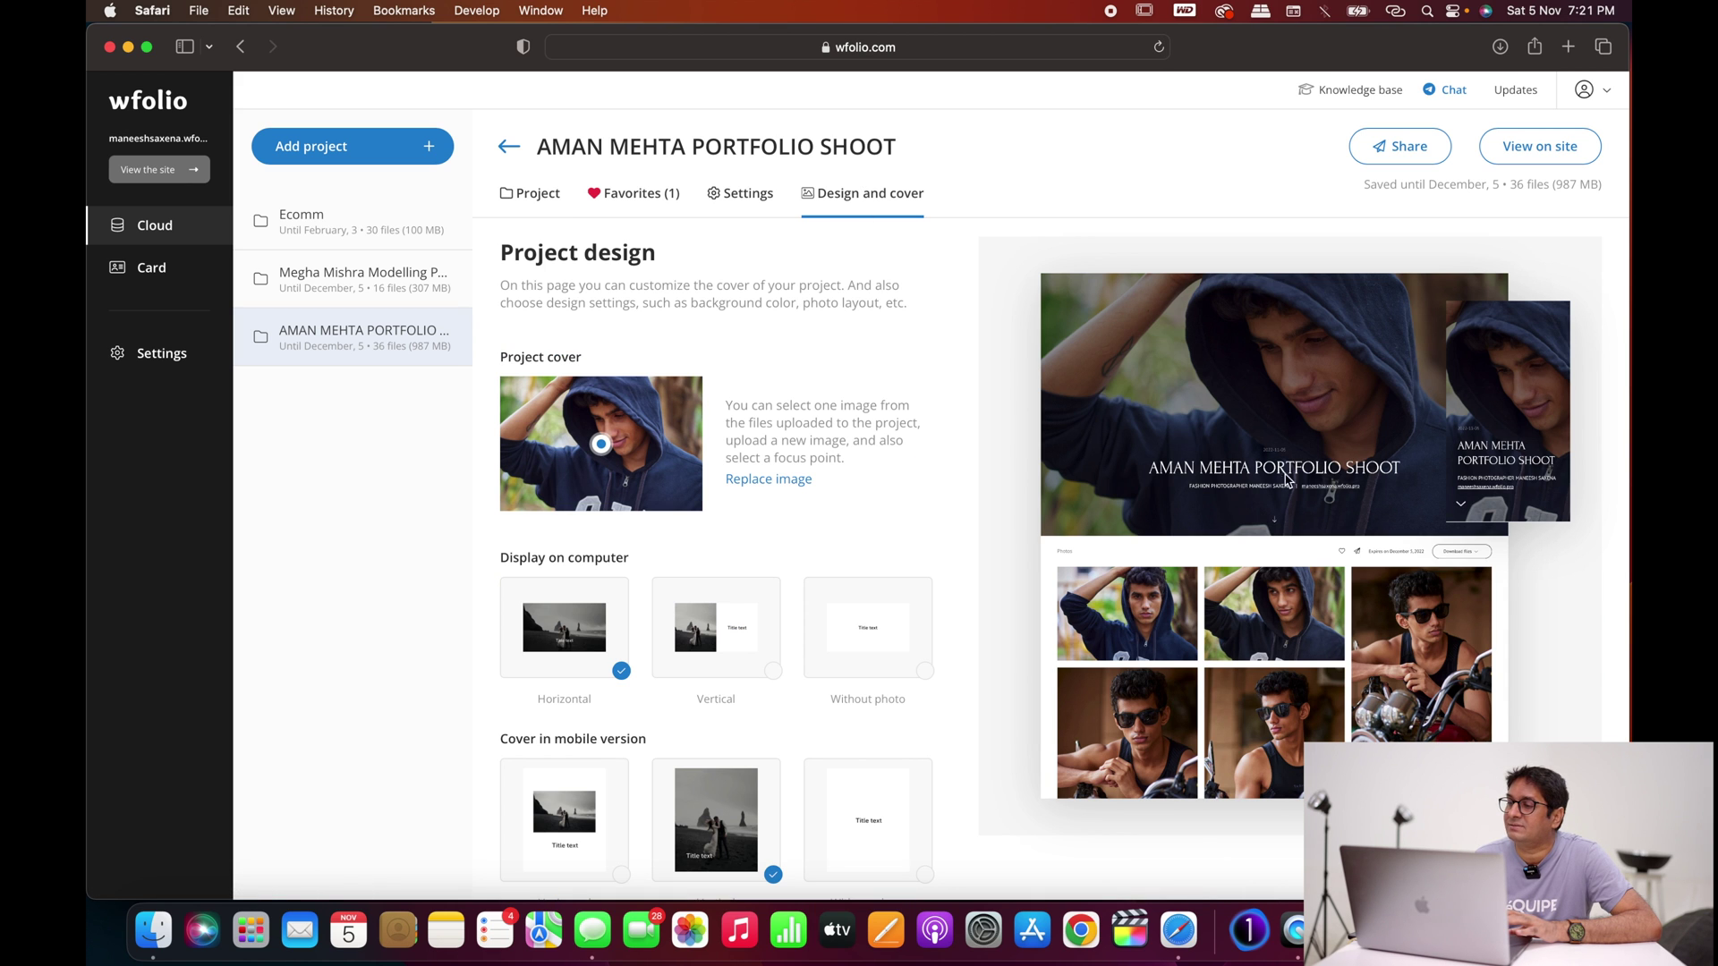
# Step: Move the cover focus point up onto the face and preview the gallery on the public site
pyautogui.moveTo(616, 450); pyautogui.dragTo(614, 414)
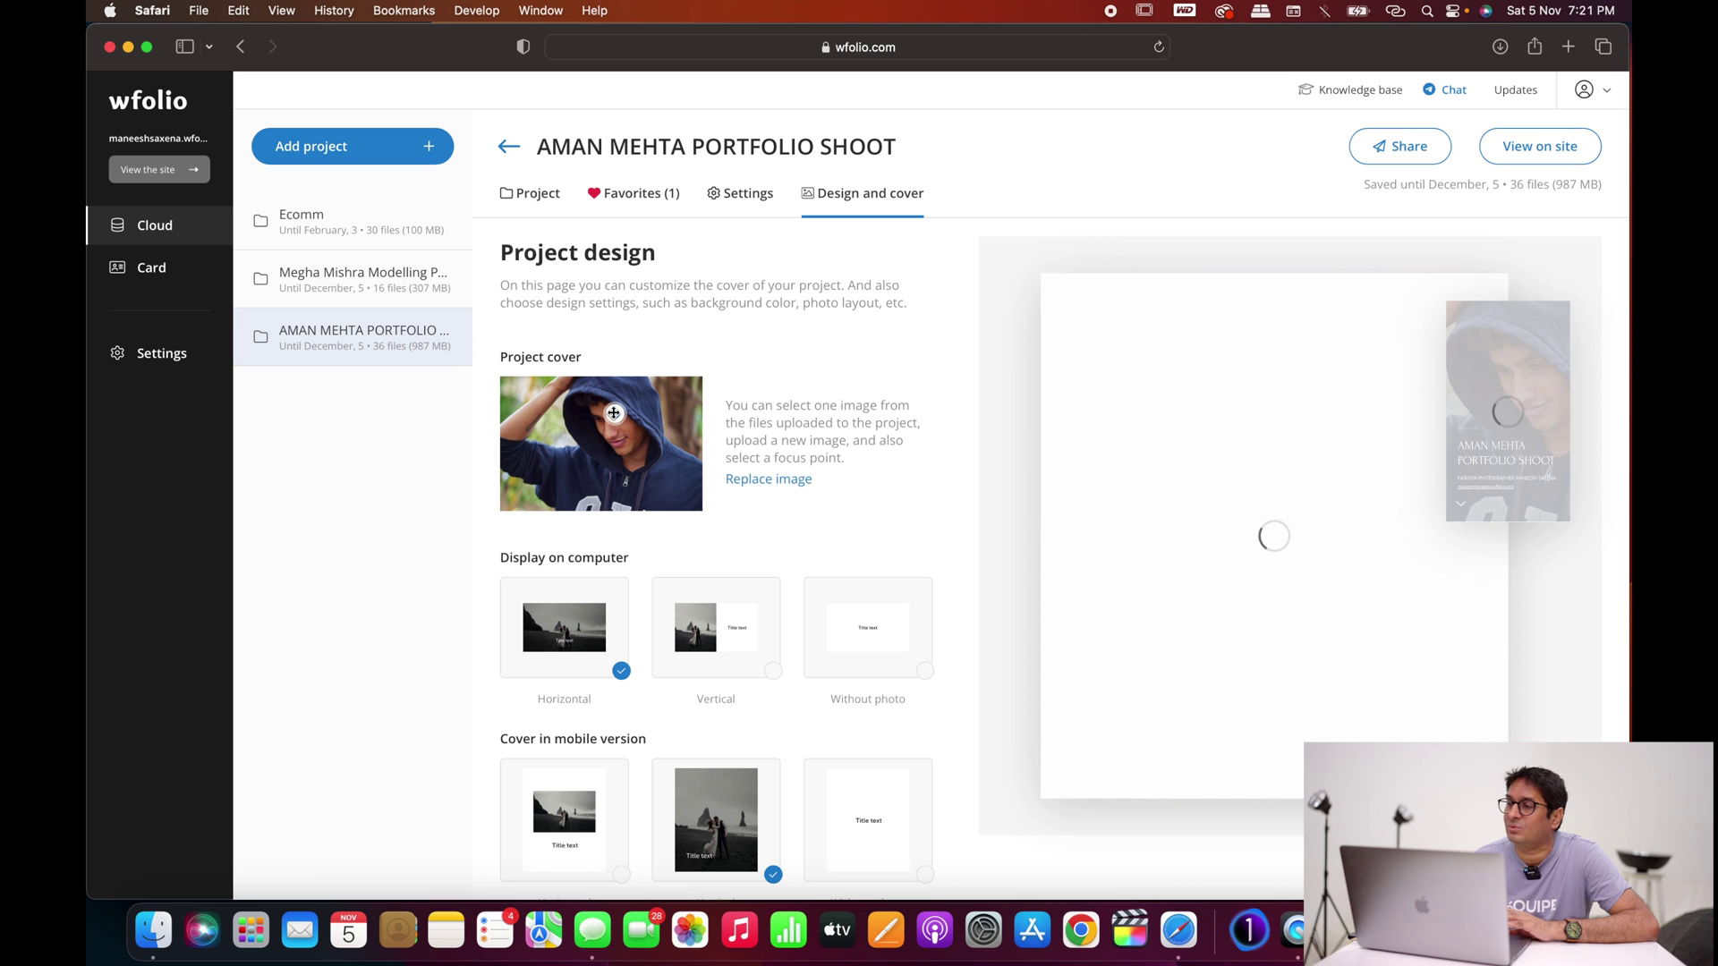
pyautogui.click(1527, 156)
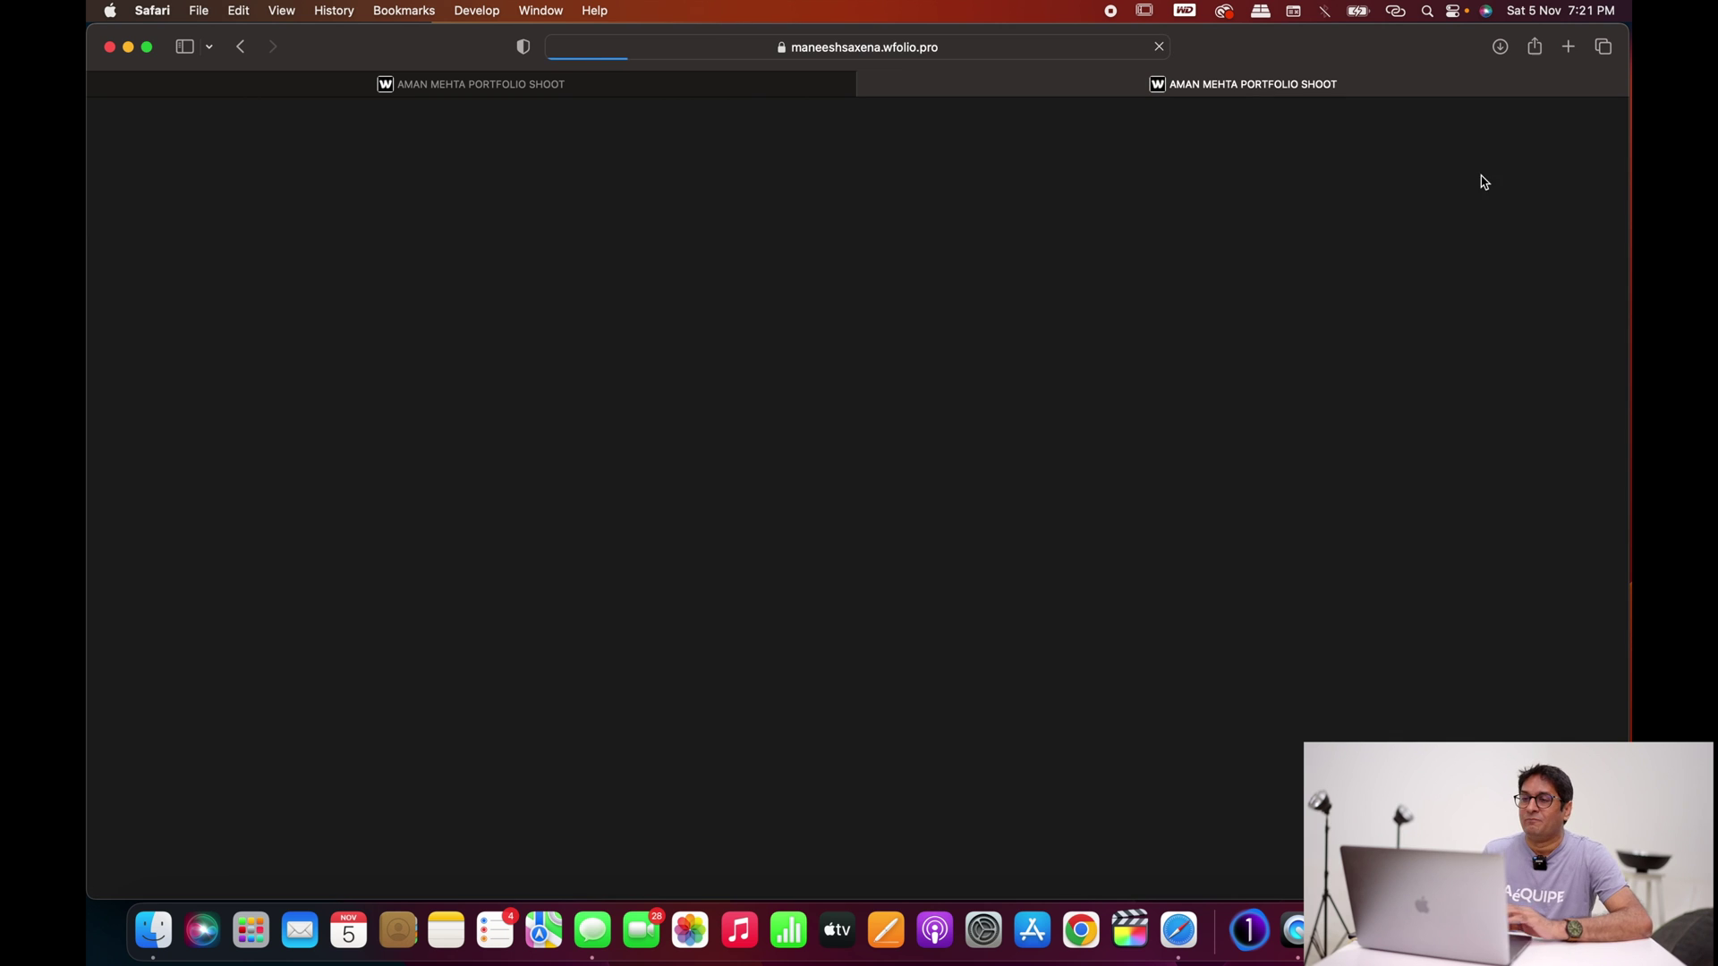
pyautogui.scroll(-5, 1306, 517)
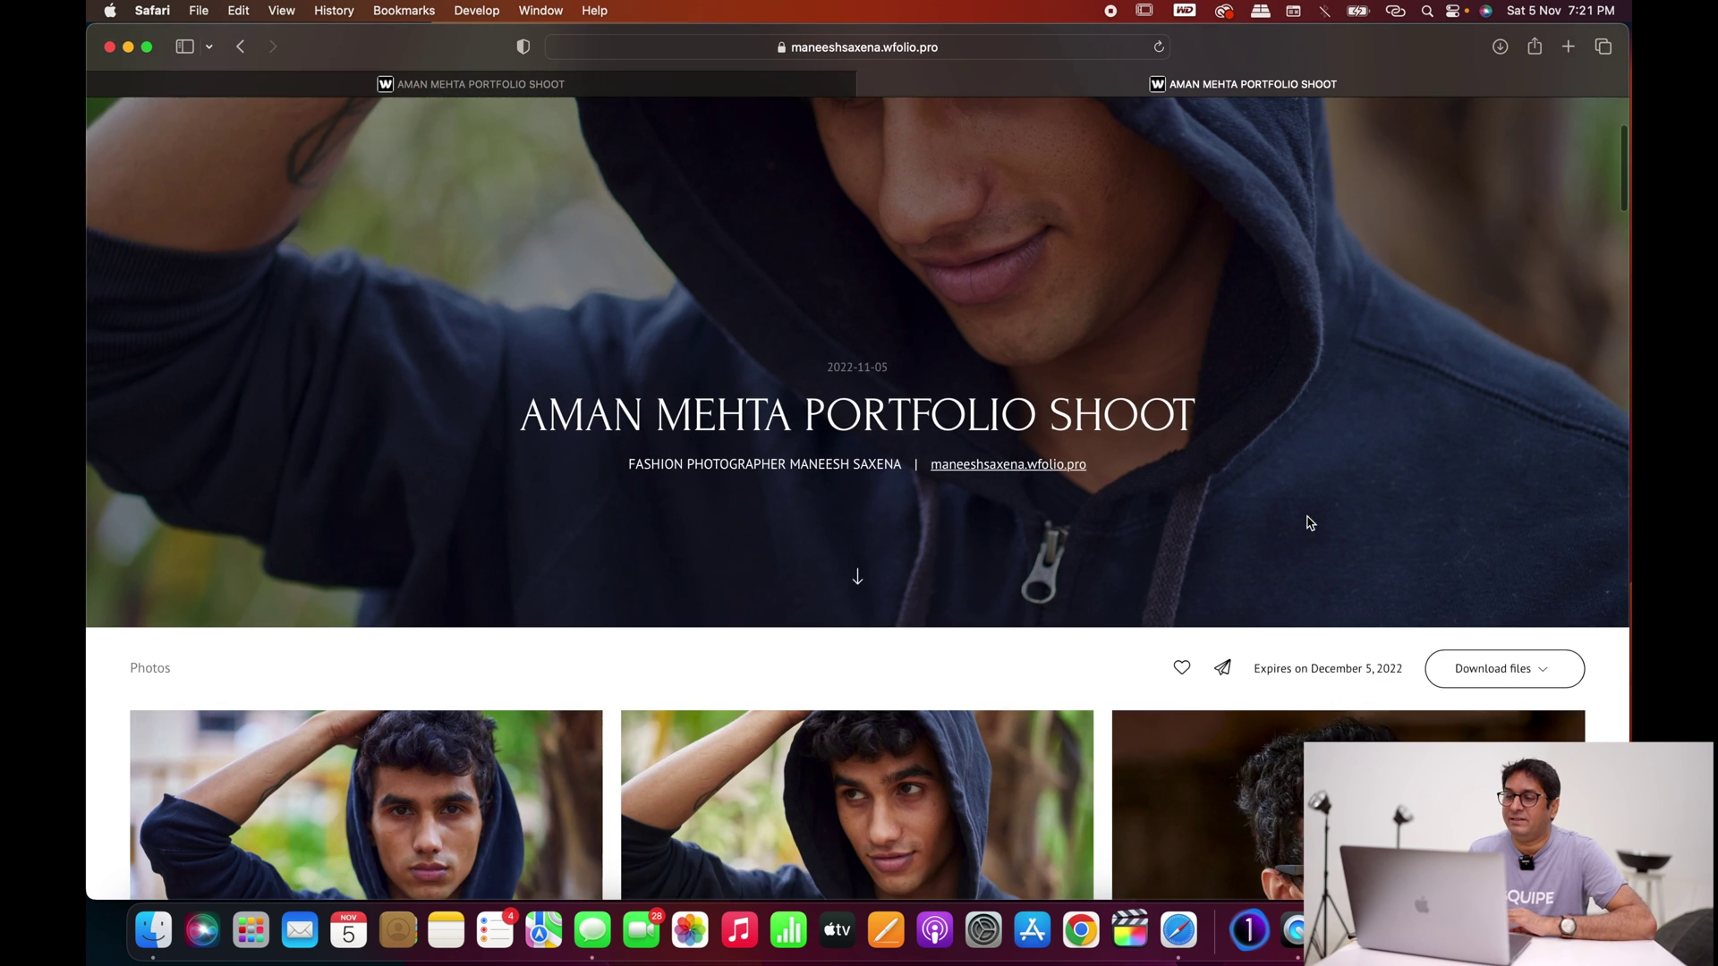
pyautogui.scroll(-2, 1307, 517)
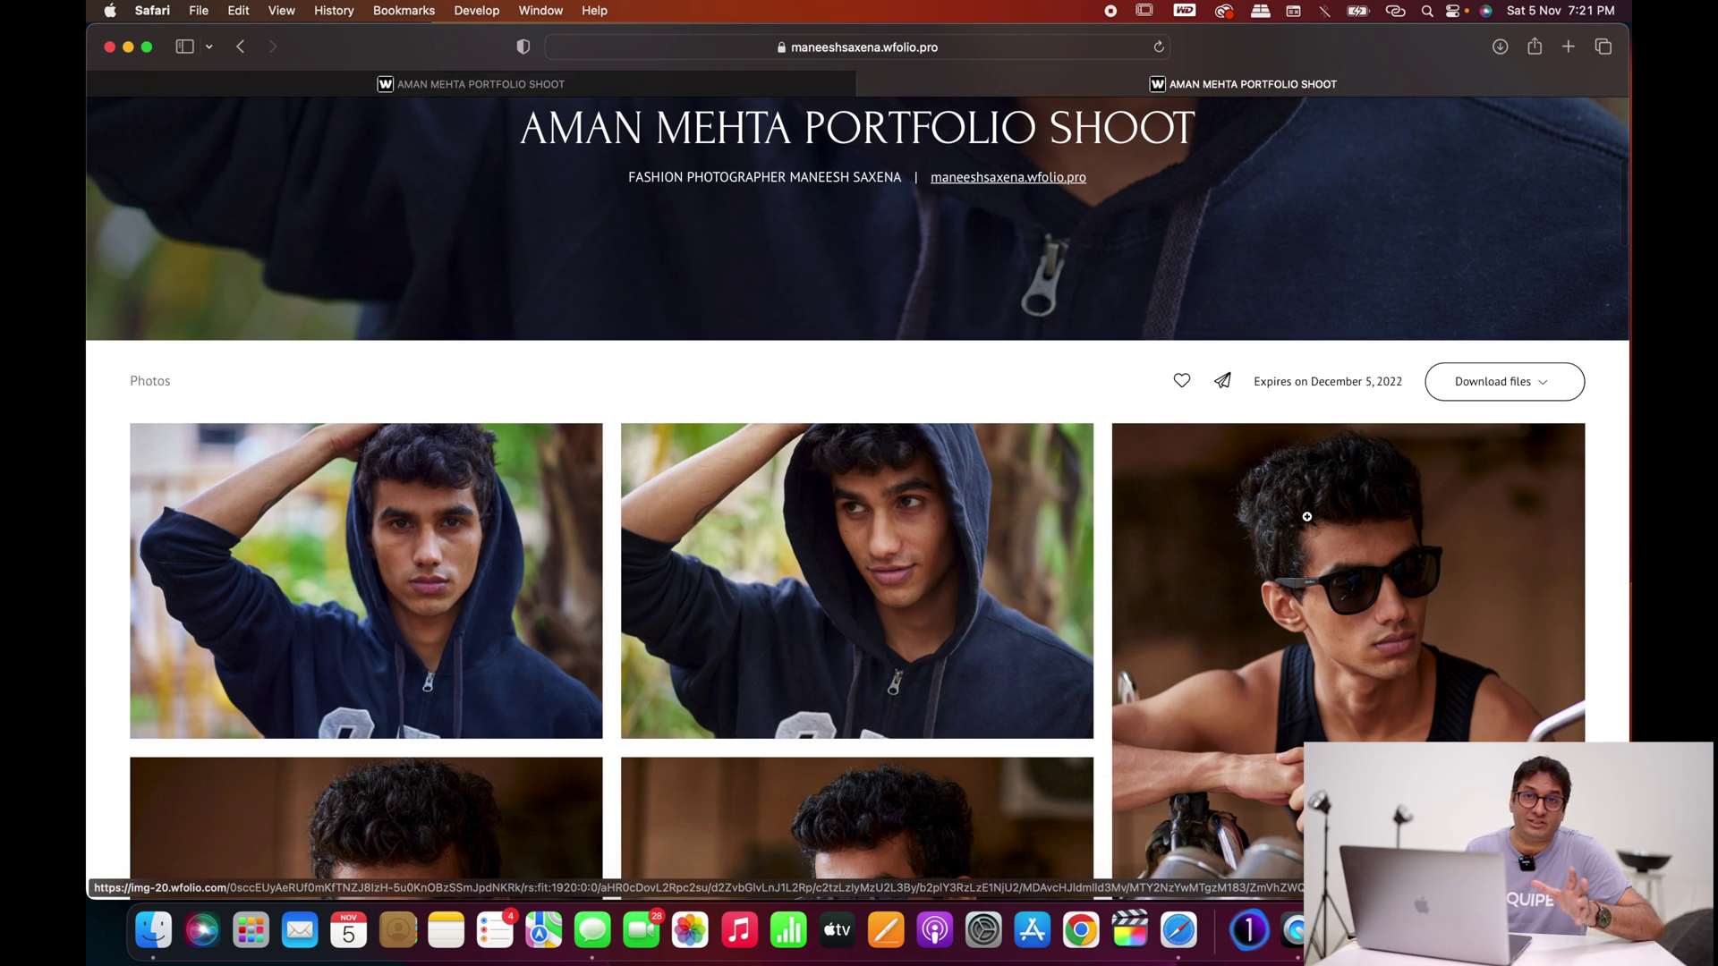
pyautogui.scroll(-5, 1306, 517)
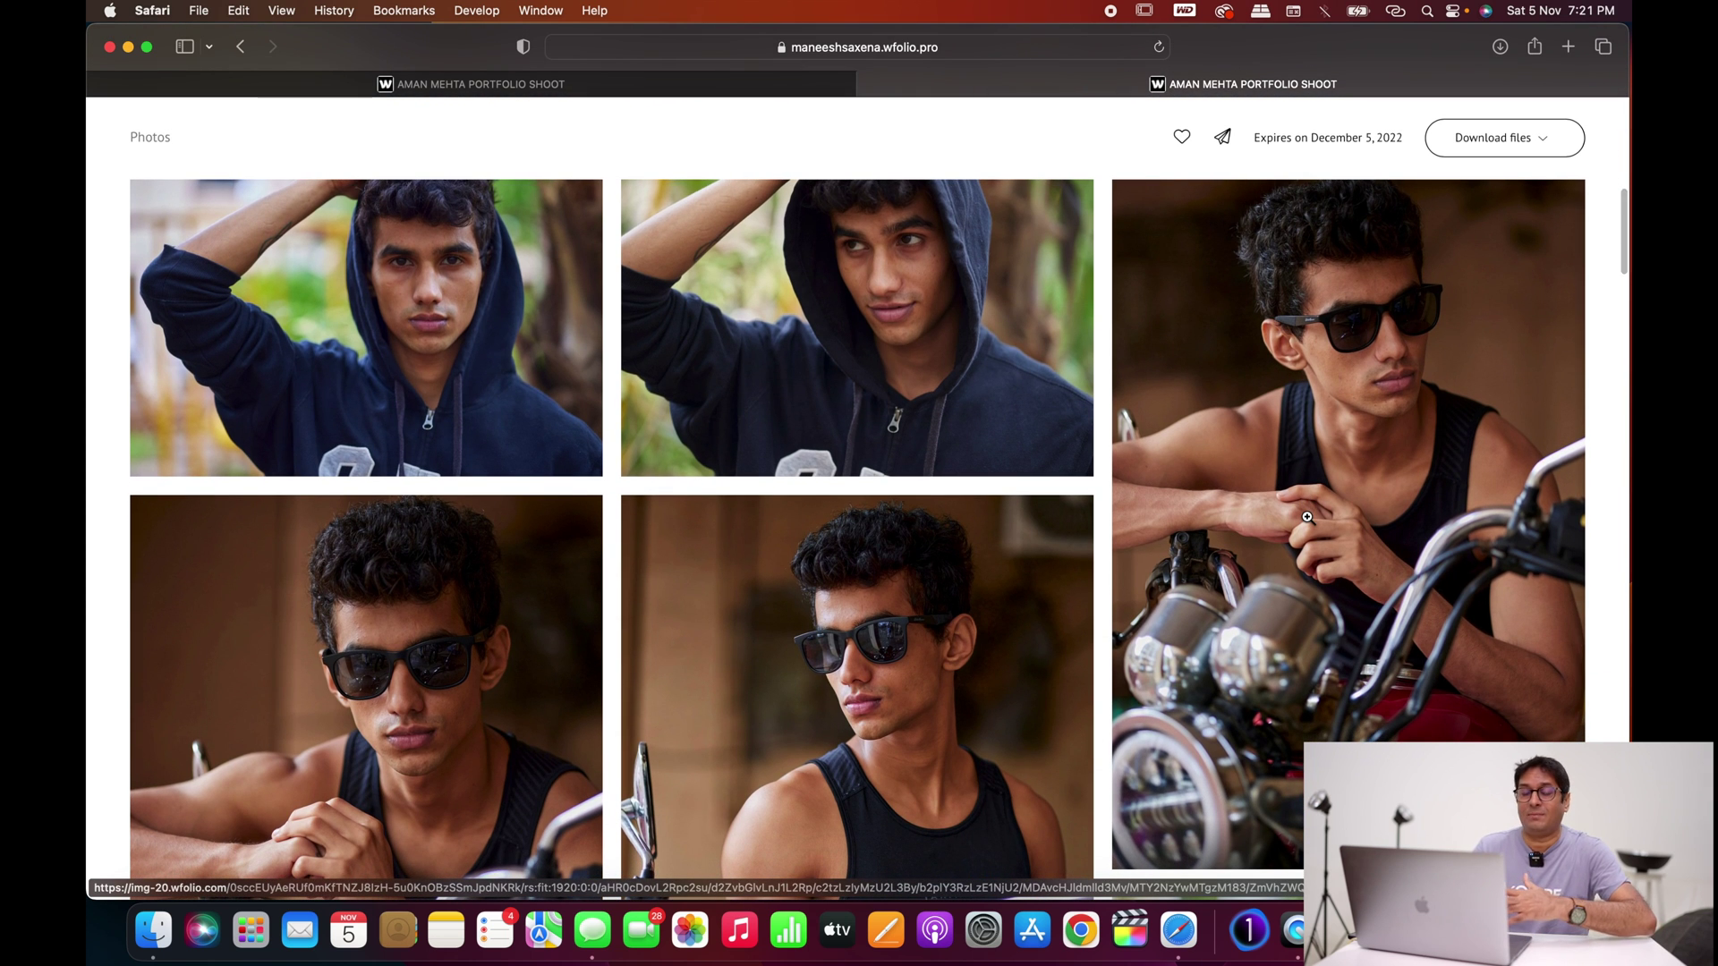
pyautogui.scroll(-10, 1306, 517)
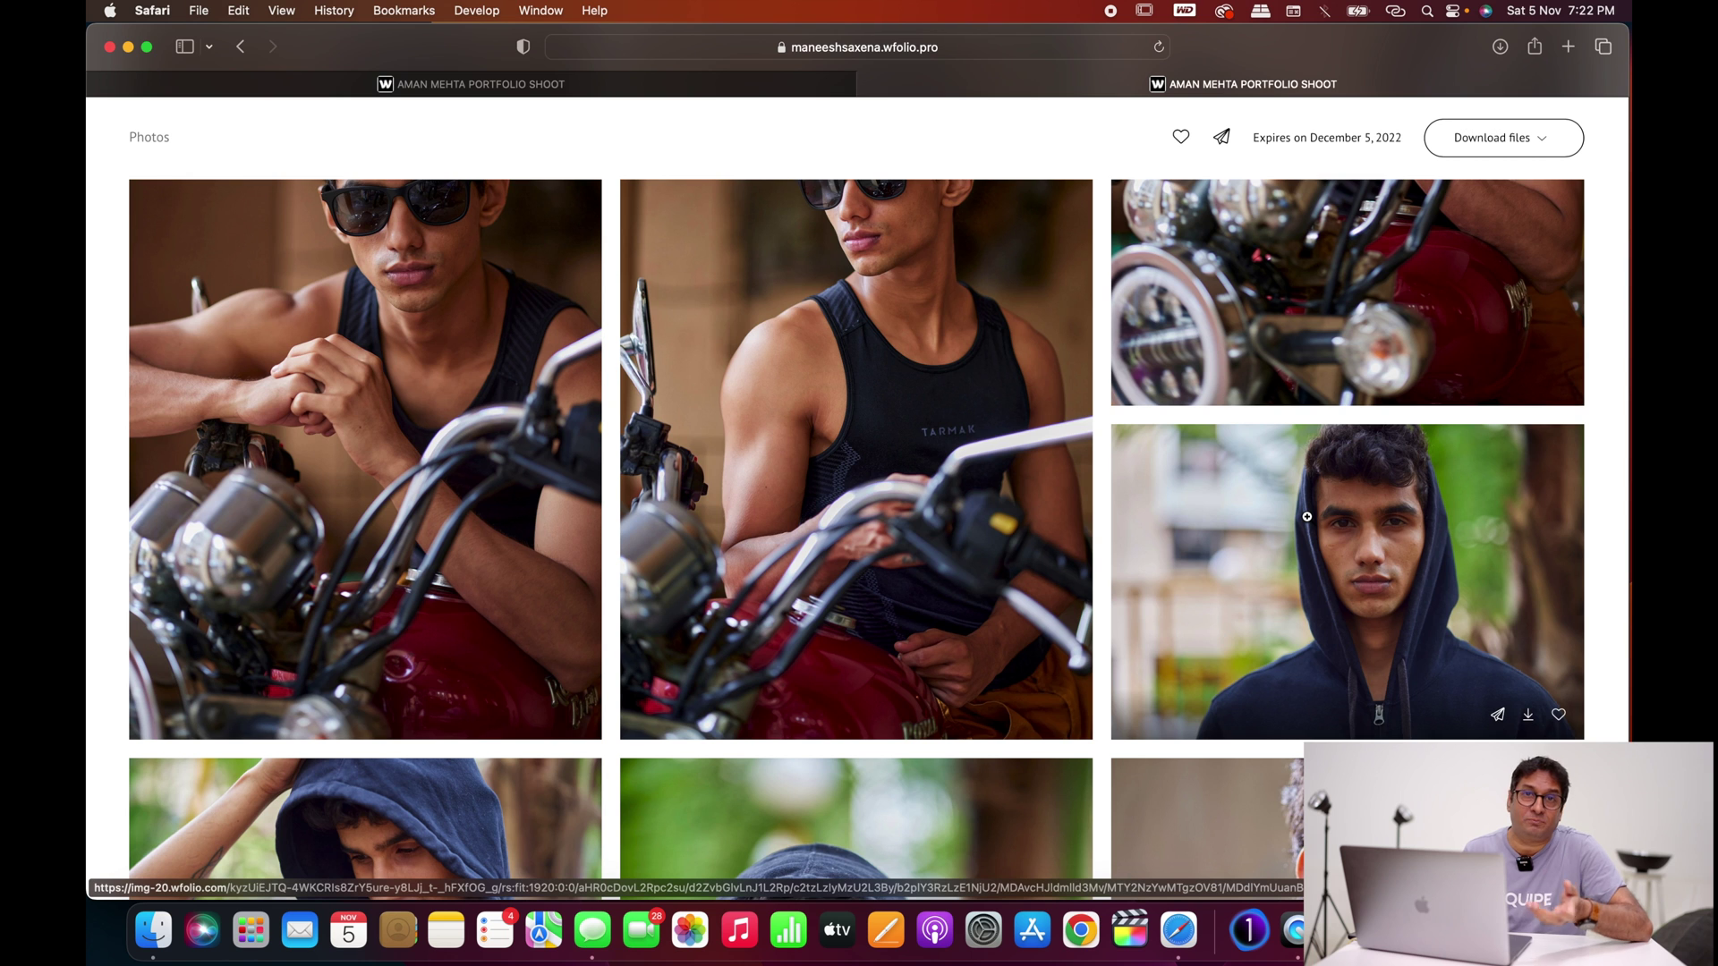
pyautogui.scroll(15, 1306, 517)
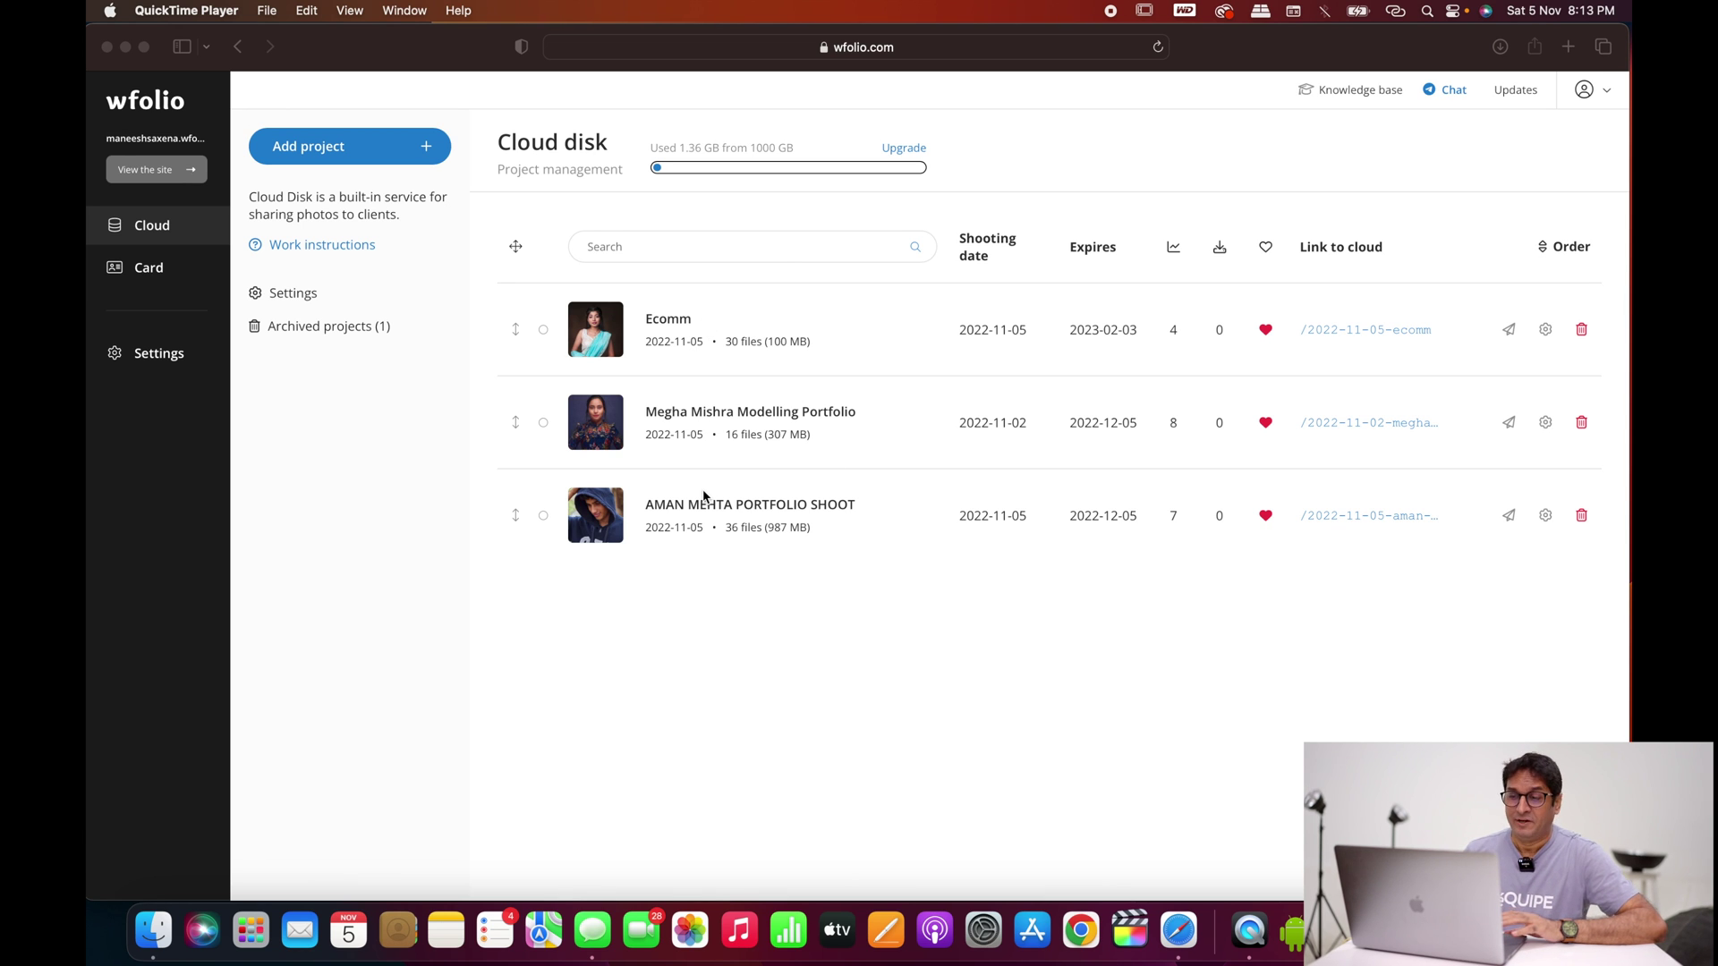
# Step: Bring the Safari window forward and open the Ecomm project
pyautogui.click(542, 336)
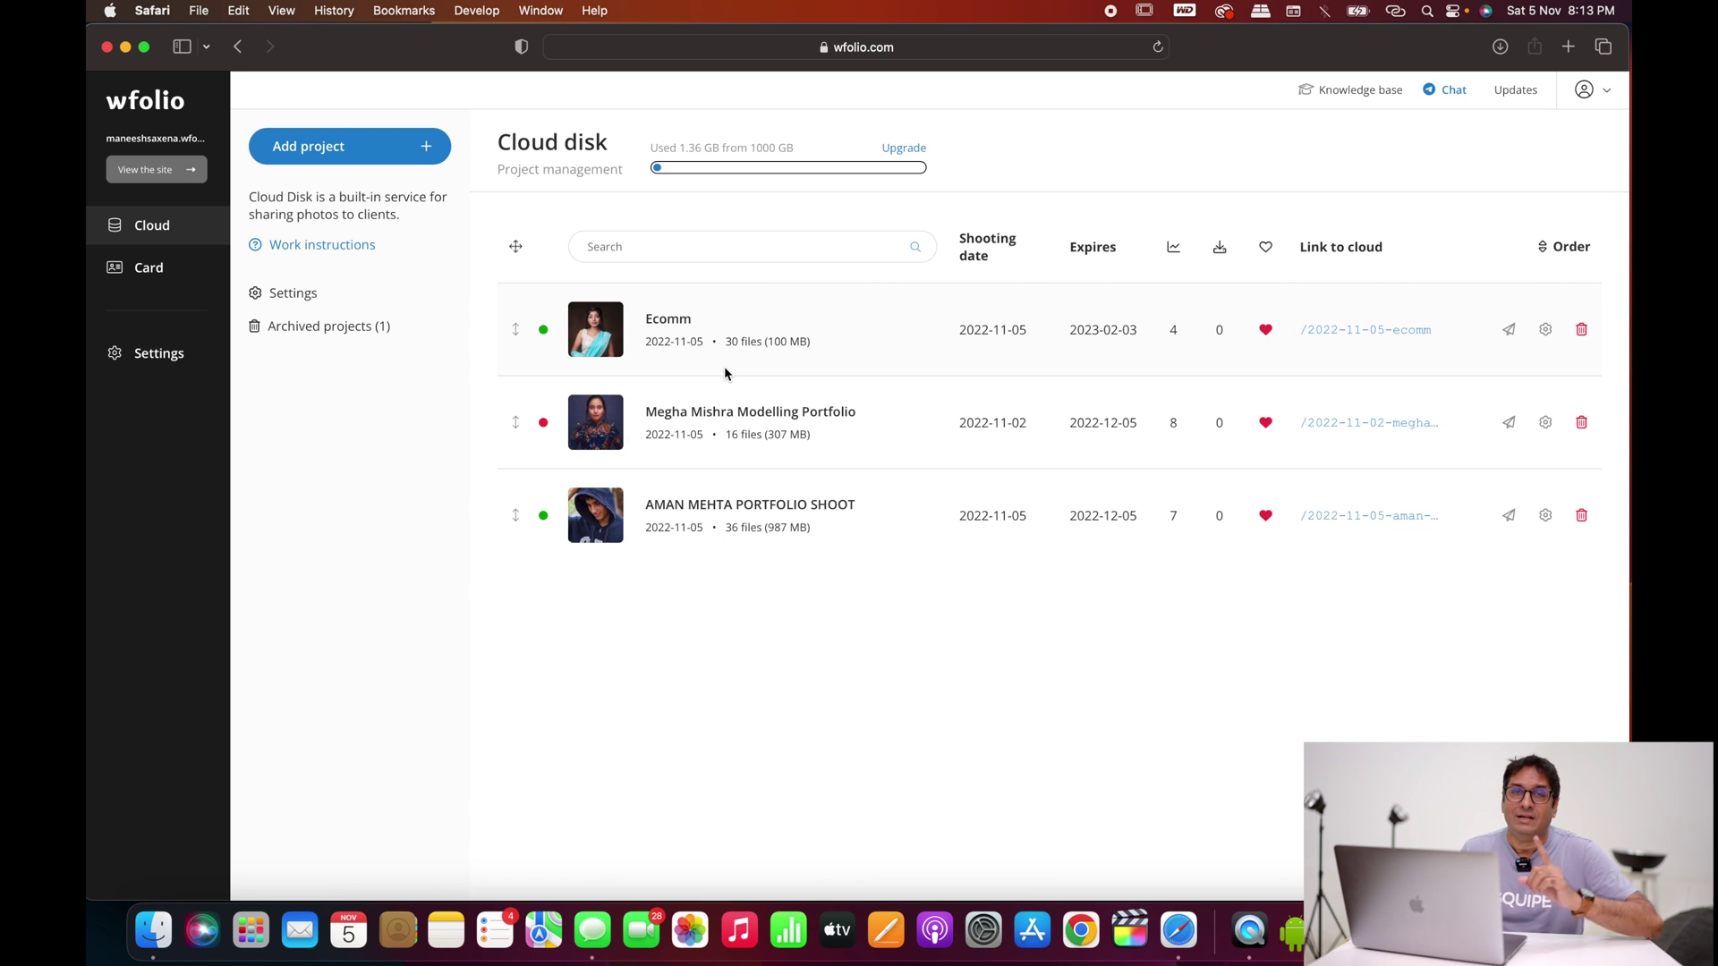
pyautogui.click(670, 325)
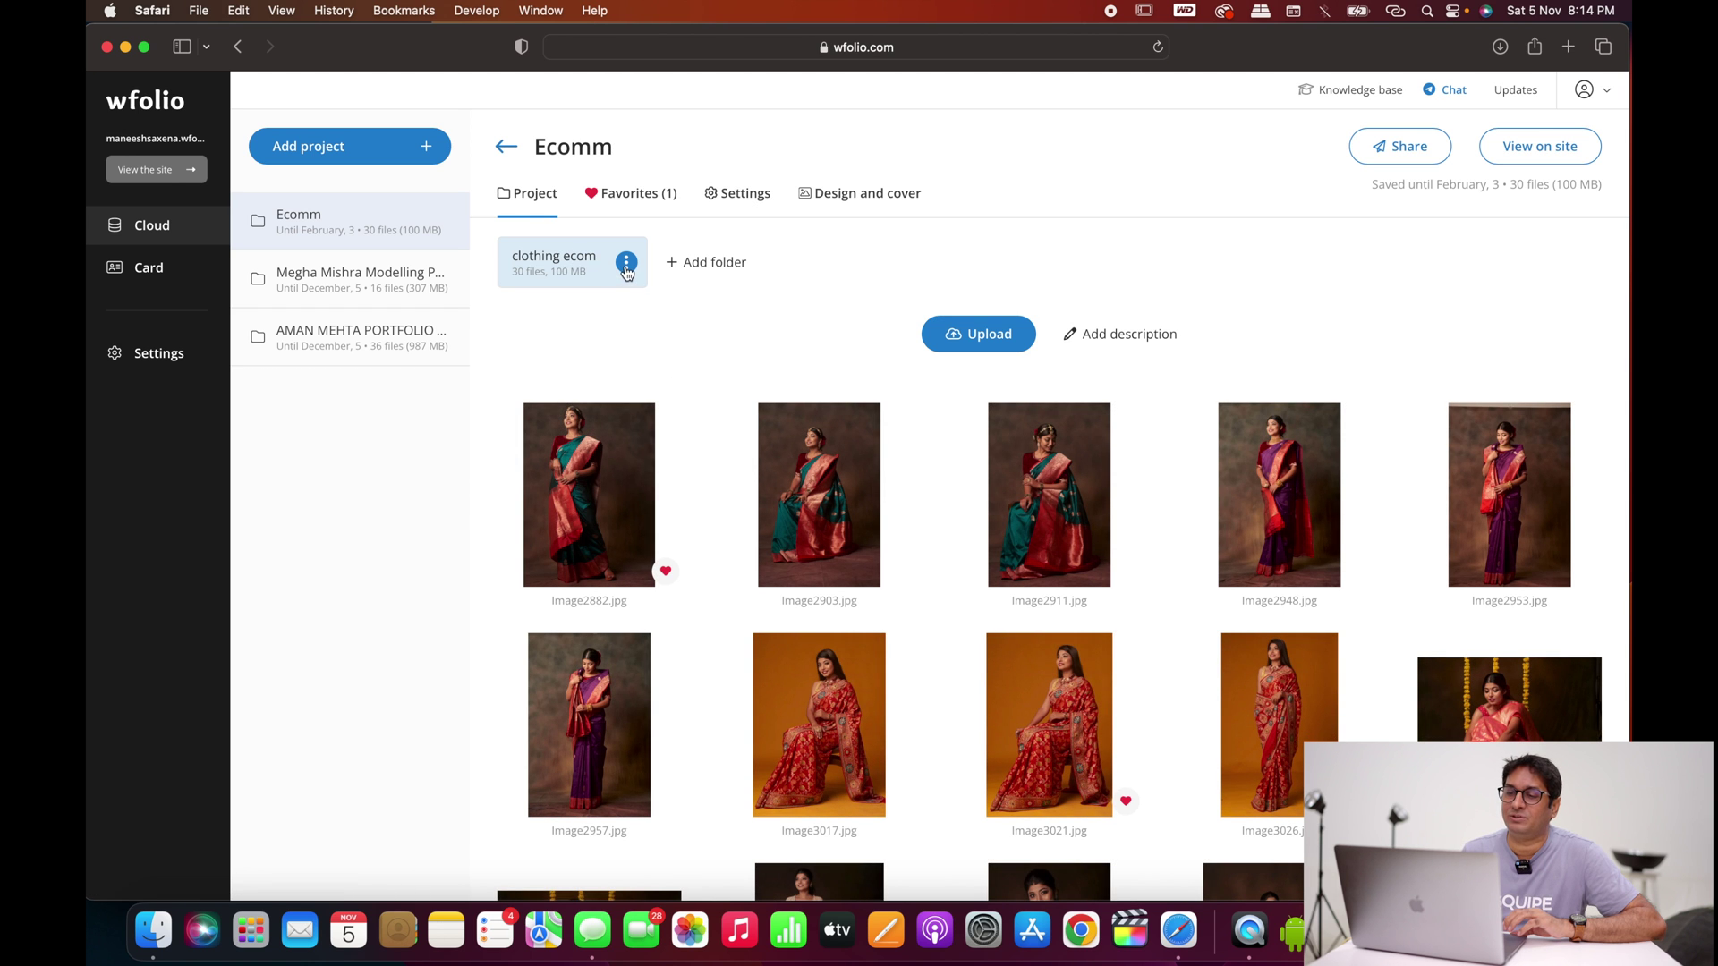
# Step: Copy the retouch favorites (Image2882, Image3021, IMAGE2555) as a Lightroom & Capture One list
pyautogui.click(632, 195)
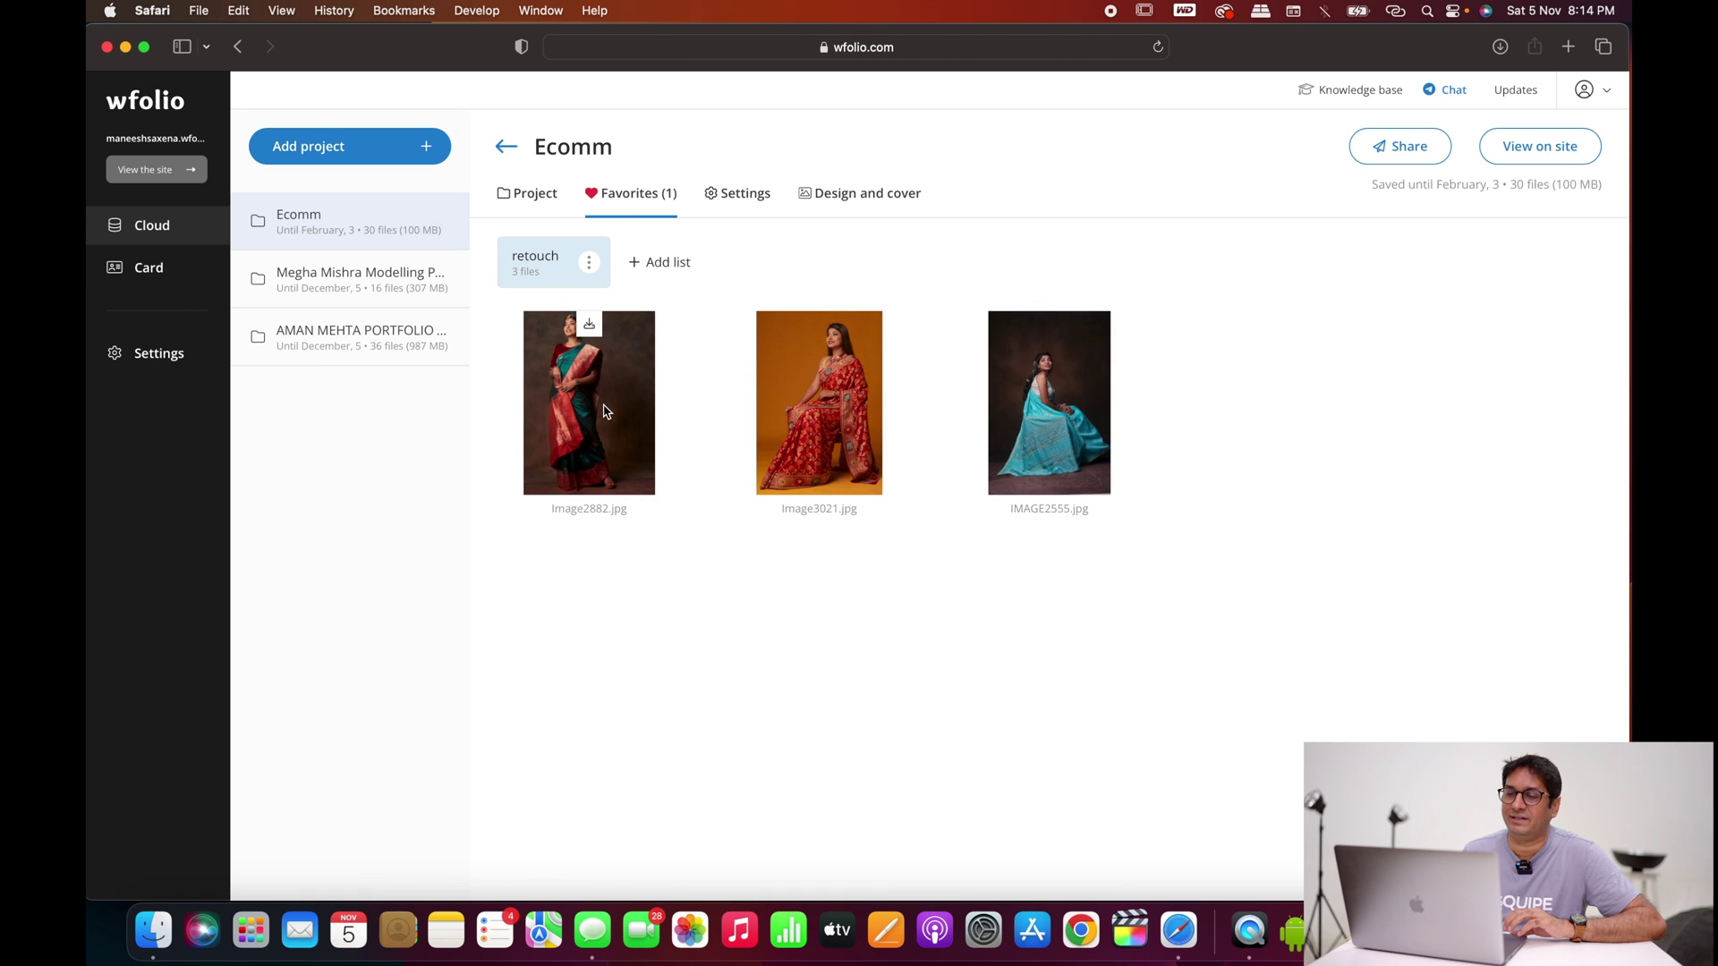
pyautogui.click(591, 263)
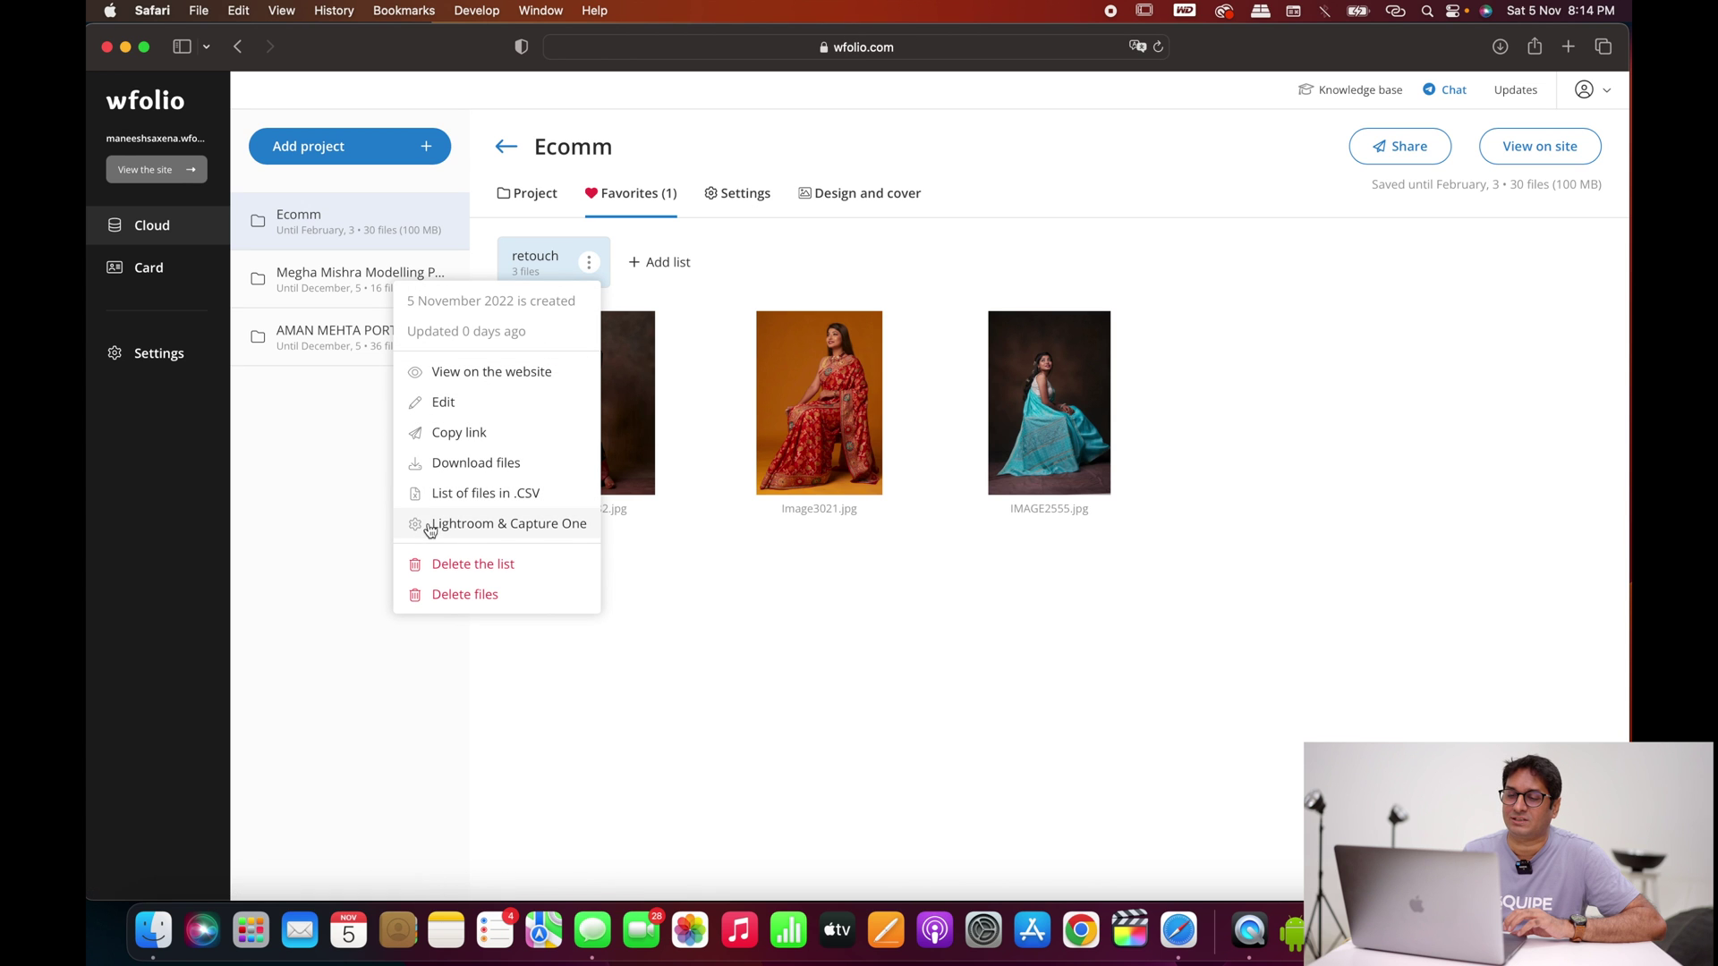
pyautogui.click(516, 528)
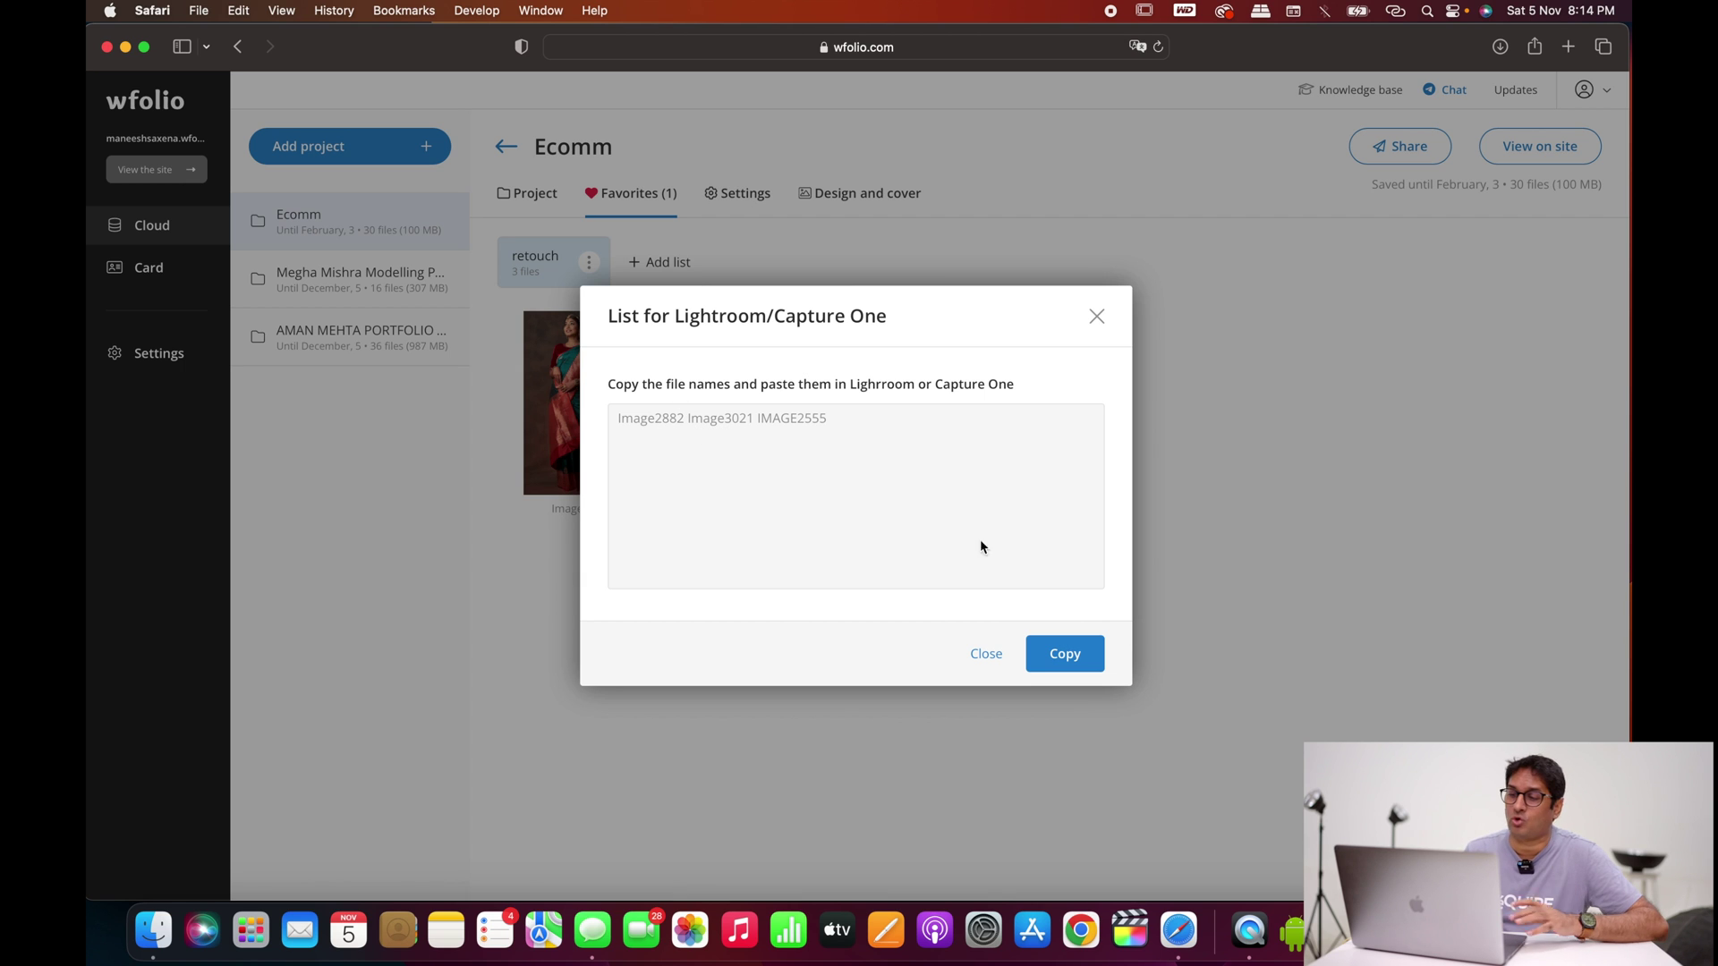
pyautogui.click(1065, 656)
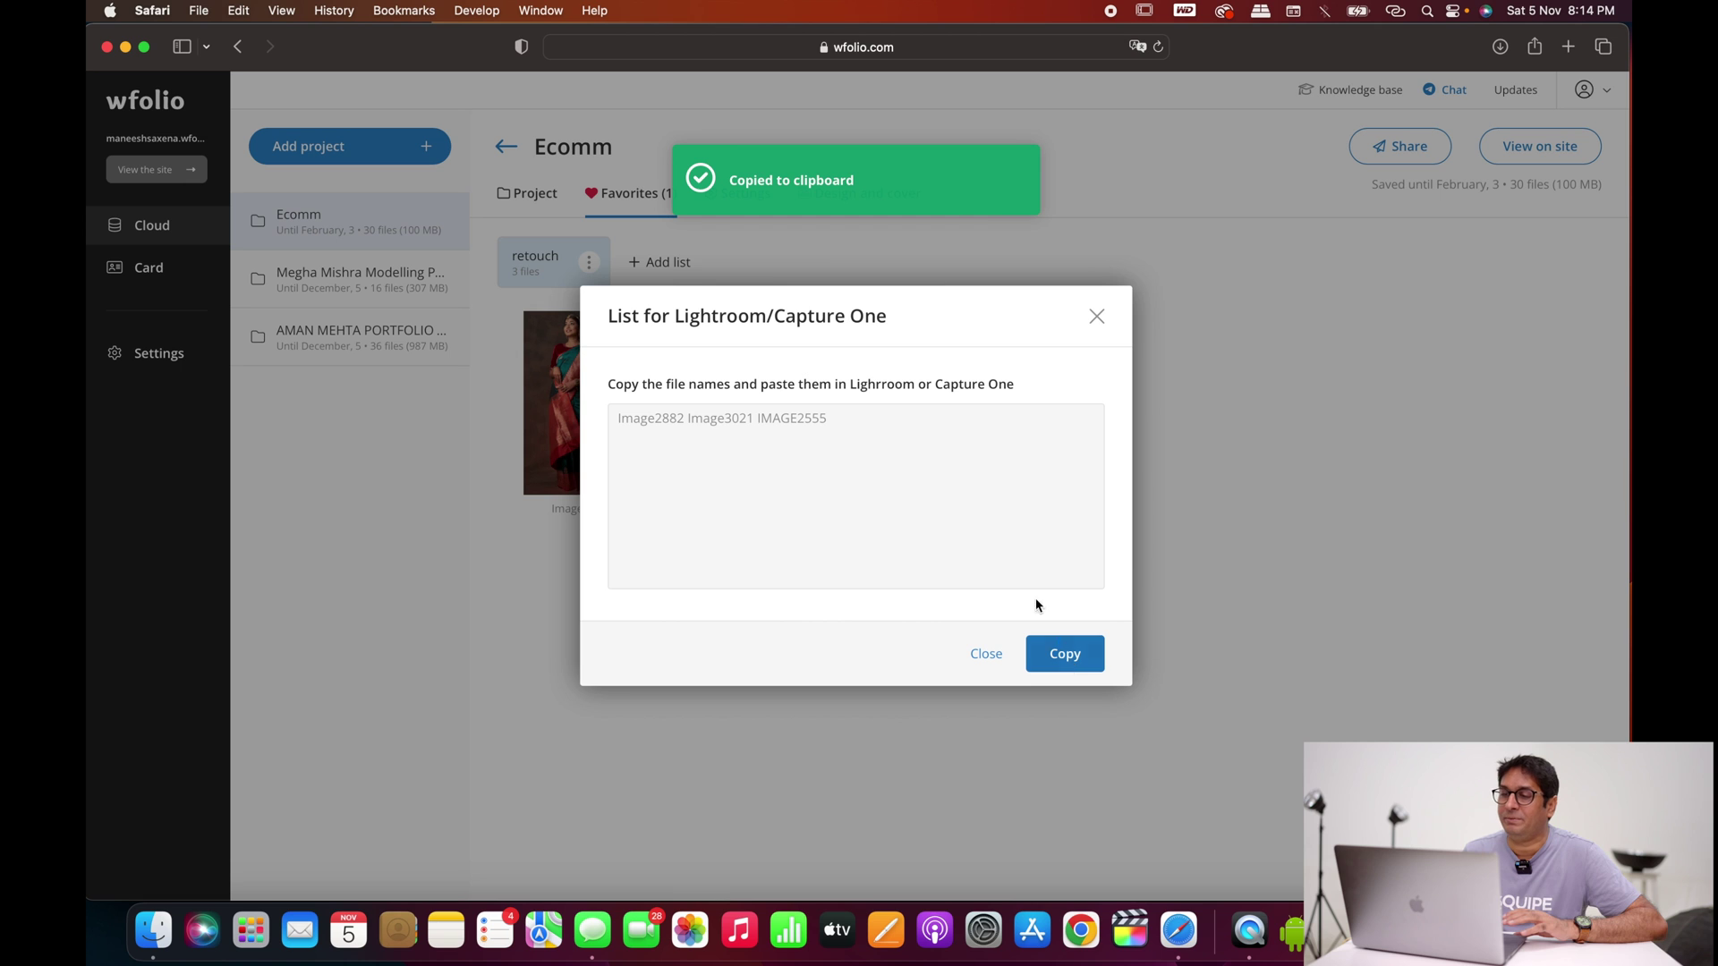